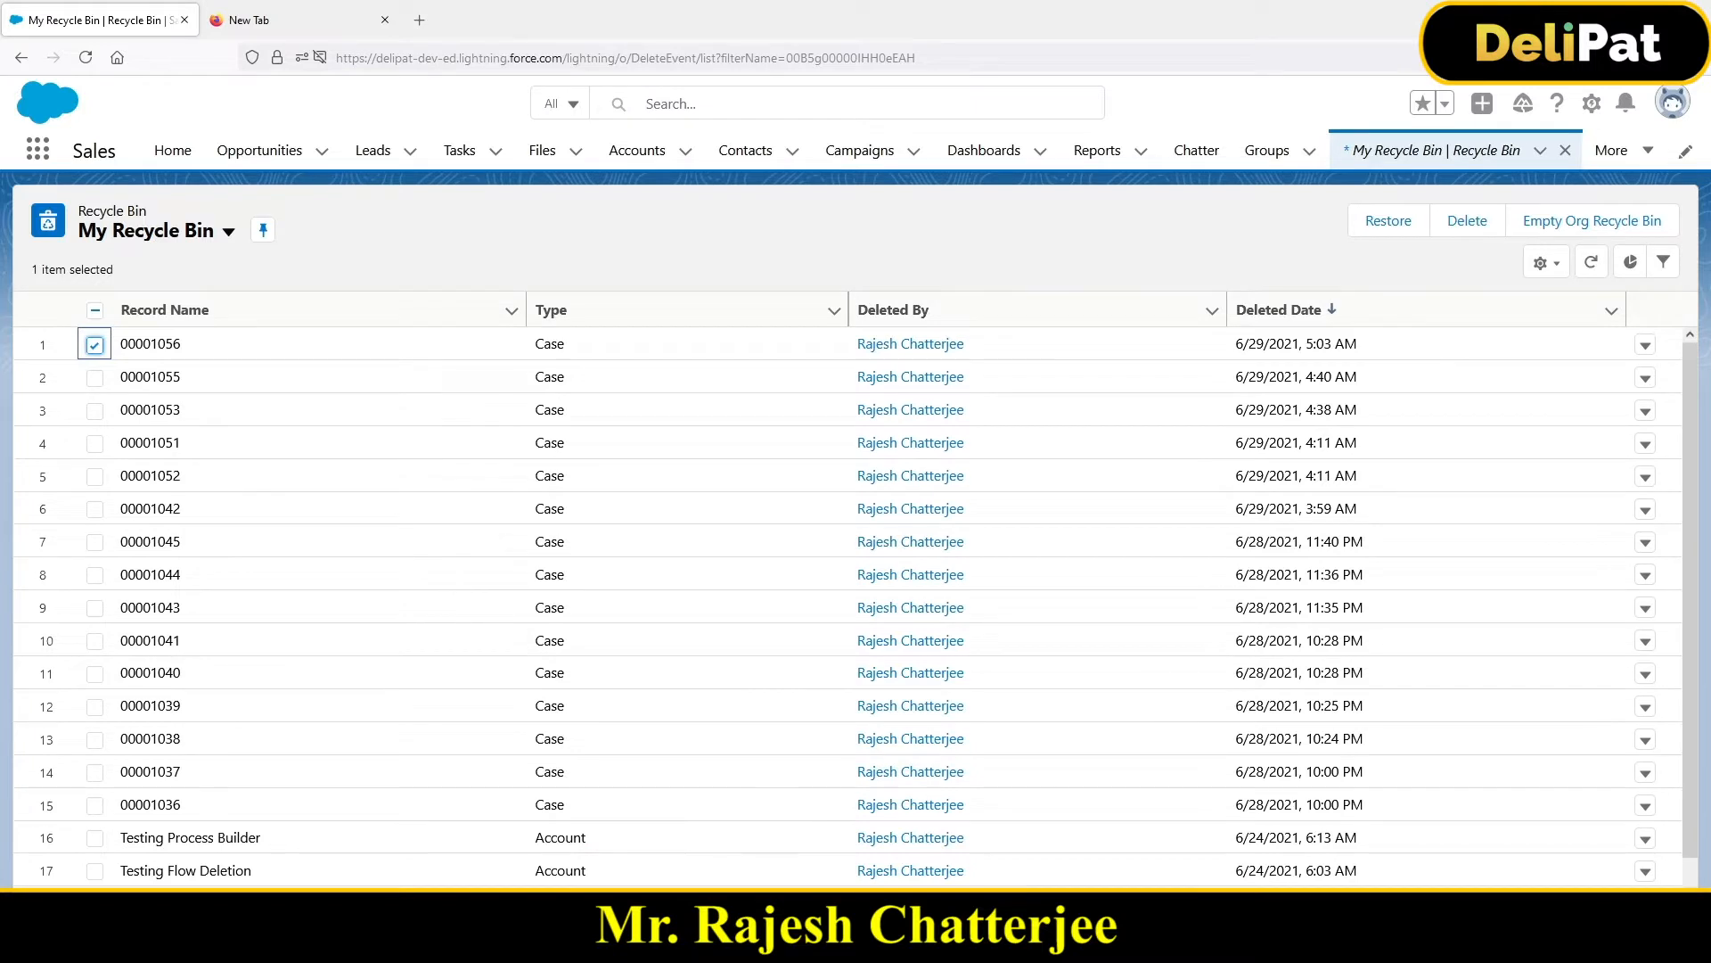
Step: Review the Data Loading notes' operations from Import to Upsert, then return to the browser
{"action": "left_click", "coordinate": [579, 829]}
{"action": "left_click", "coordinate": [102, 147]}
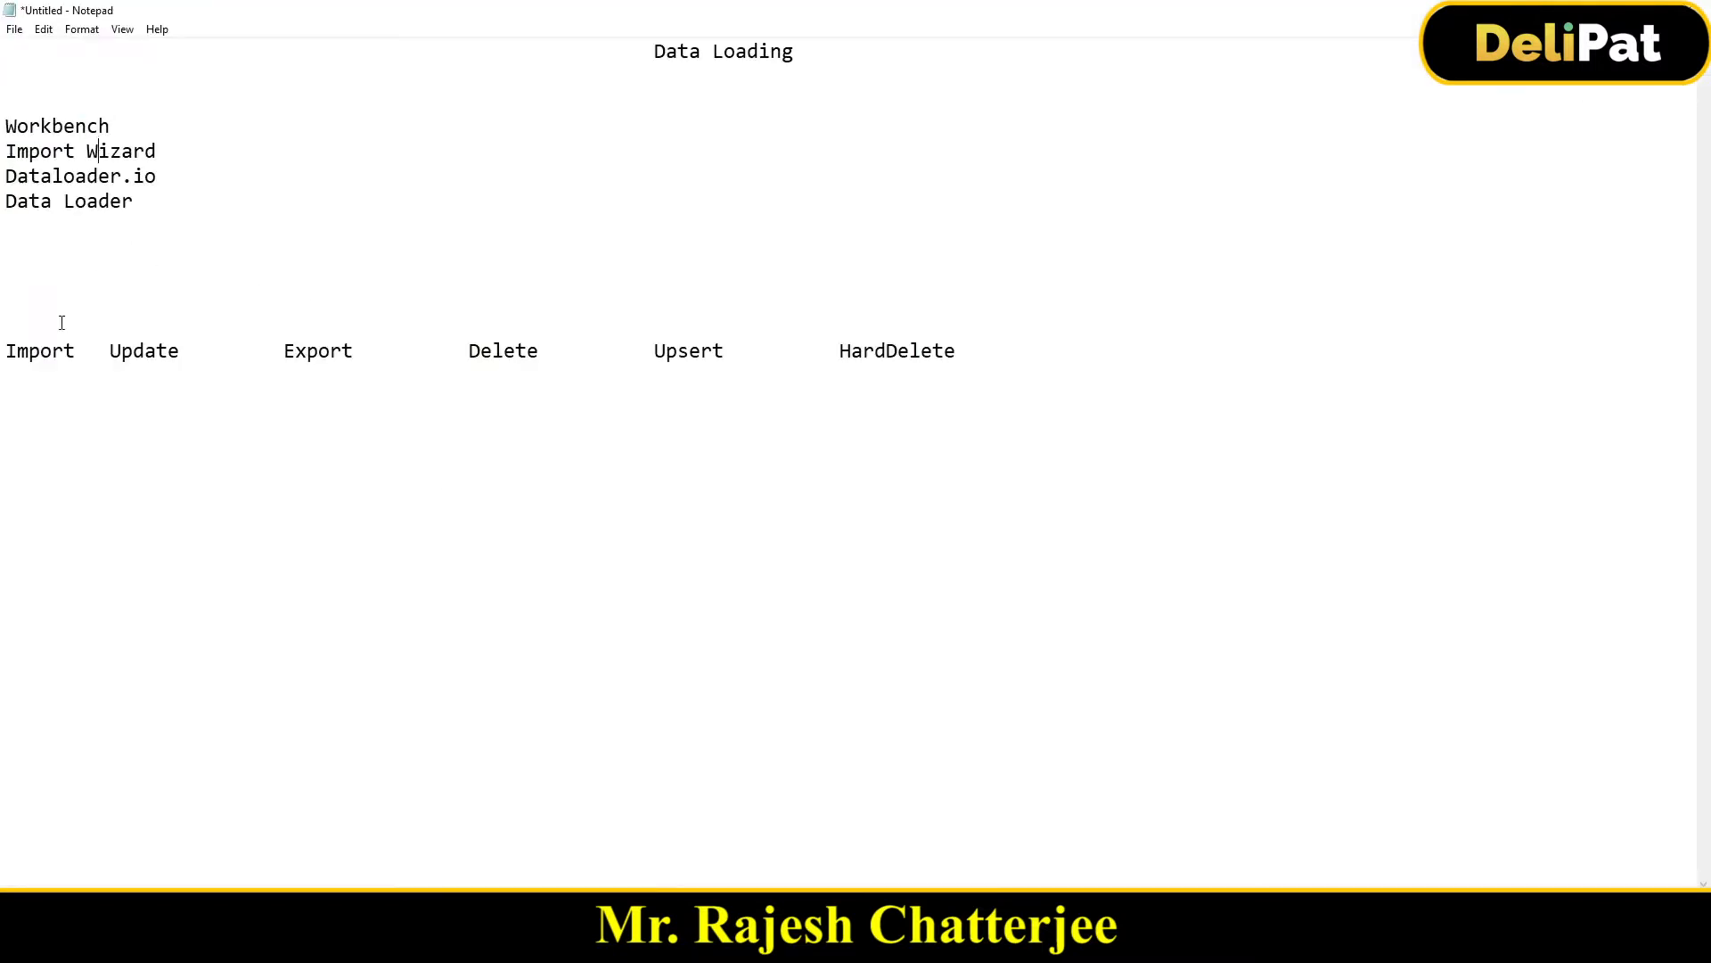
{"action": "left_click_drag", "start_coordinate": [29, 350], "coordinate": [732, 388]}
{"action": "left_click", "coordinate": [479, 351]}
{"action": "key", "text": "alt+Tab"}
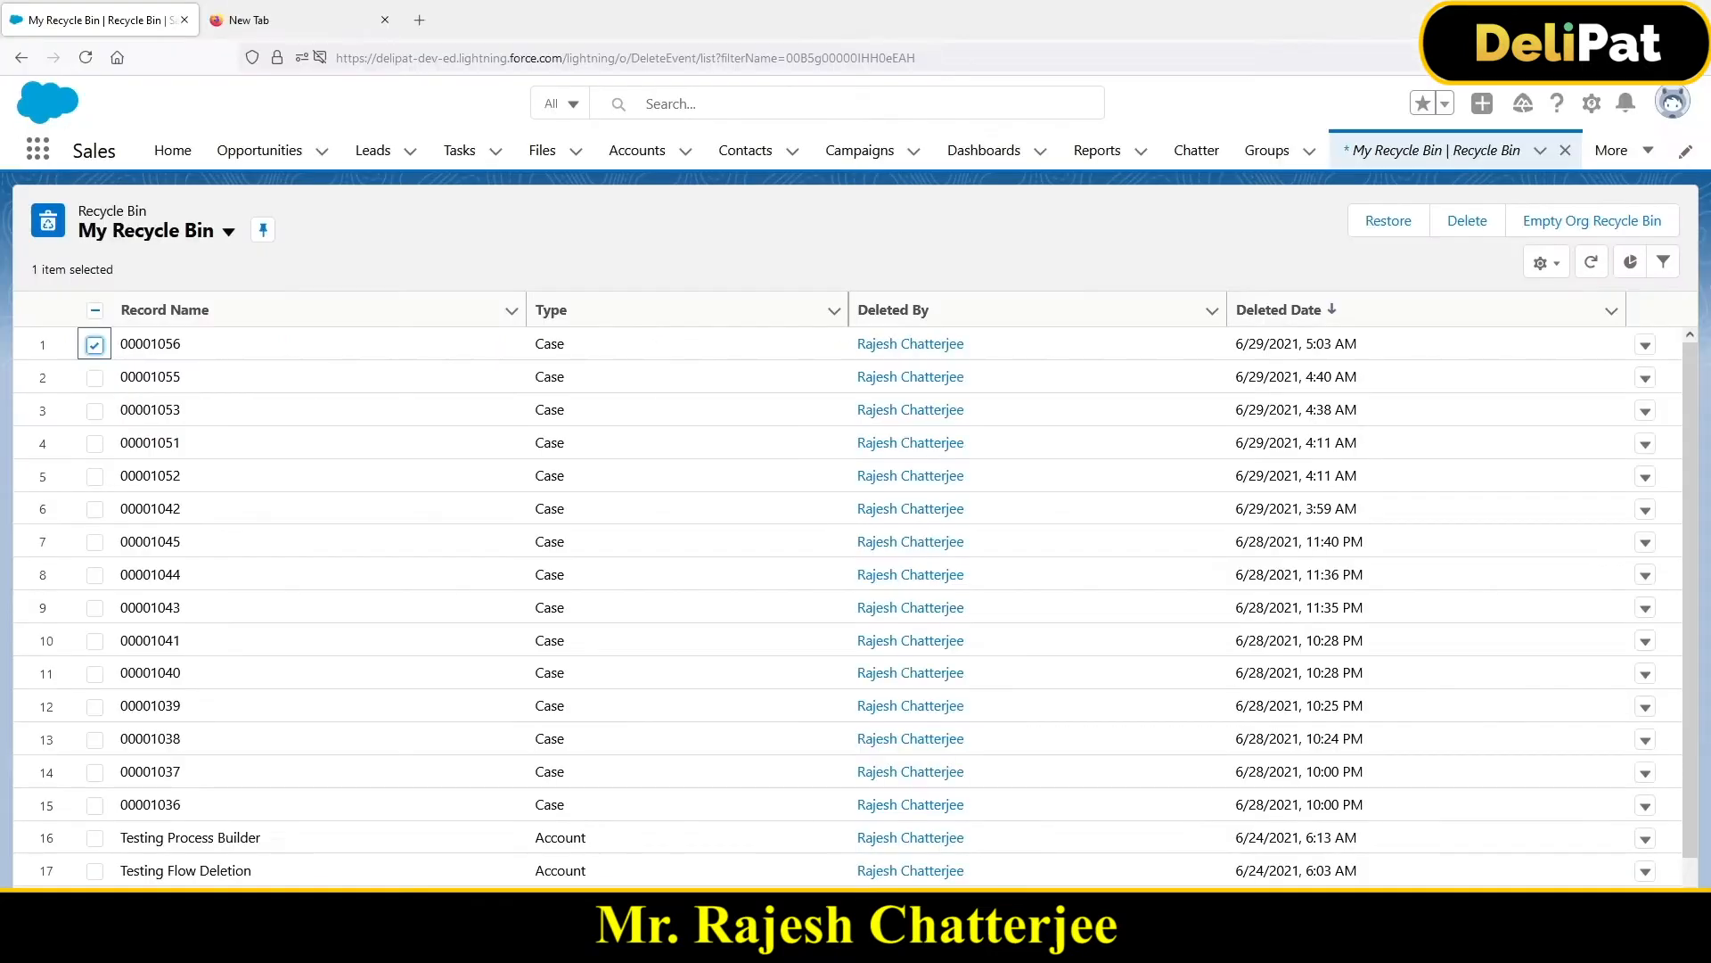
Step: Search Google for 'workbench salesforce' in the new tab and open the Workbench result
{"action": "left_click", "coordinate": [263, 20]}
{"action": "left_click", "coordinate": [306, 59]}
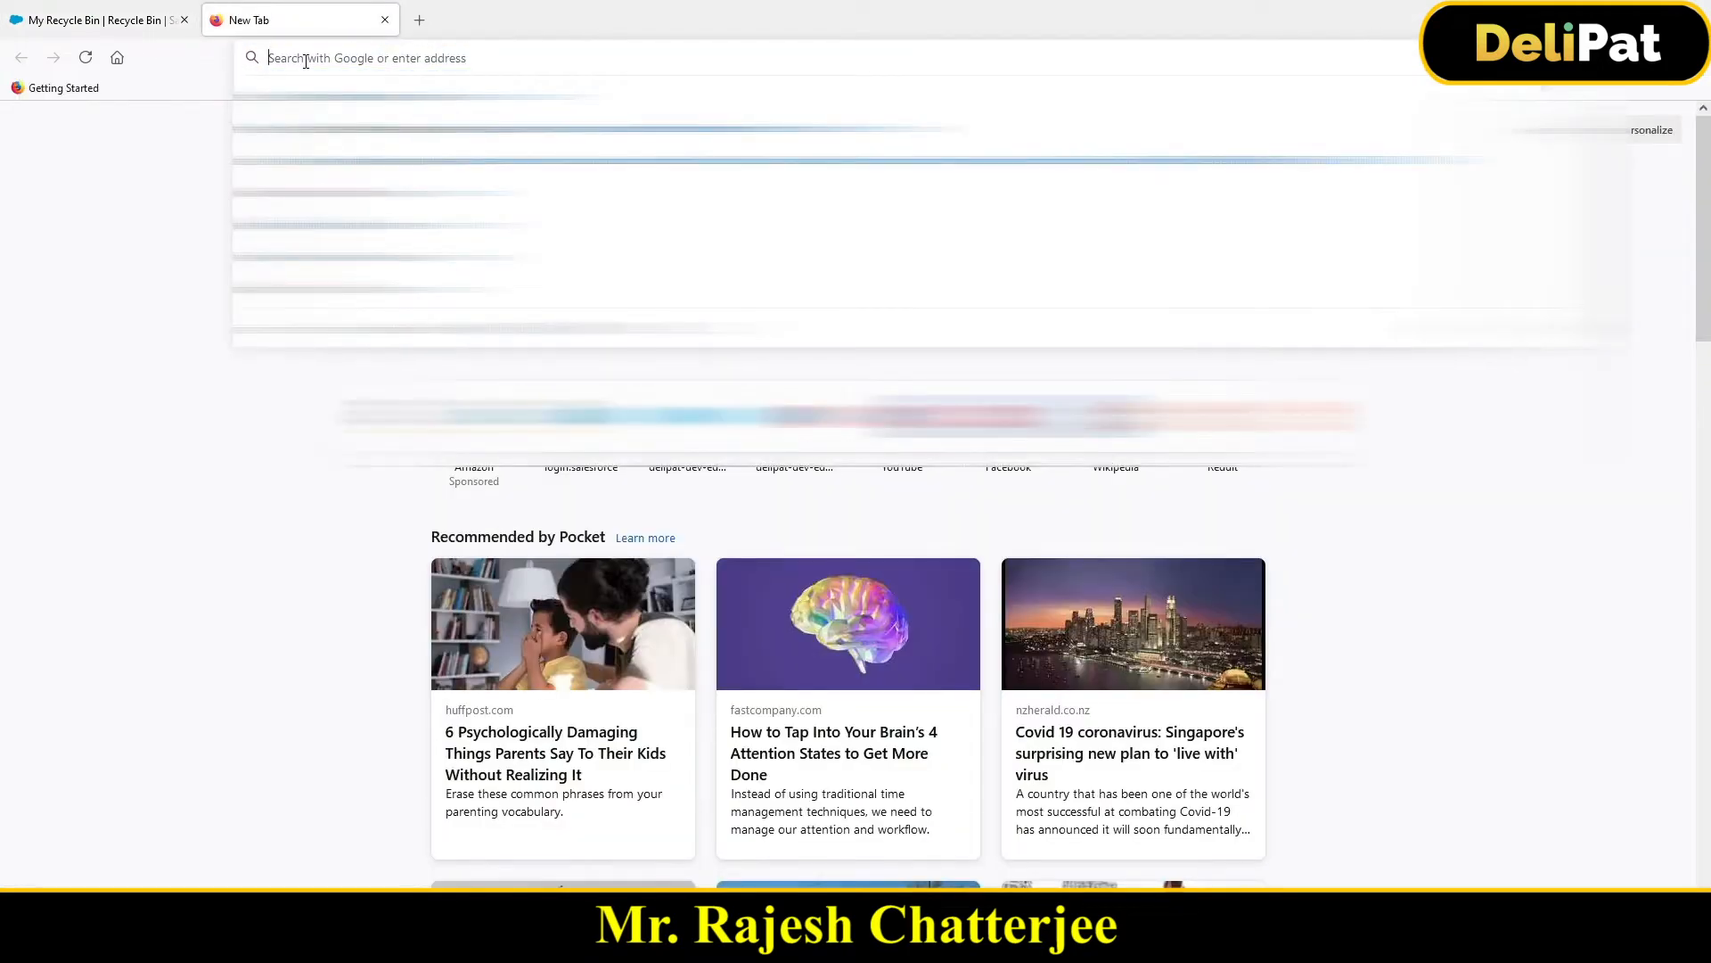
{"action": "type", "text": "workben"}
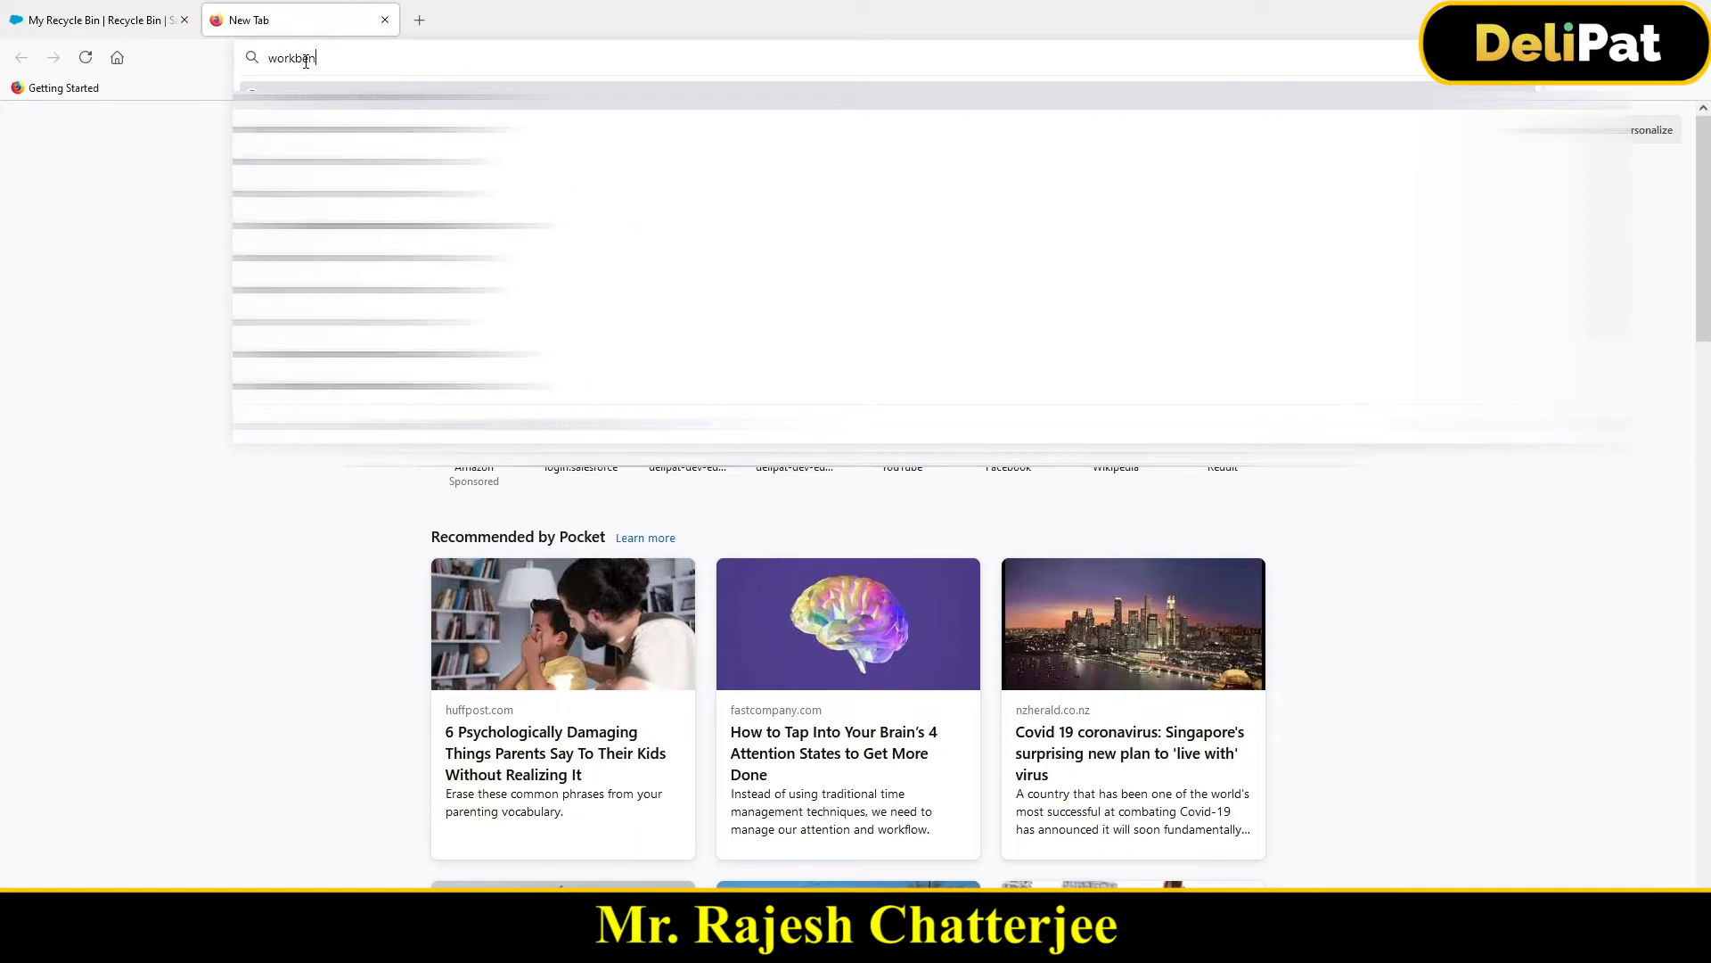
{"action": "type", "text": "ch"}
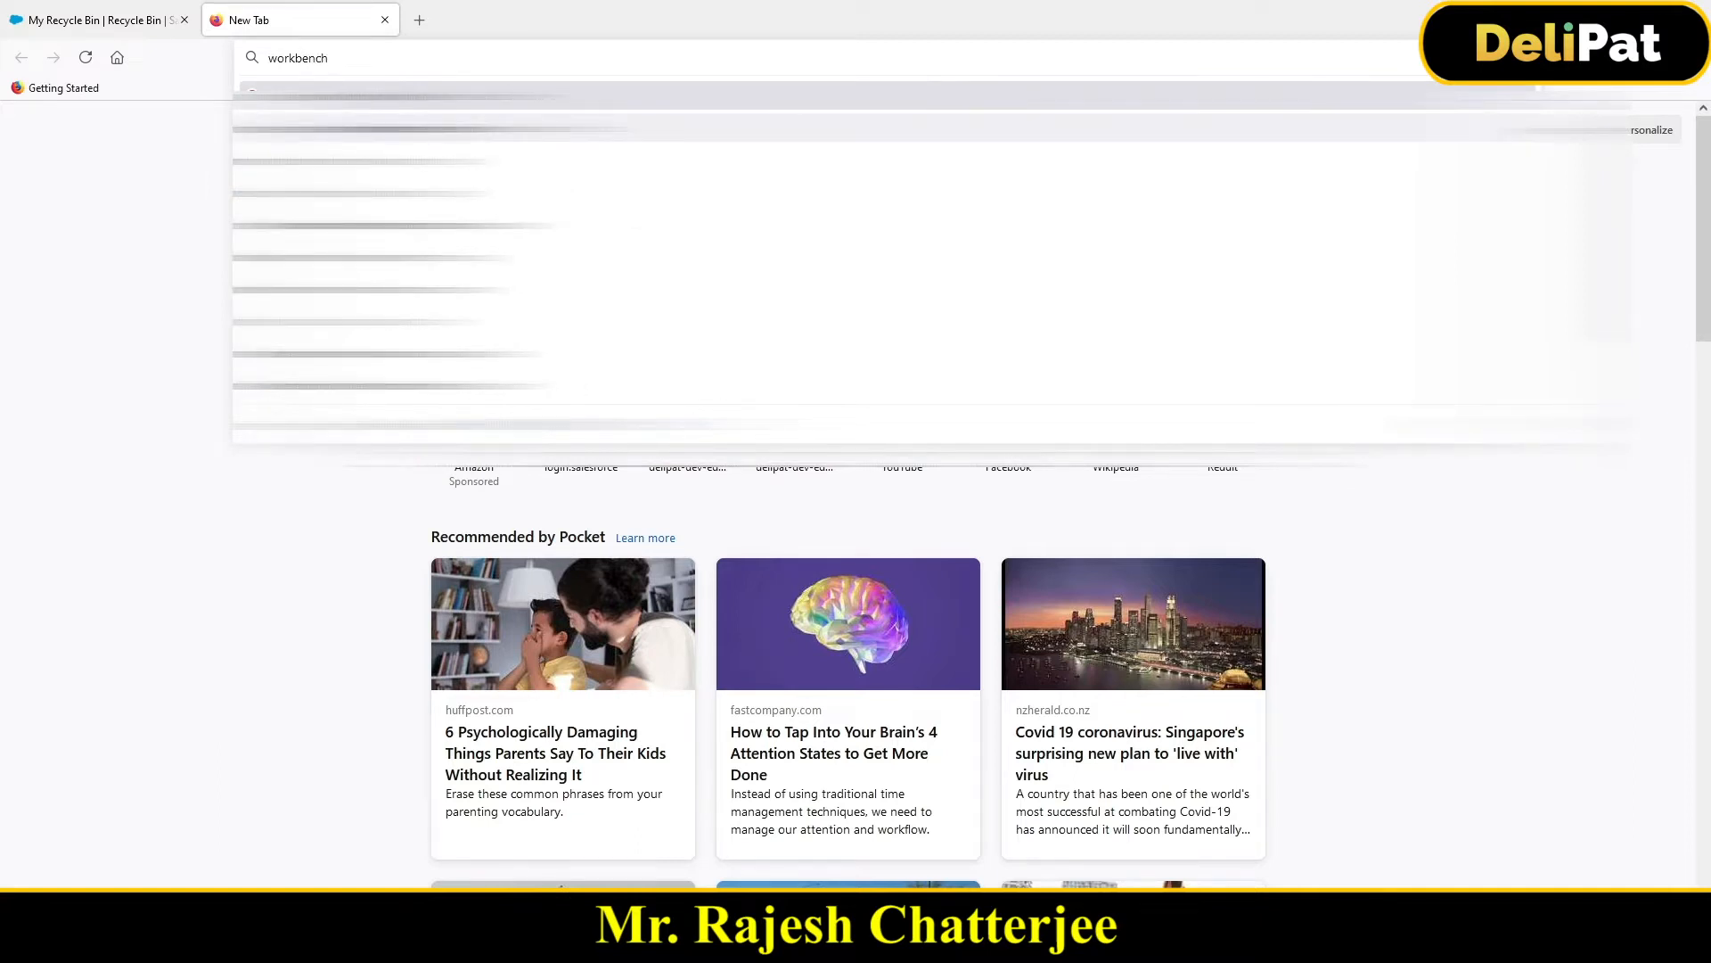
{"action": "left_click", "coordinate": [279, 143]}
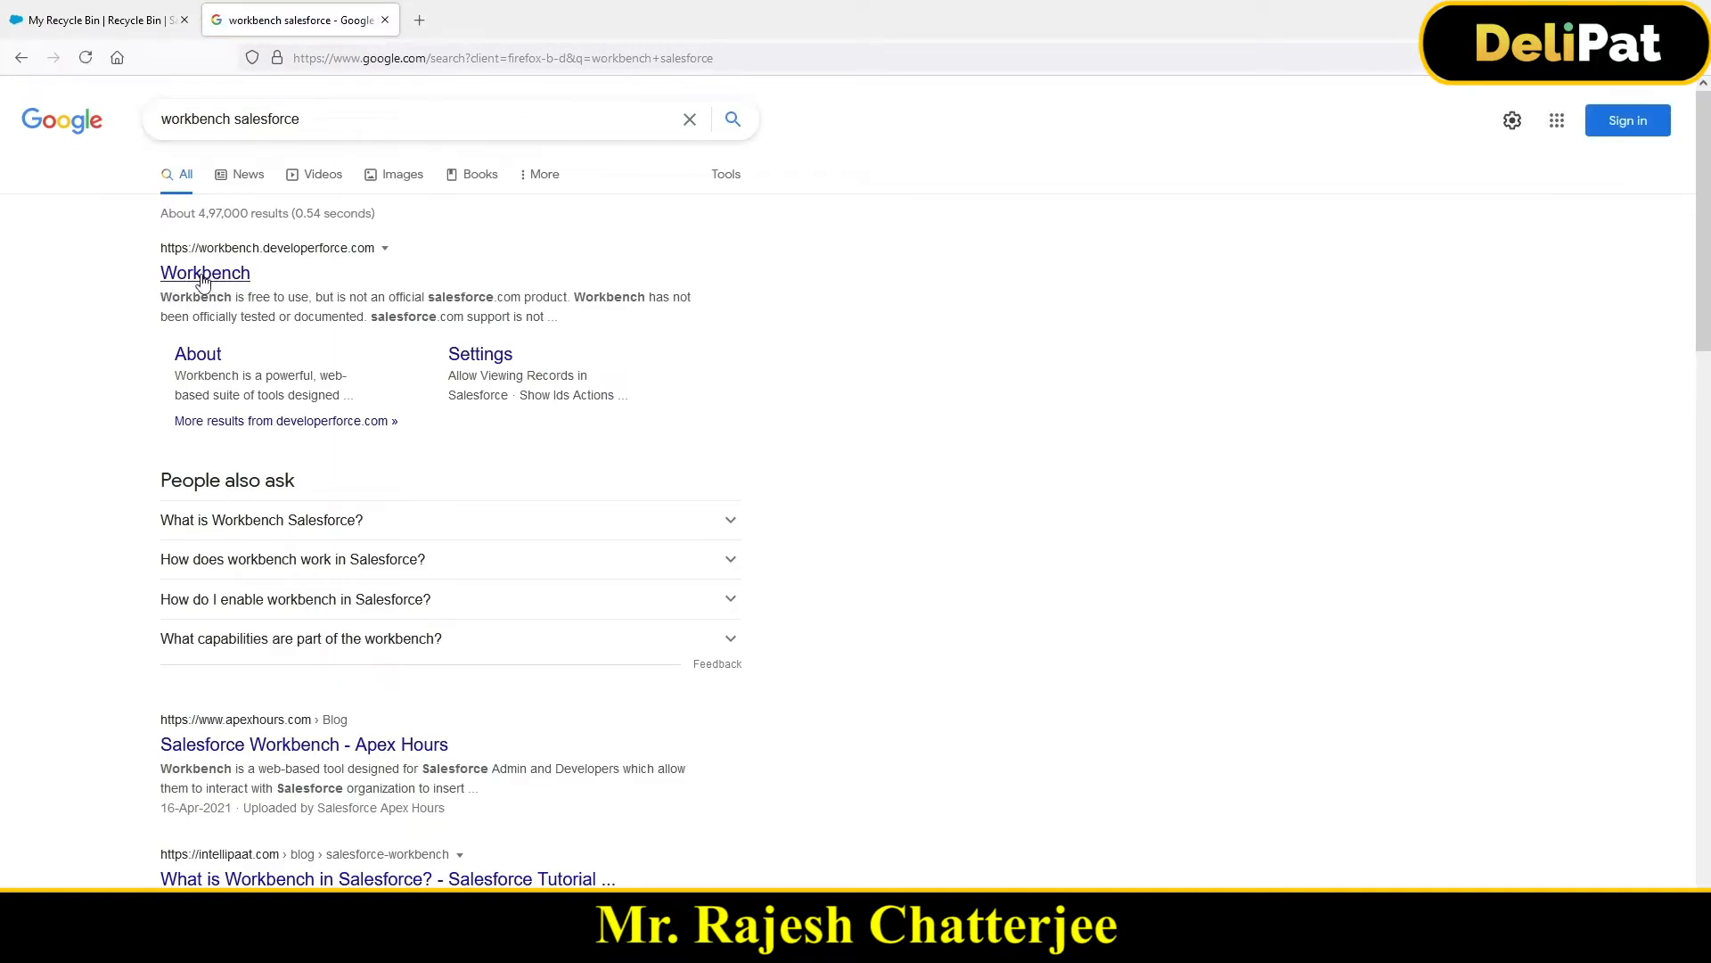
{"action": "left_click", "coordinate": [203, 281]}
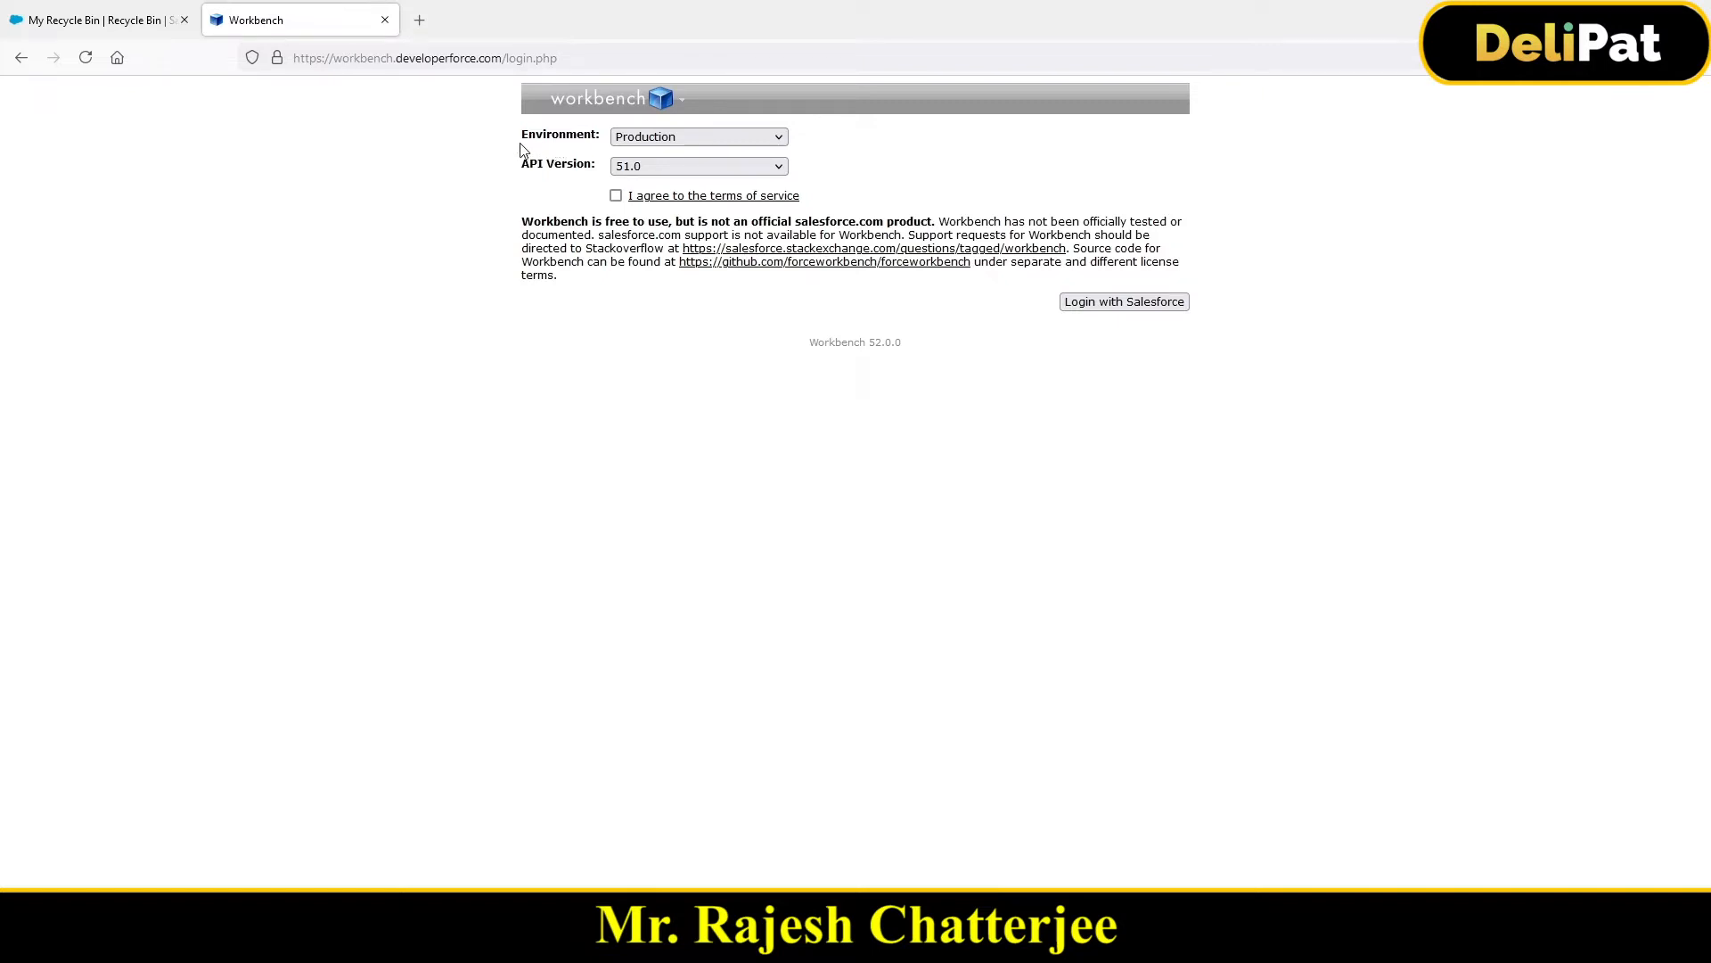
Step: Check the Production and Sandbox environment choices on the Workbench login, then return to the Recycle Bin
{"action": "left_click_drag", "start_coordinate": [521, 138], "coordinate": [653, 142]}
{"action": "left_click", "coordinate": [658, 141]}
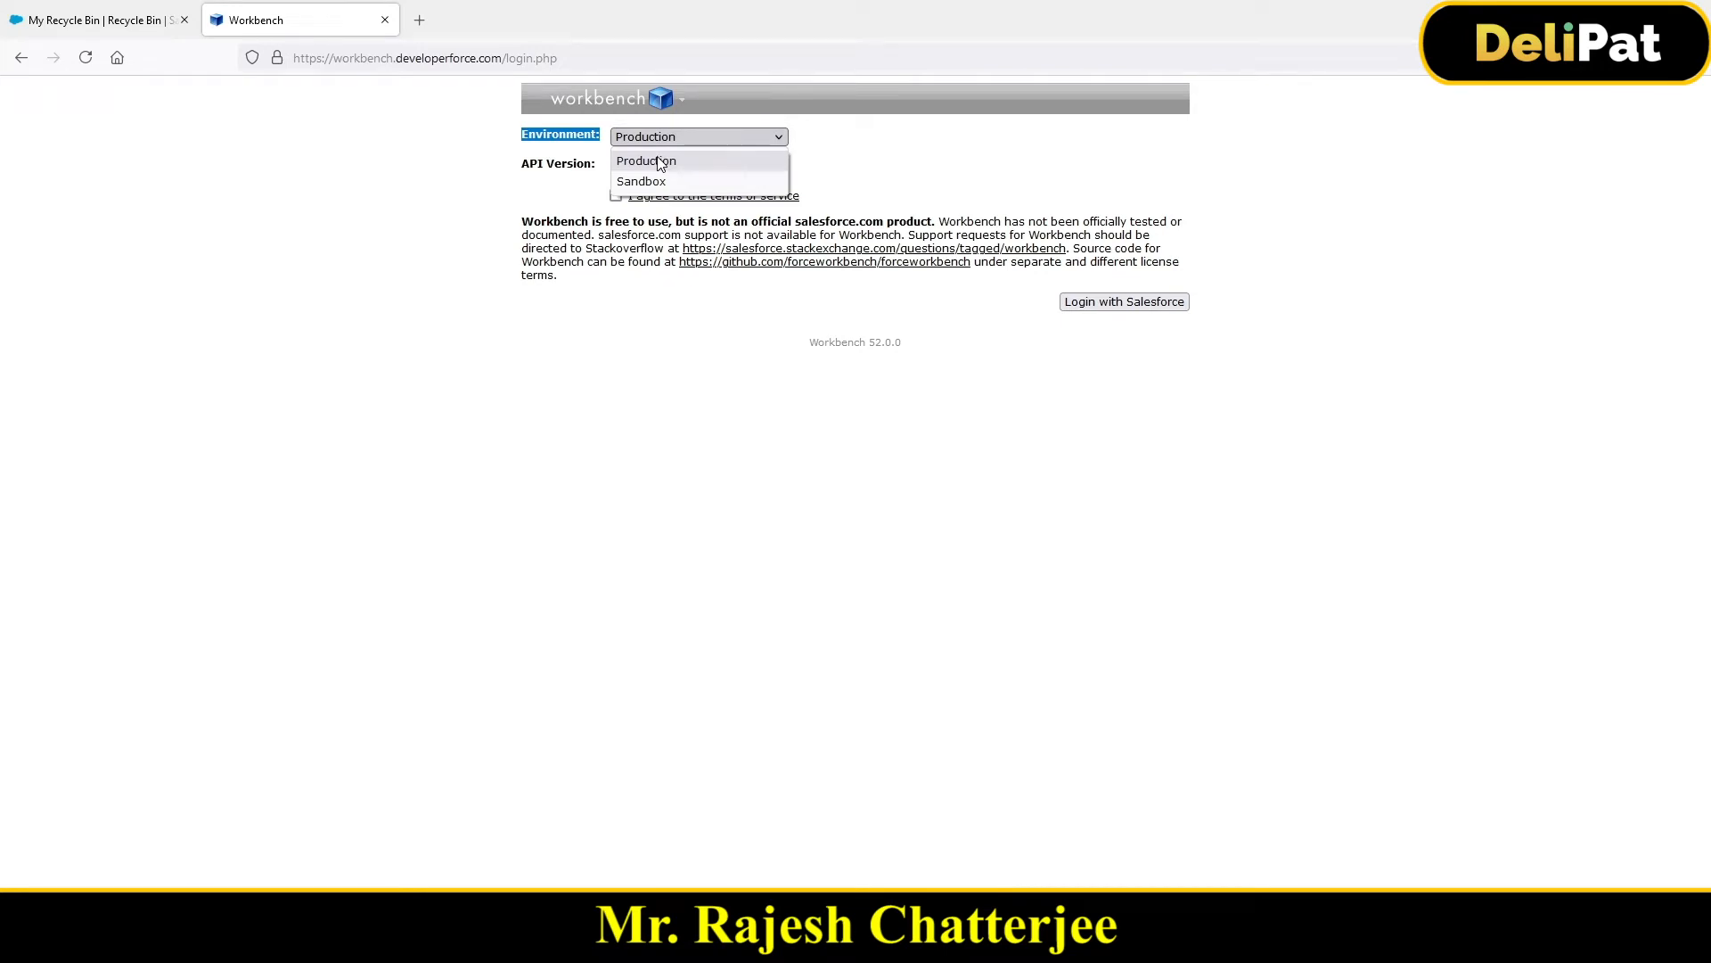
{"action": "left_click", "coordinate": [138, 39]}
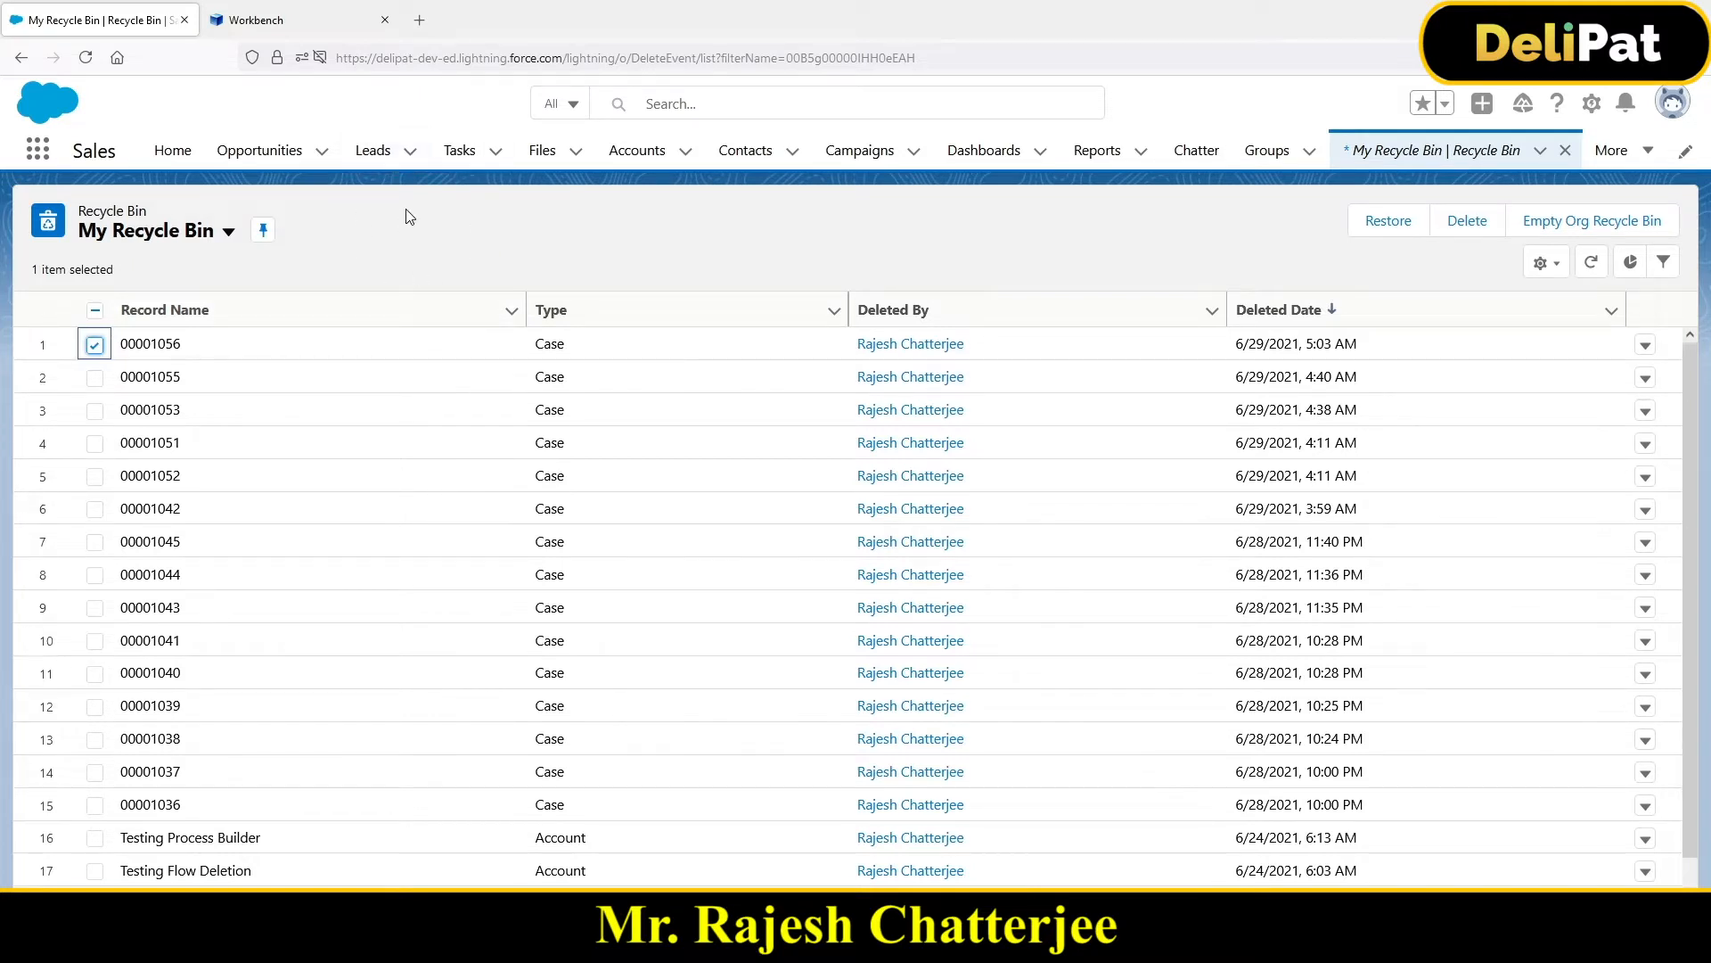
Step: Load login.salesforce.com in a fresh browser tab
{"action": "left_click", "coordinate": [419, 21]}
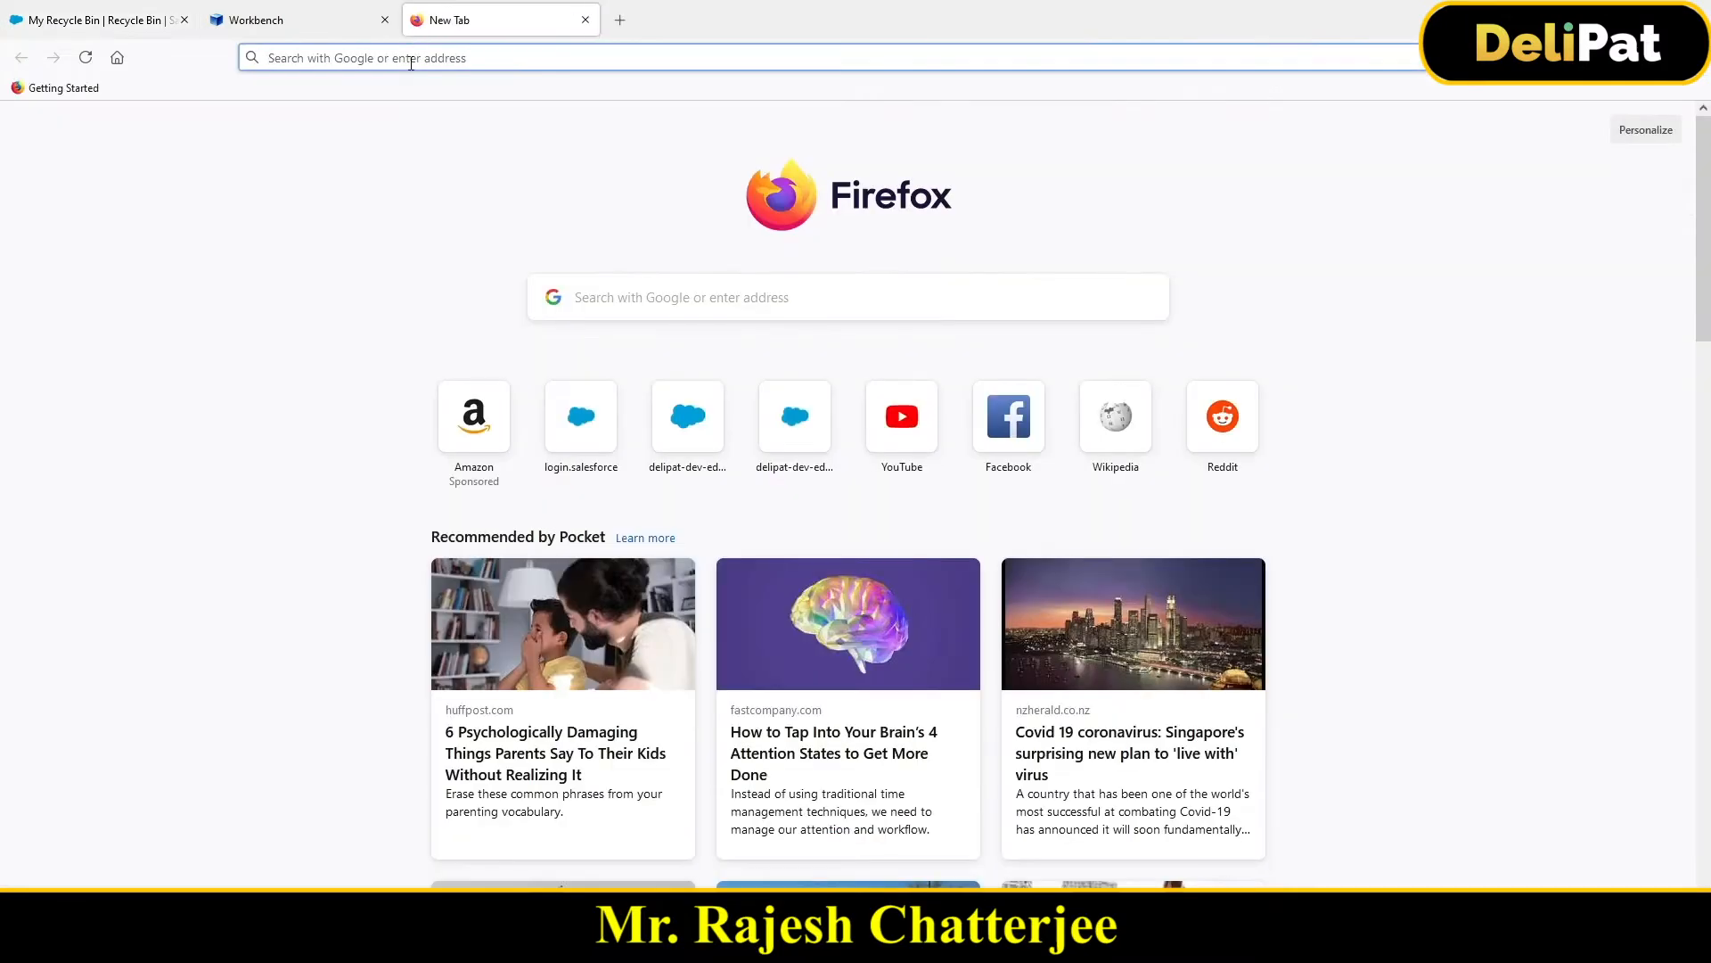
{"action": "left_click", "coordinate": [411, 63]}
{"action": "type", "text": "login.salesforce.com/"}
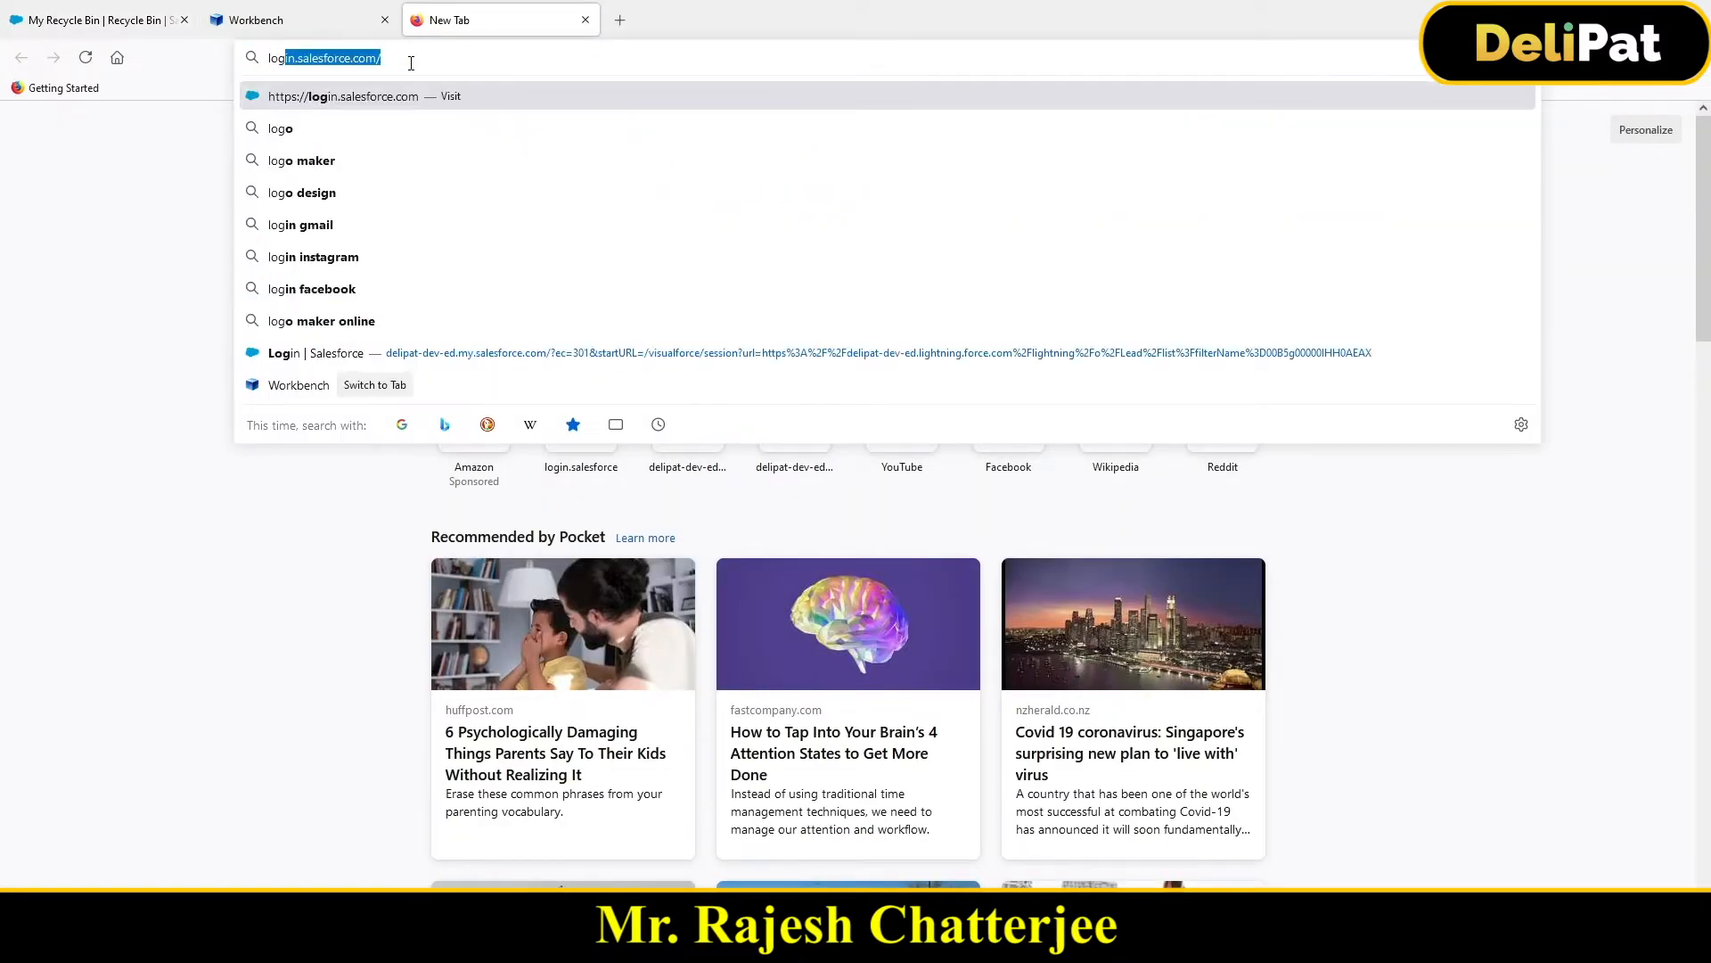
{"action": "key", "text": "Return"}
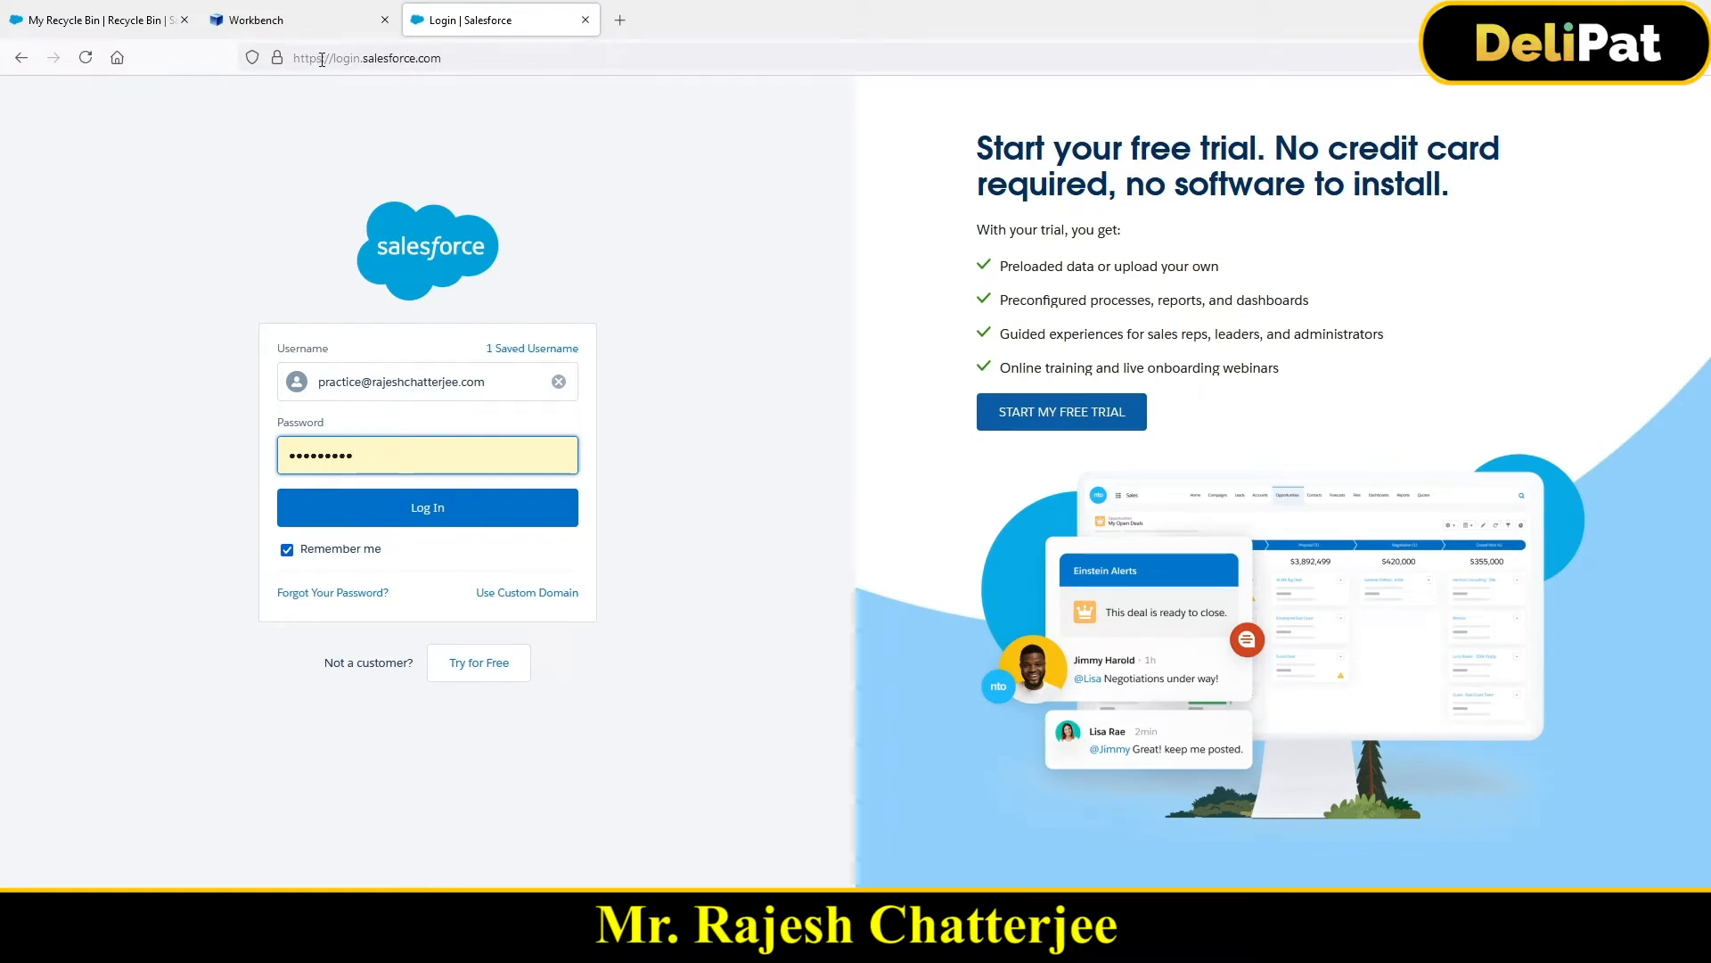
Step: Switch the address to test.salesforce.com and fill in the saved username
{"action": "left_click_drag", "start_coordinate": [336, 58], "coordinate": [455, 72]}
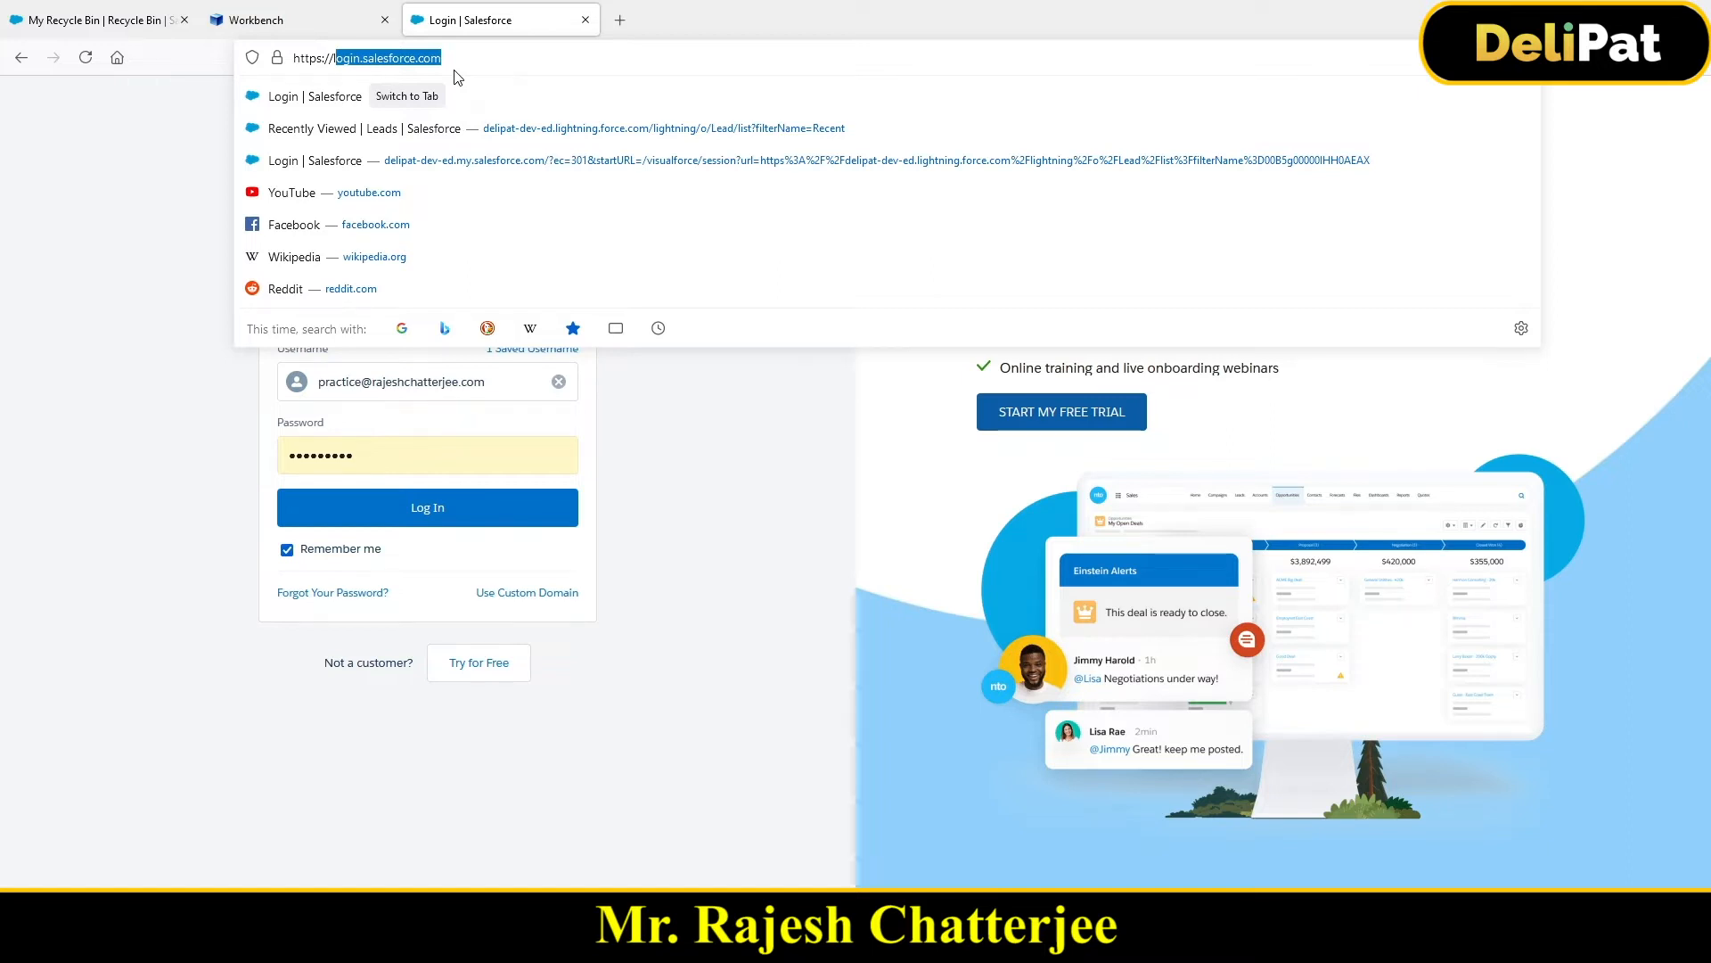
{"action": "key", "text": "ctrl+a"}
{"action": "type", "text": "test"}
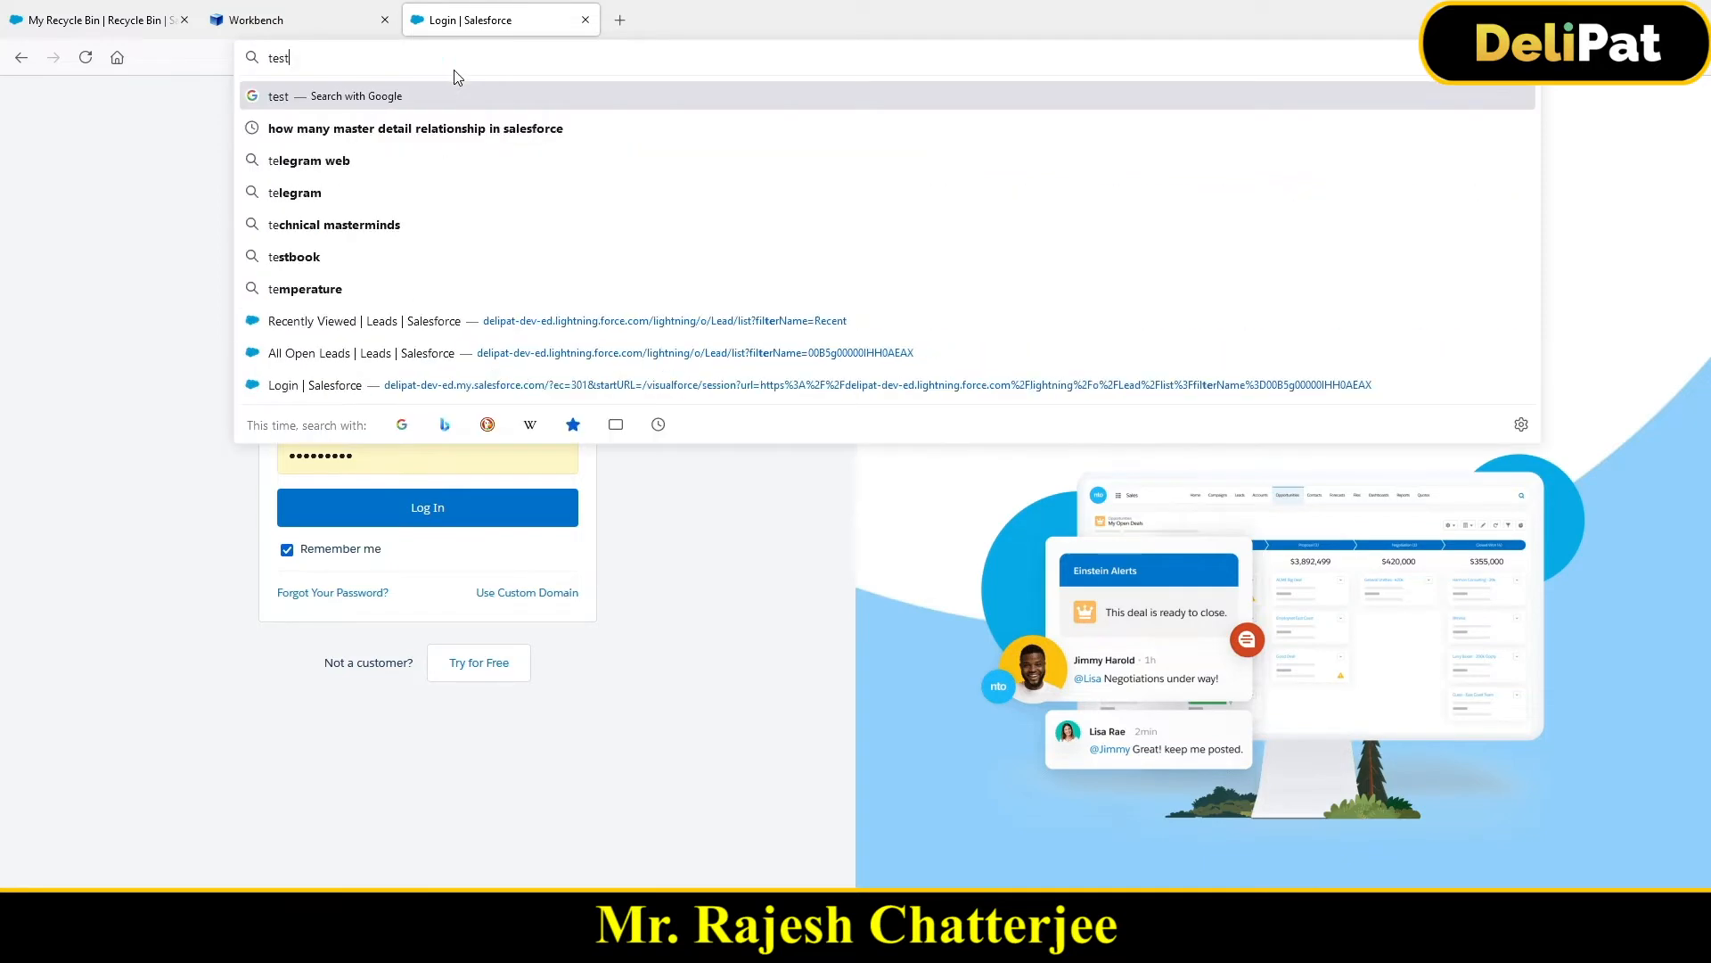
{"action": "type", "text": ".sal"}
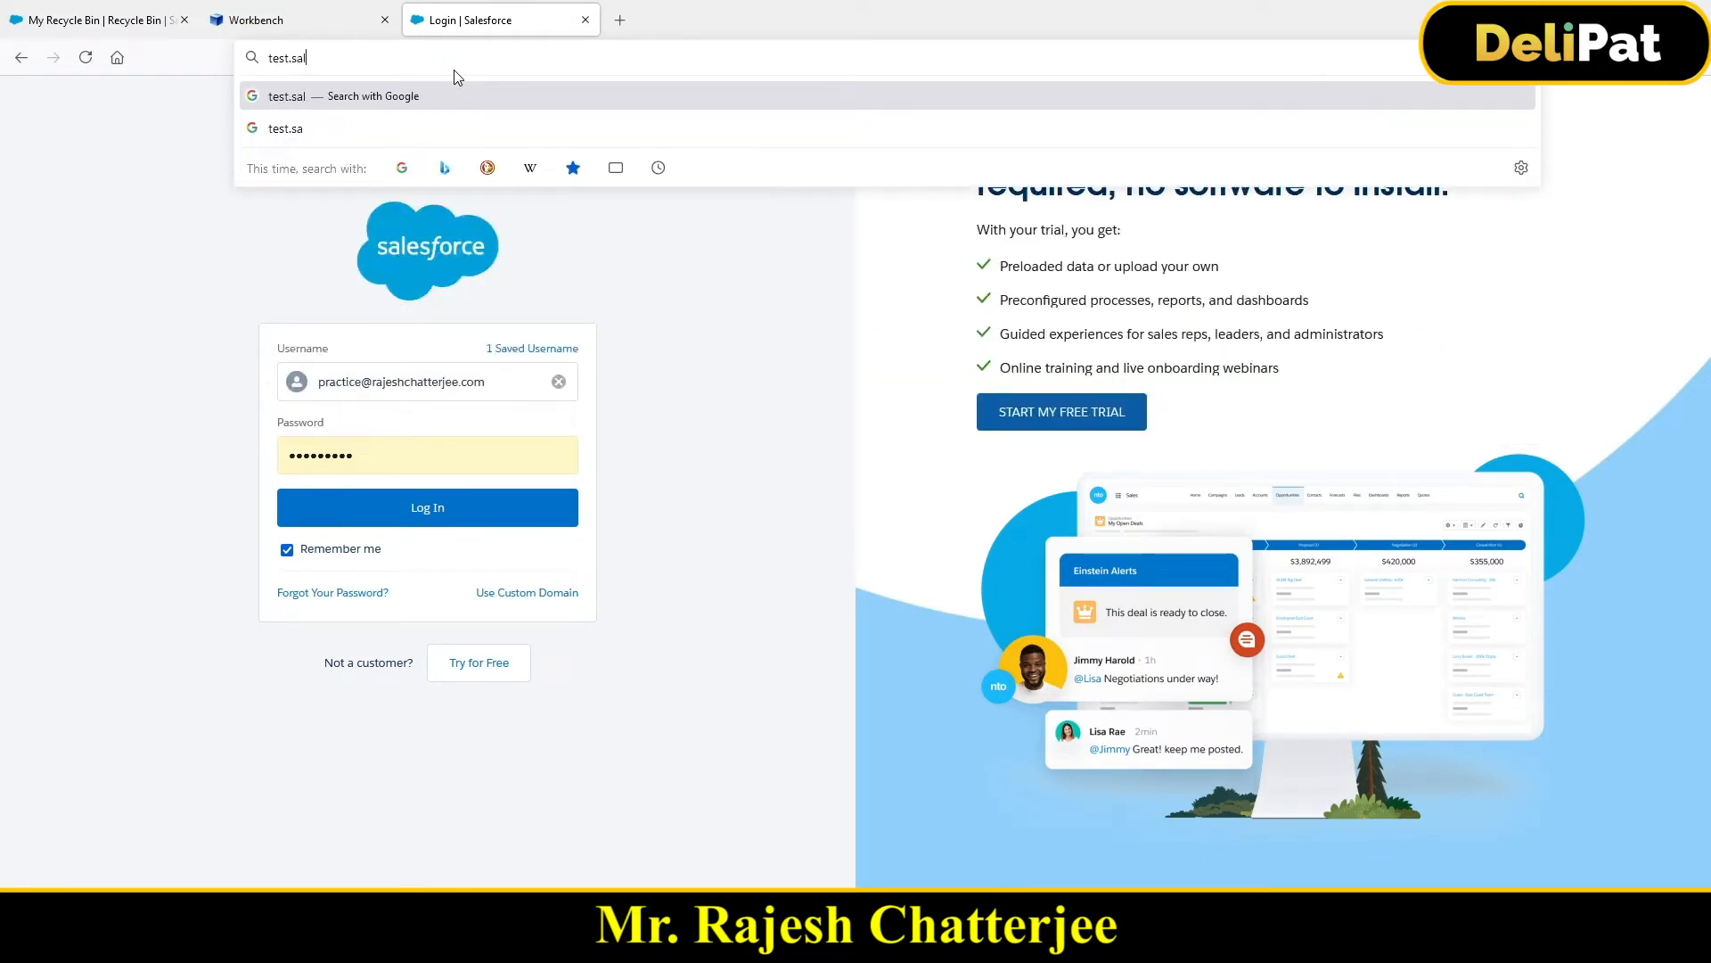
{"action": "type", "text": "esforce"}
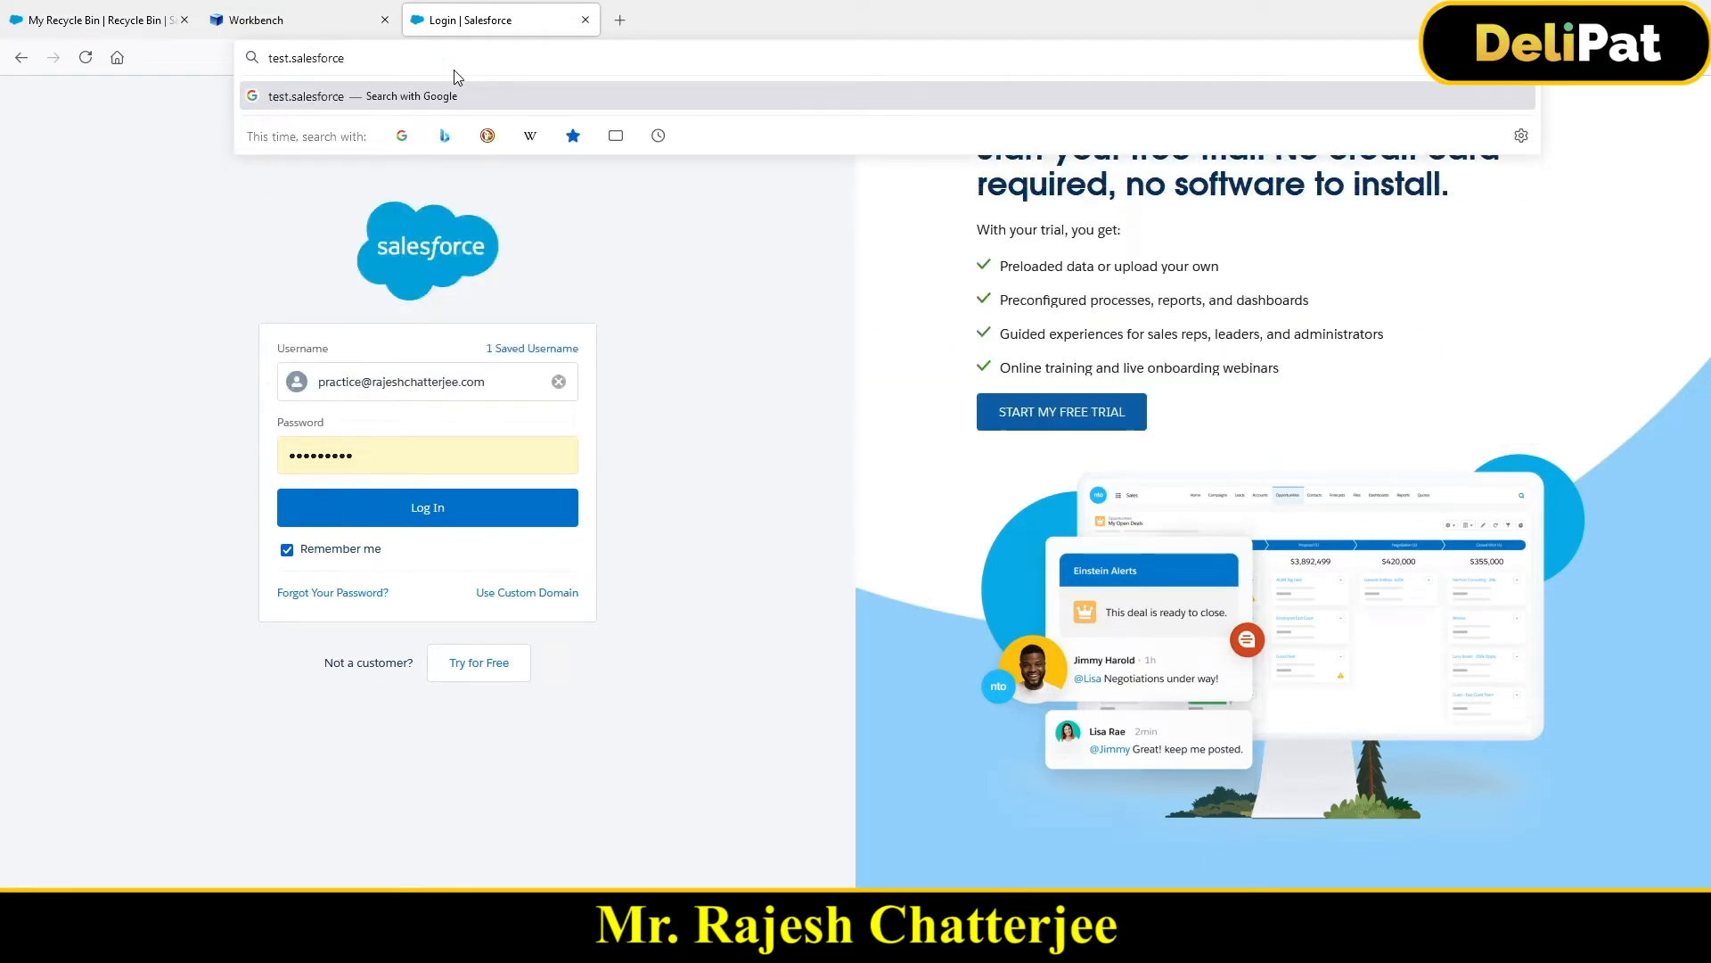
{"action": "type", "text": ".com"}
{"action": "key", "text": "Return"}
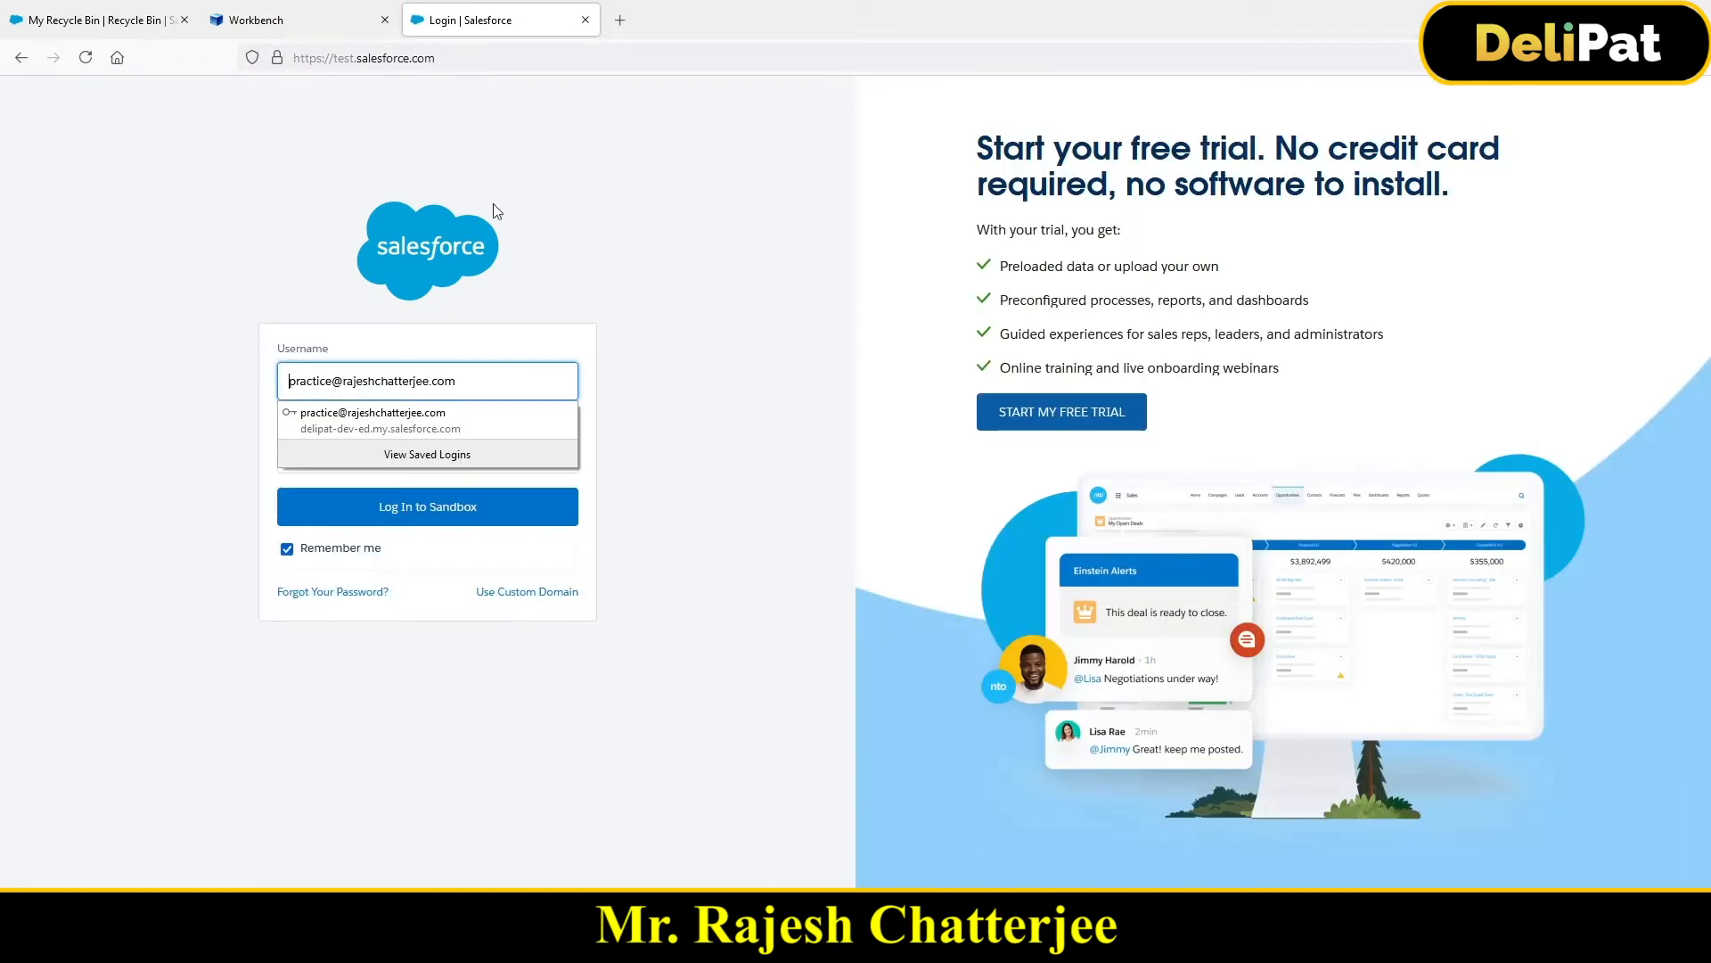
{"action": "left_click", "coordinate": [343, 767]}
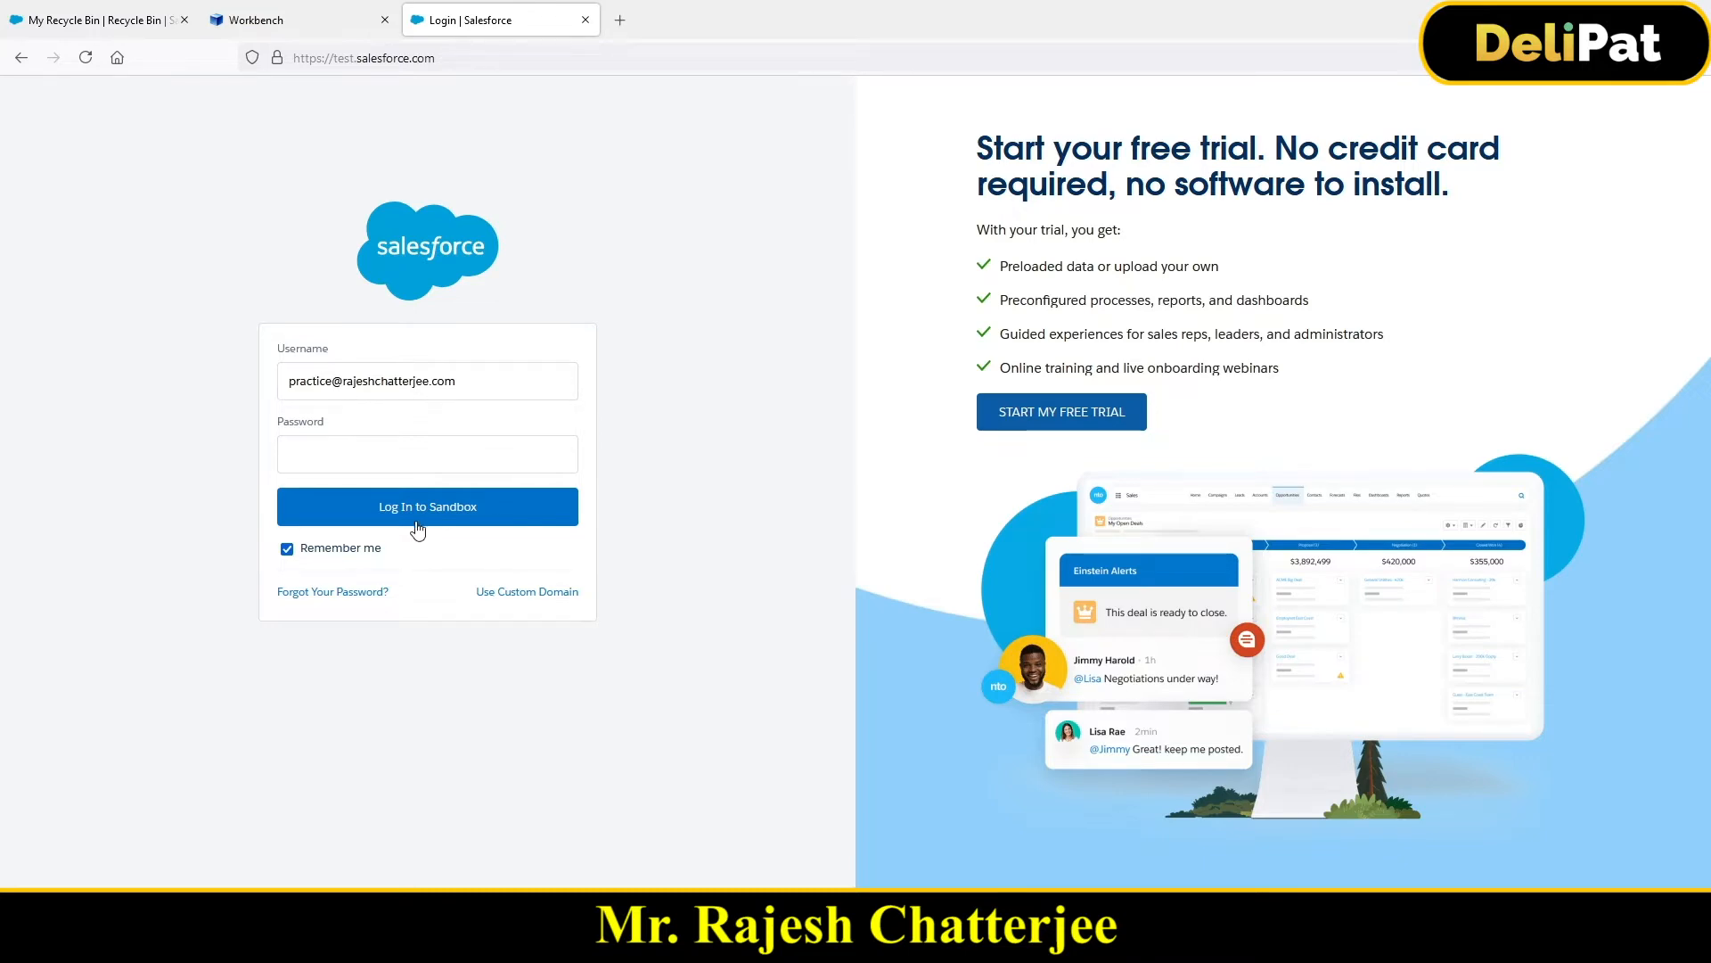
Step: Visit the Recycle Bin and sandbox login tabs, ending on the Workbench login tab
{"action": "left_click", "coordinate": [107, 22]}
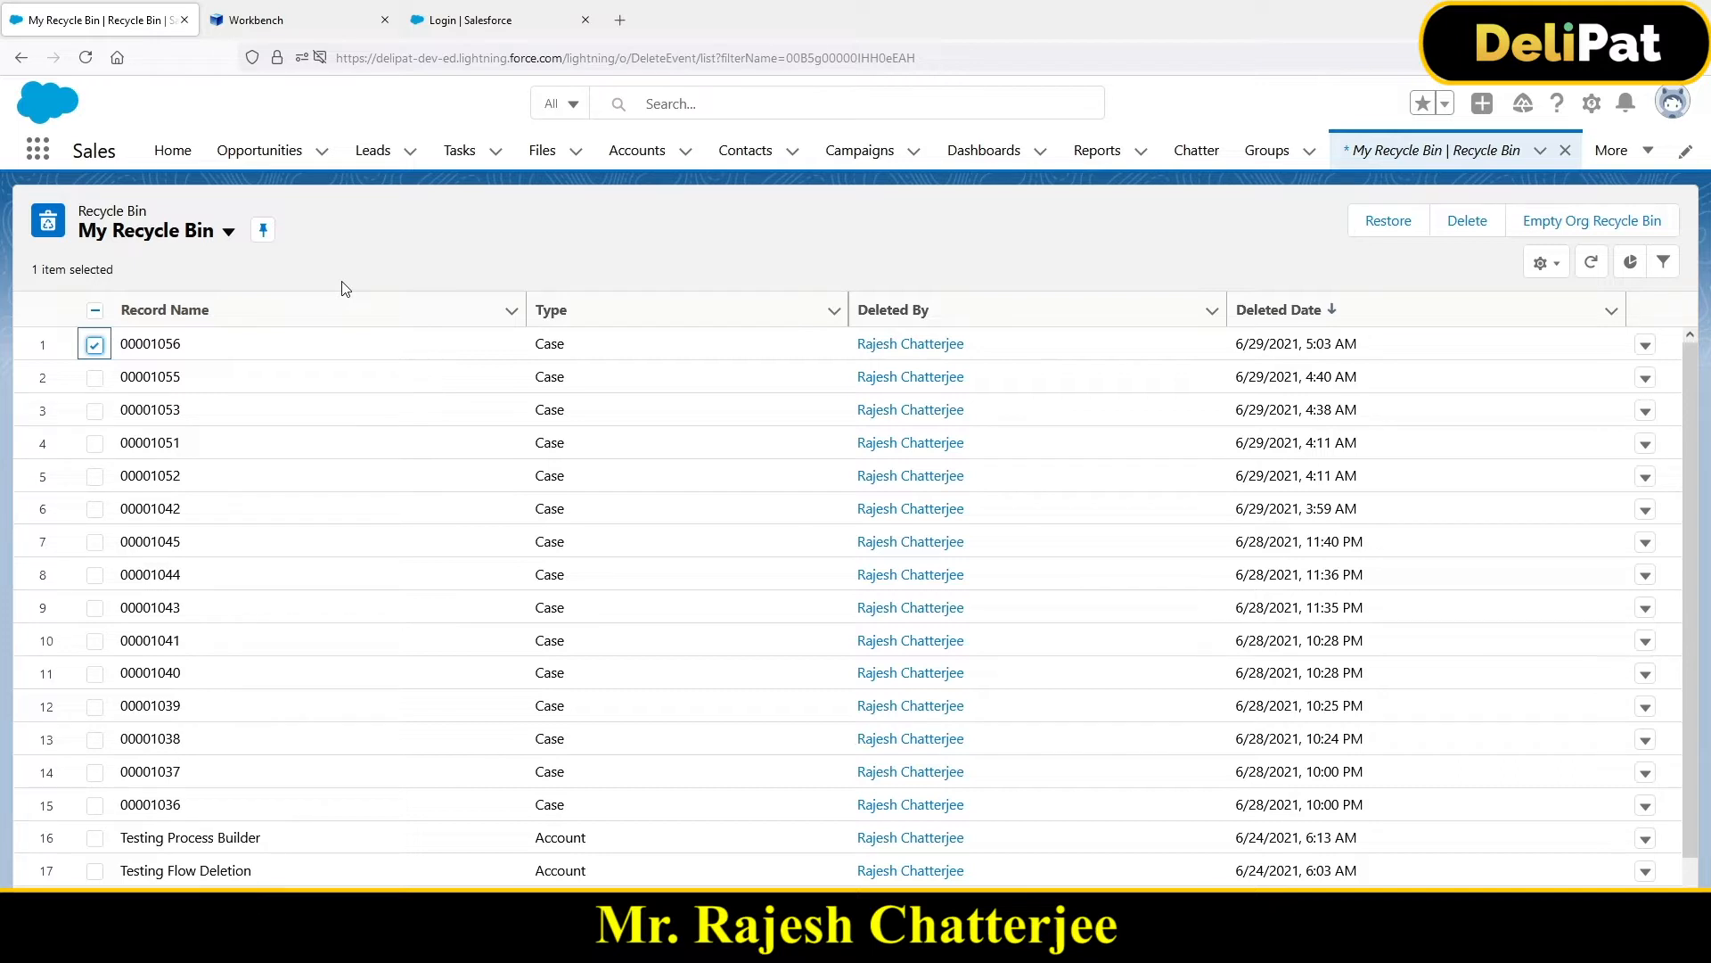
{"action": "left_click", "coordinate": [464, 21]}
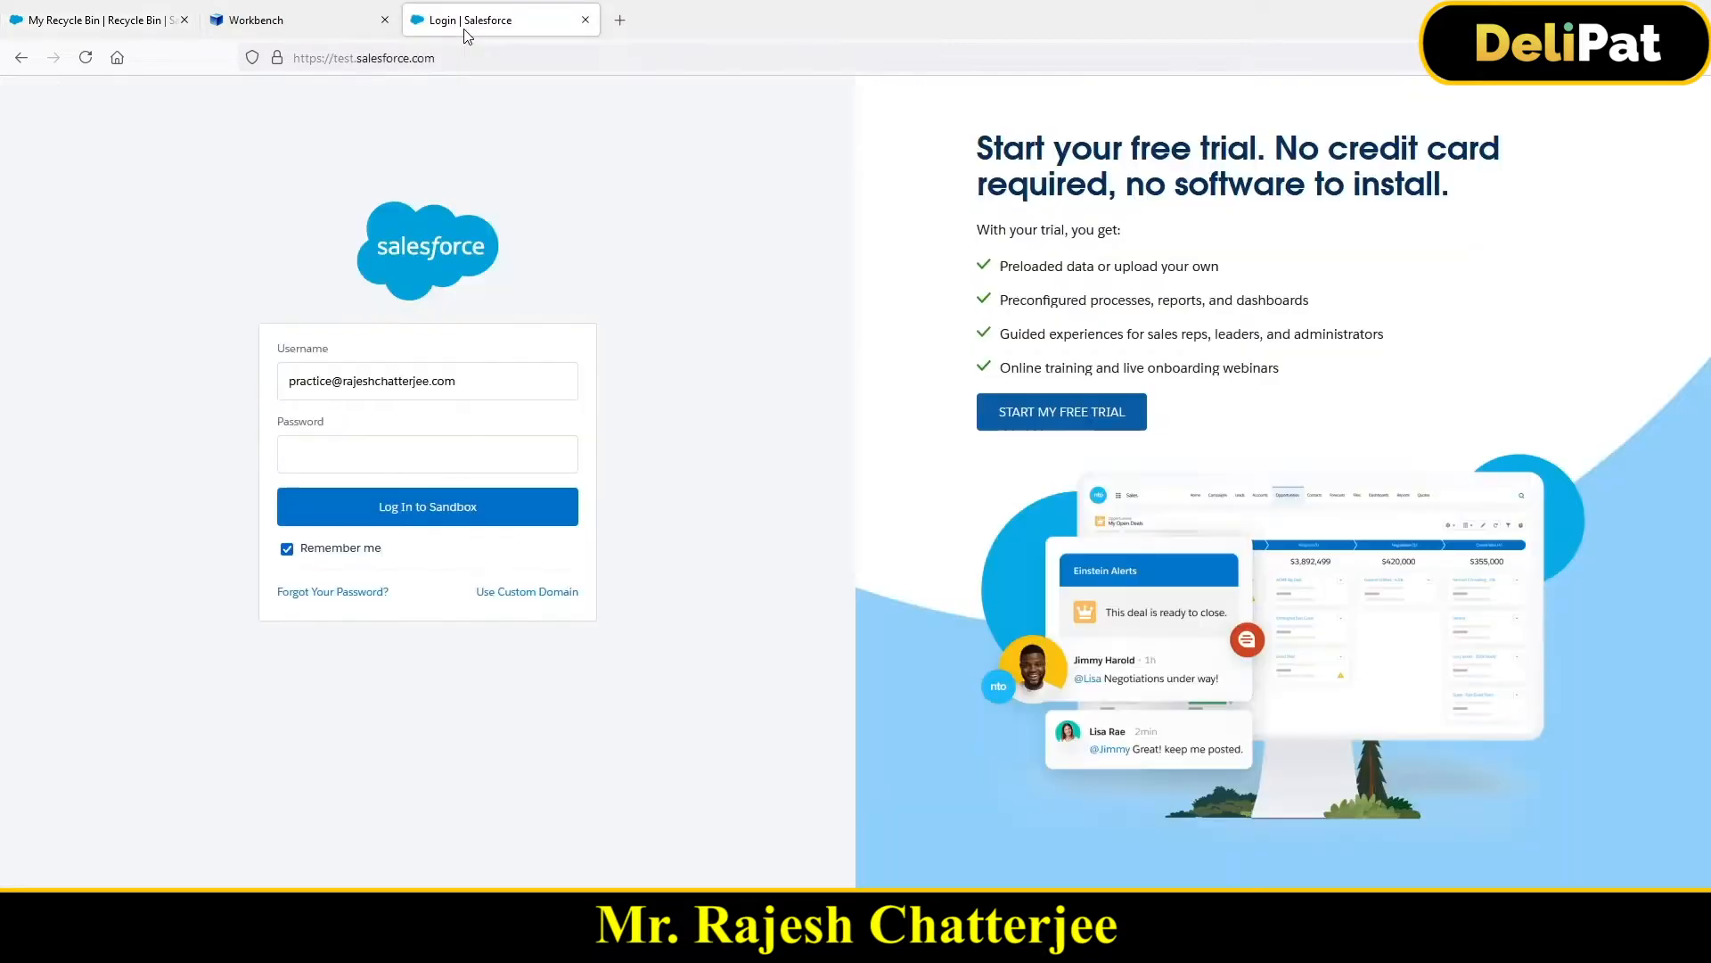
{"action": "left_click", "coordinate": [323, 19]}
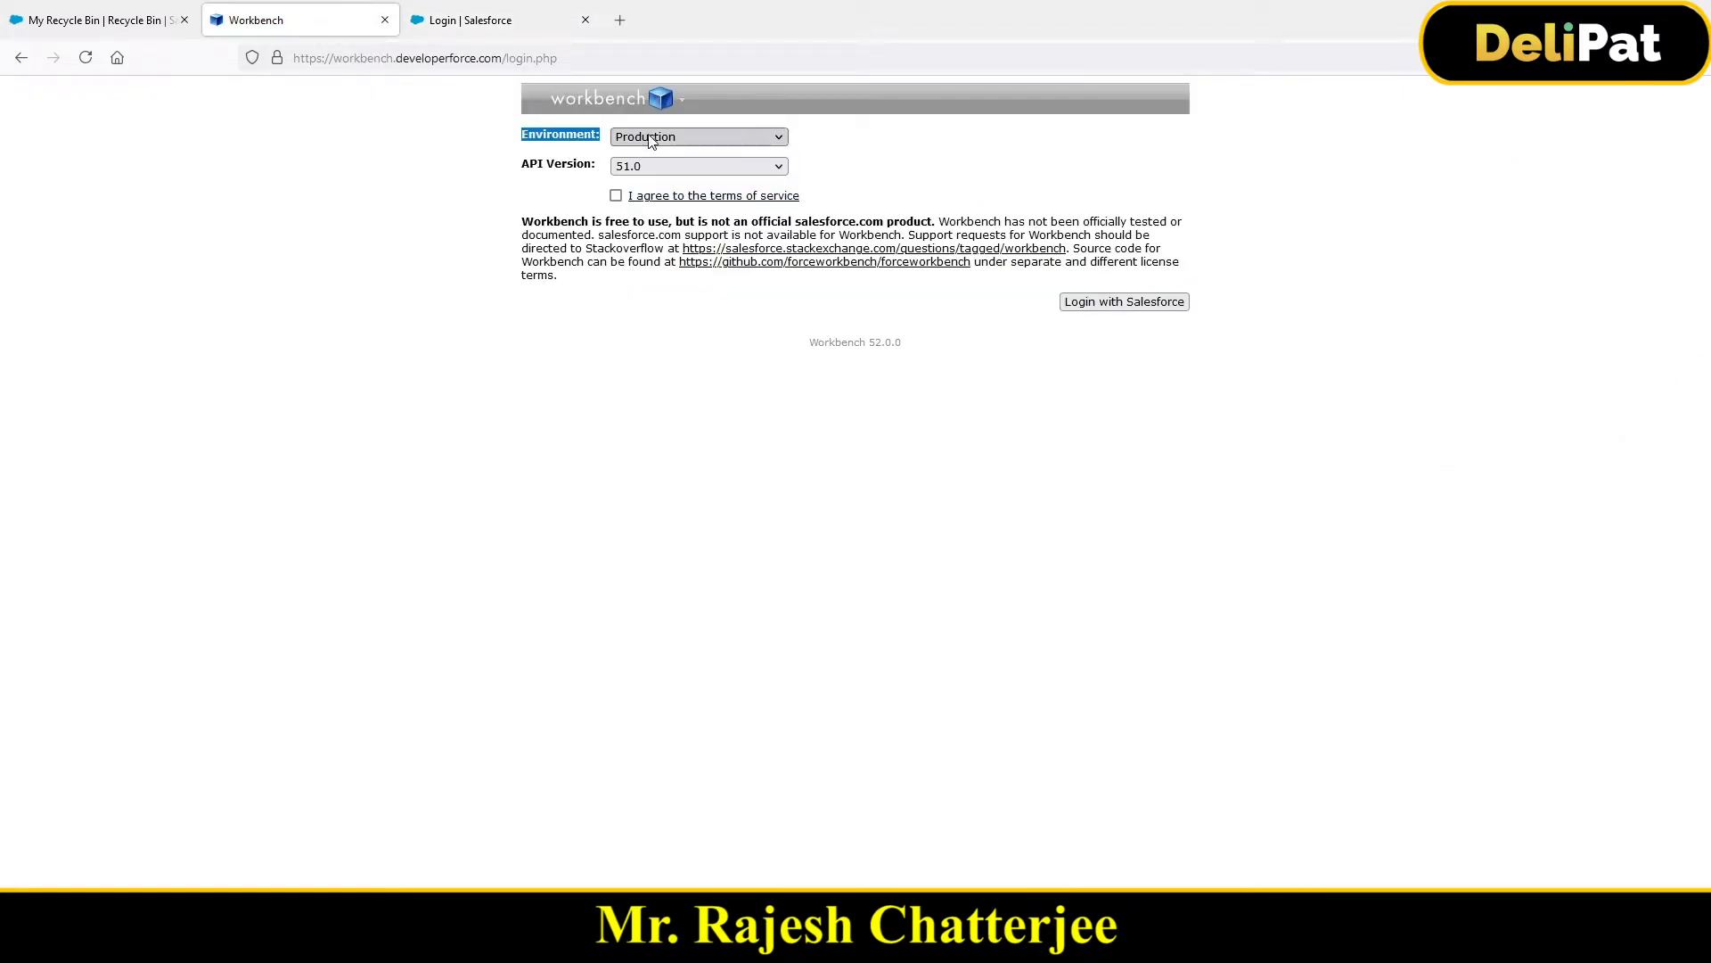
Step: Accept the Workbench terms of service and log in with Salesforce
{"action": "left_click", "coordinate": [616, 195]}
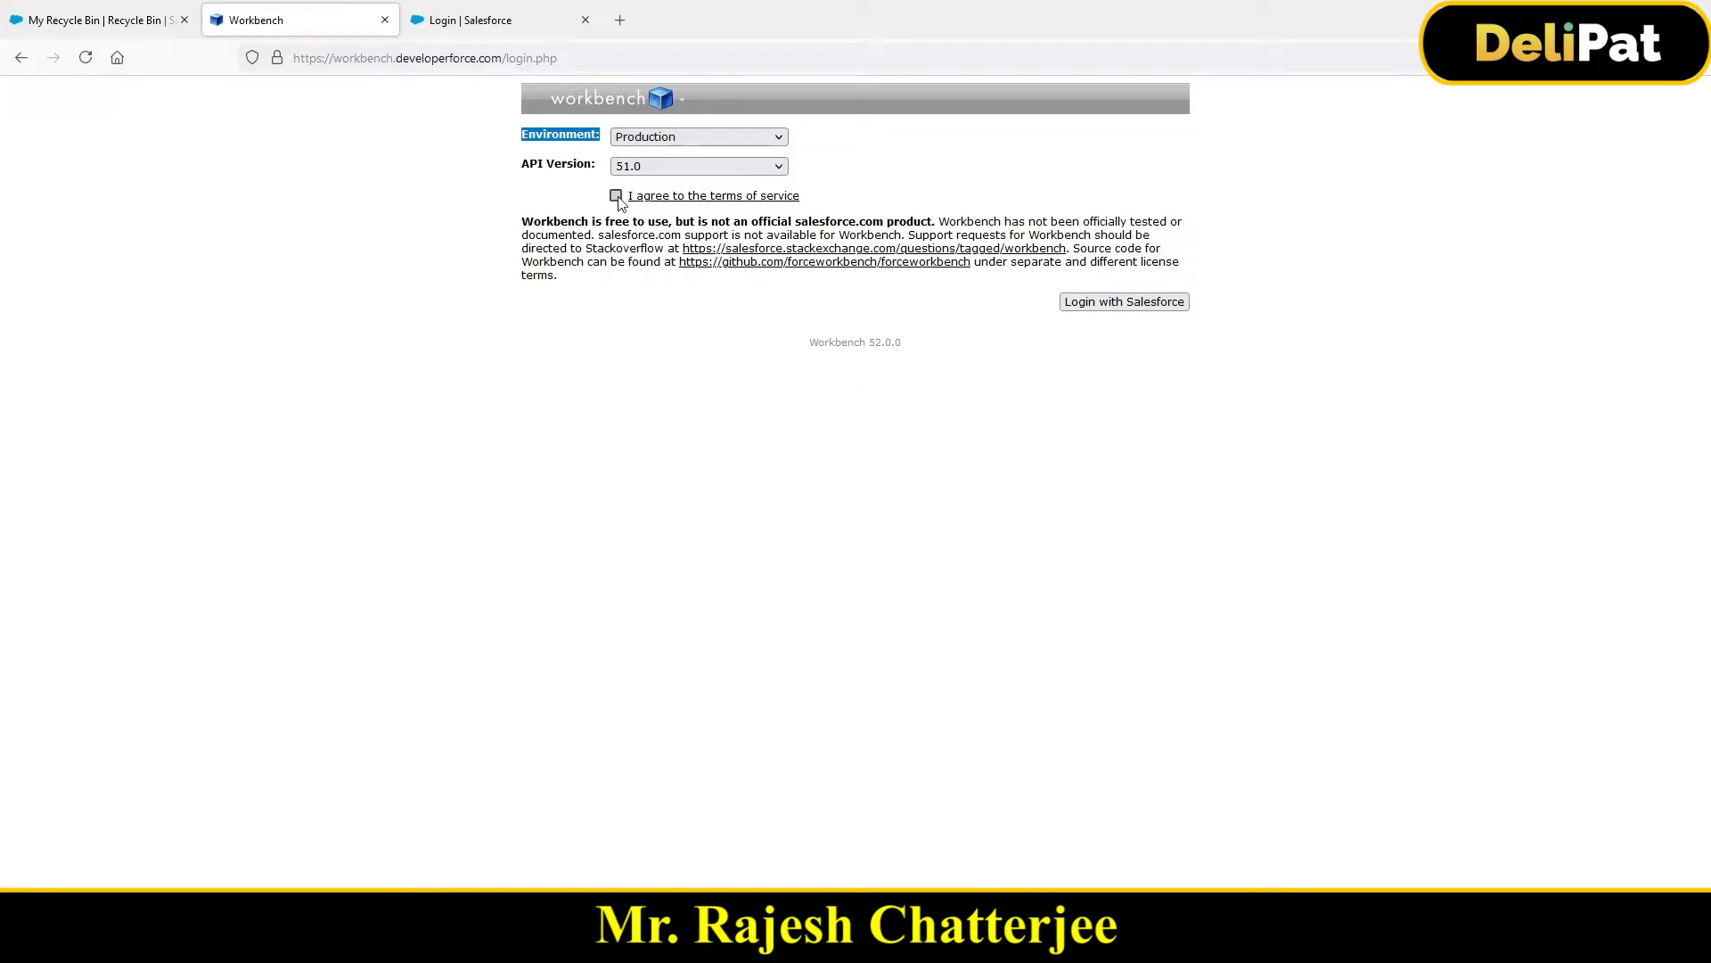
{"action": "left_click", "coordinate": [1112, 310]}
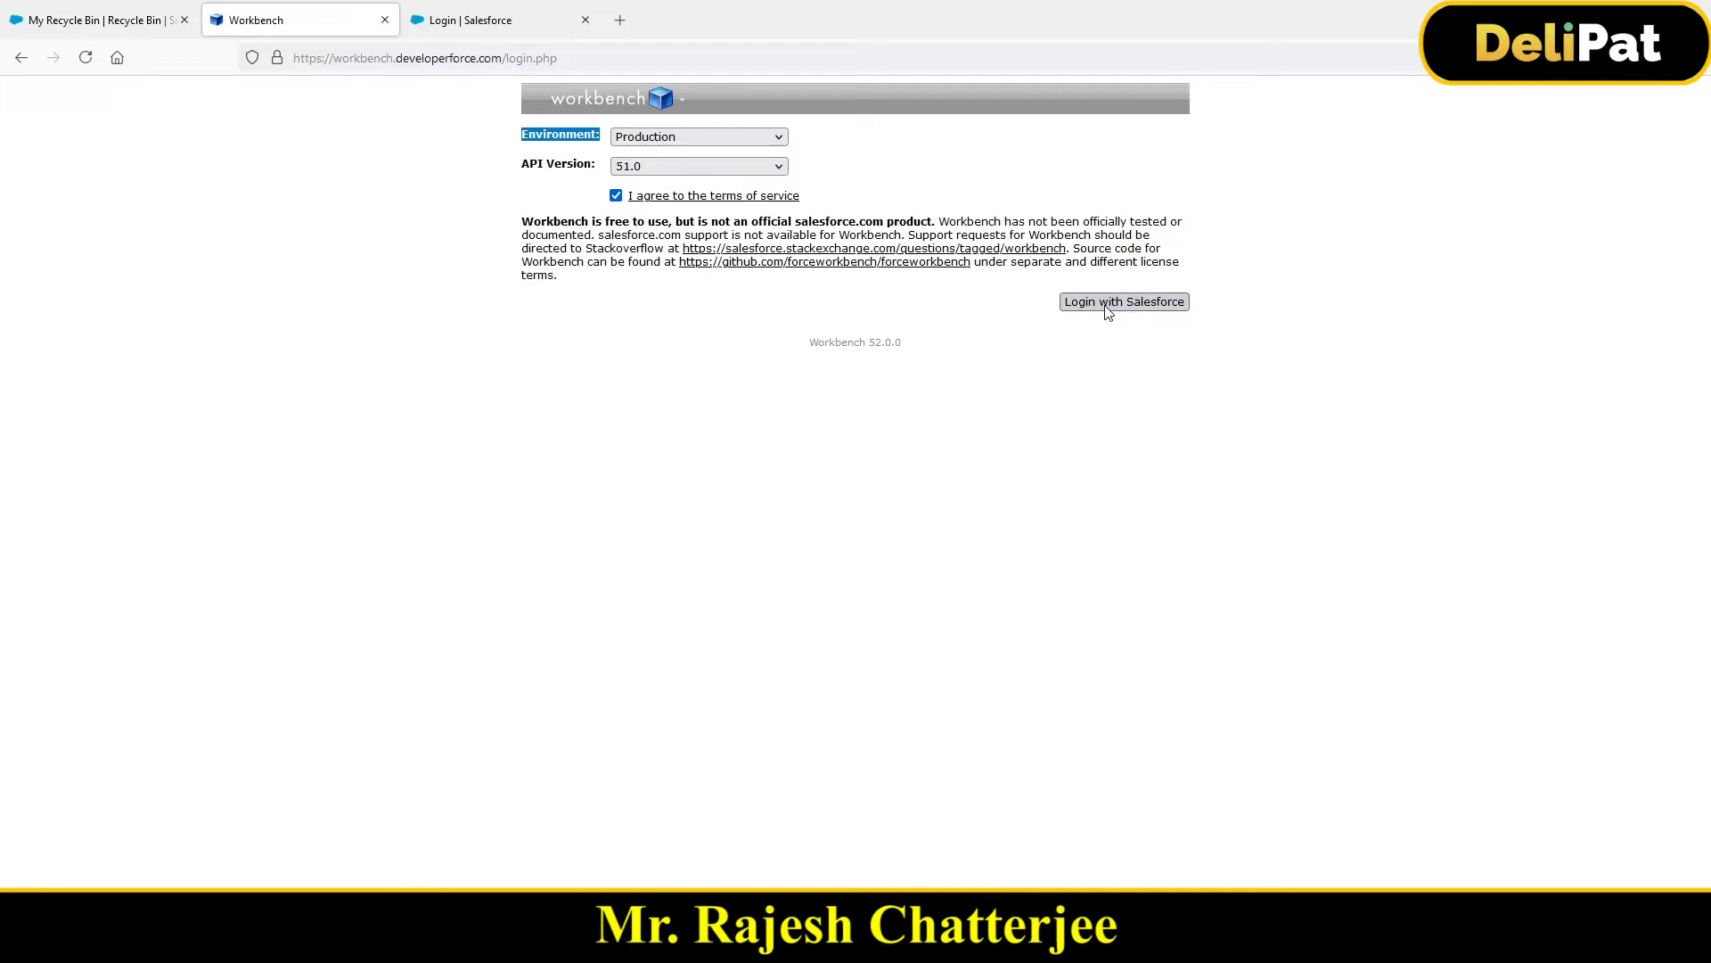
{"action": "left_click", "coordinate": [1108, 307]}
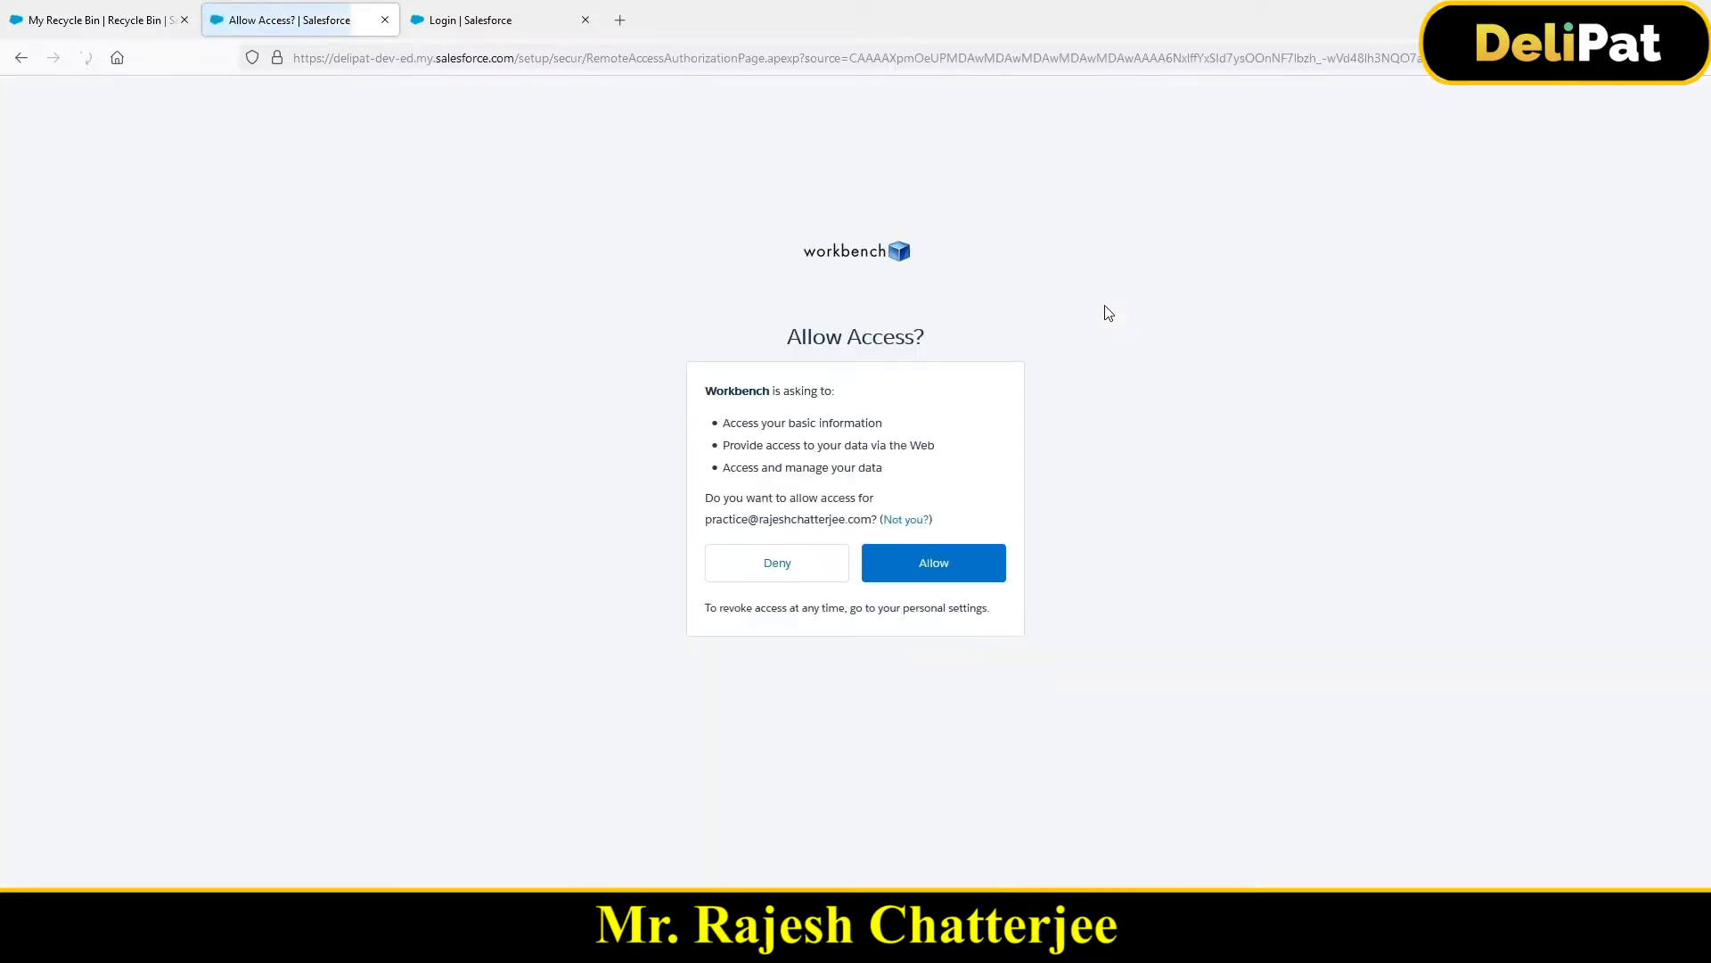
Step: Compare the account e-mail on the Allow Access page with the profile in the Recycle Bin tab
{"action": "double_click", "coordinate": [708, 520]}
{"action": "left_click_drag", "start_coordinate": [756, 531], "coordinate": [877, 522]}
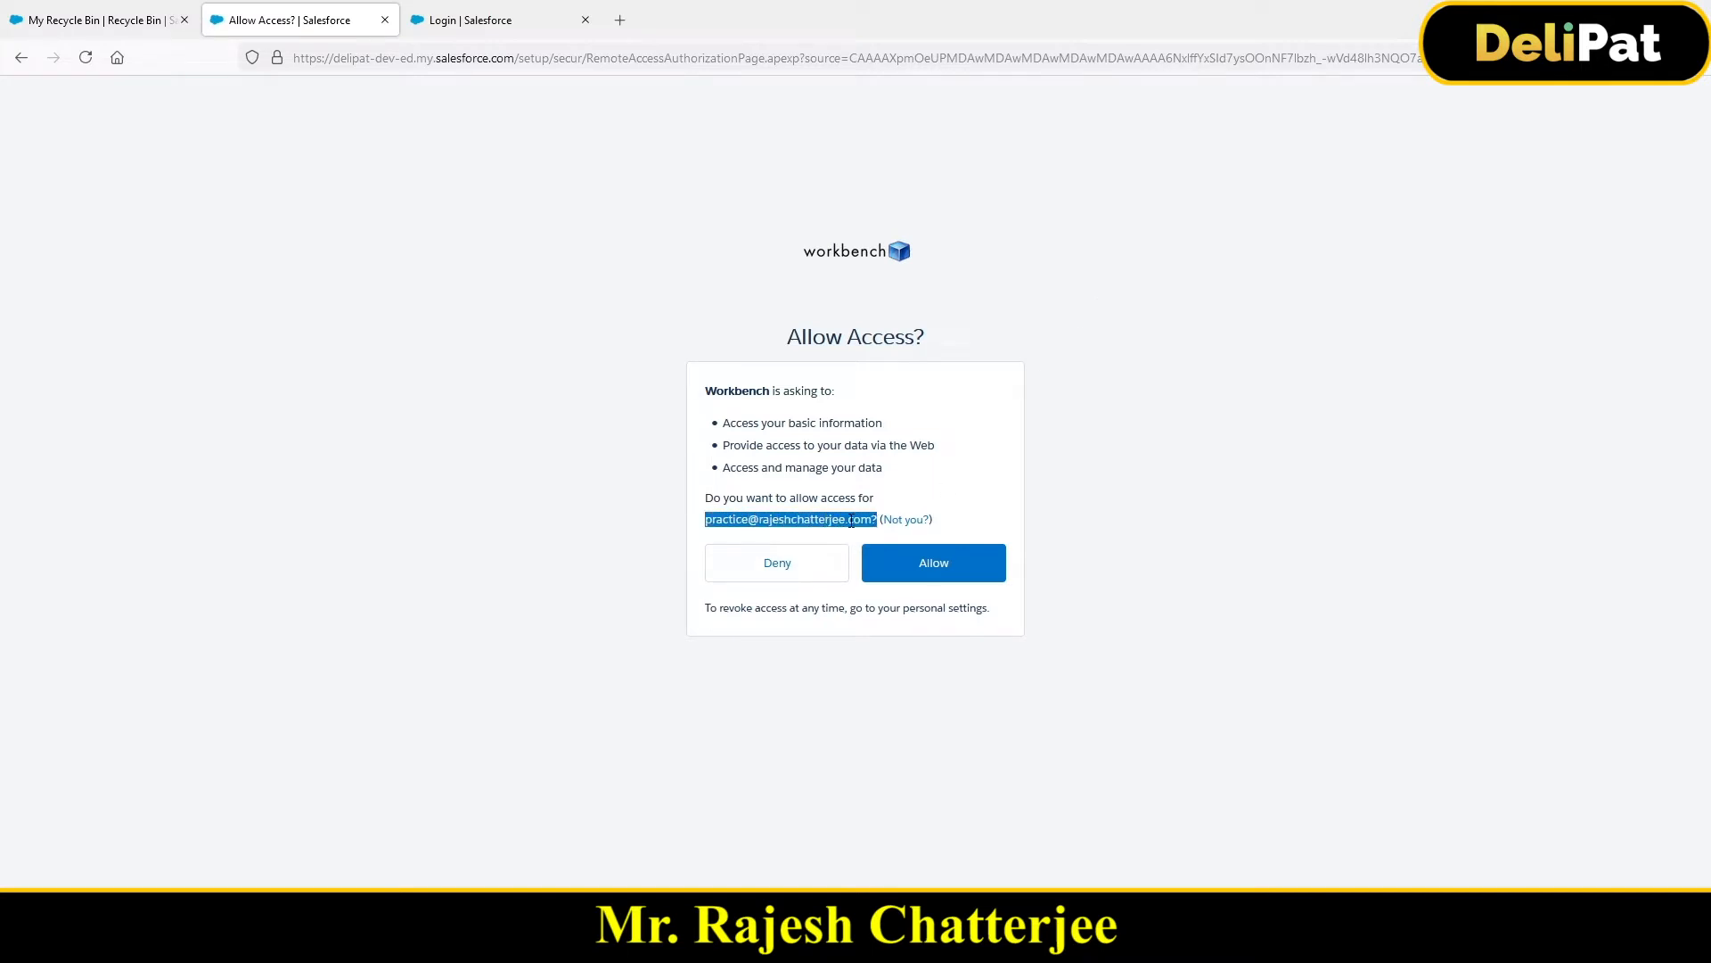
{"action": "left_click", "coordinate": [138, 25]}
{"action": "left_click", "coordinate": [1673, 103]}
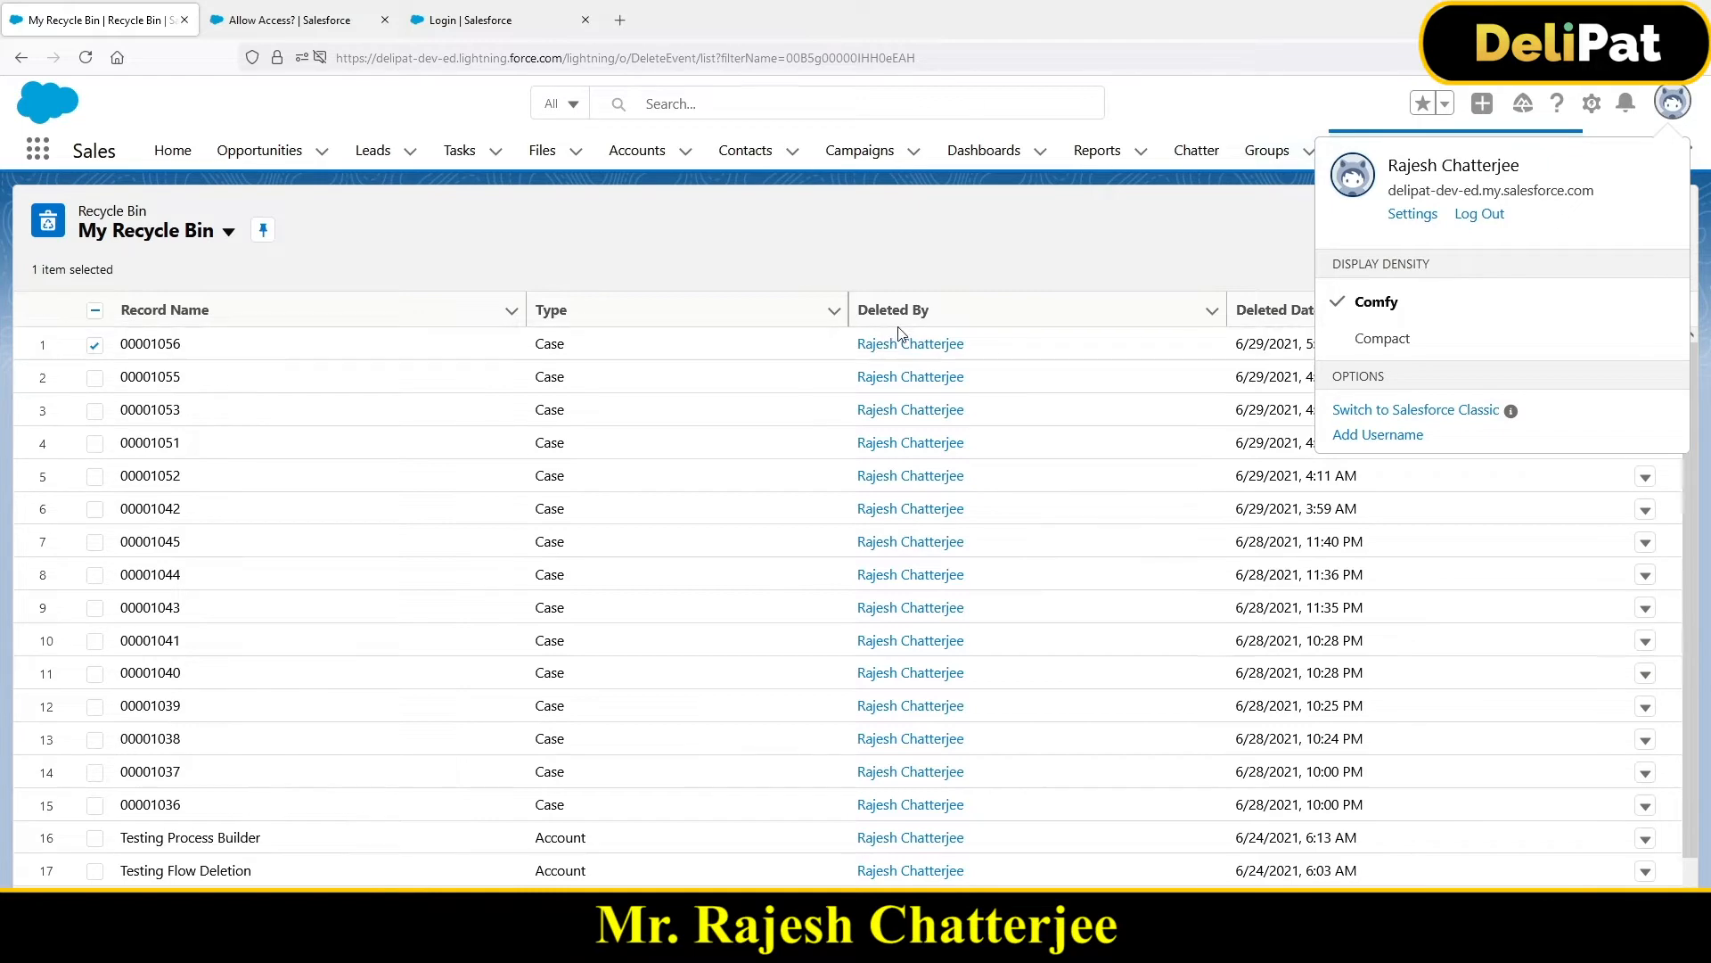
Step: Return to Workbench's access request and allow it
{"action": "left_click", "coordinate": [432, 25]}
{"action": "left_click", "coordinate": [328, 27]}
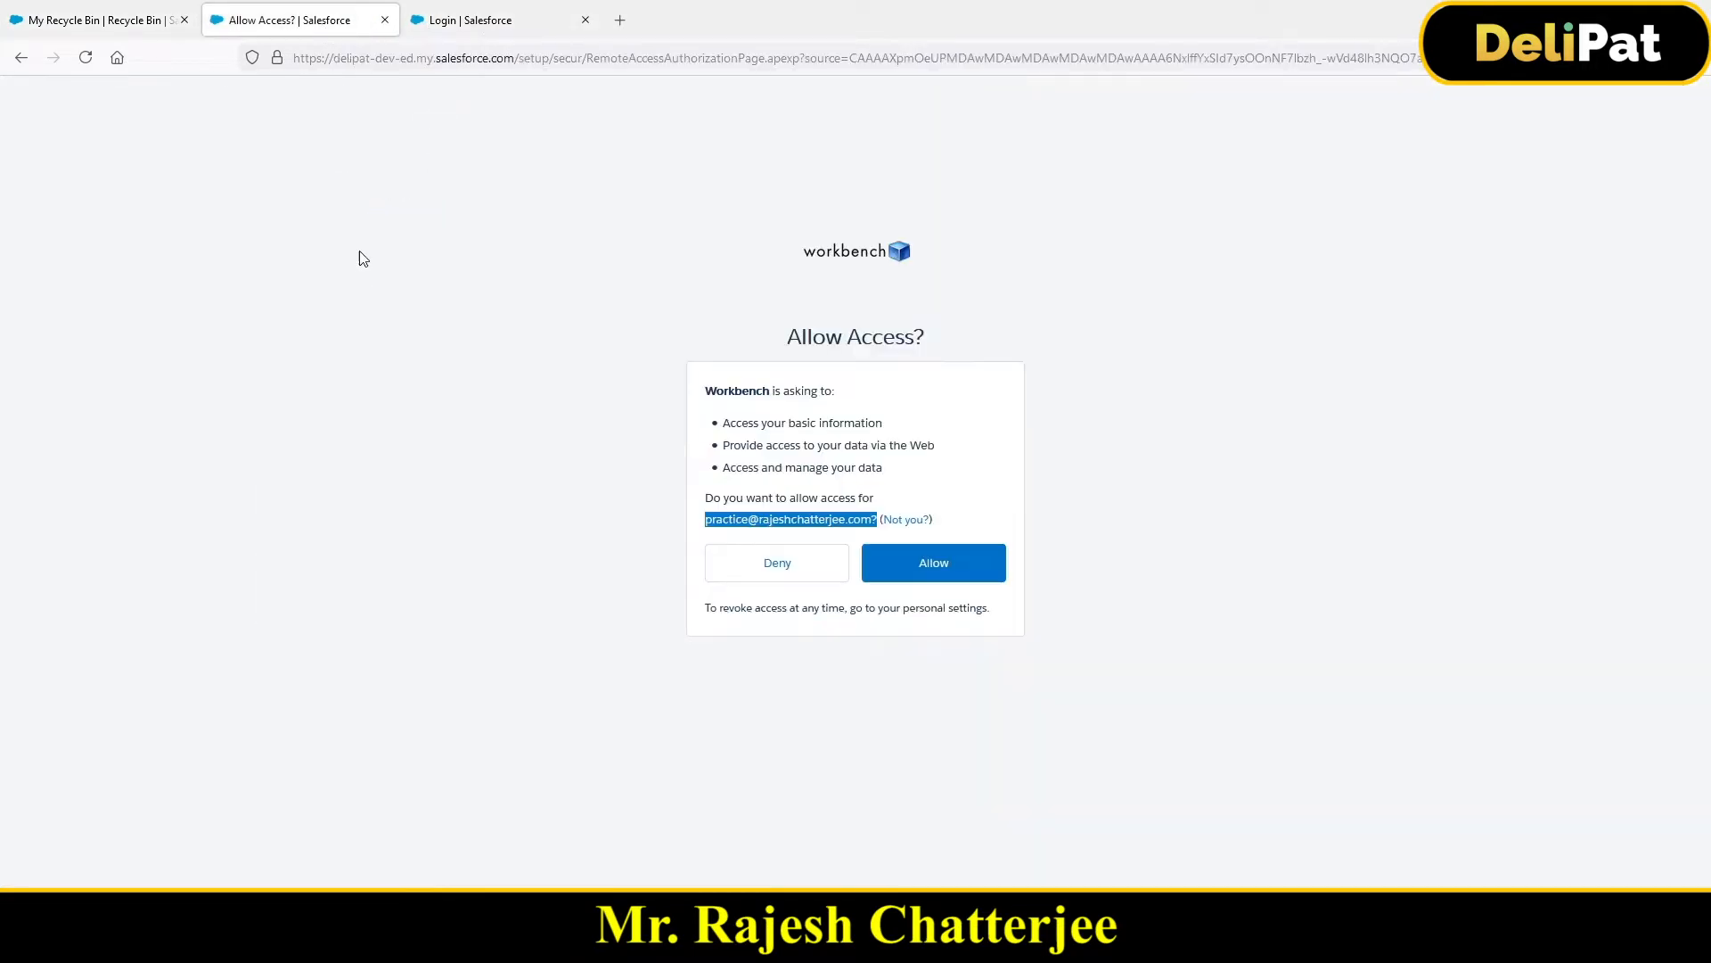
{"action": "left_click", "coordinate": [953, 580]}
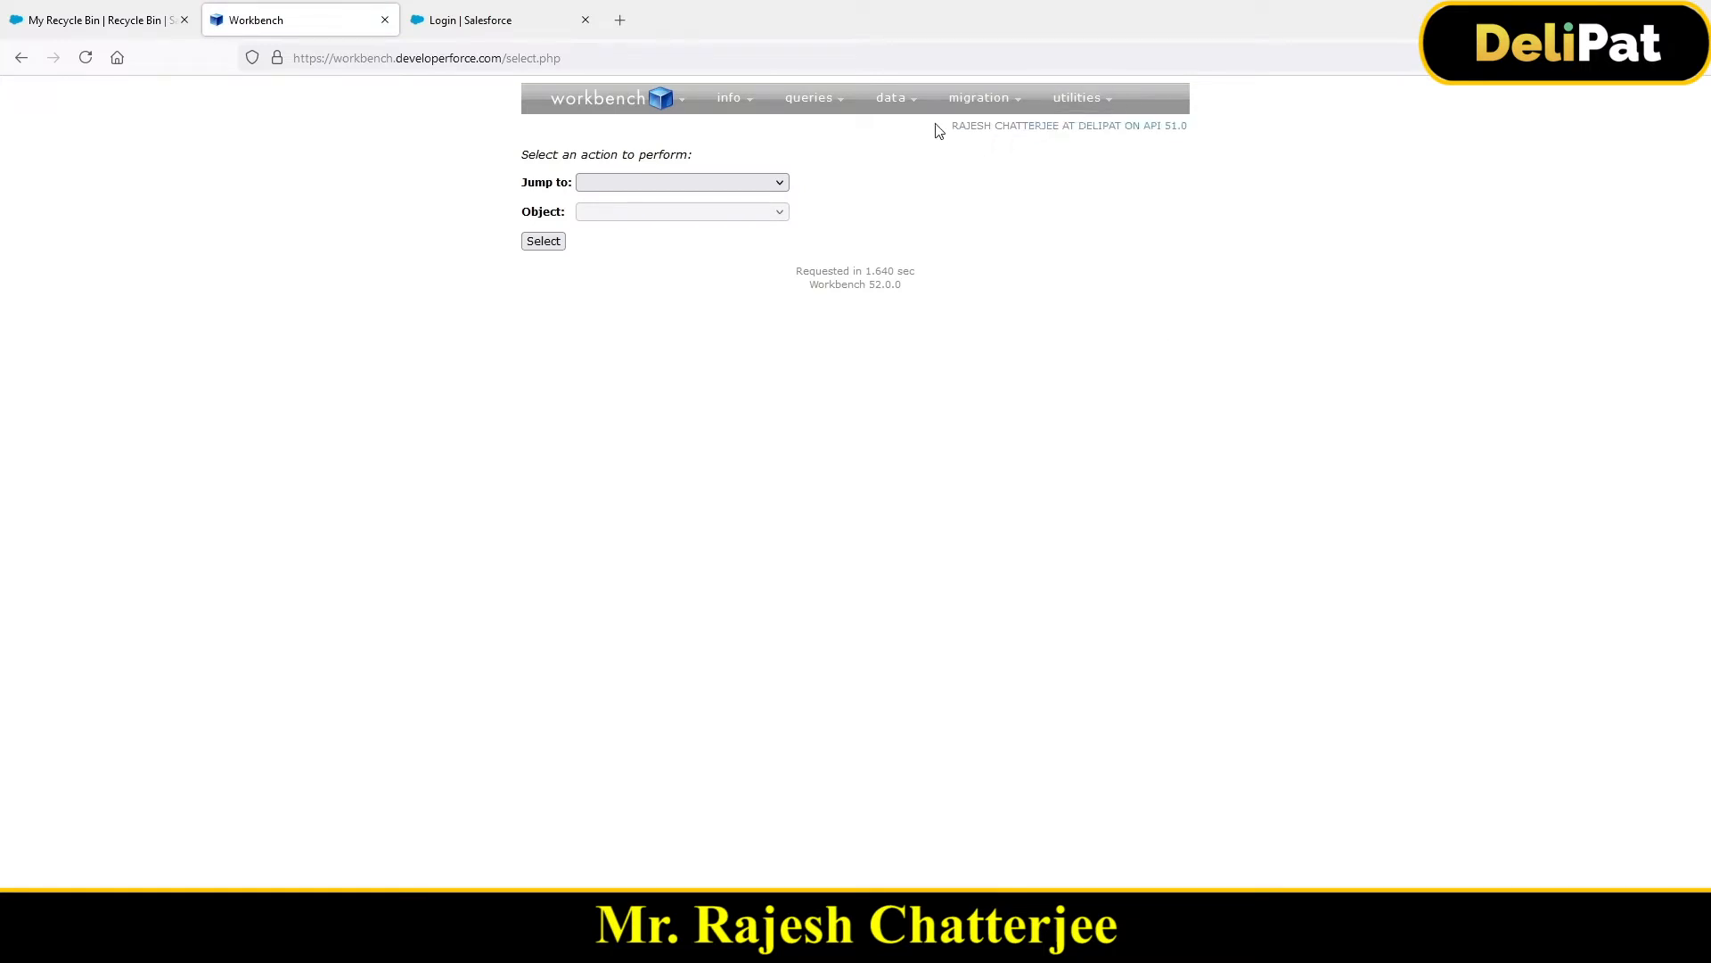
Step: Note the logged-in user in Workbench, glance at the Recycle Bin, and browse Workbench's menus
{"action": "left_click_drag", "start_coordinate": [949, 127], "coordinate": [1127, 137]}
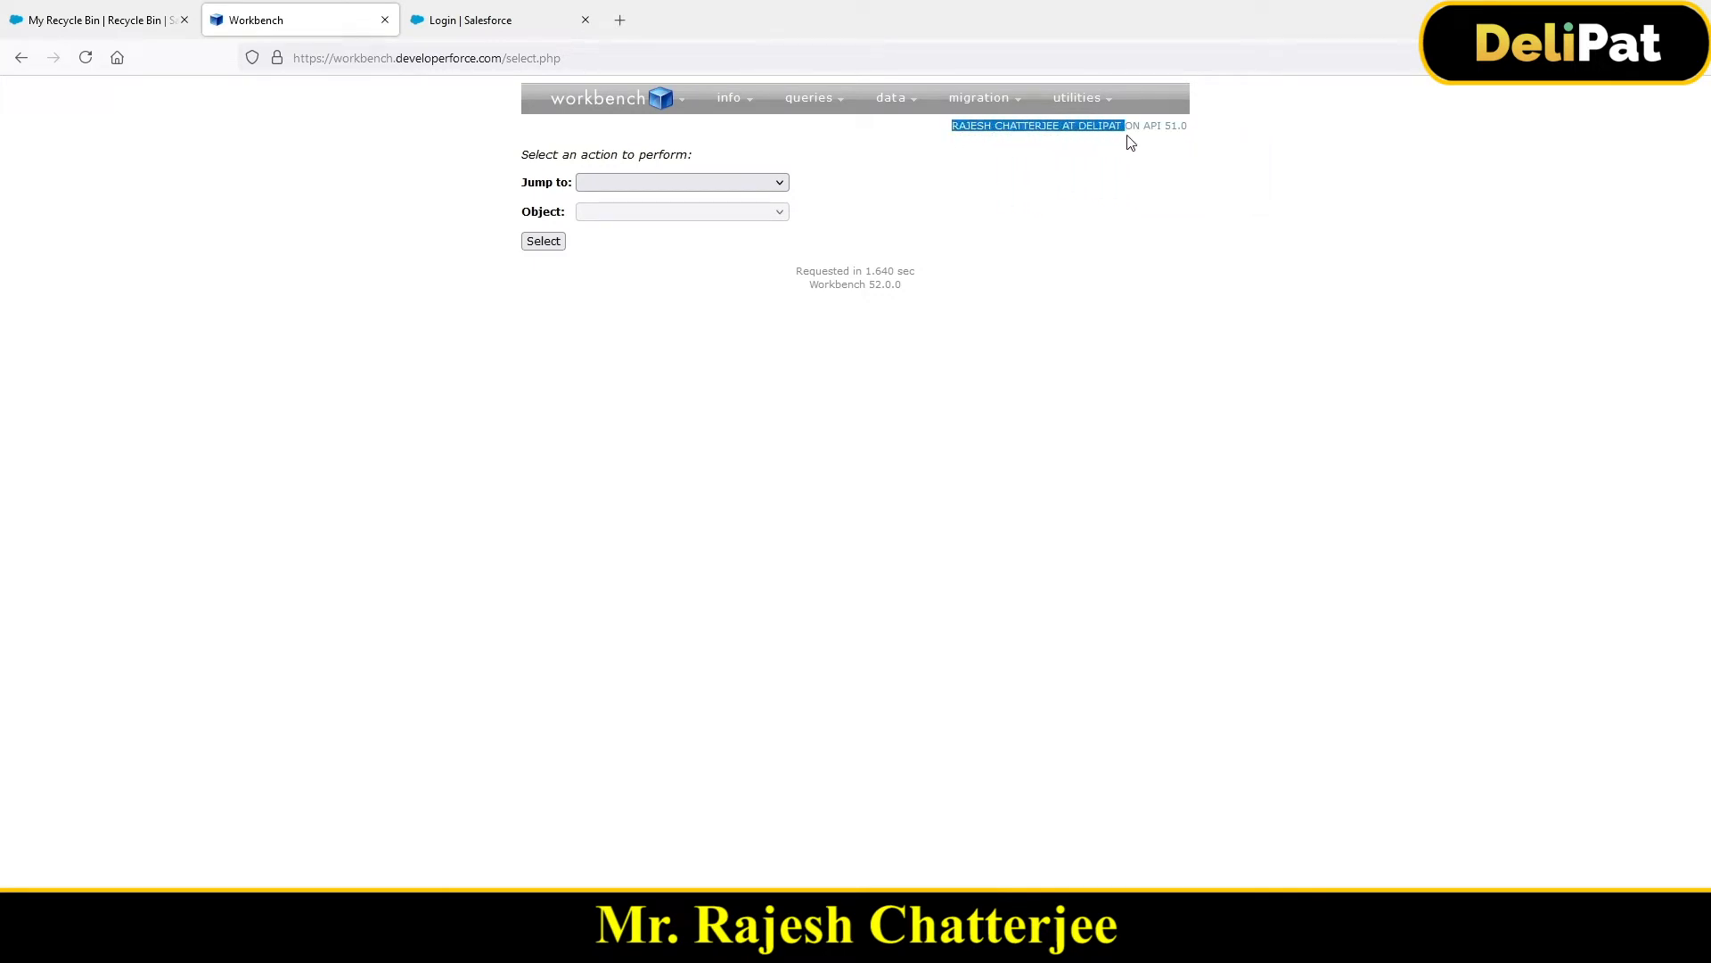
{"action": "left_click", "coordinate": [139, 25]}
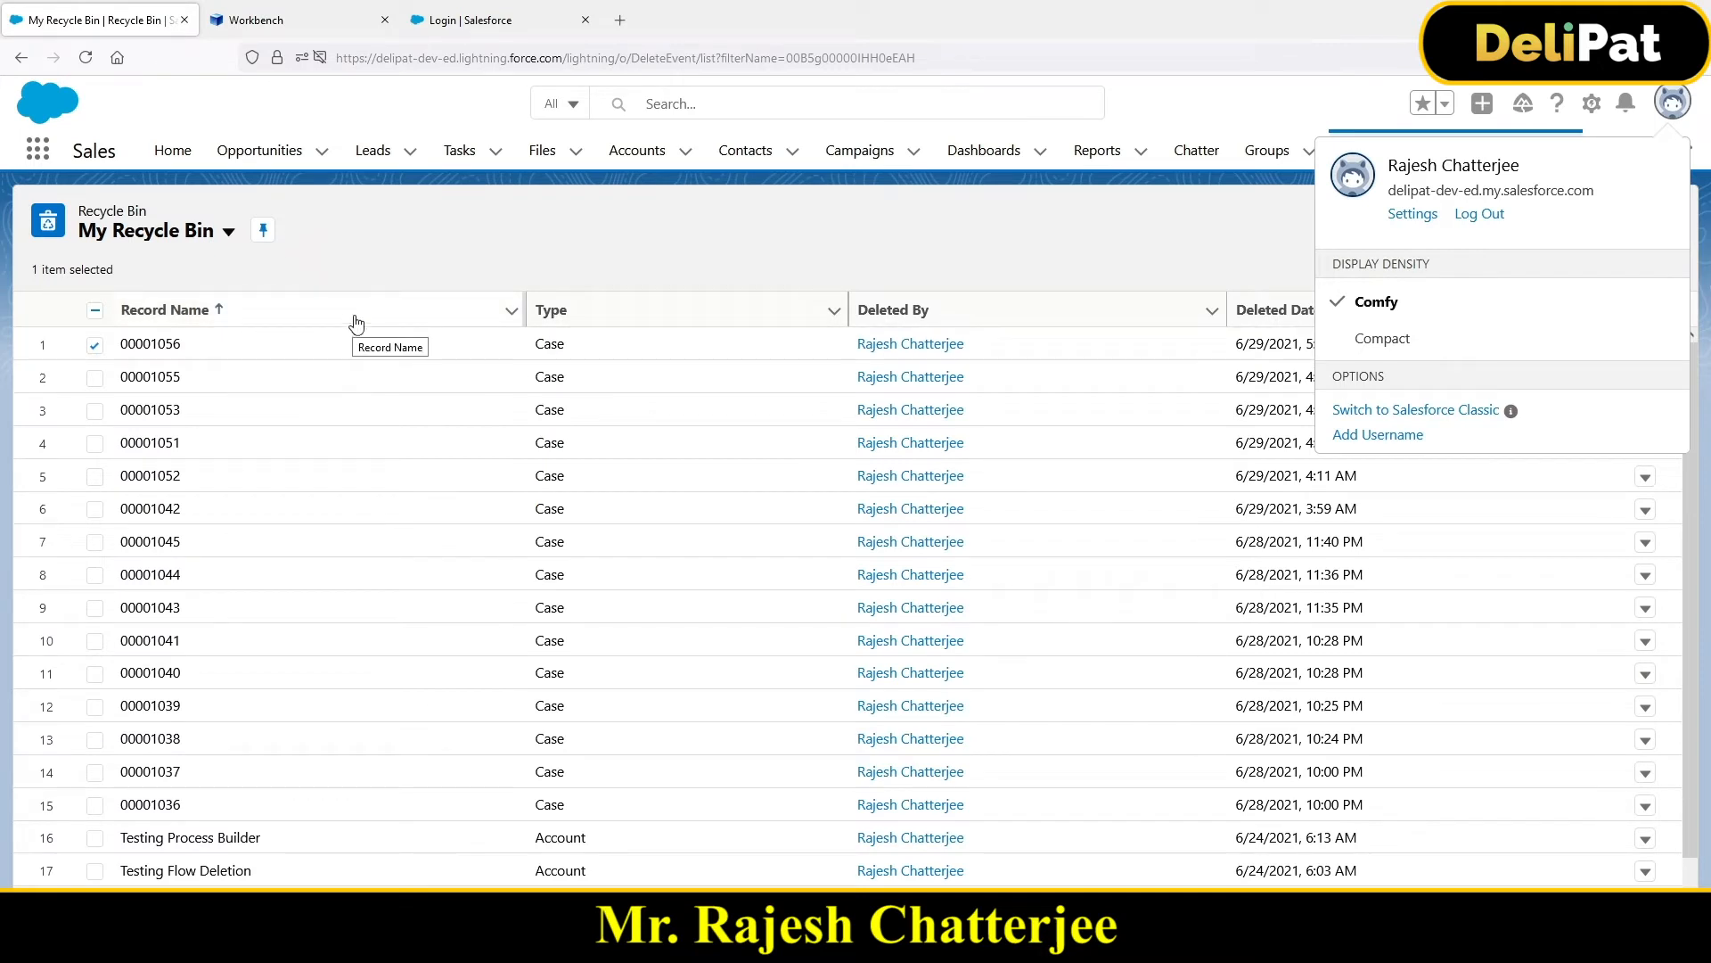
{"action": "left_click", "coordinate": [307, 22]}
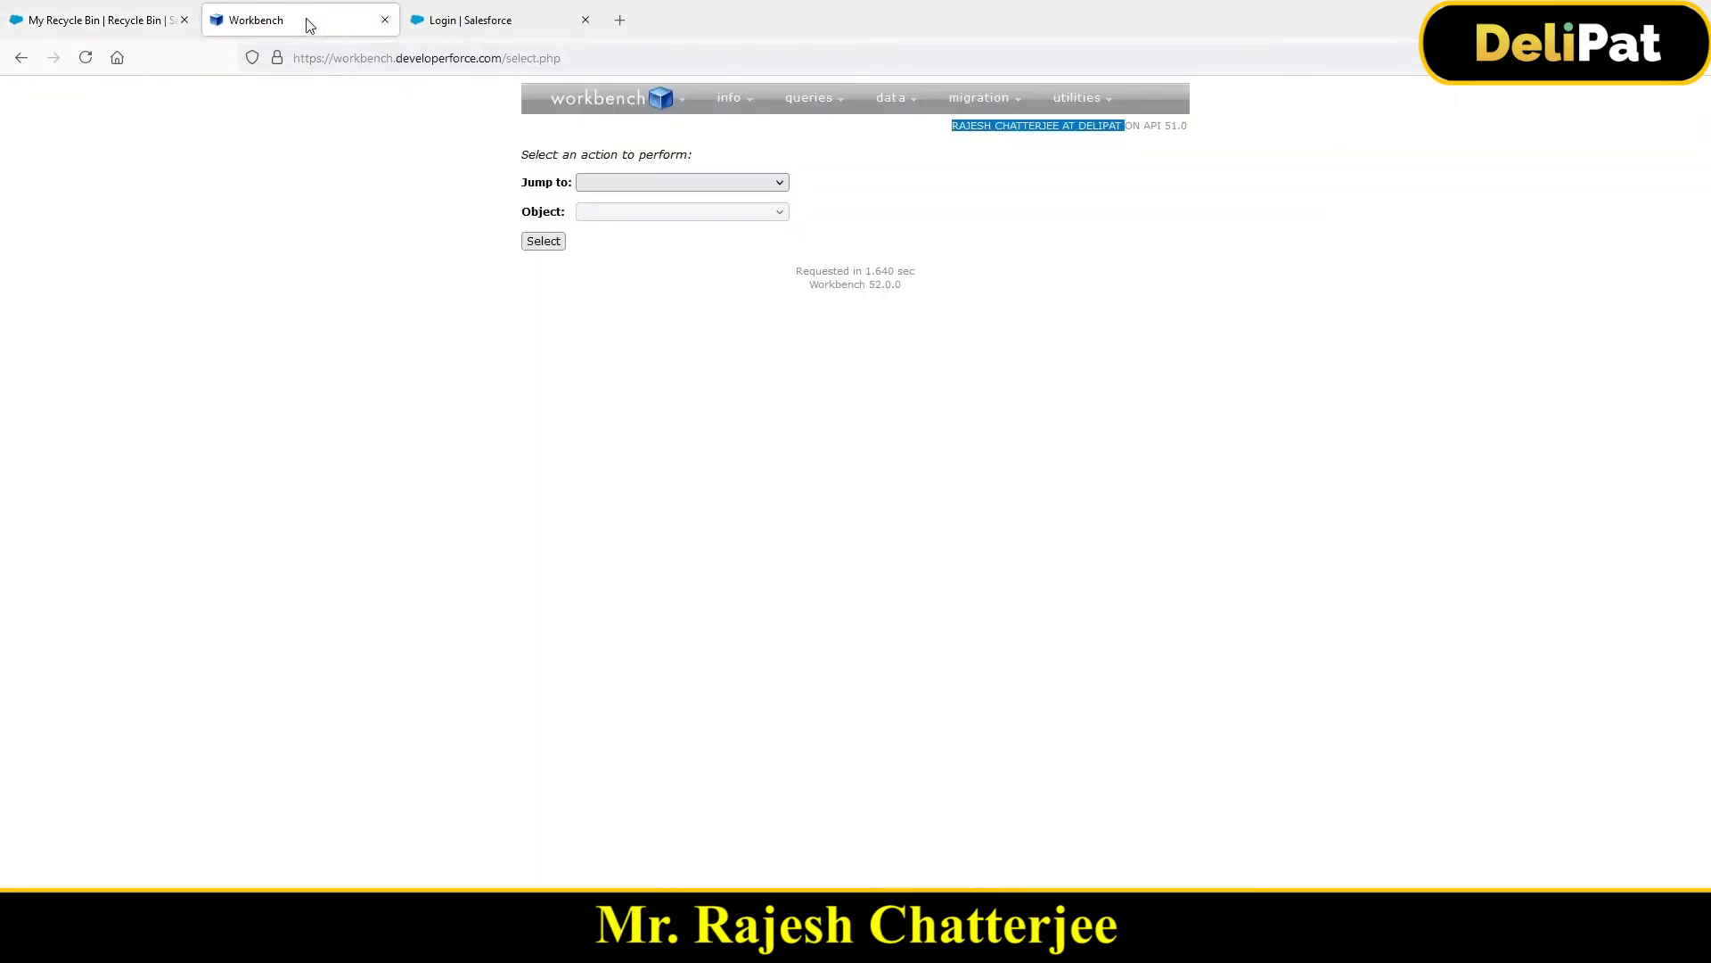
{"action": "mouse_move", "coordinate": [889, 105]}
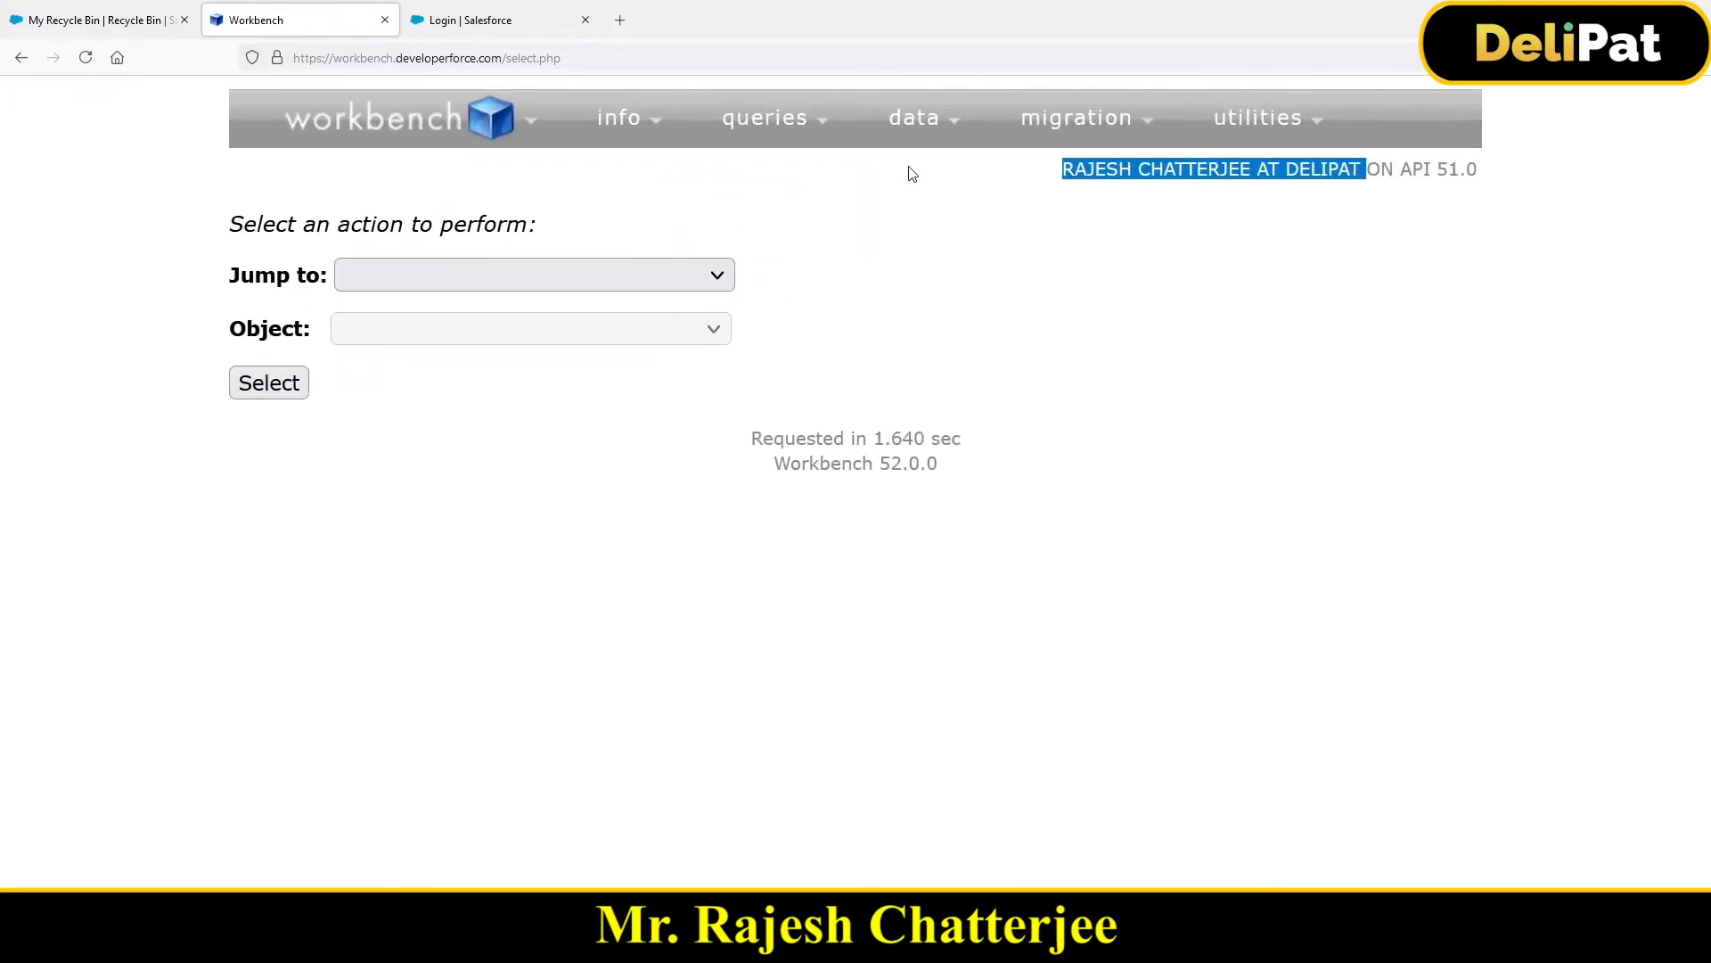
{"action": "scroll", "coordinate": [909, 167], "scroll_direction": "up", "scroll_amount": 2}
{"action": "mouse_move", "coordinate": [925, 145]}
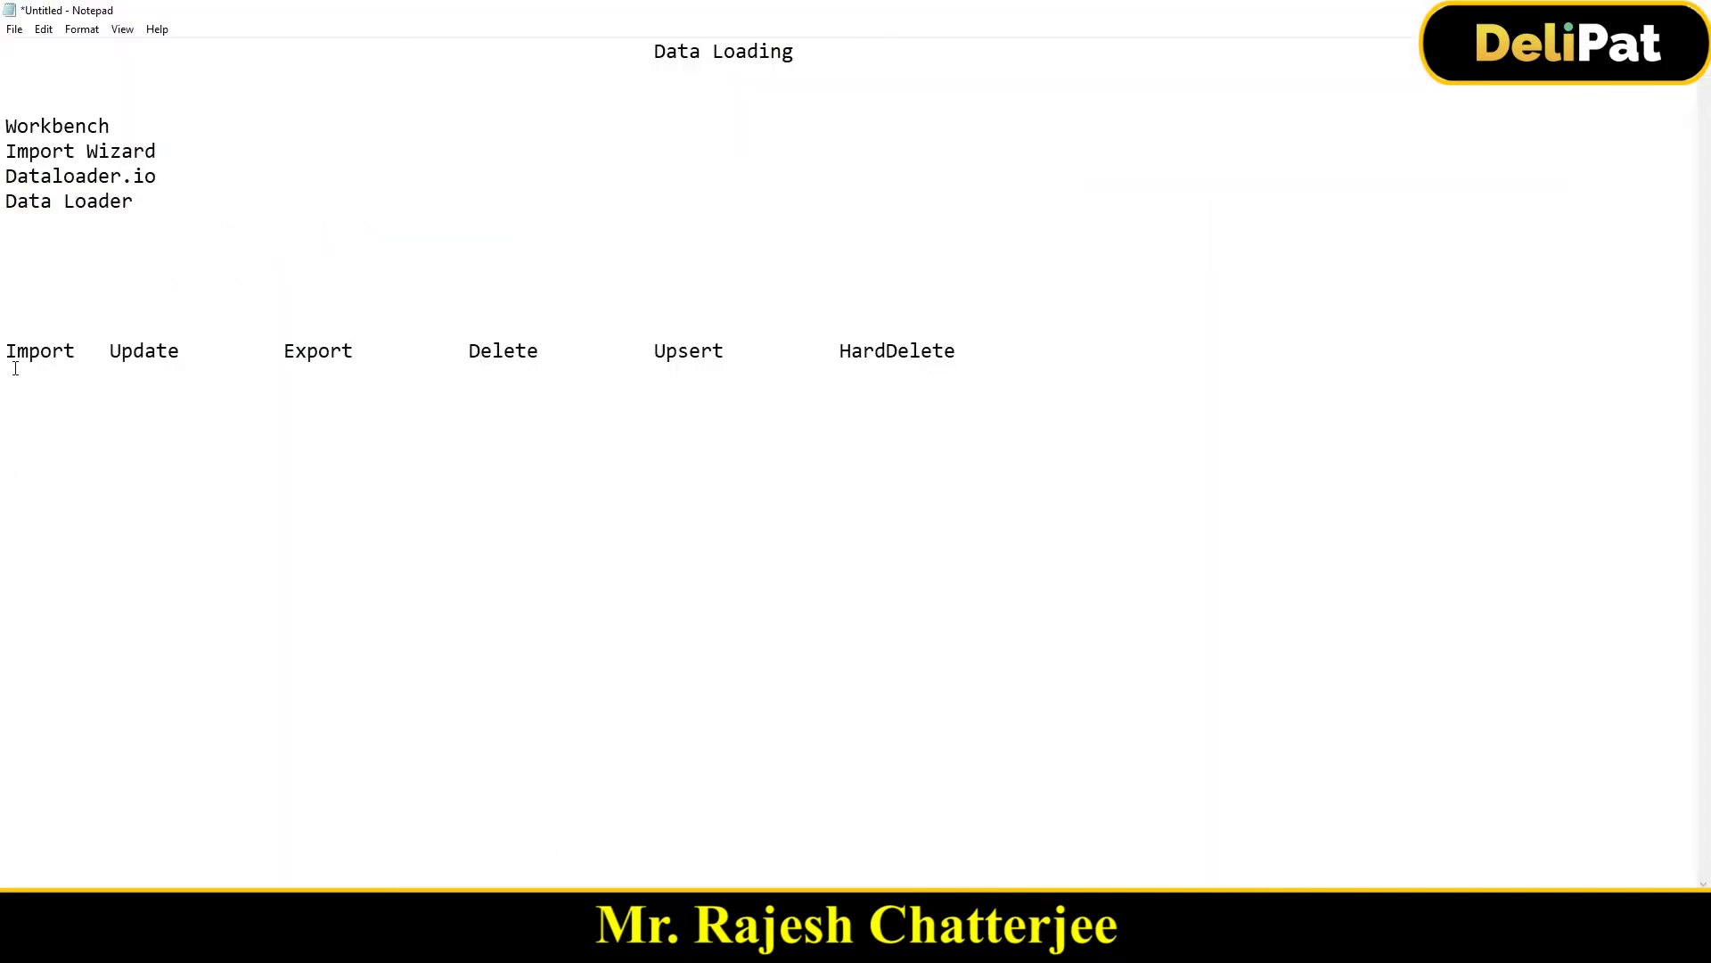
Step: Mark the data operations line in Notepad and return to the Workbench browser window
{"action": "left_click_drag", "start_coordinate": [15, 368], "coordinate": [977, 345]}
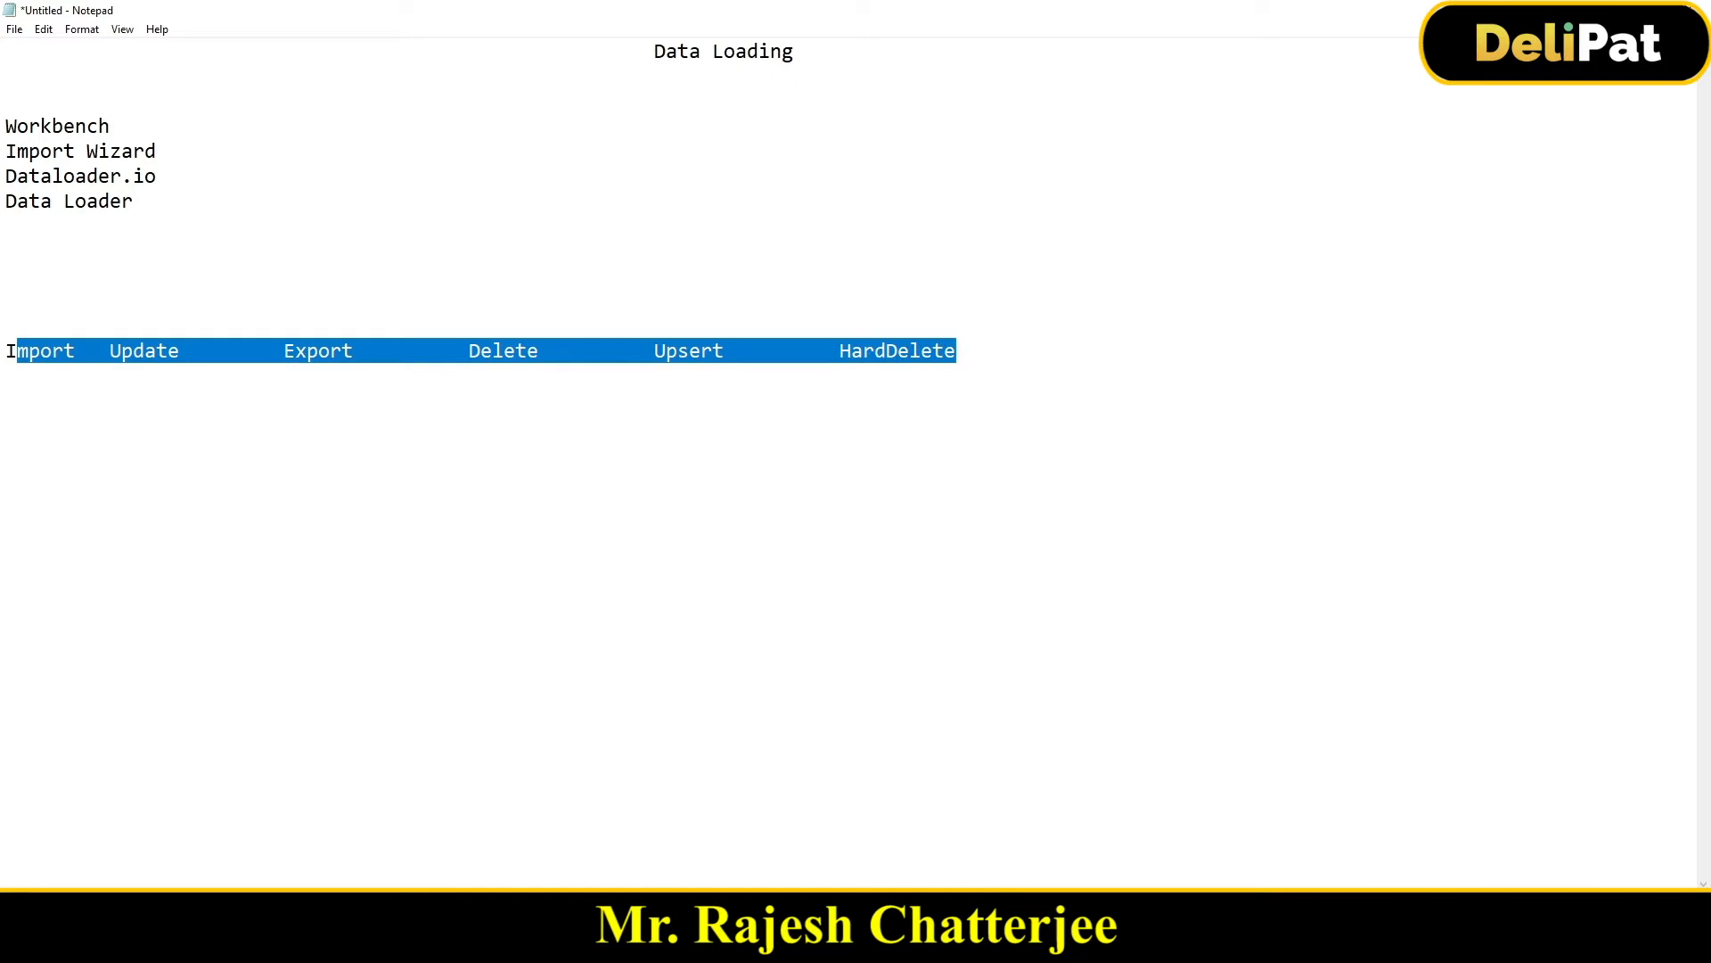
{"action": "left_click", "coordinate": [534, 945]}
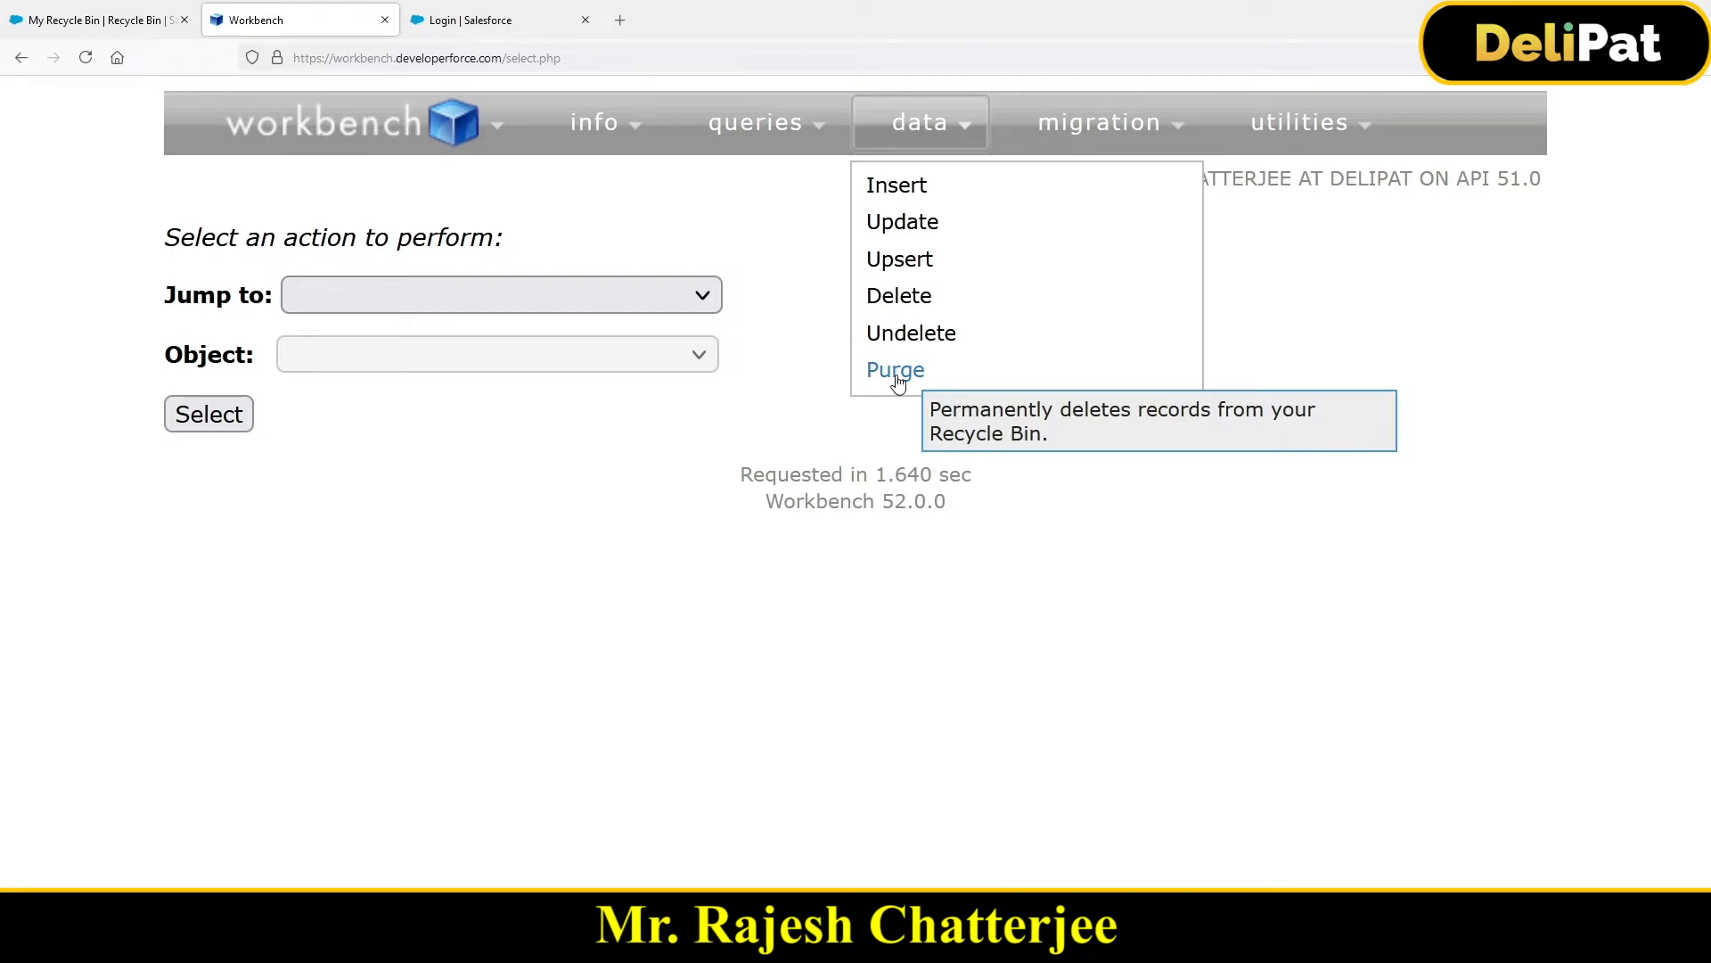
Step: Mark HardDelete in the notes, compare it with Workbench's Undelete and Purge options, then return to Notepad
{"action": "key", "text": "alt+Tab"}
{"action": "left_click", "coordinate": [838, 357]}
{"action": "left_click_drag", "start_coordinate": [840, 356], "coordinate": [969, 360]}
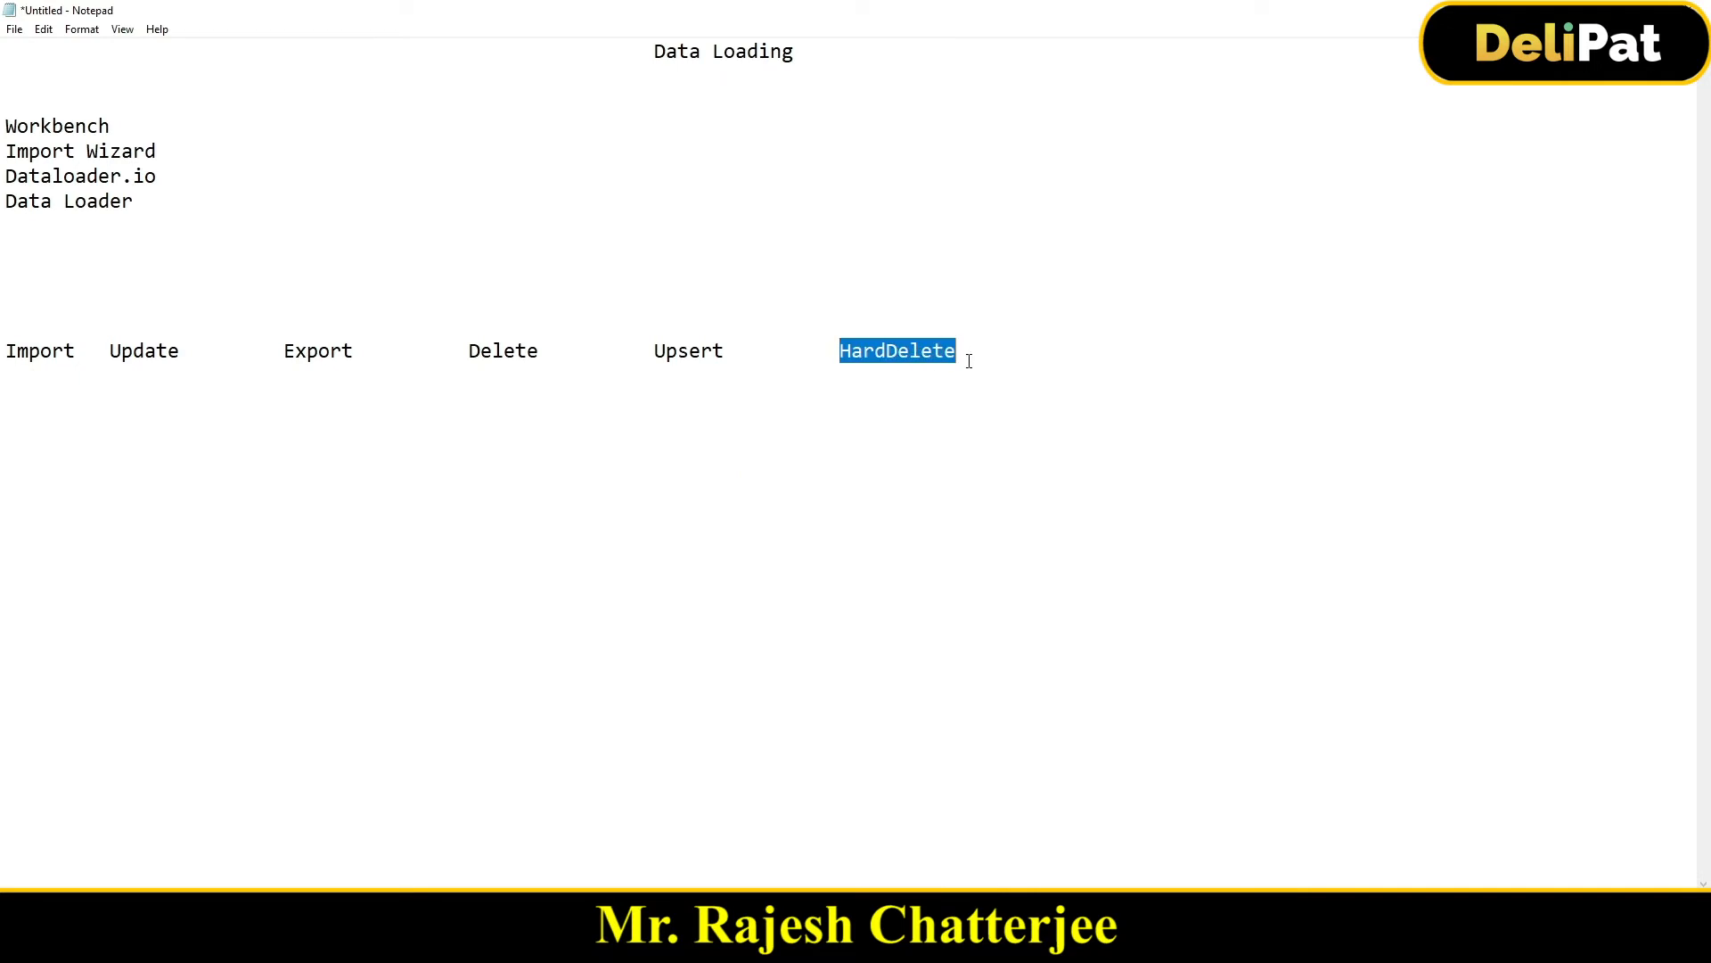
{"action": "key", "text": "alt+Tab"}
{"action": "mouse_move", "coordinate": [918, 134]}
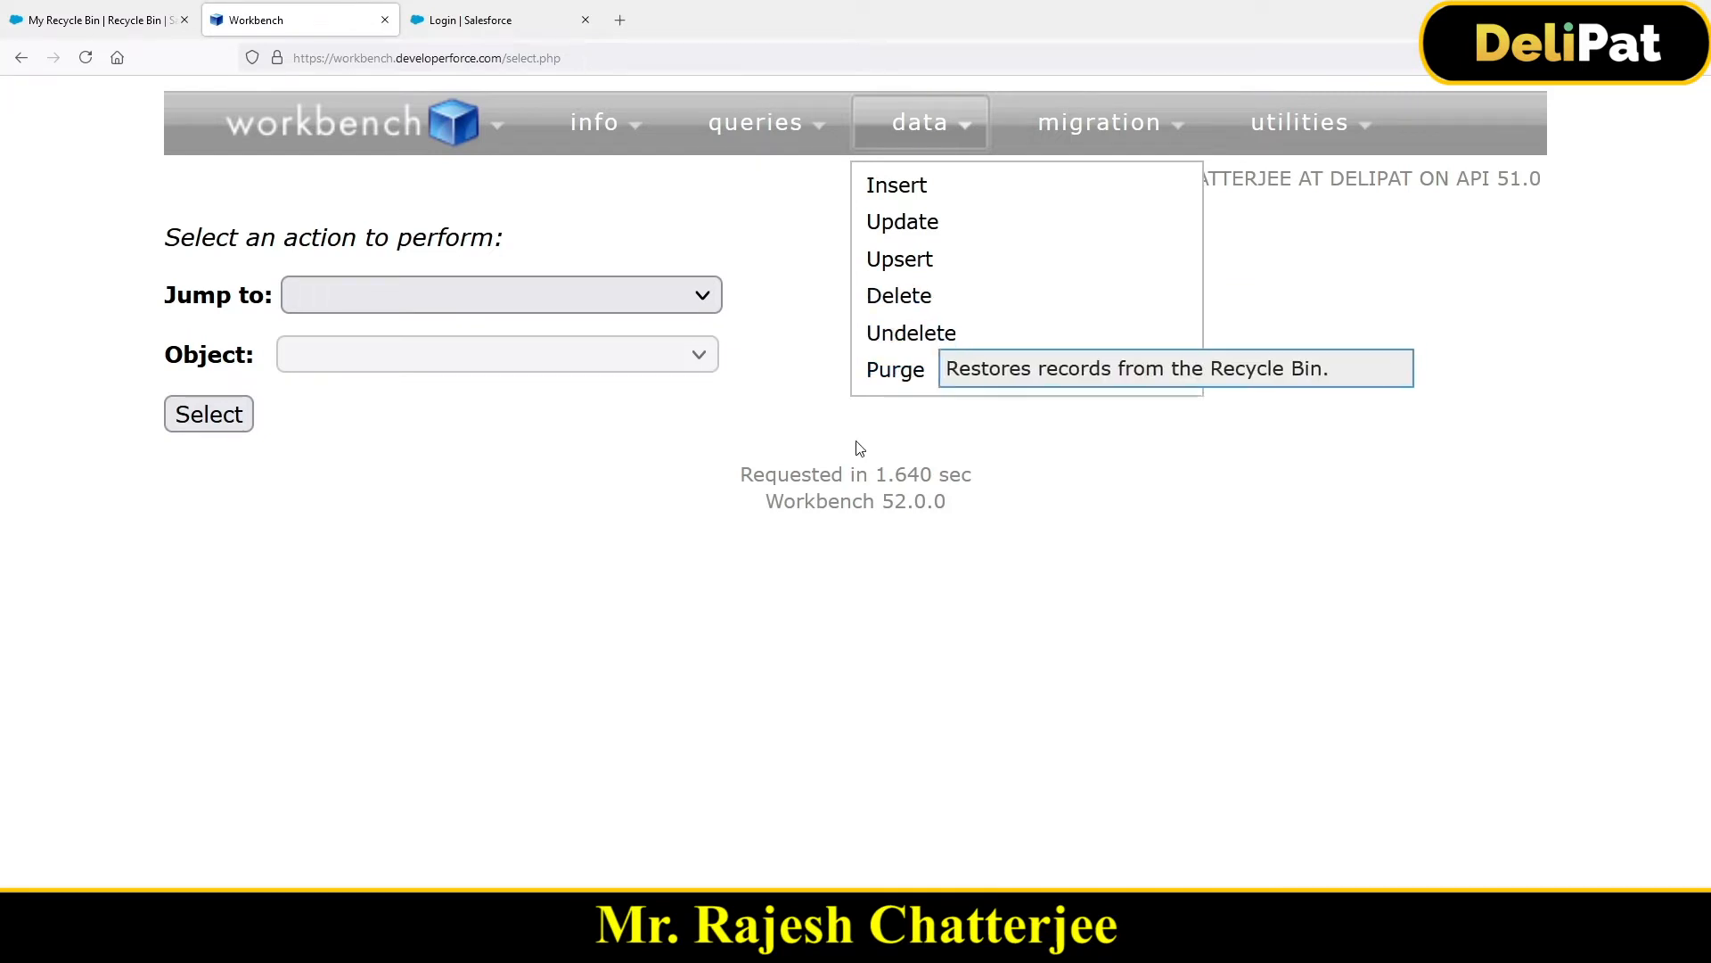
{"action": "key", "text": "alt+Tab"}
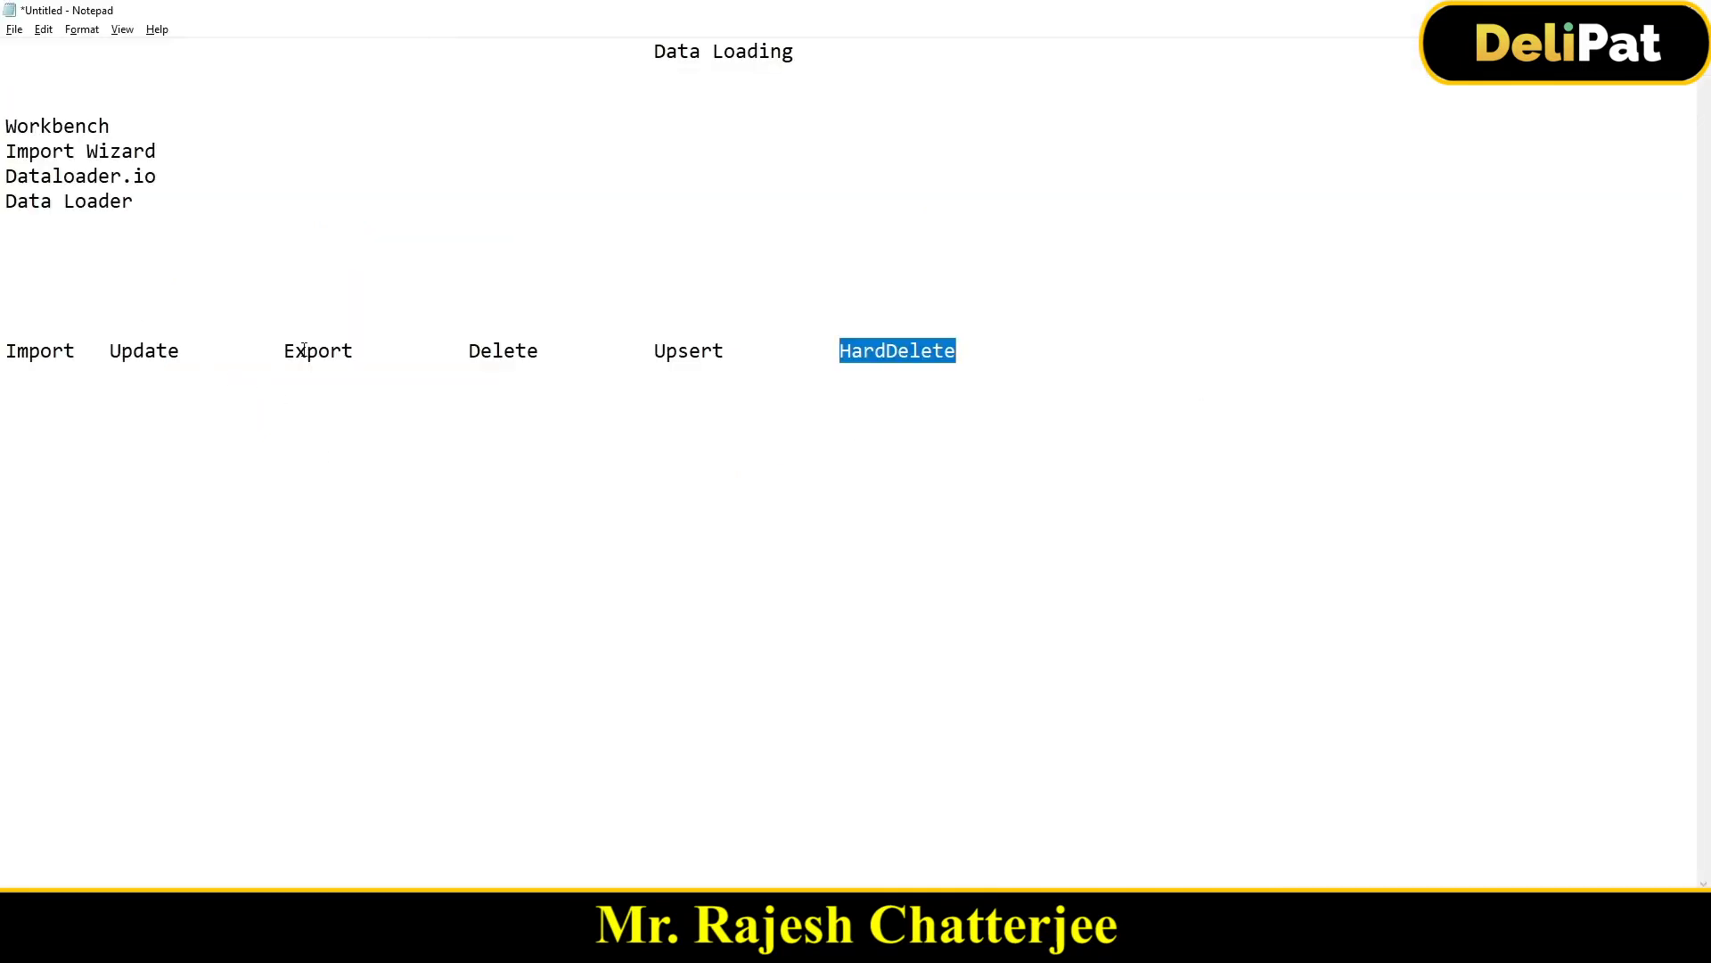
Step: Mark 'Export' in the notes and switch to the browser's My Recycle Bin tab
{"action": "double_click", "coordinate": [303, 350]}
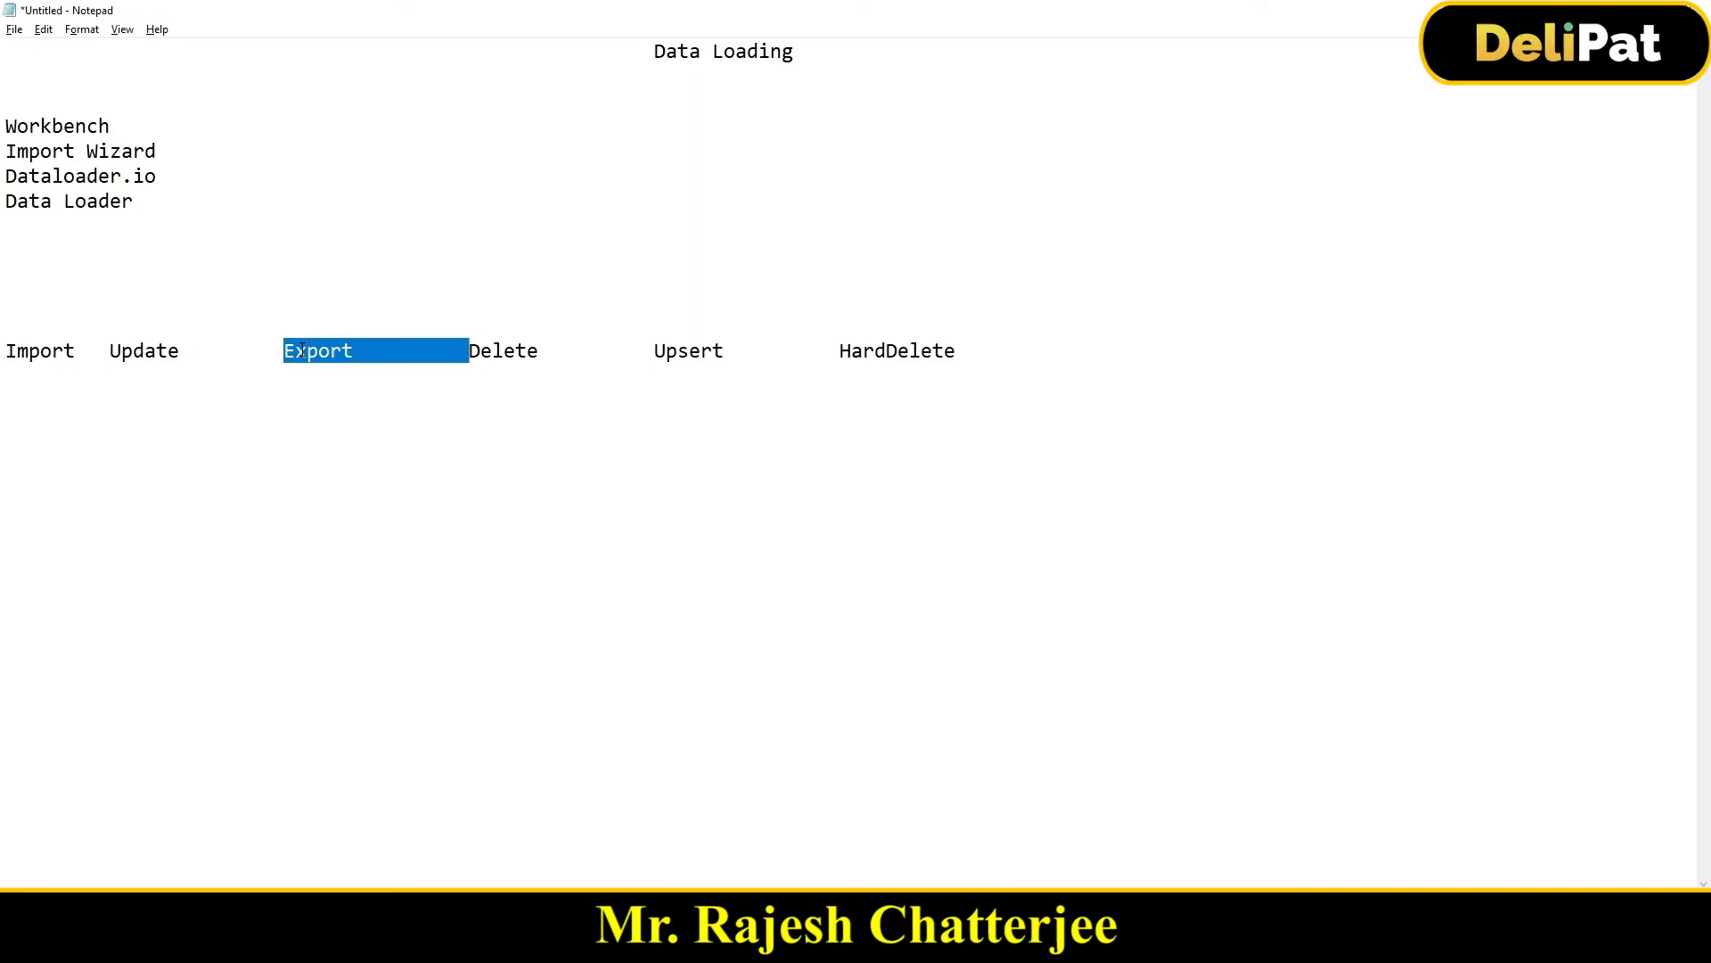
{"action": "key", "text": "alt+Tab"}
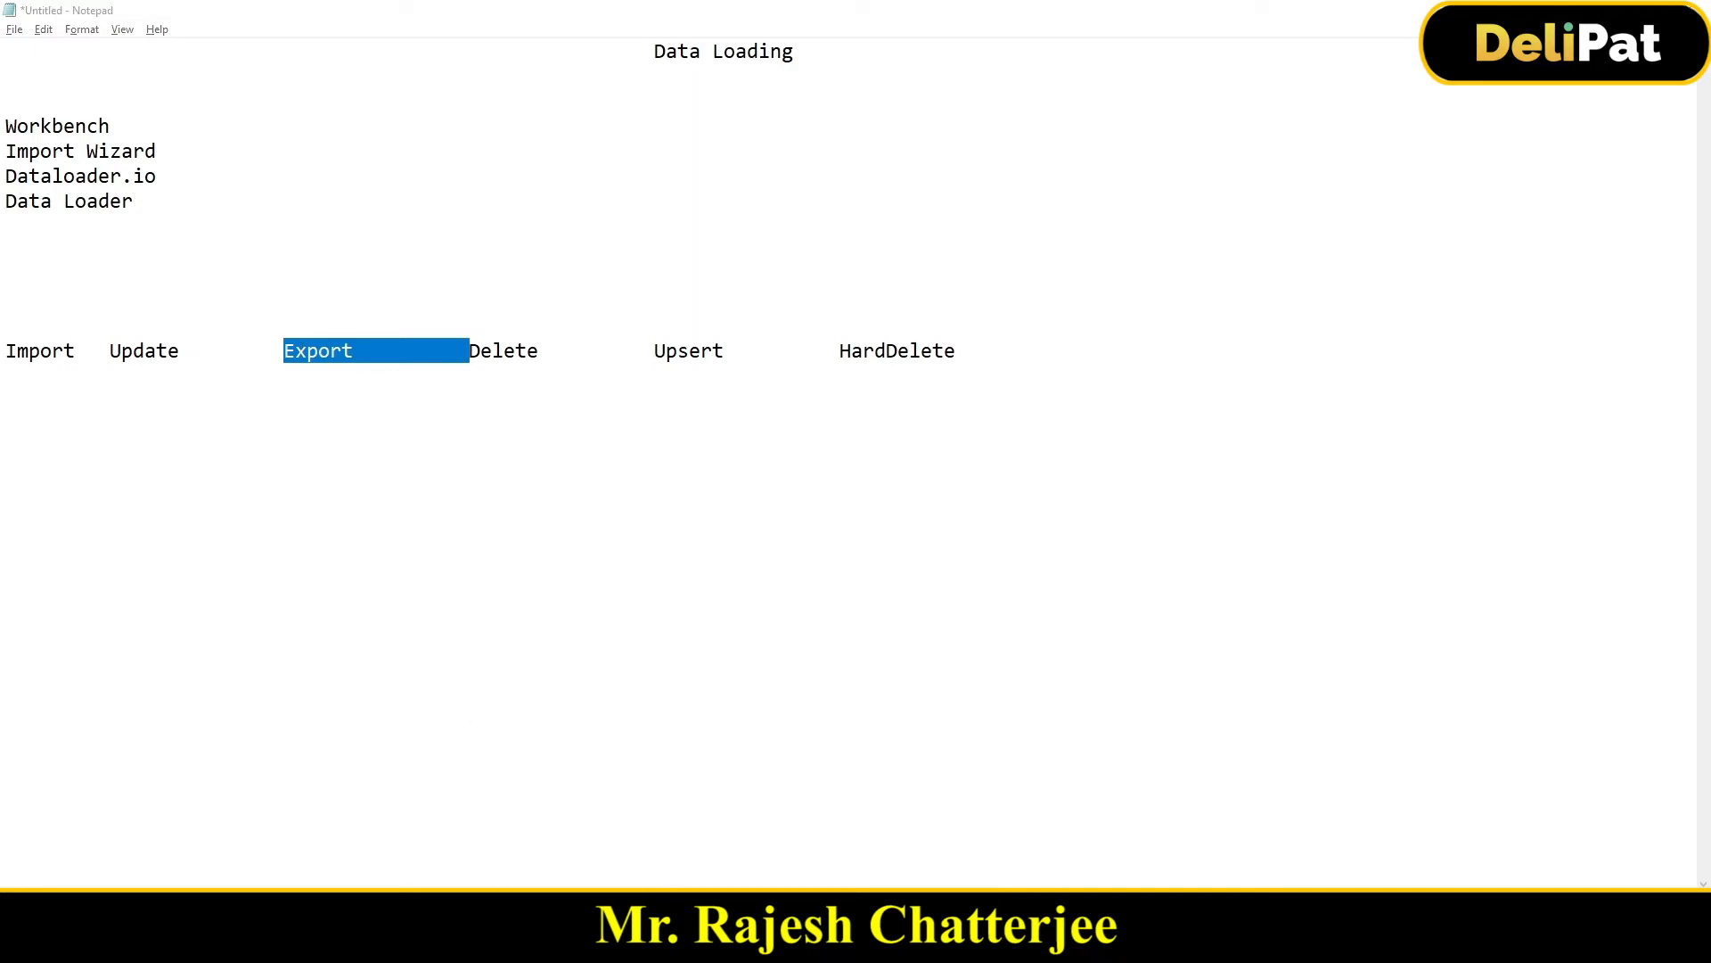
{"action": "left_click", "coordinate": [89, 22]}
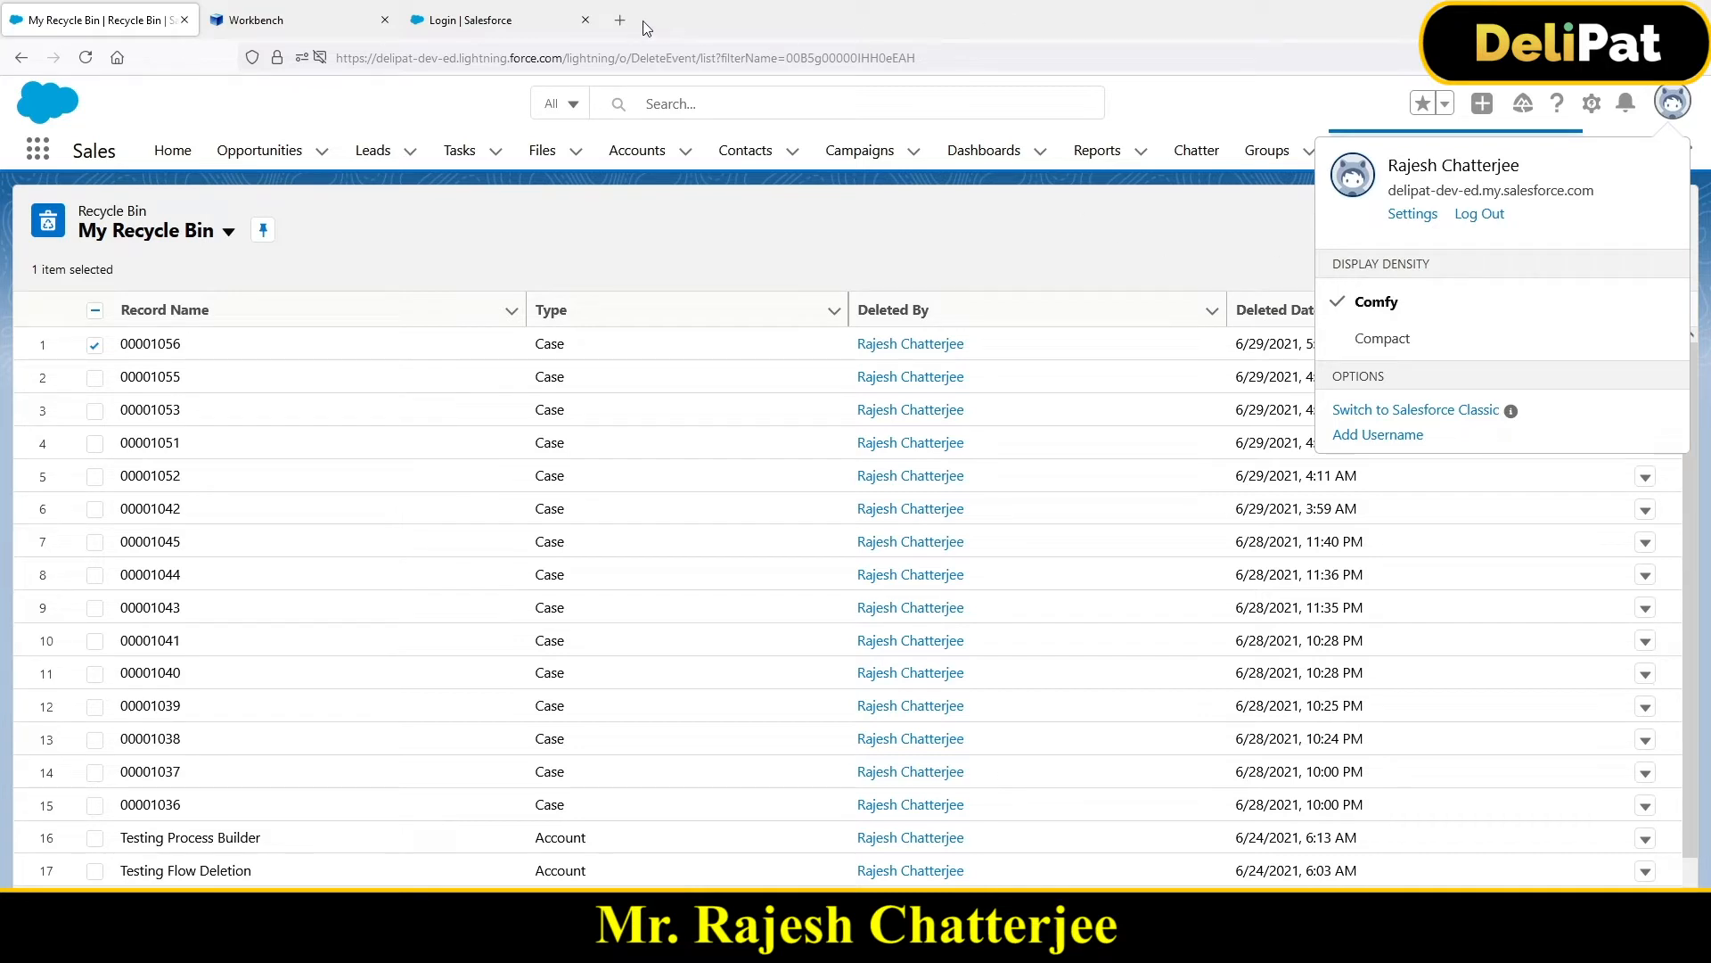
Step: Return to Workbench and look over its info, data, utilities, migration and queries menus
{"action": "left_click", "coordinate": [339, 14]}
{"action": "mouse_move", "coordinate": [894, 166]}
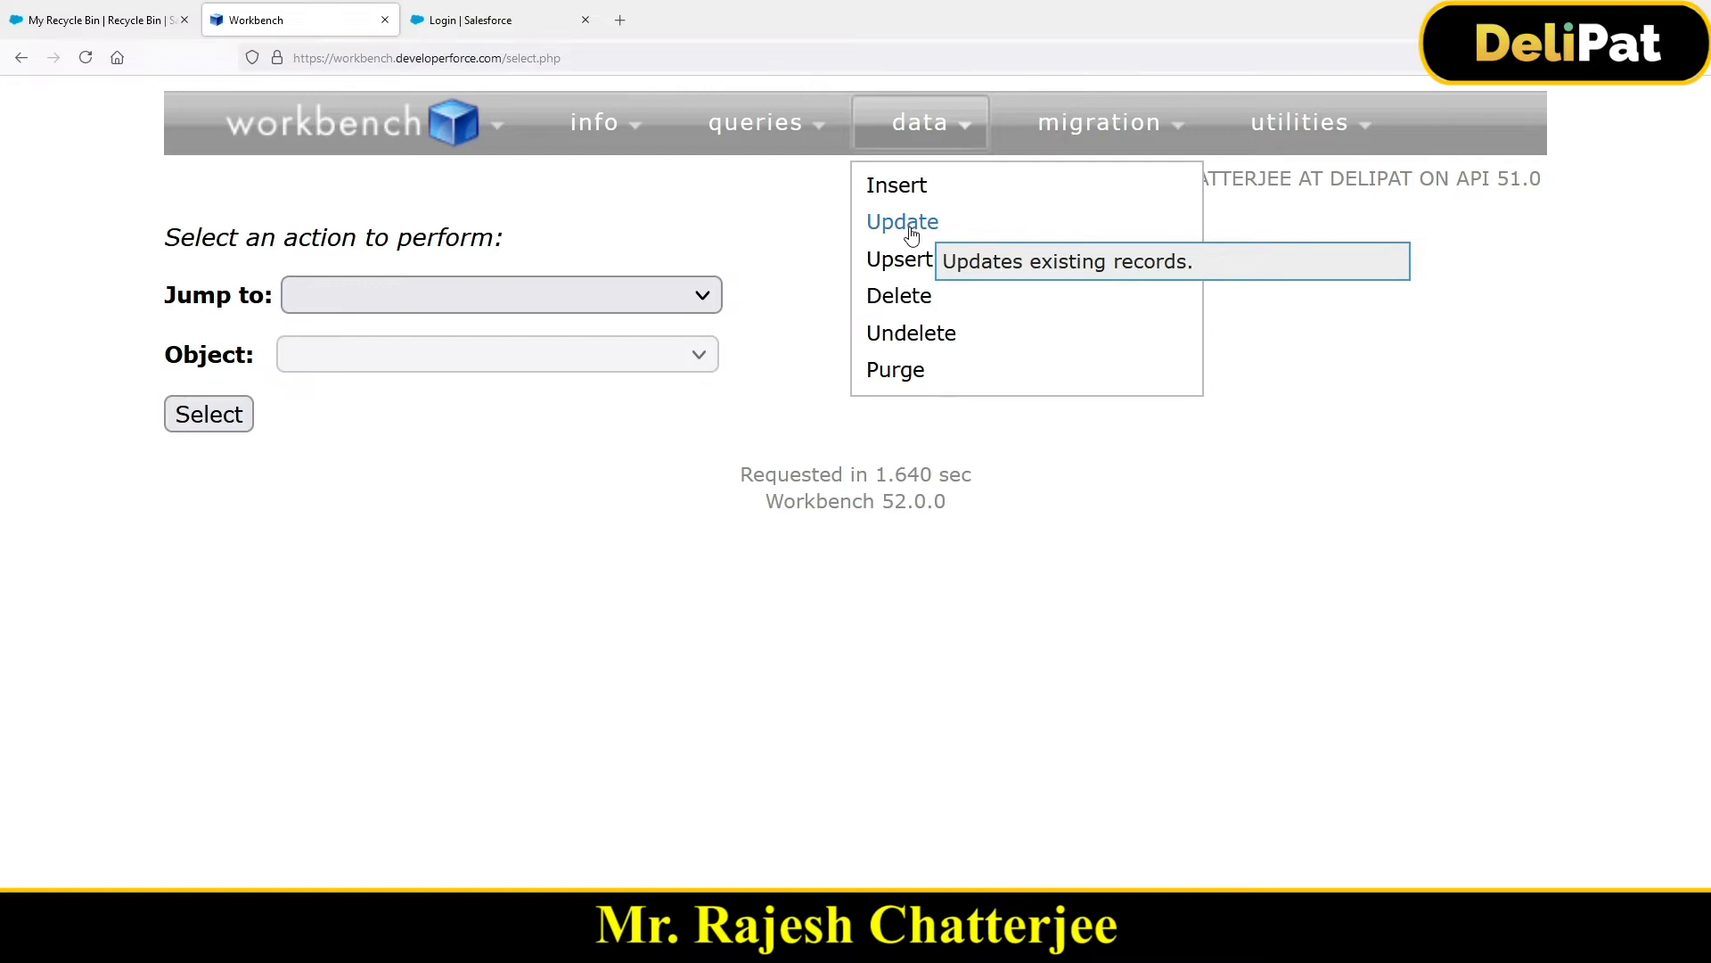
{"action": "mouse_move", "coordinate": [738, 122]}
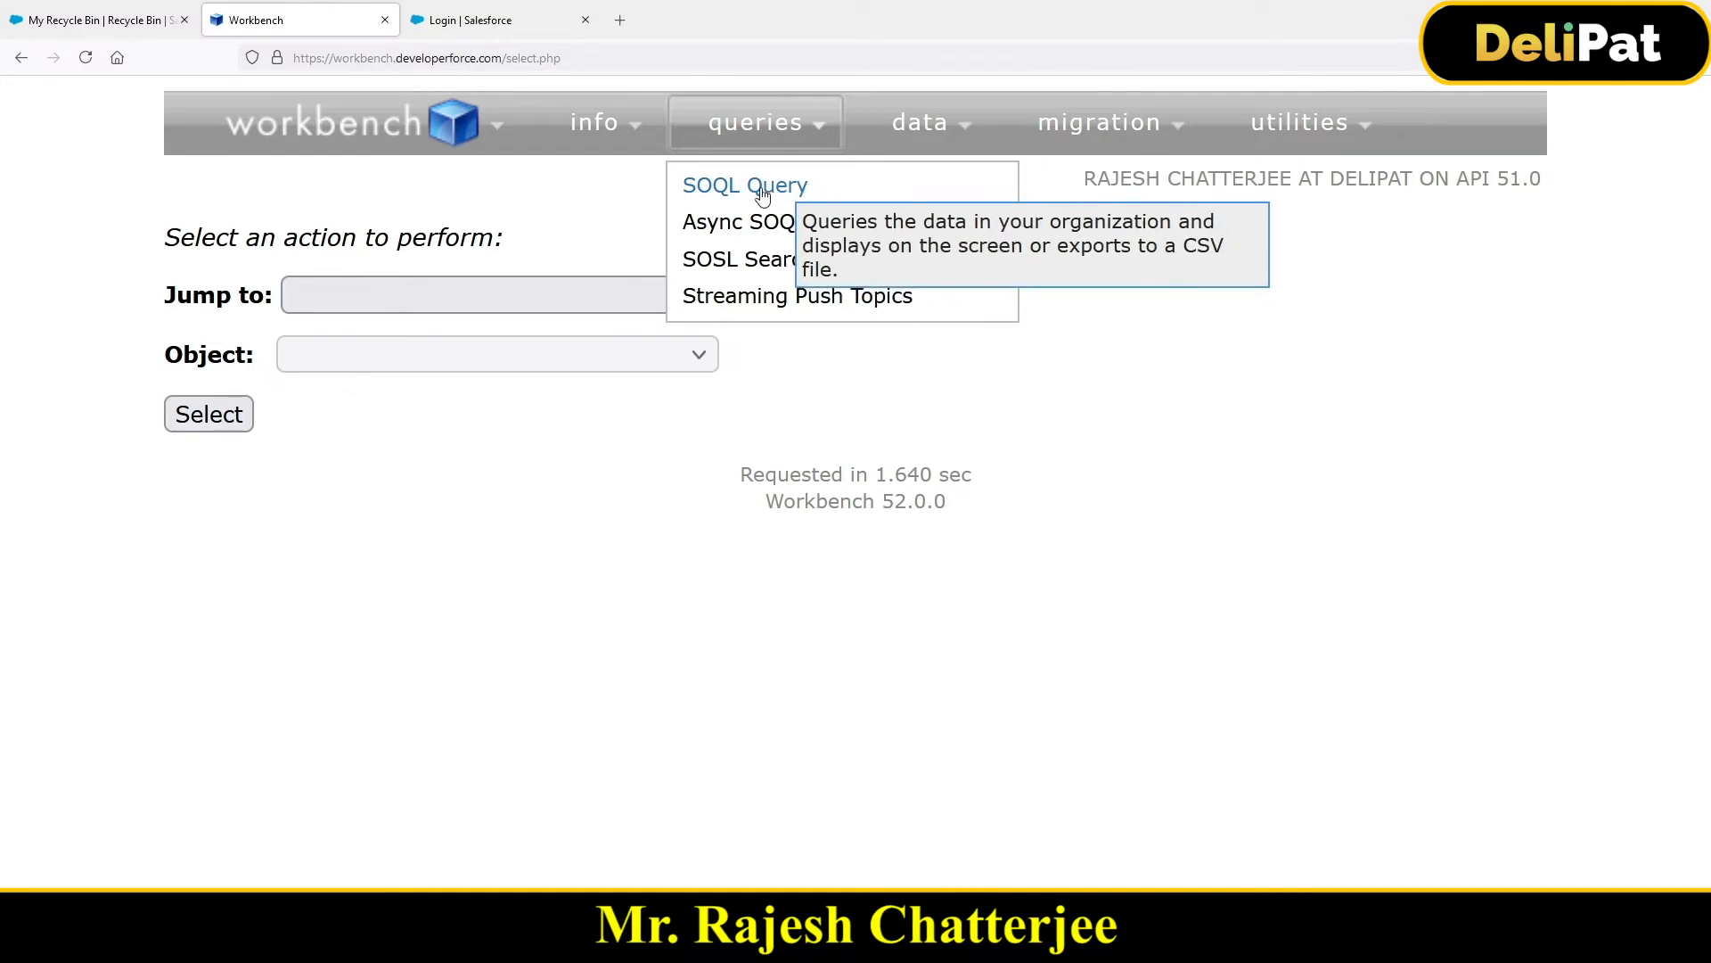
{"action": "mouse_move", "coordinate": [596, 134]}
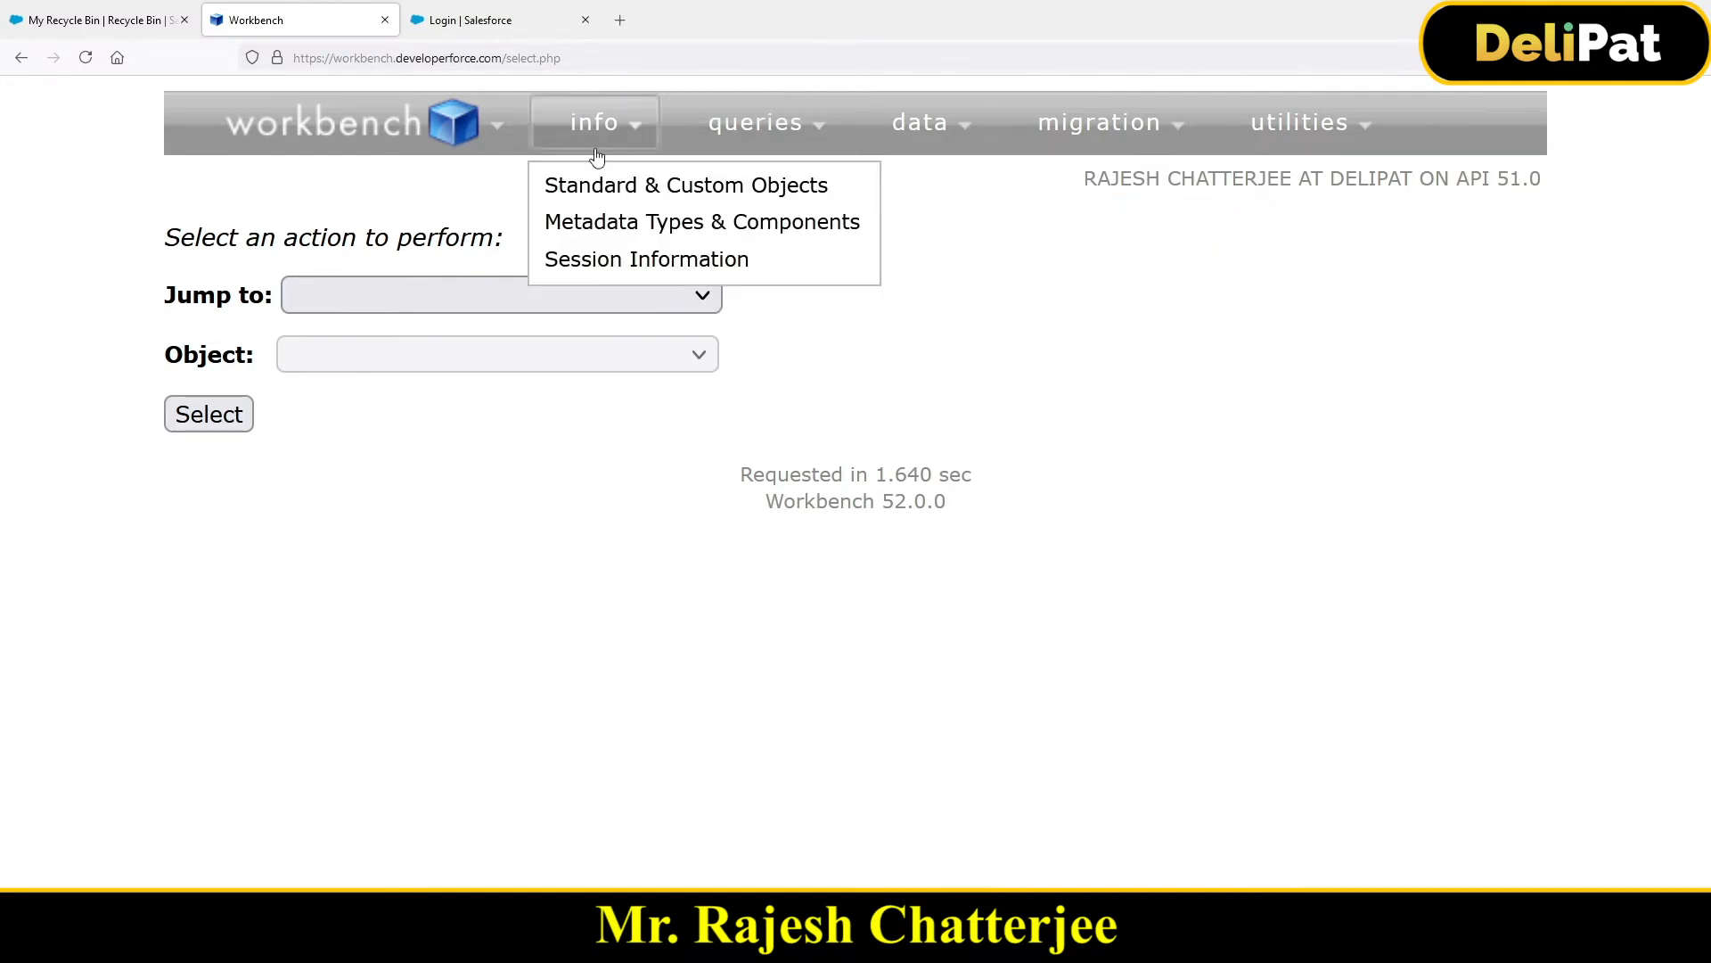
{"action": "mouse_move", "coordinate": [975, 186]}
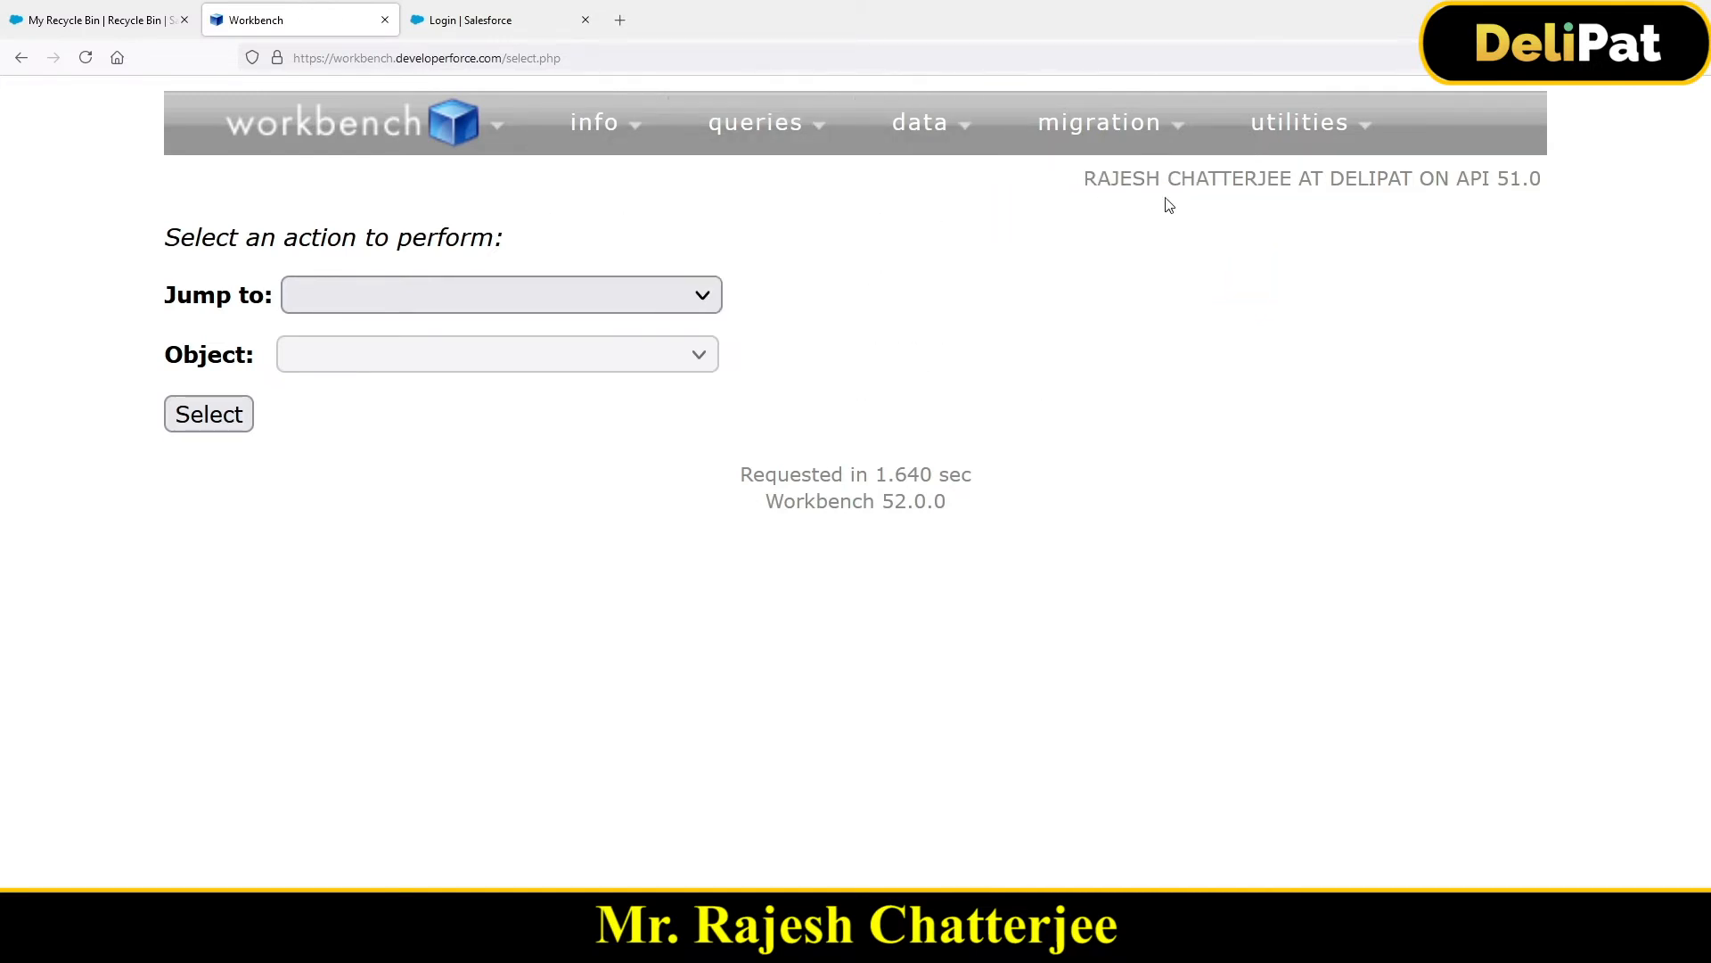
{"action": "mouse_move", "coordinate": [1281, 135]}
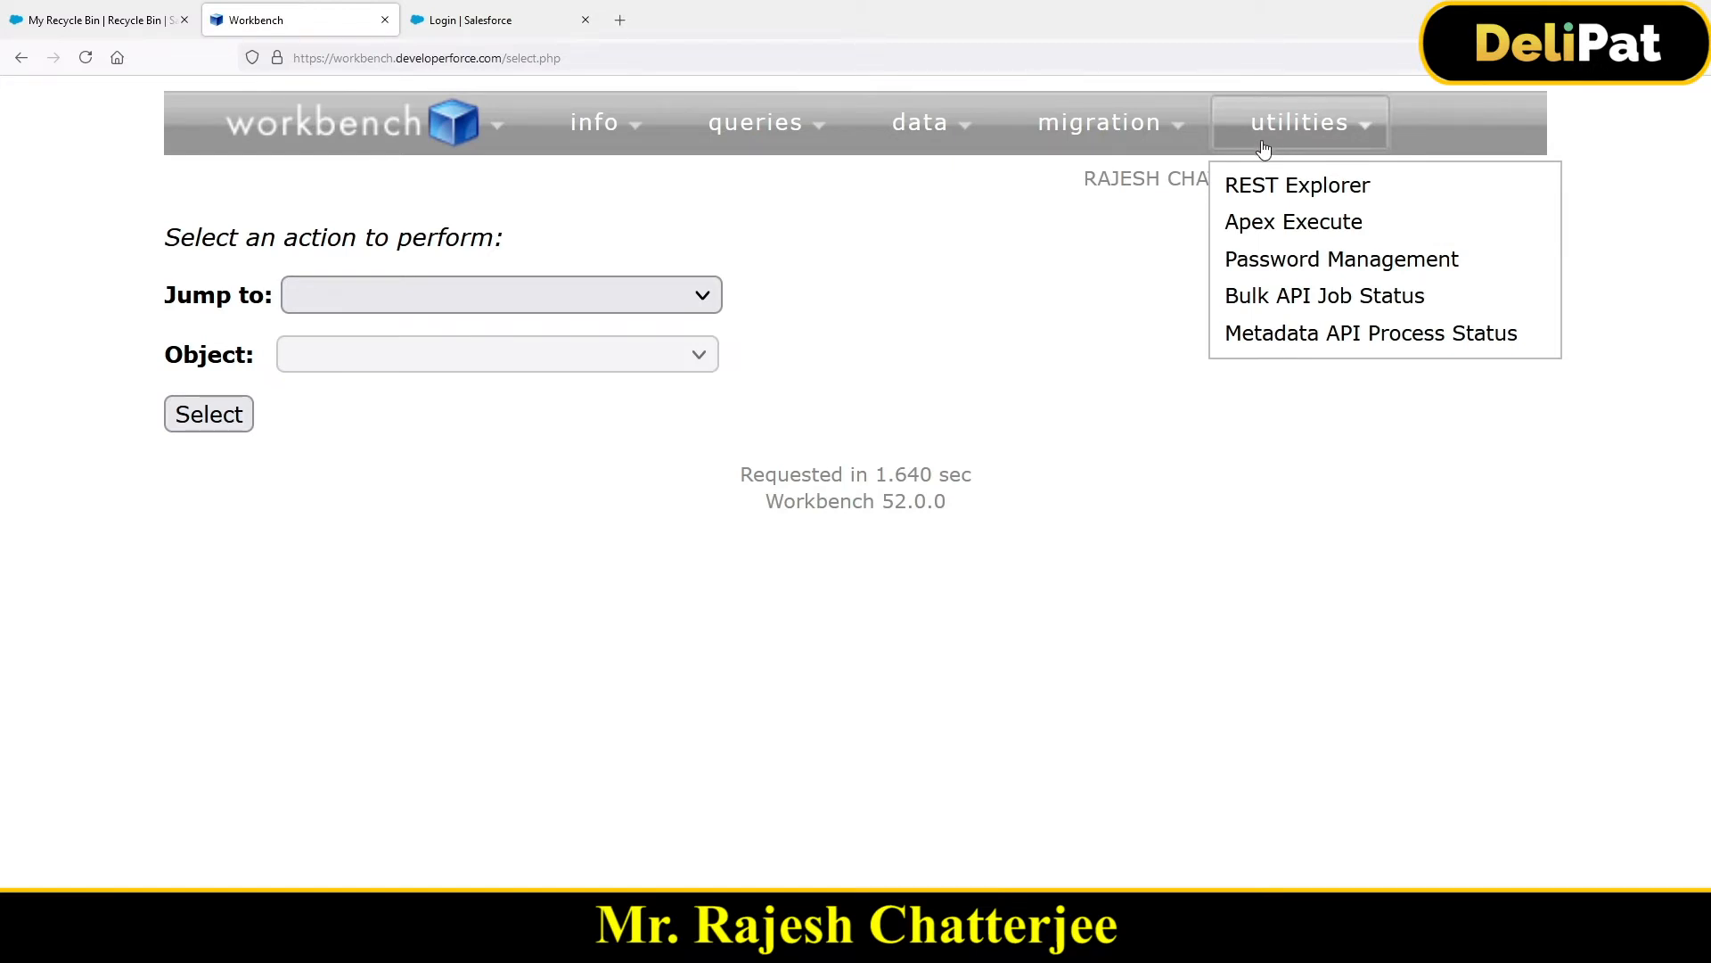
{"action": "mouse_move", "coordinate": [890, 112]}
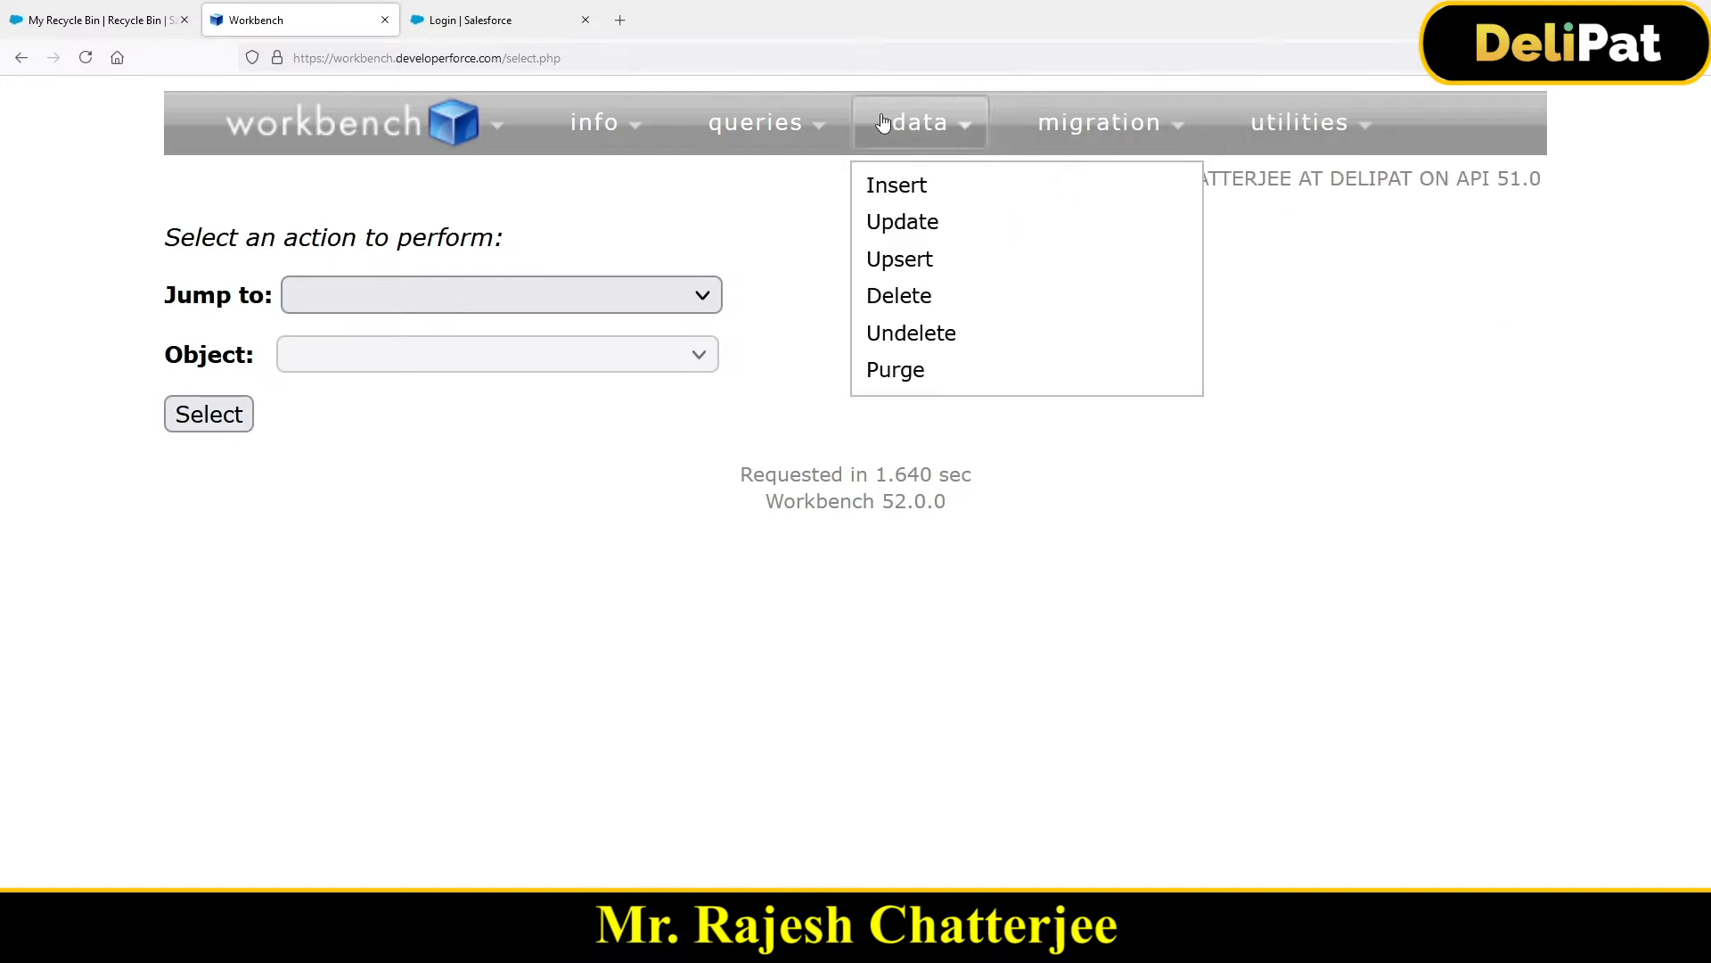
{"action": "mouse_move", "coordinate": [831, 140]}
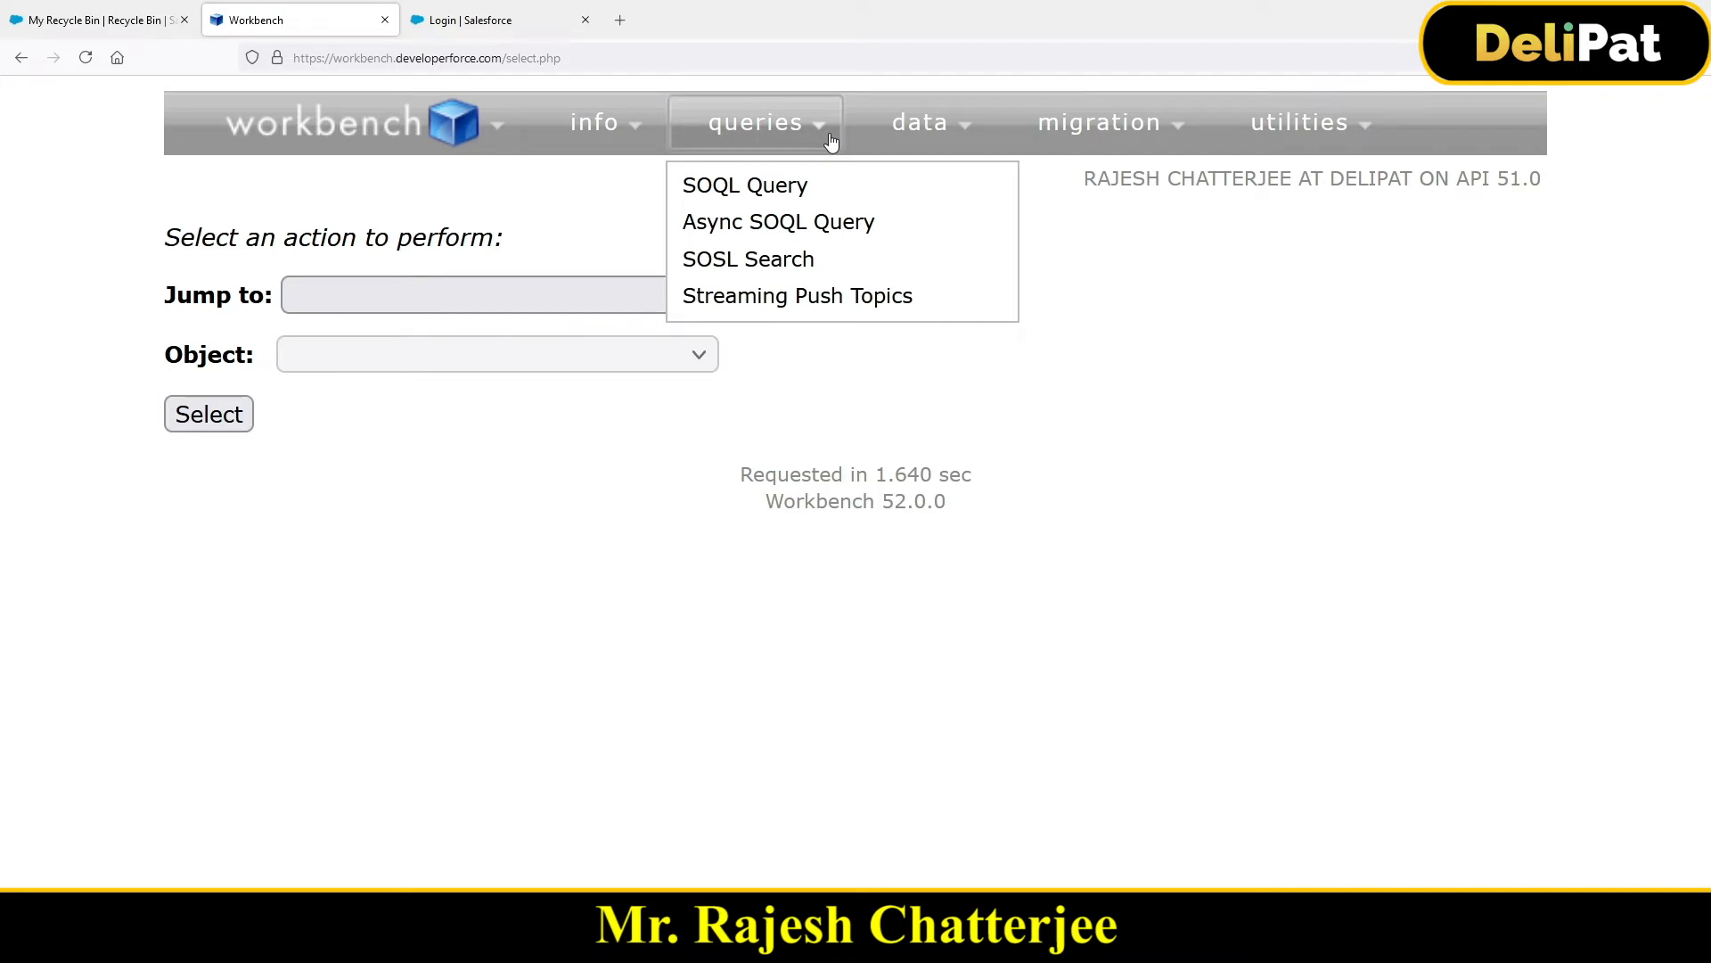
Step: Open the SOQL Query page, zoom it out twice, then return to My Recycle Bin
{"action": "left_click", "coordinate": [735, 198]}
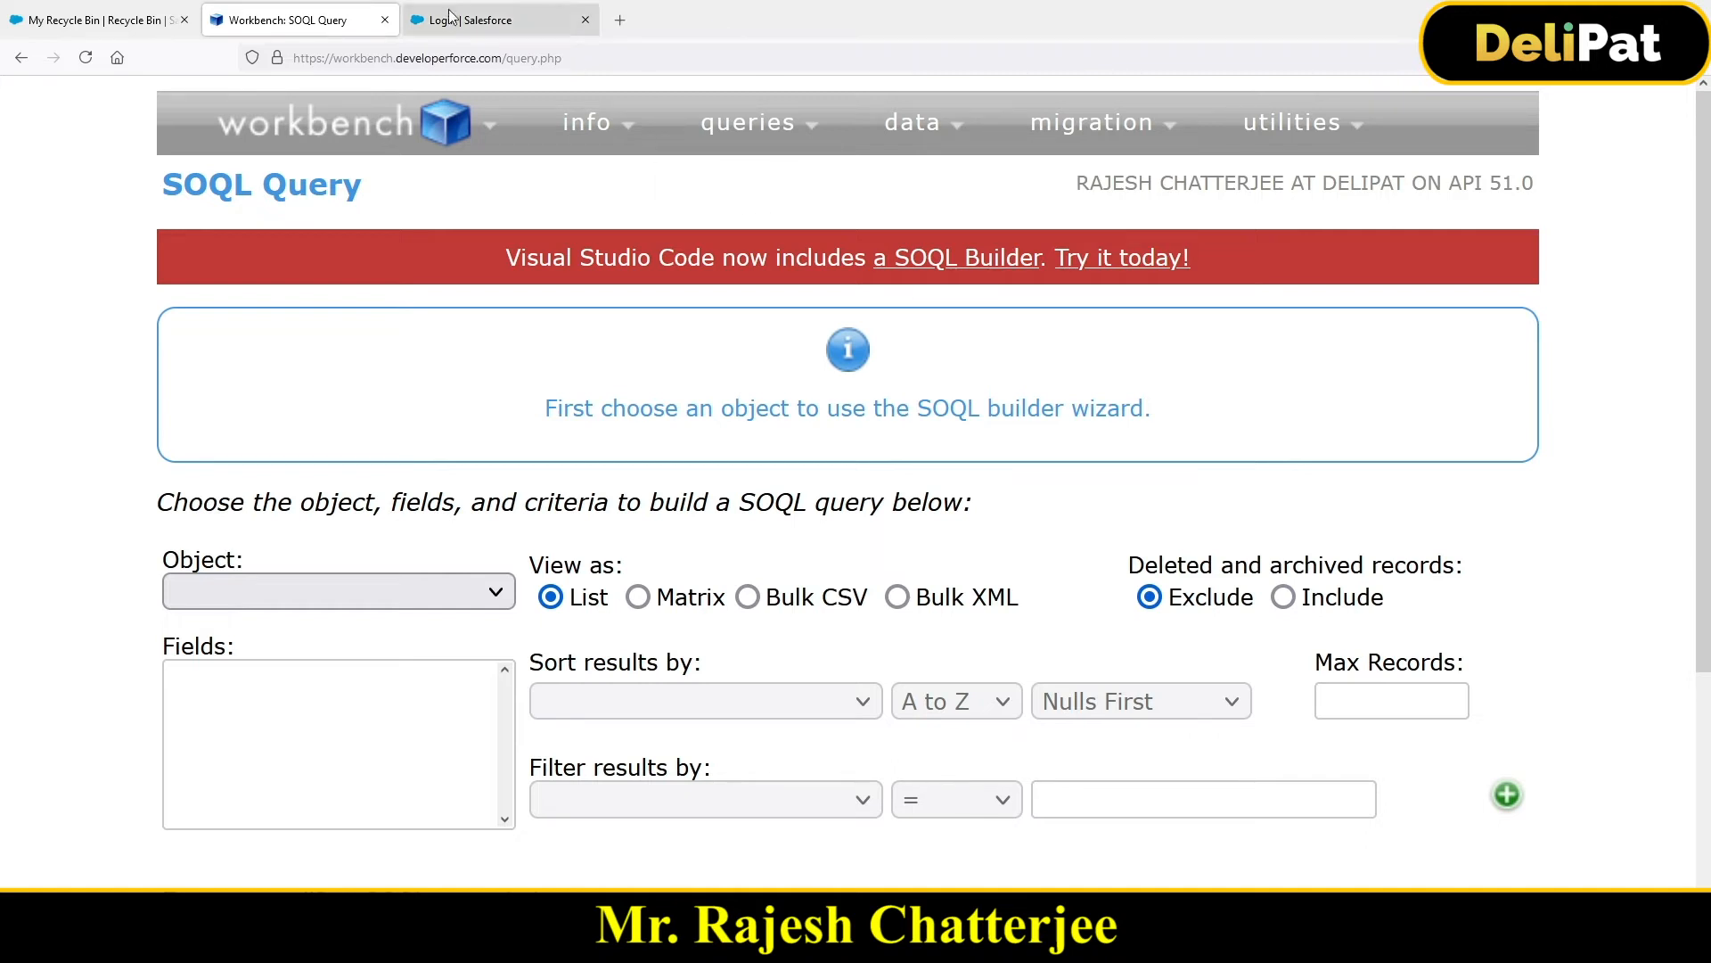
{"action": "left_click_drag", "start_coordinate": [159, 187], "coordinate": [253, 188]}
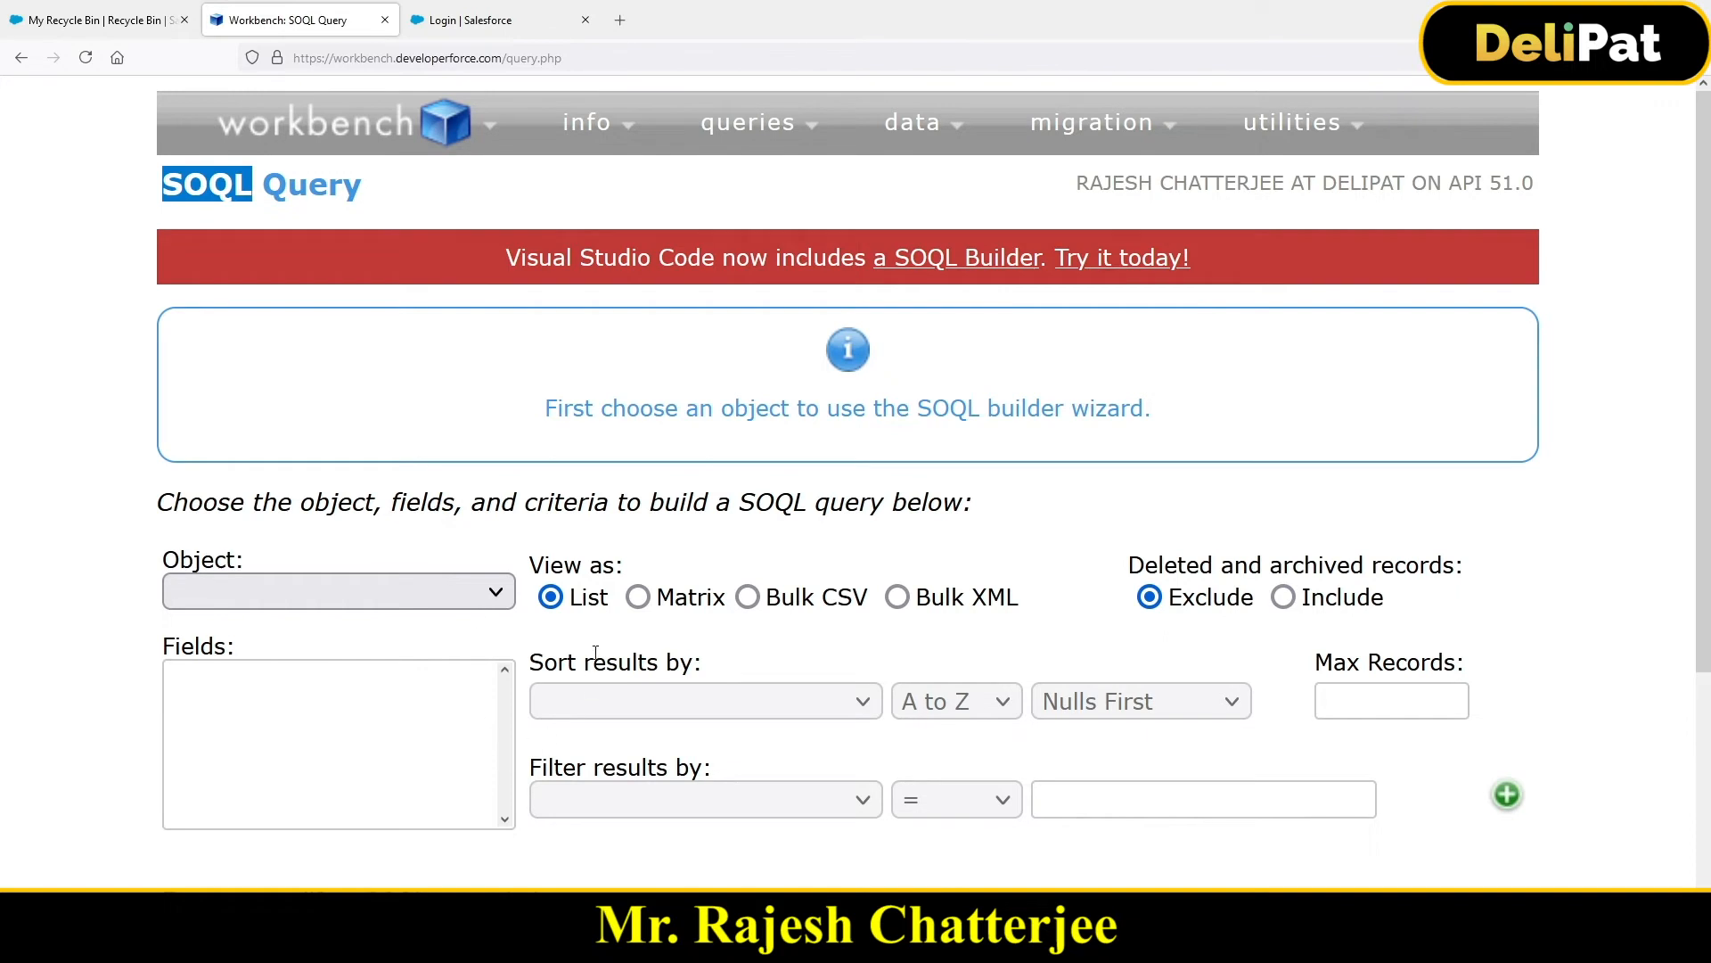
{"action": "key", "text": "ctrl+minus"}
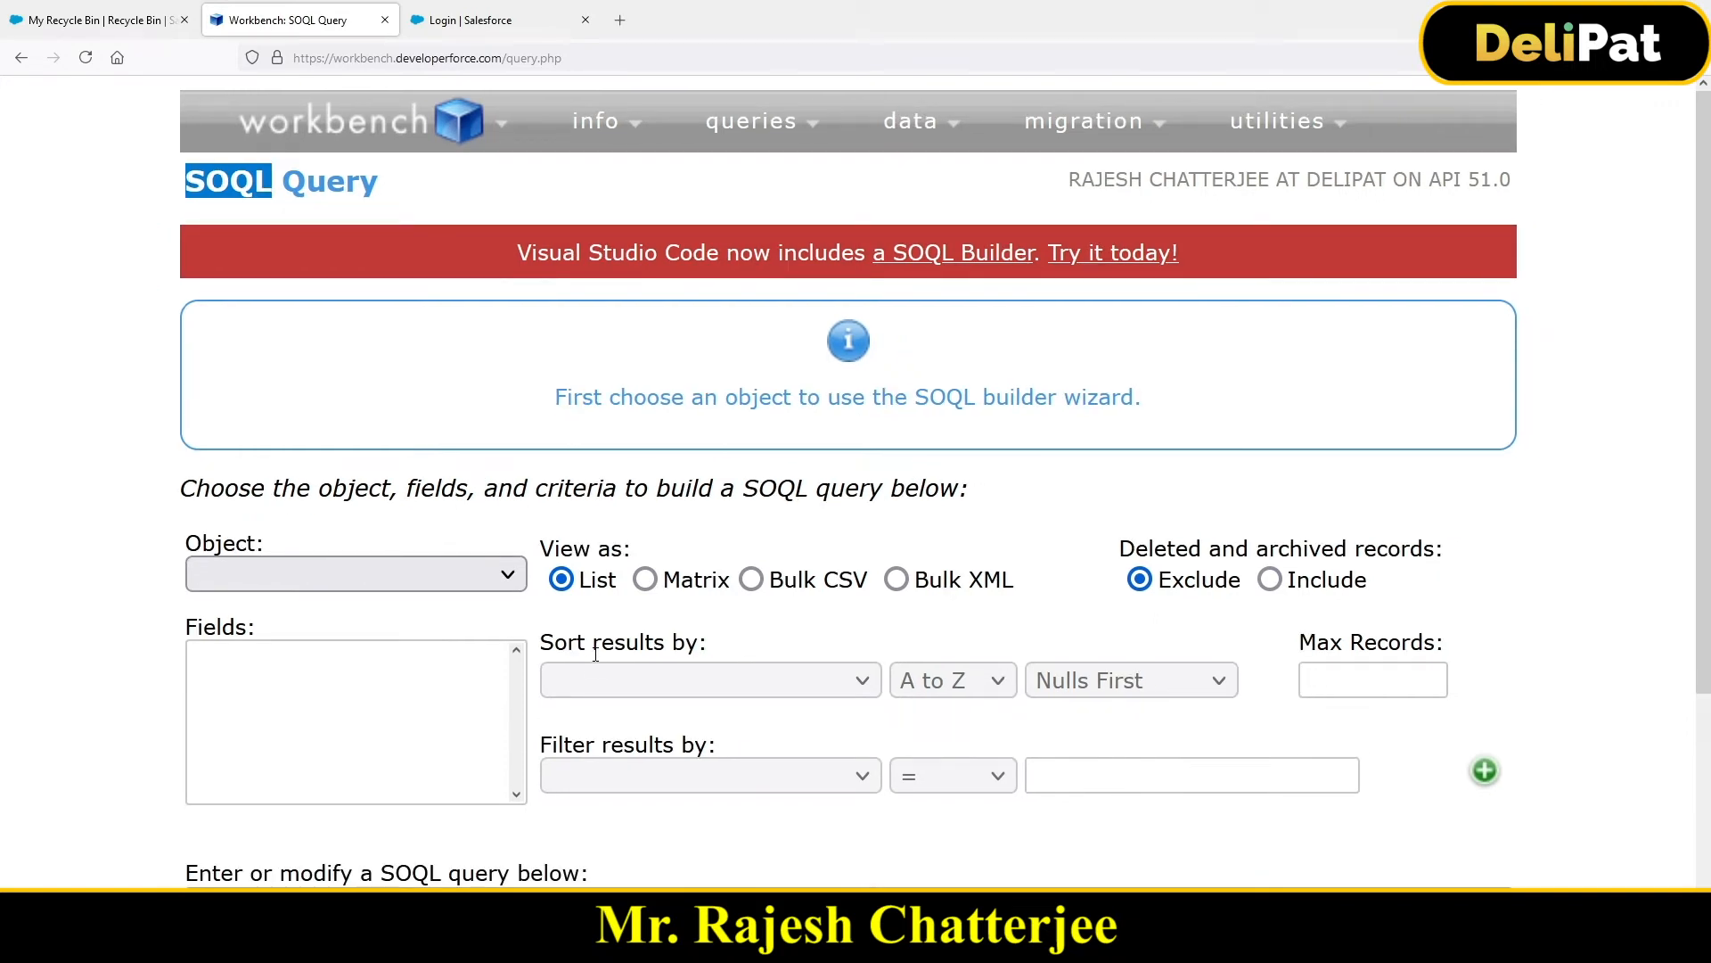
{"action": "key", "text": "ctrl+minus"}
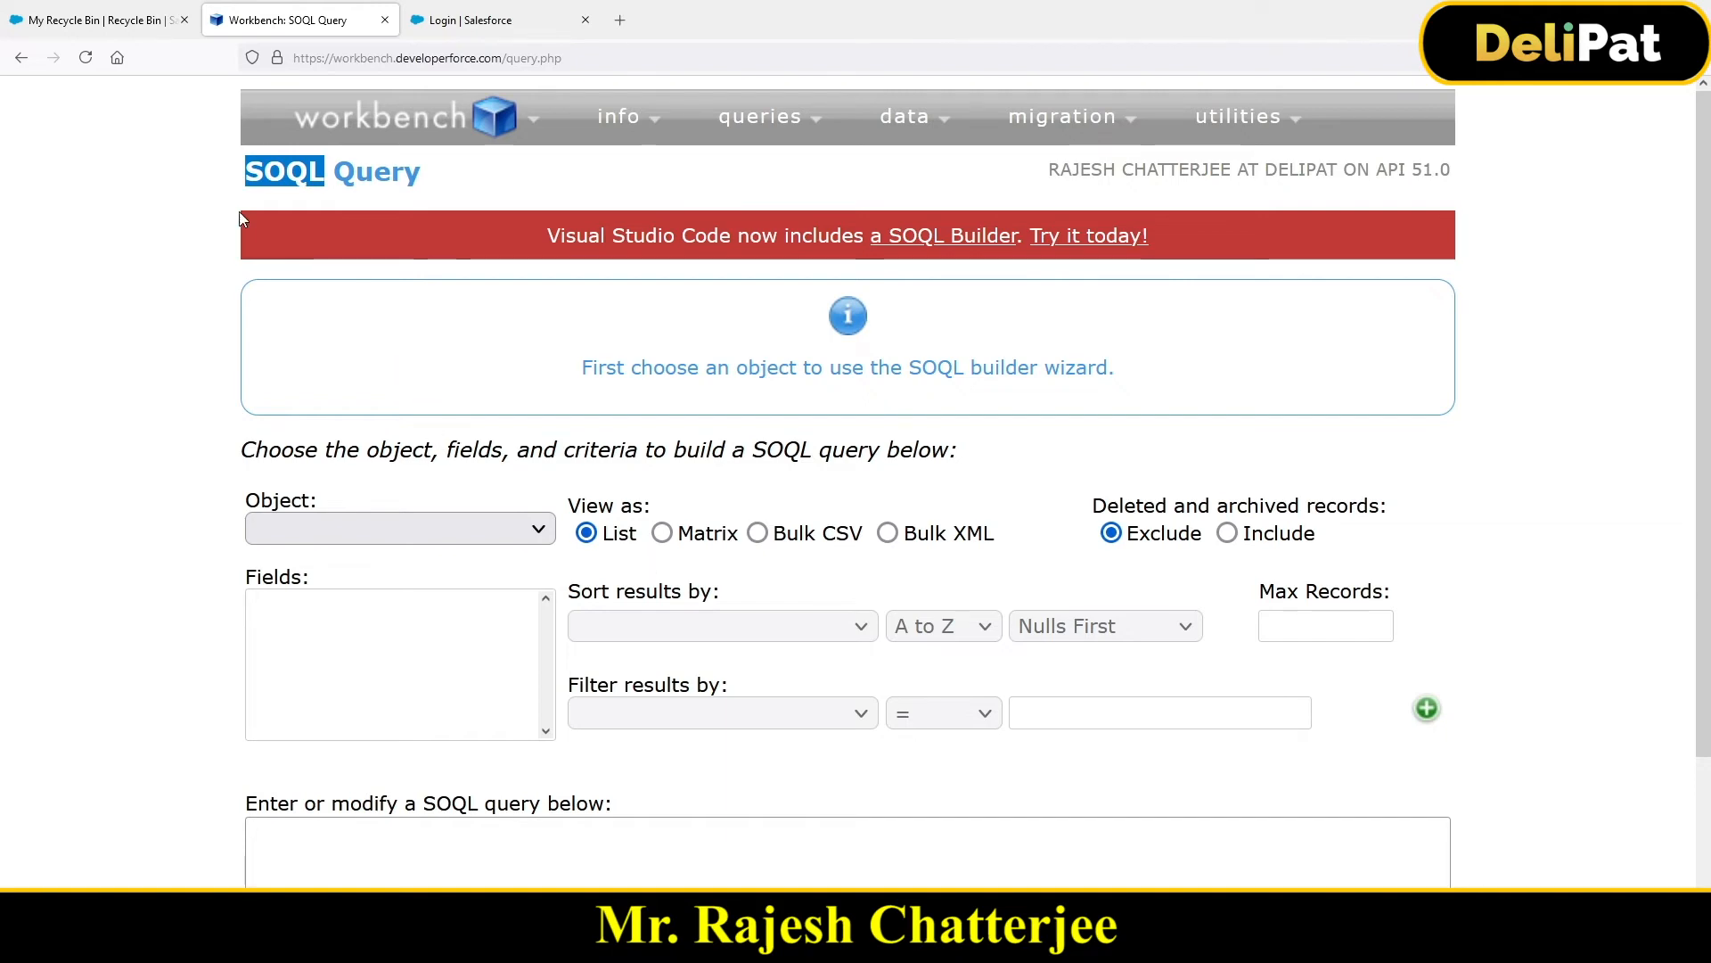
{"action": "left_click", "coordinate": [85, 21]}
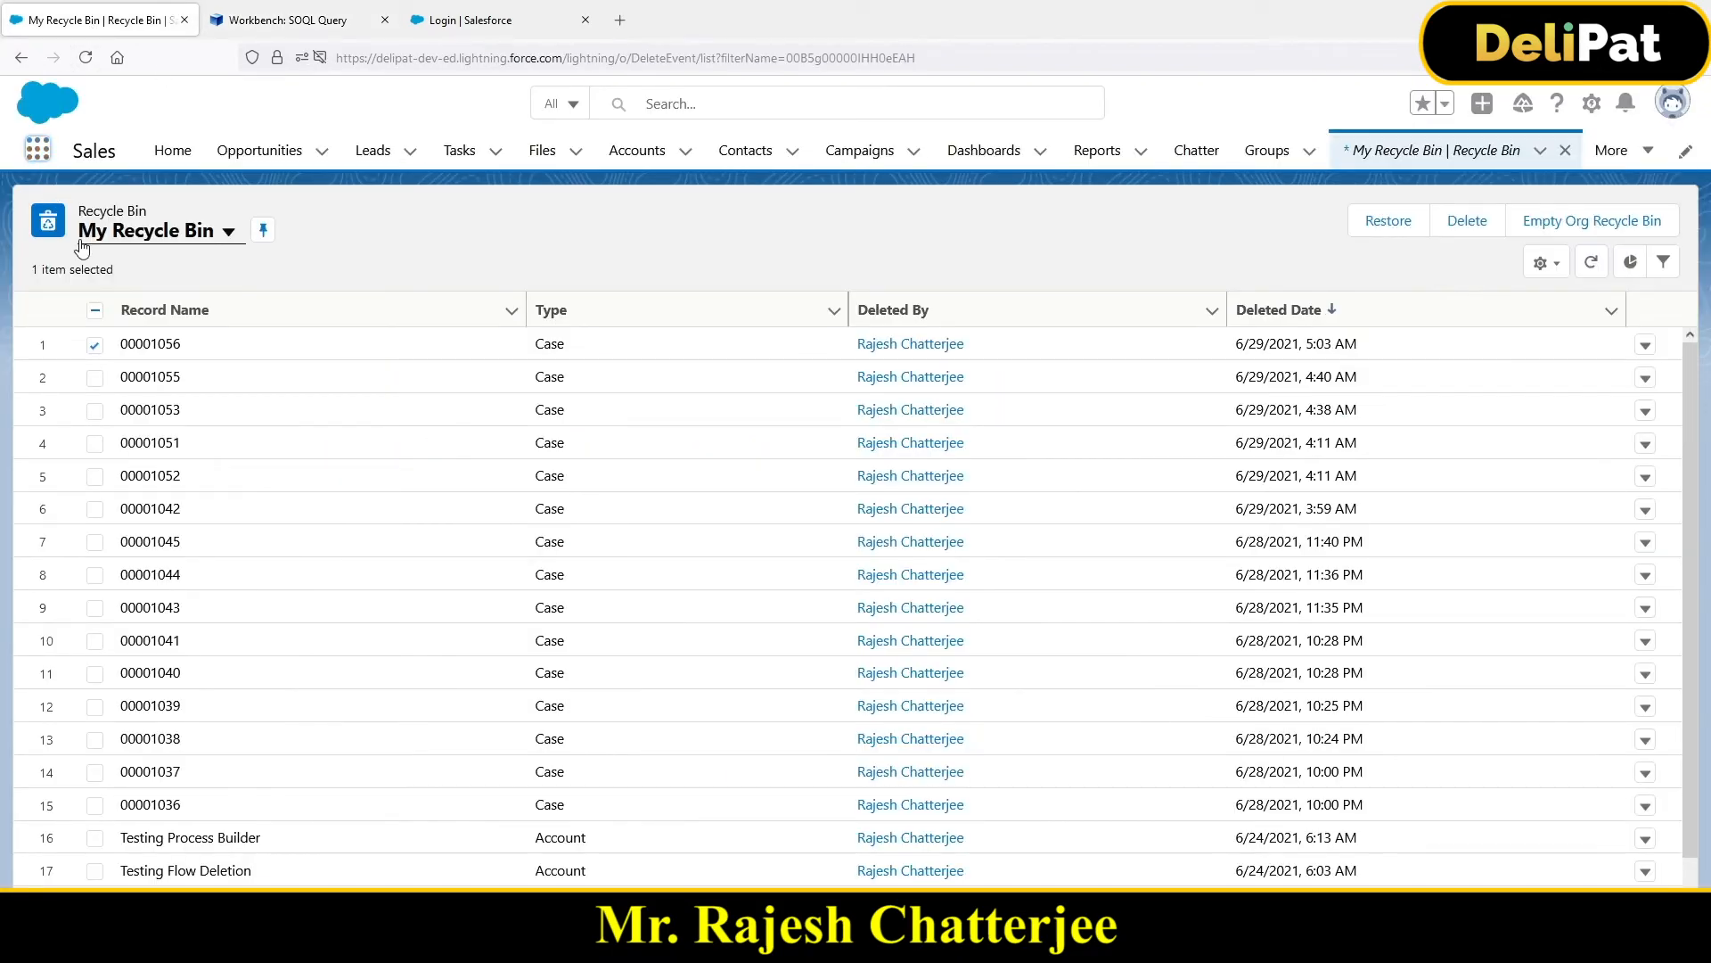
Step: Find Leads through the App Launcher and show the All Open Leads list view
{"action": "left_click", "coordinate": [37, 149]}
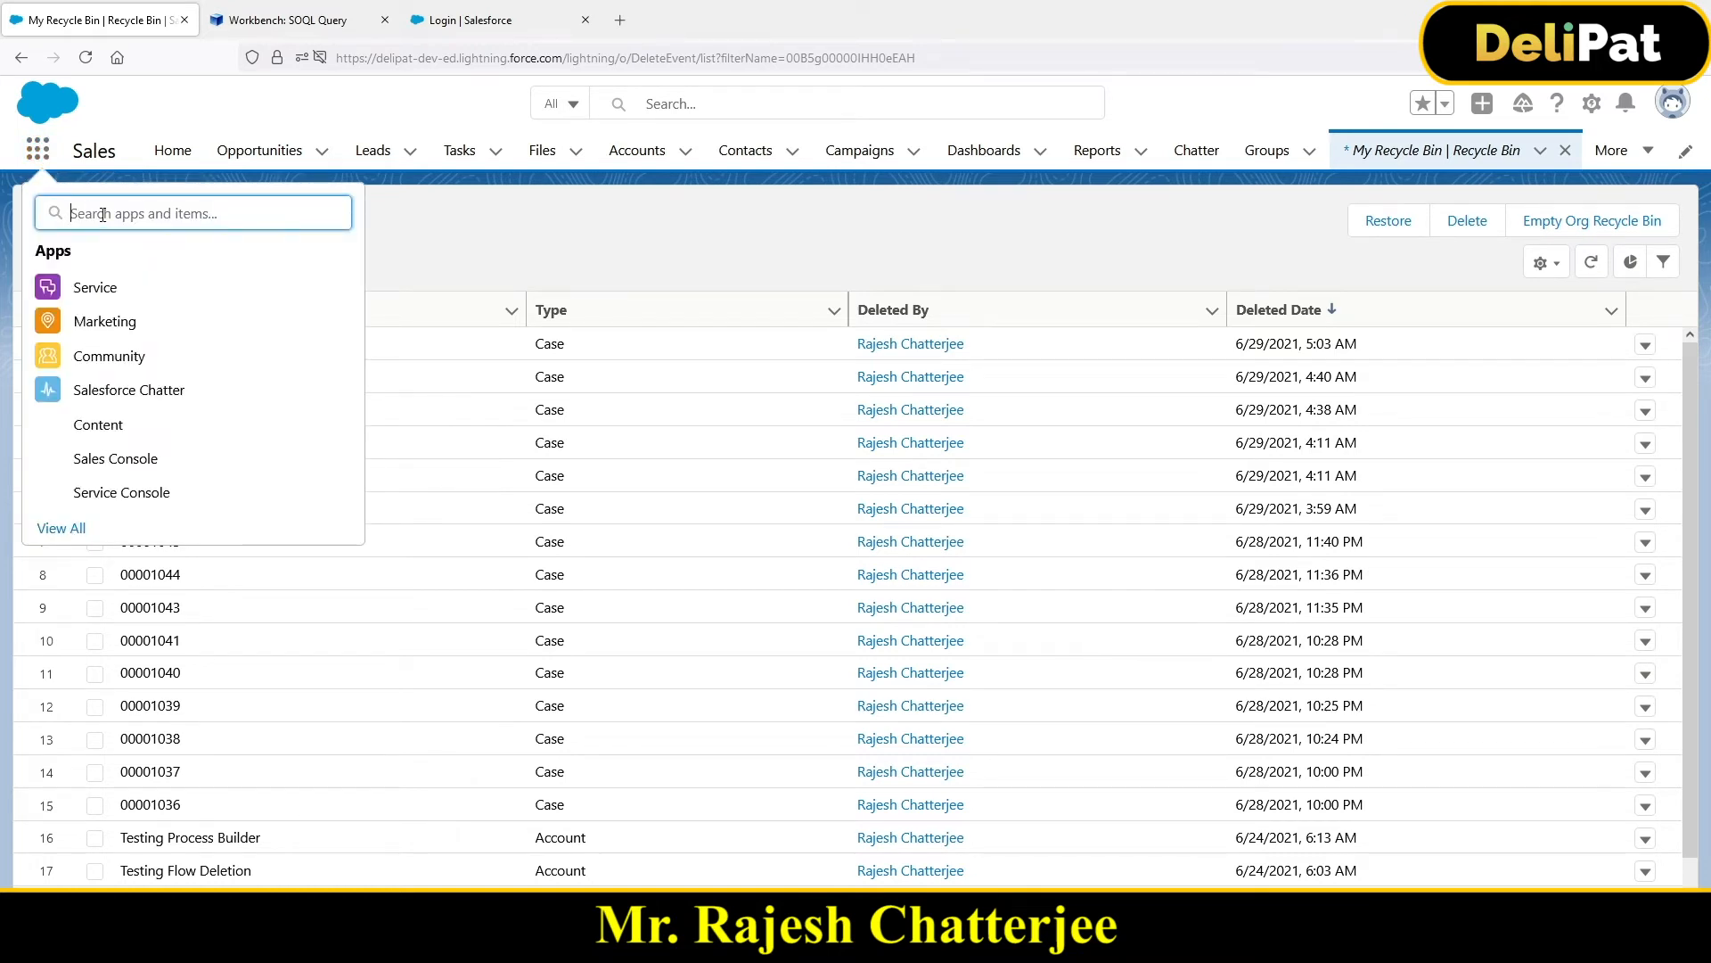
{"action": "type", "text": "lead"}
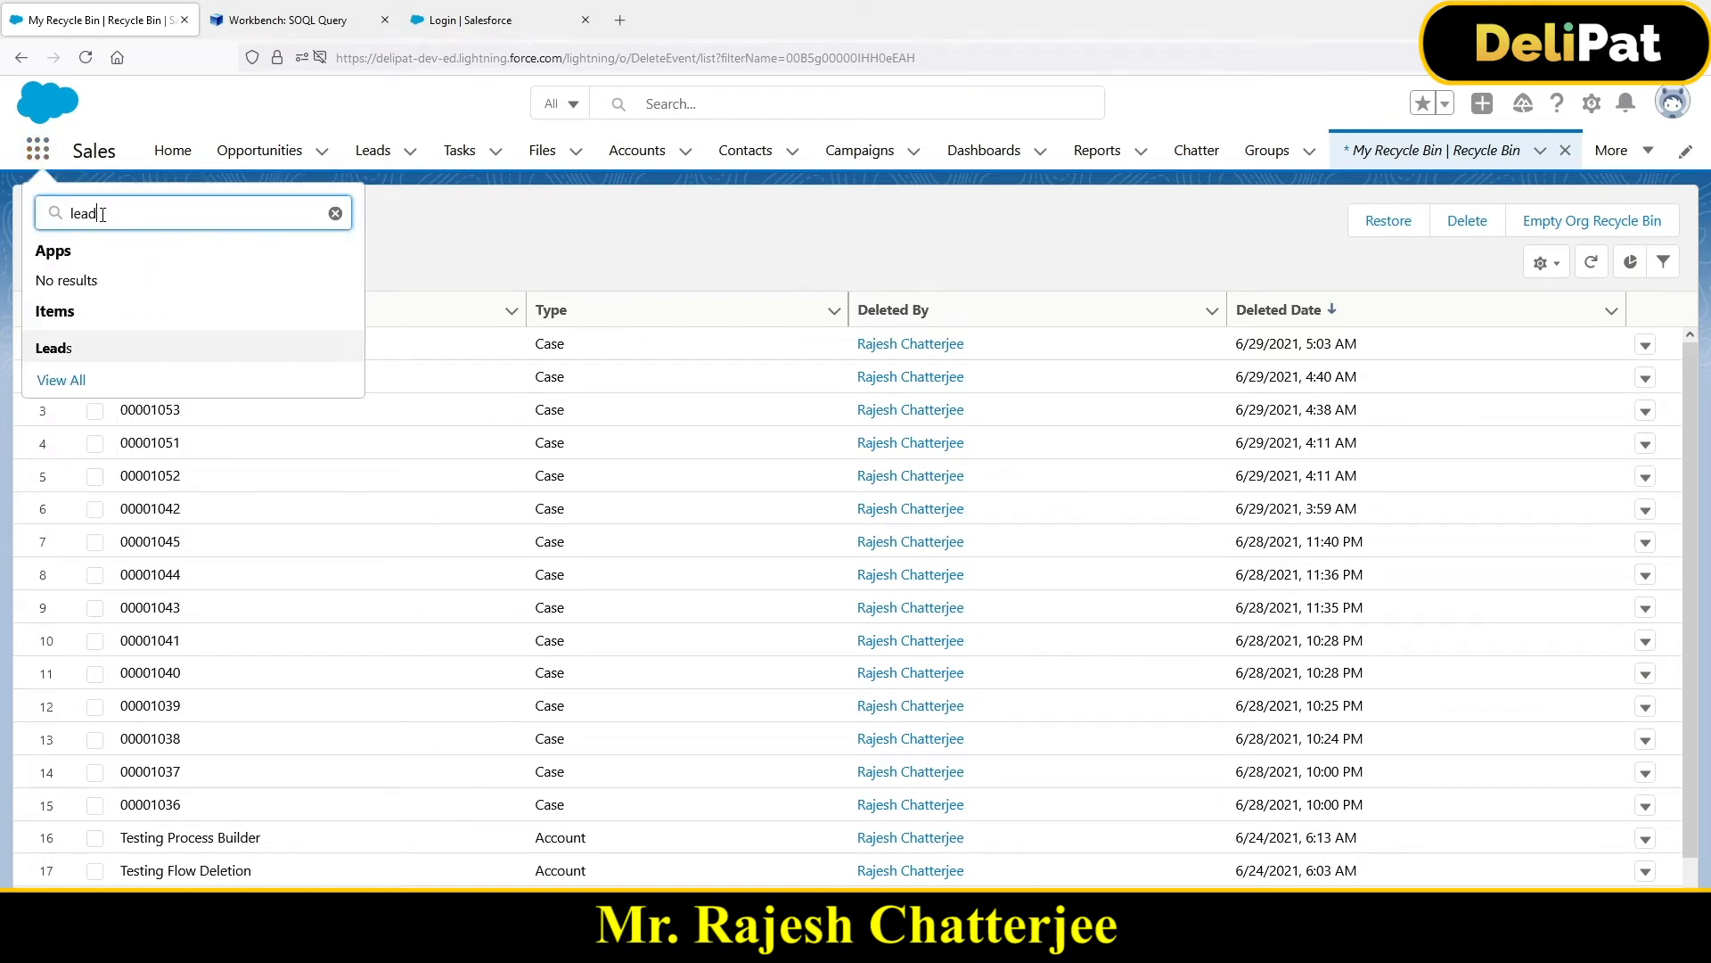
{"action": "left_click", "coordinate": [59, 354]}
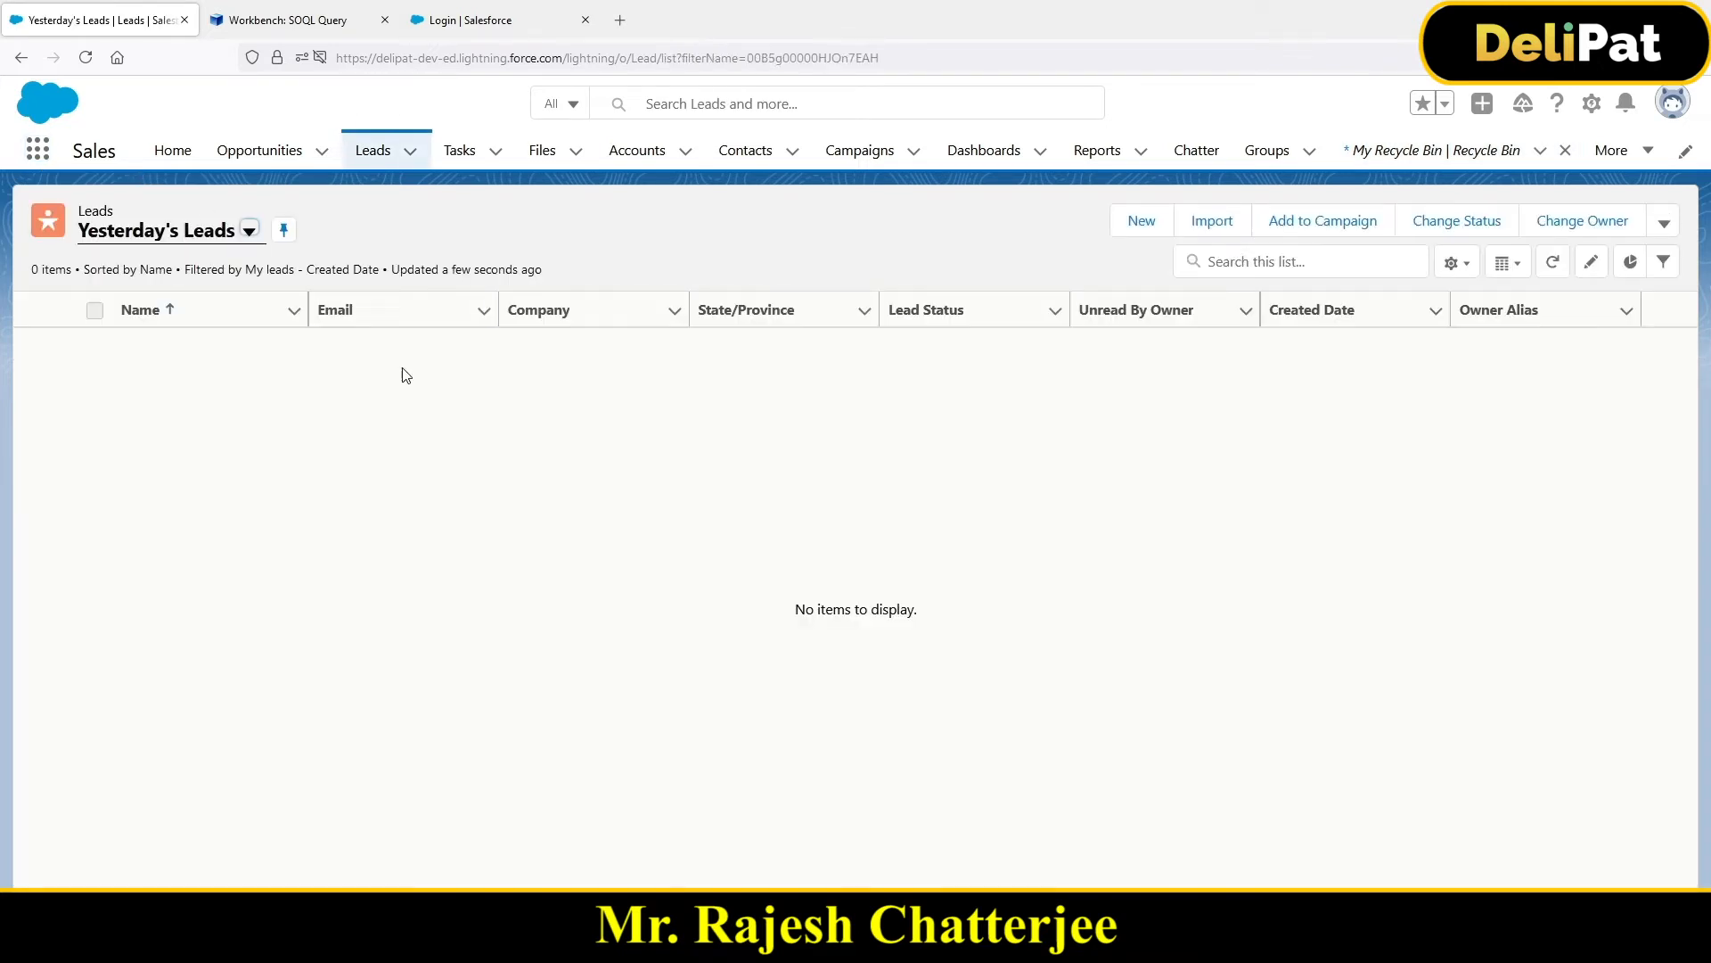
{"action": "left_click", "coordinate": [156, 243]}
{"action": "left_click", "coordinate": [159, 304]}
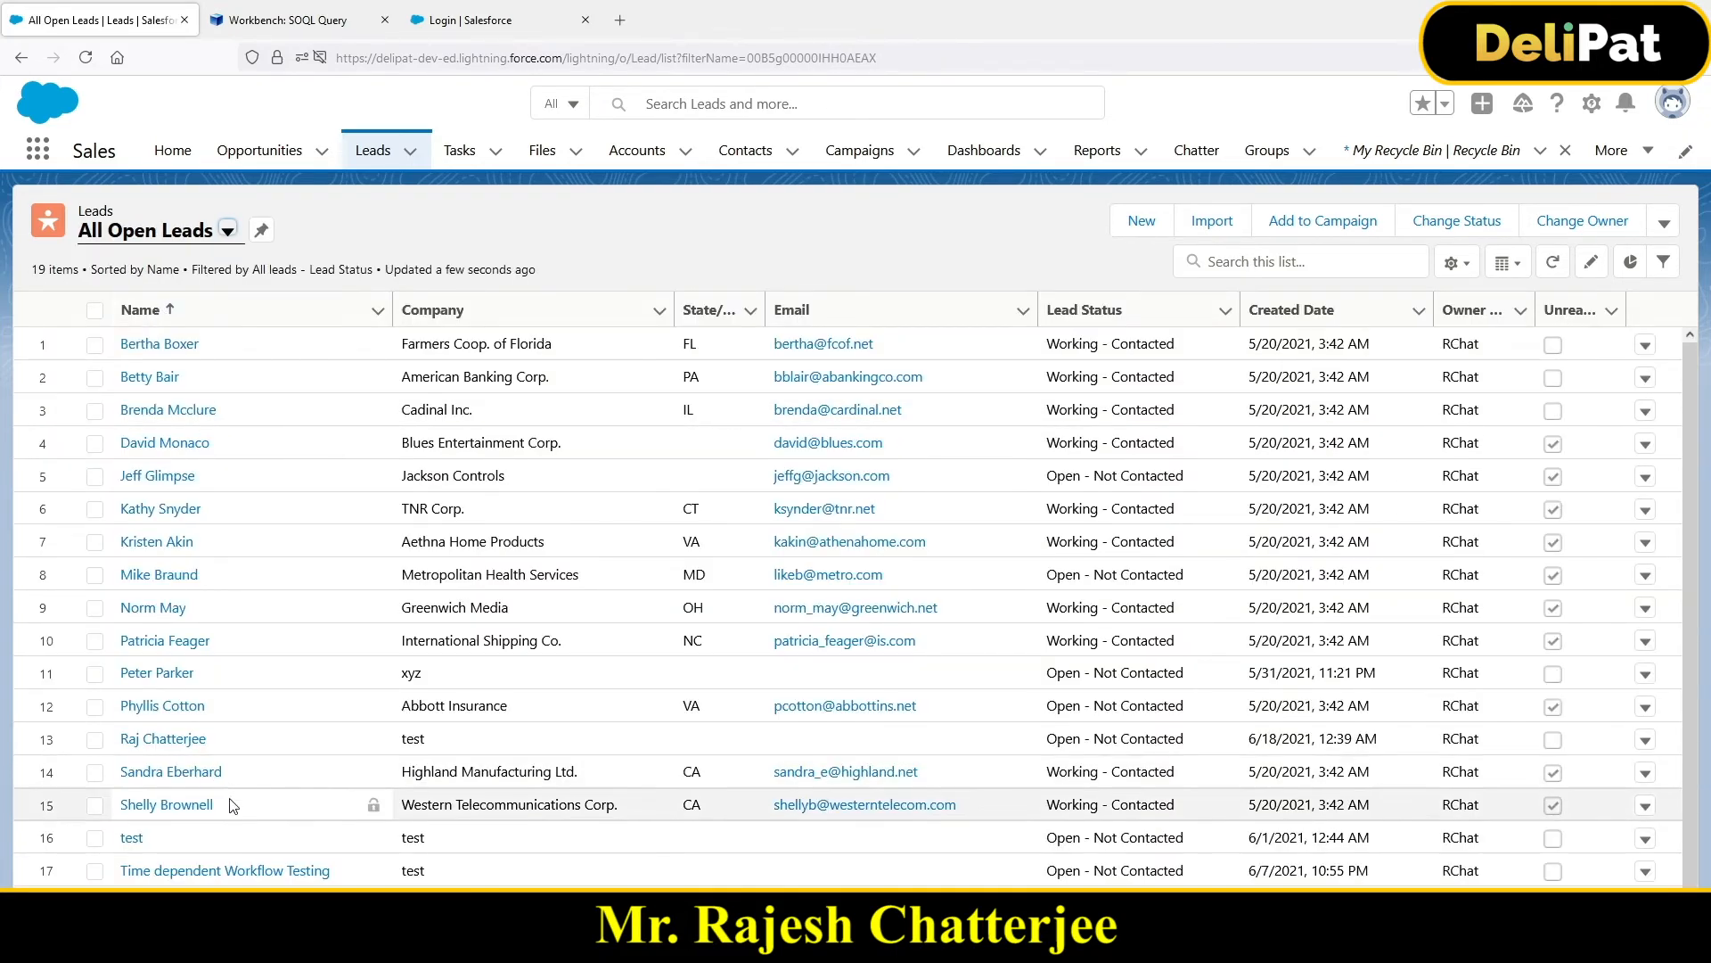
Step: View the Details of the lead named 'test', then go back to Workbench
{"action": "scroll", "coordinate": [233, 812], "scroll_direction": "down", "scroll_amount": 1}
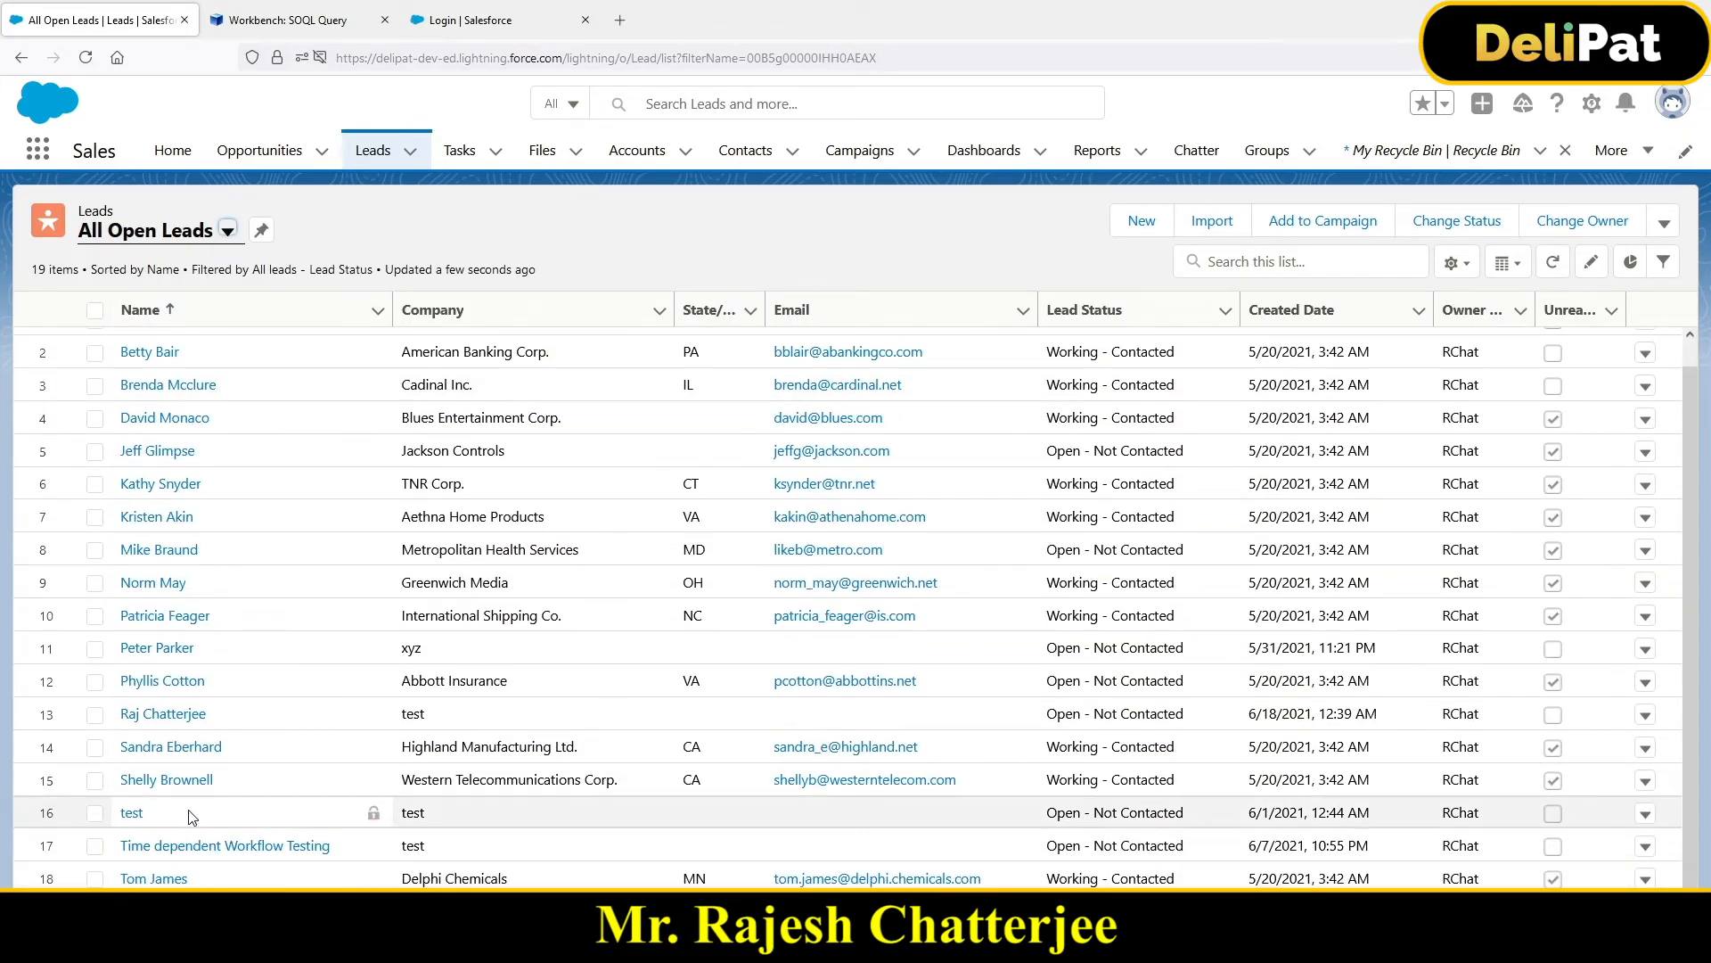
{"action": "scroll", "coordinate": [205, 711], "scroll_direction": "up", "scroll_amount": 1}
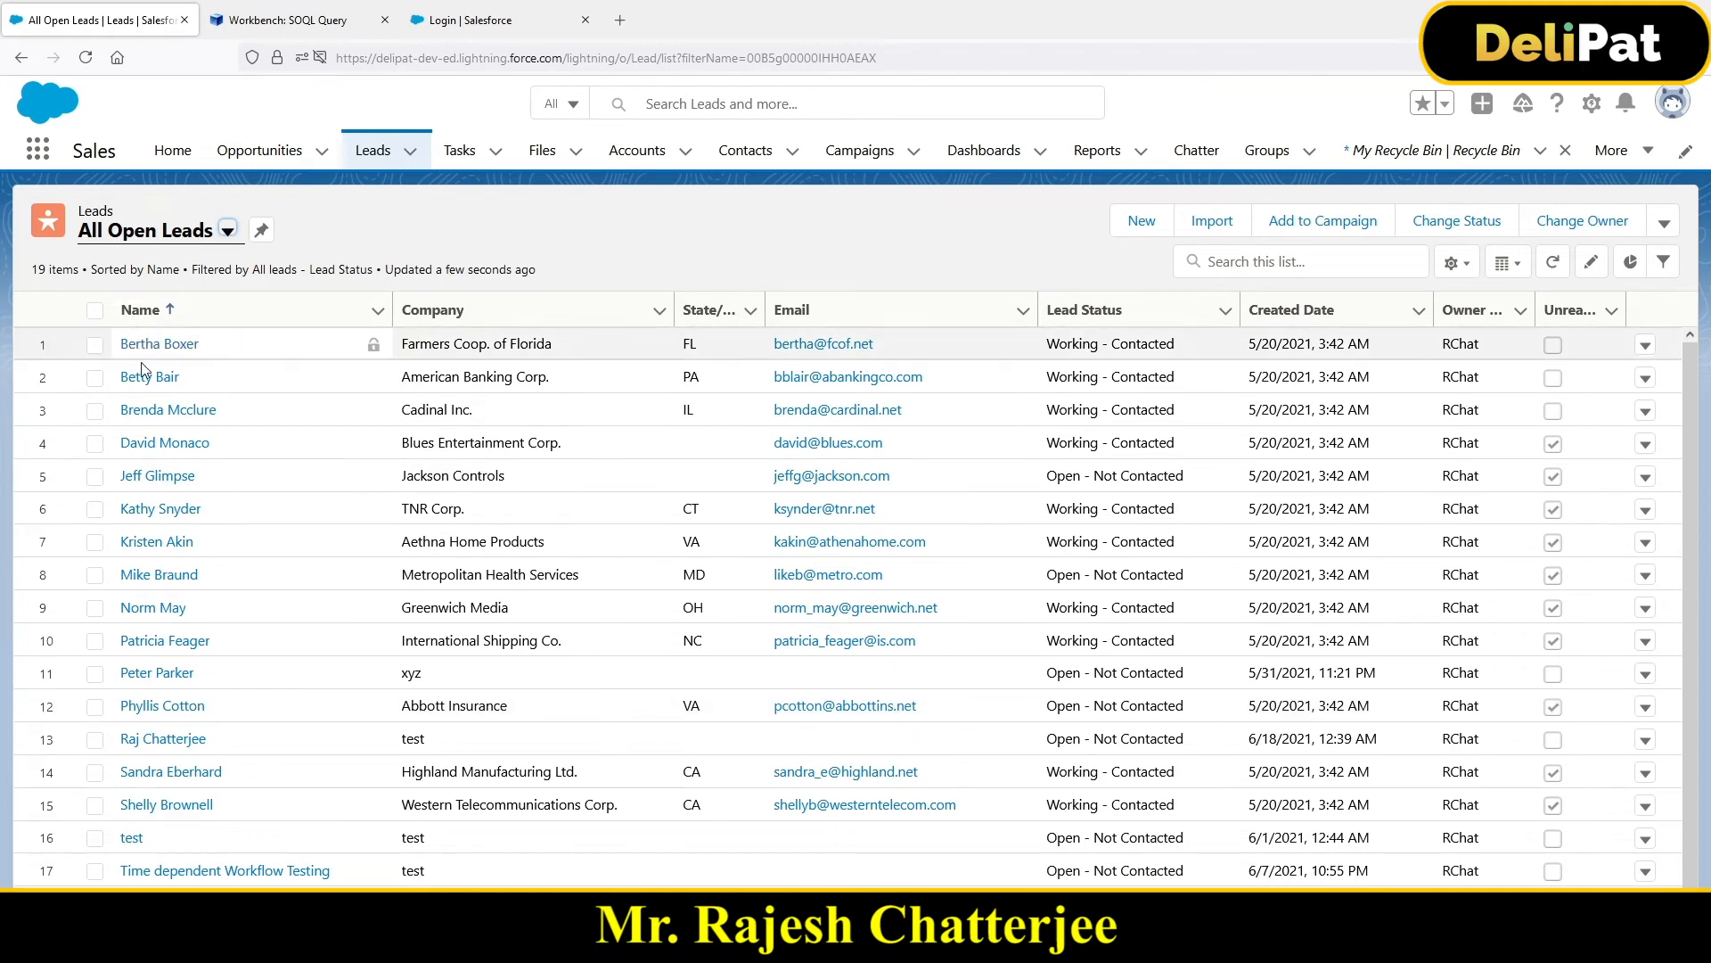
{"action": "left_click", "coordinate": [133, 838]}
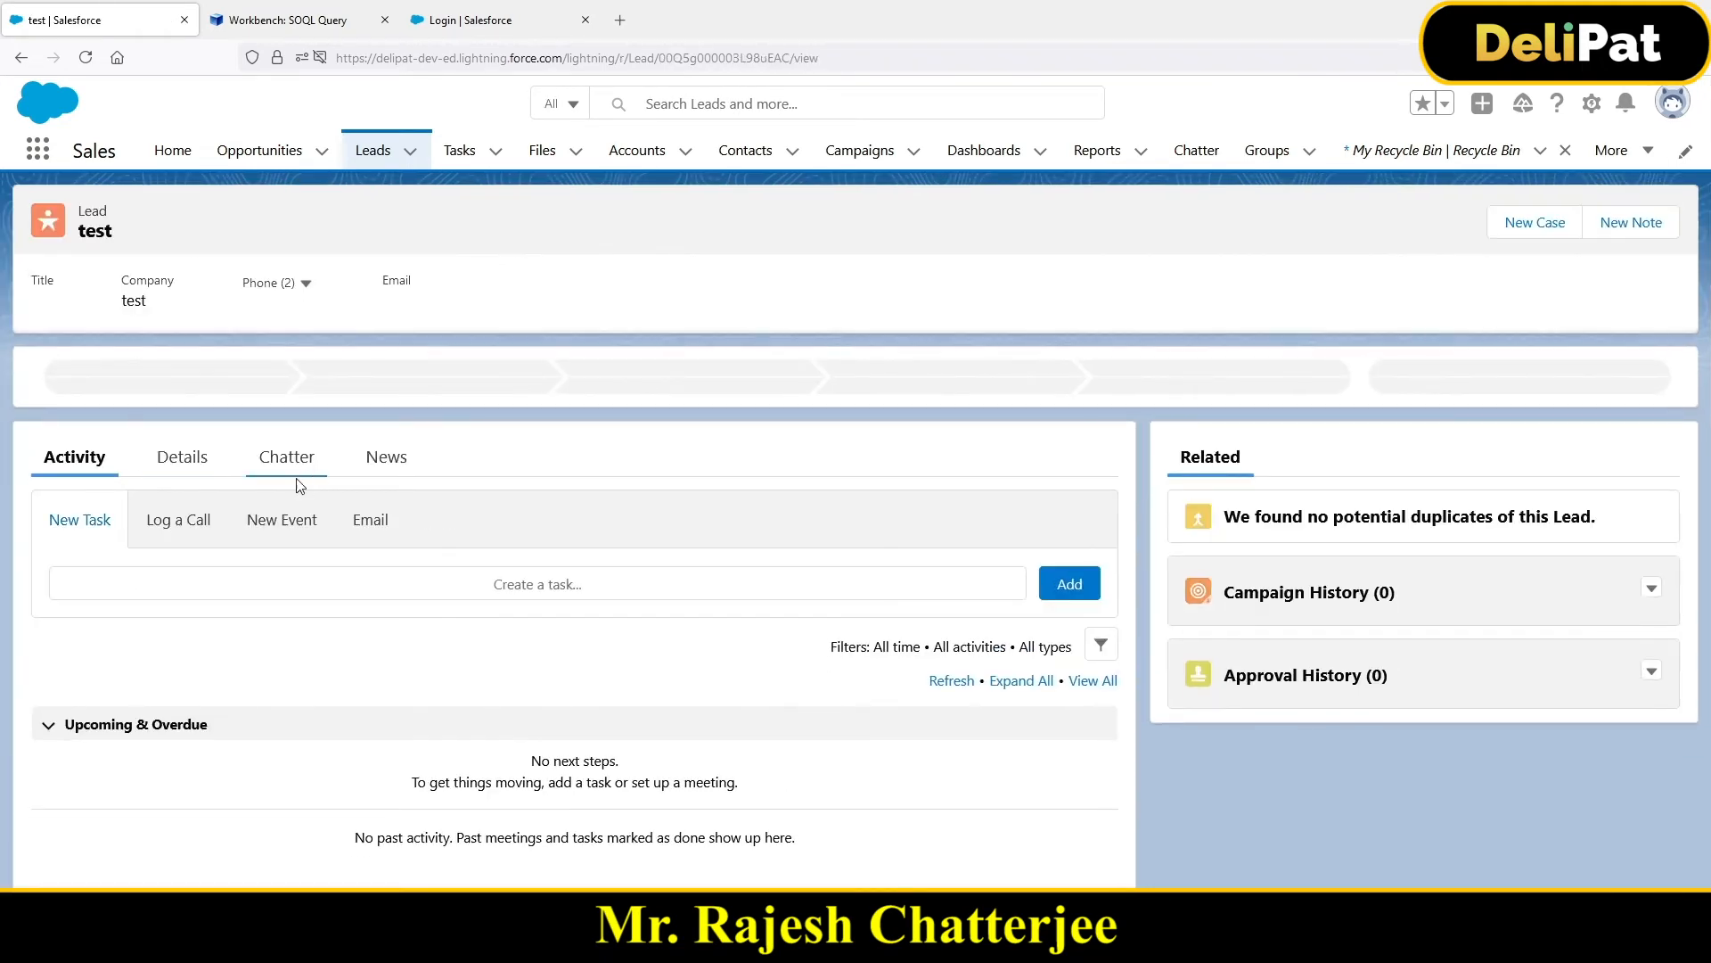
{"action": "left_click", "coordinate": [192, 466]}
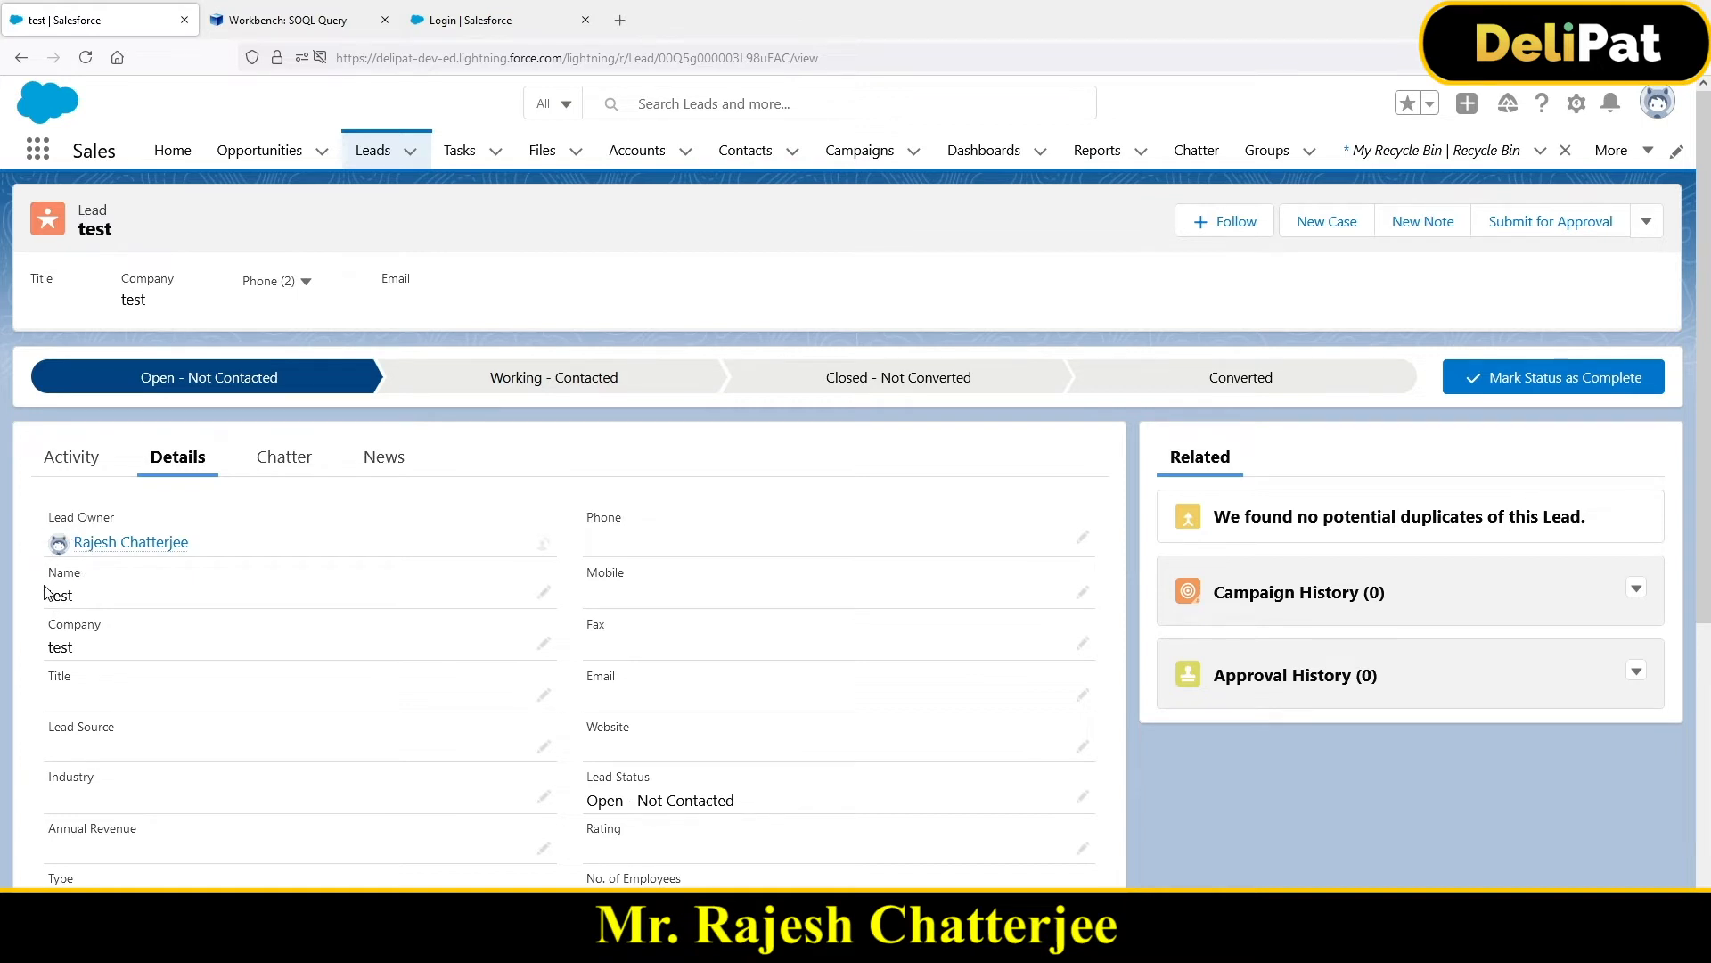
{"action": "left_click", "coordinate": [313, 20]}
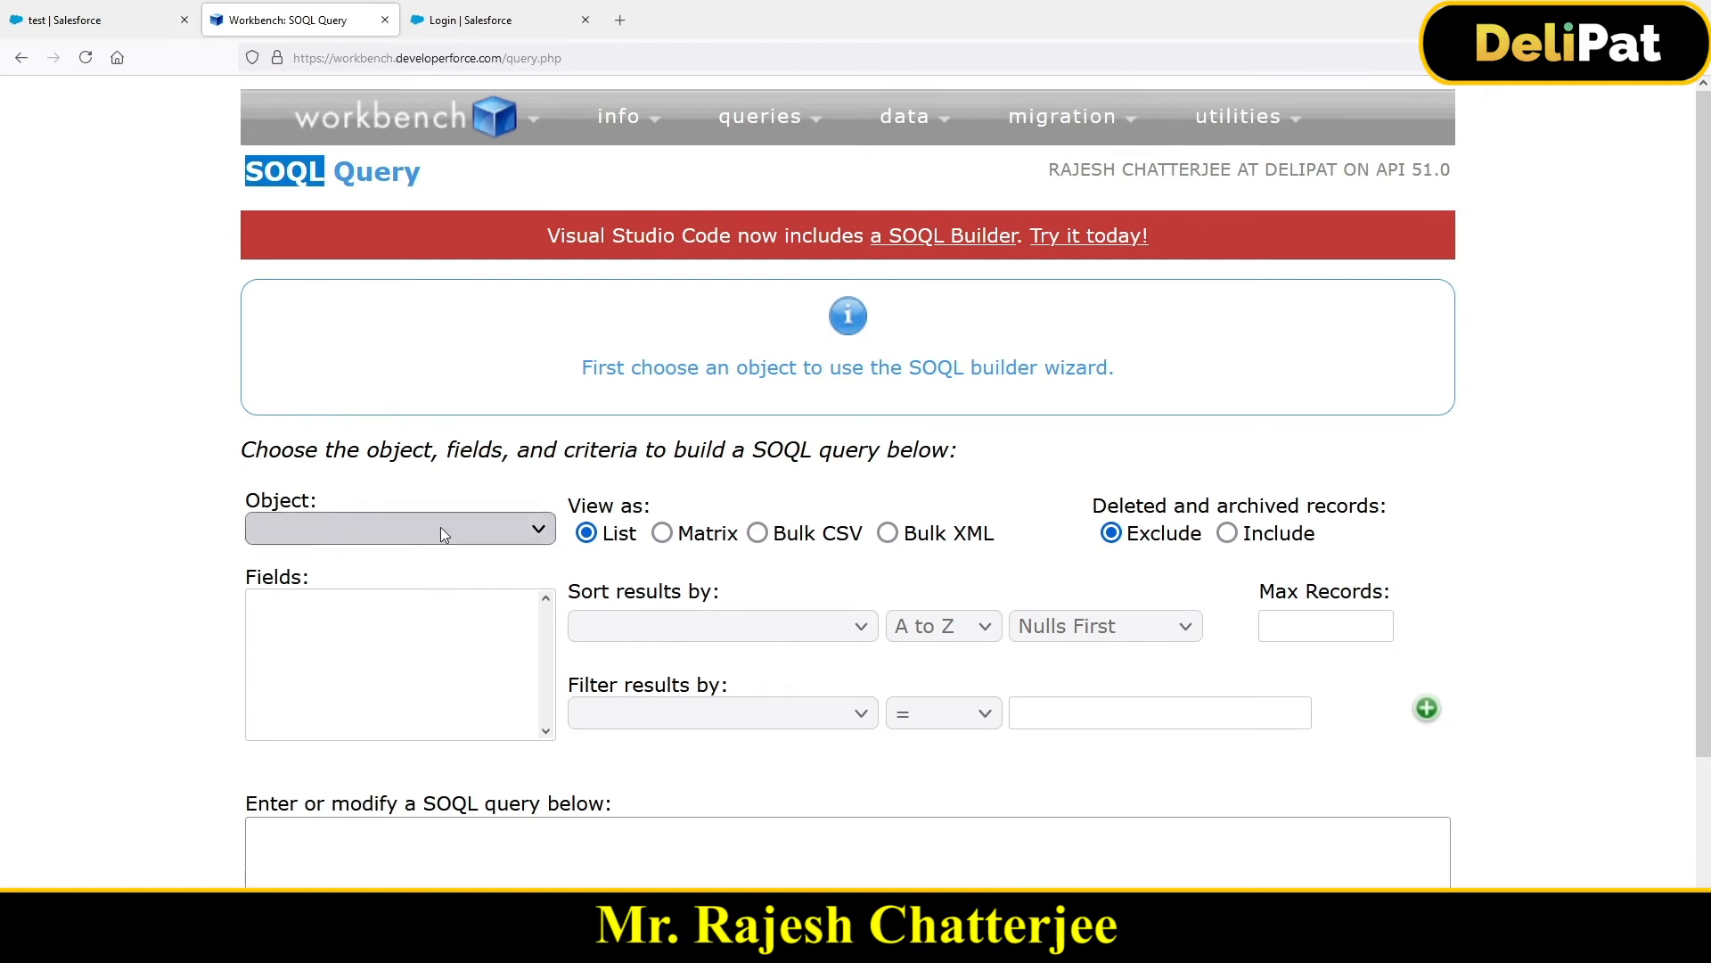
Step: Start a new SOQL query with Lead chosen as the object
{"action": "scroll", "coordinate": [440, 531], "scroll_direction": "down", "scroll_amount": 2}
{"action": "scroll", "coordinate": [526, 429], "scroll_direction": "up", "scroll_amount": 2}
{"action": "mouse_move", "coordinate": [745, 123]}
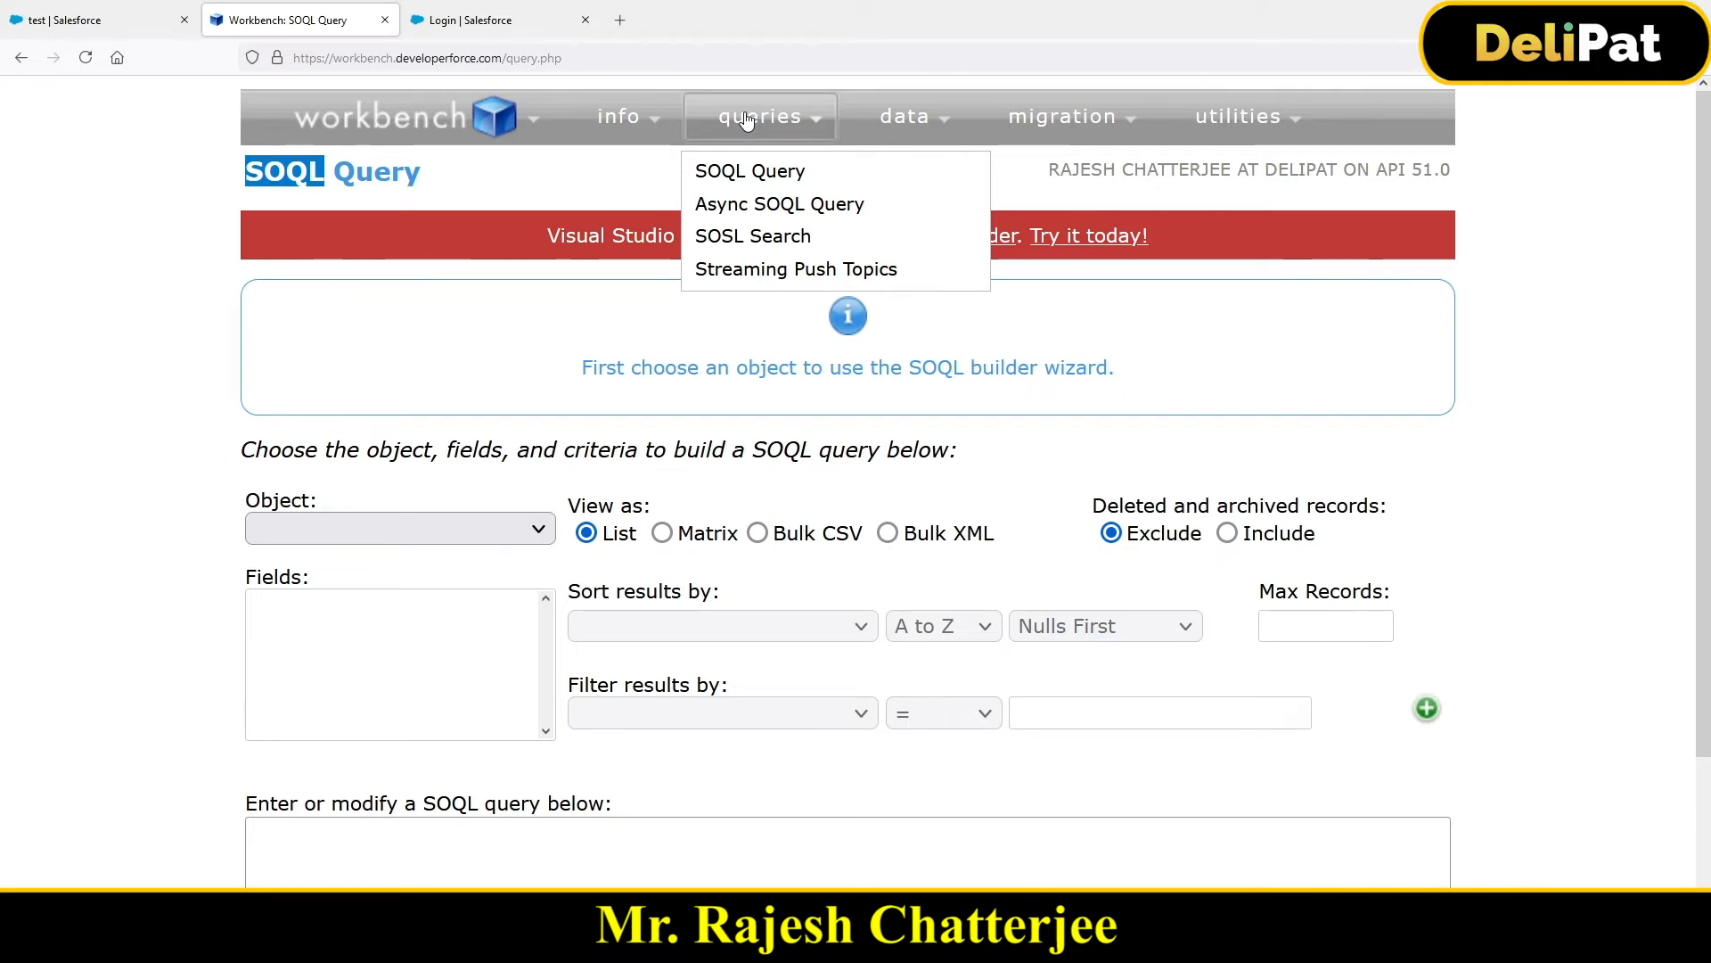
{"action": "left_click", "coordinate": [782, 175]}
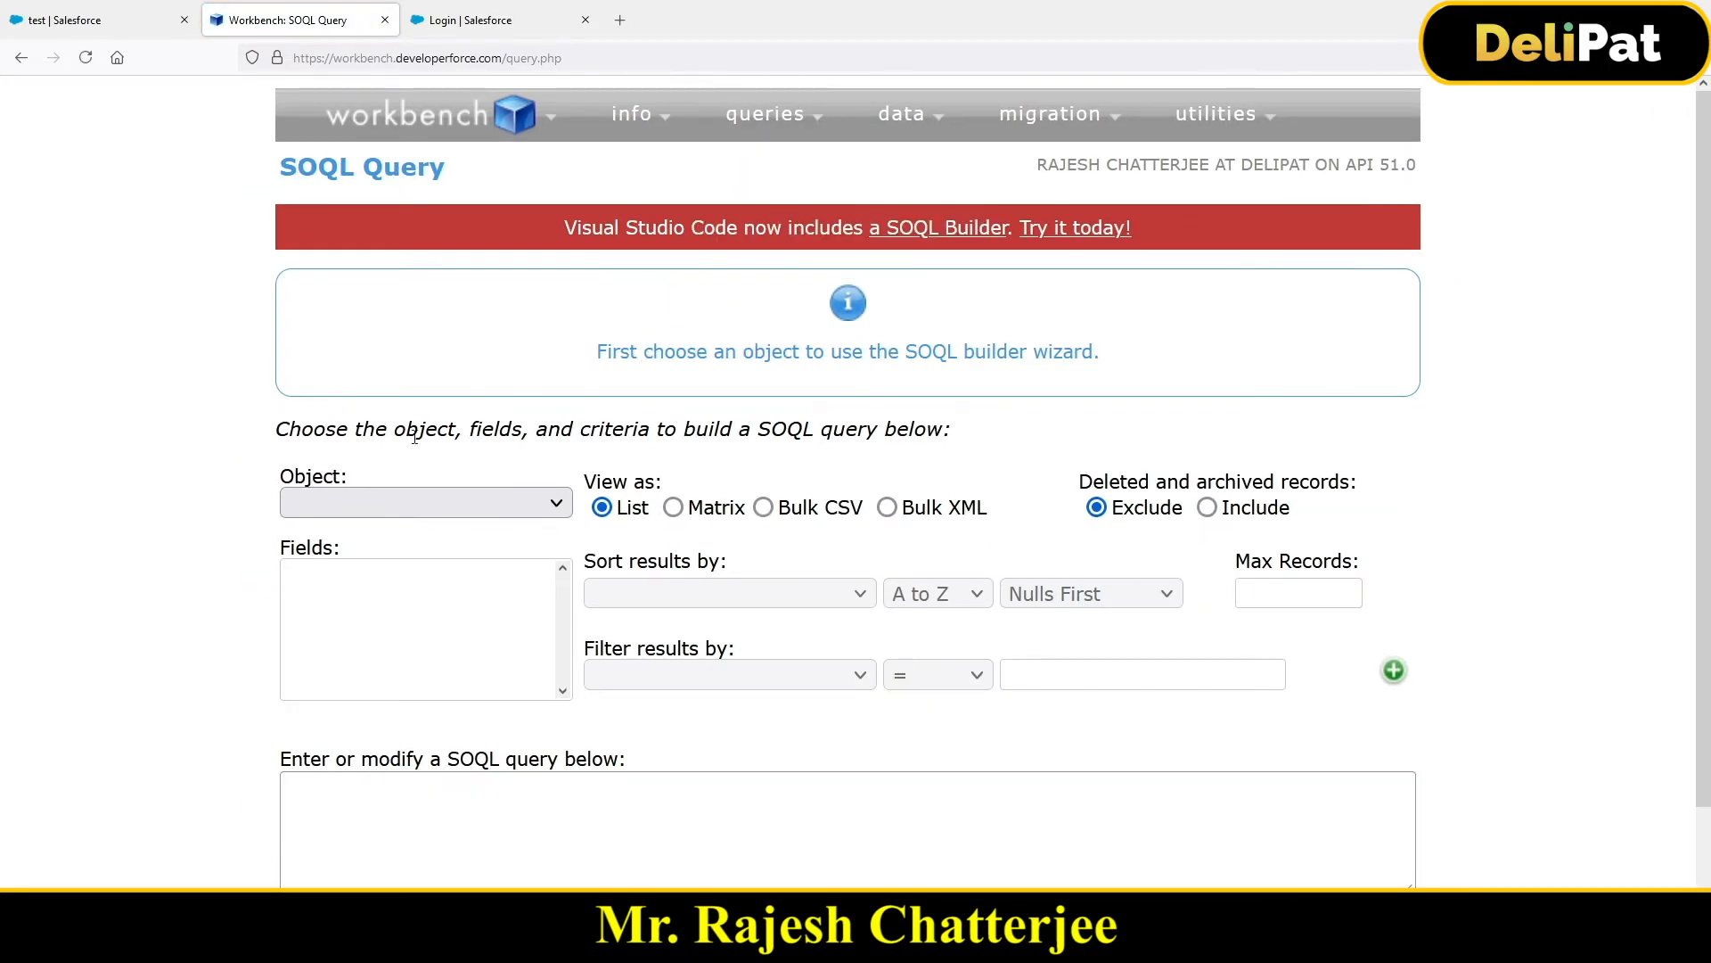
{"action": "left_click", "coordinate": [377, 518]}
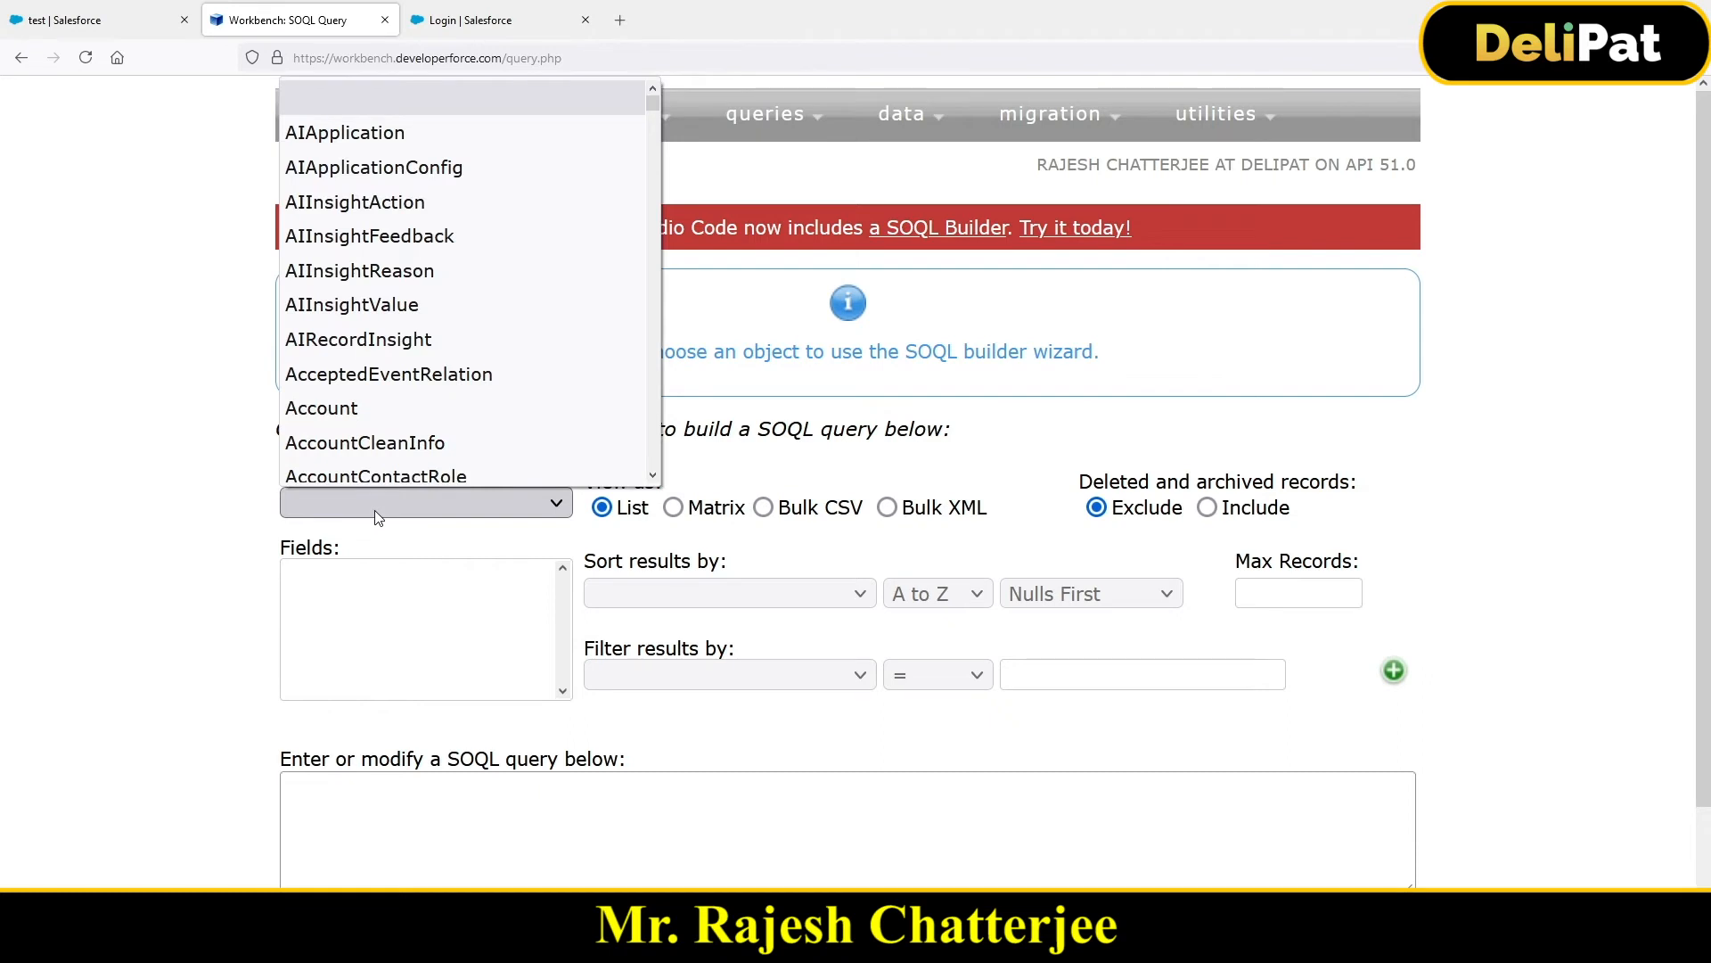
{"action": "type", "text": "lead"}
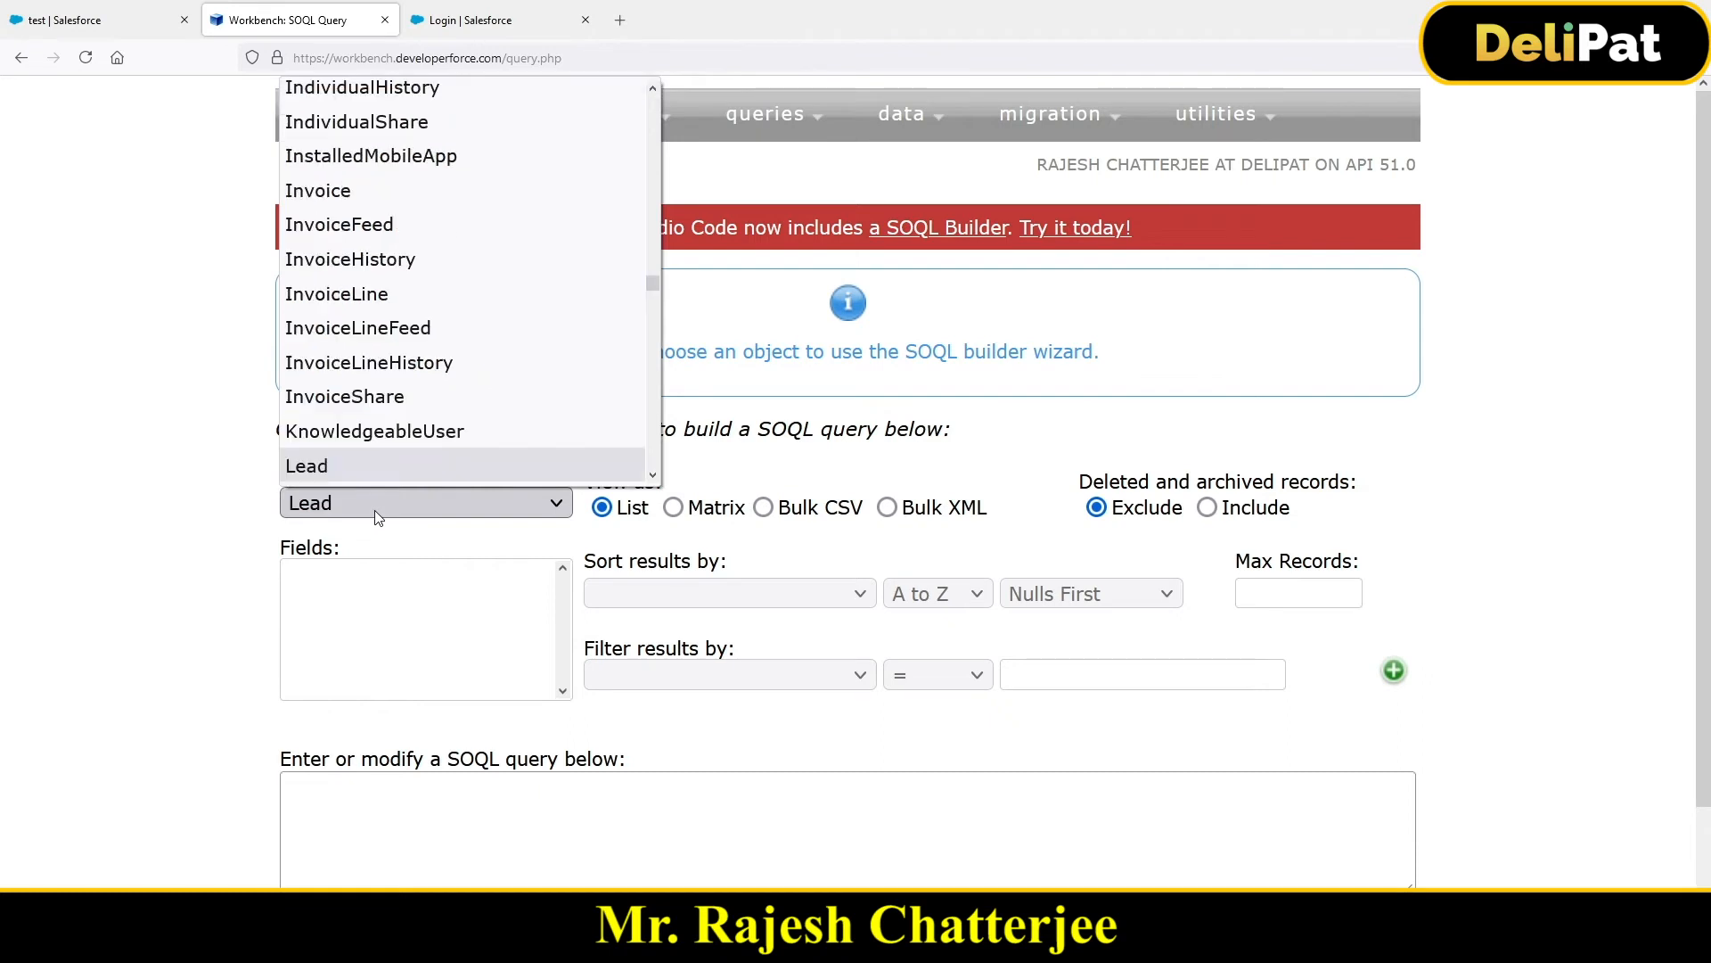
{"action": "left_click", "coordinate": [353, 464]}
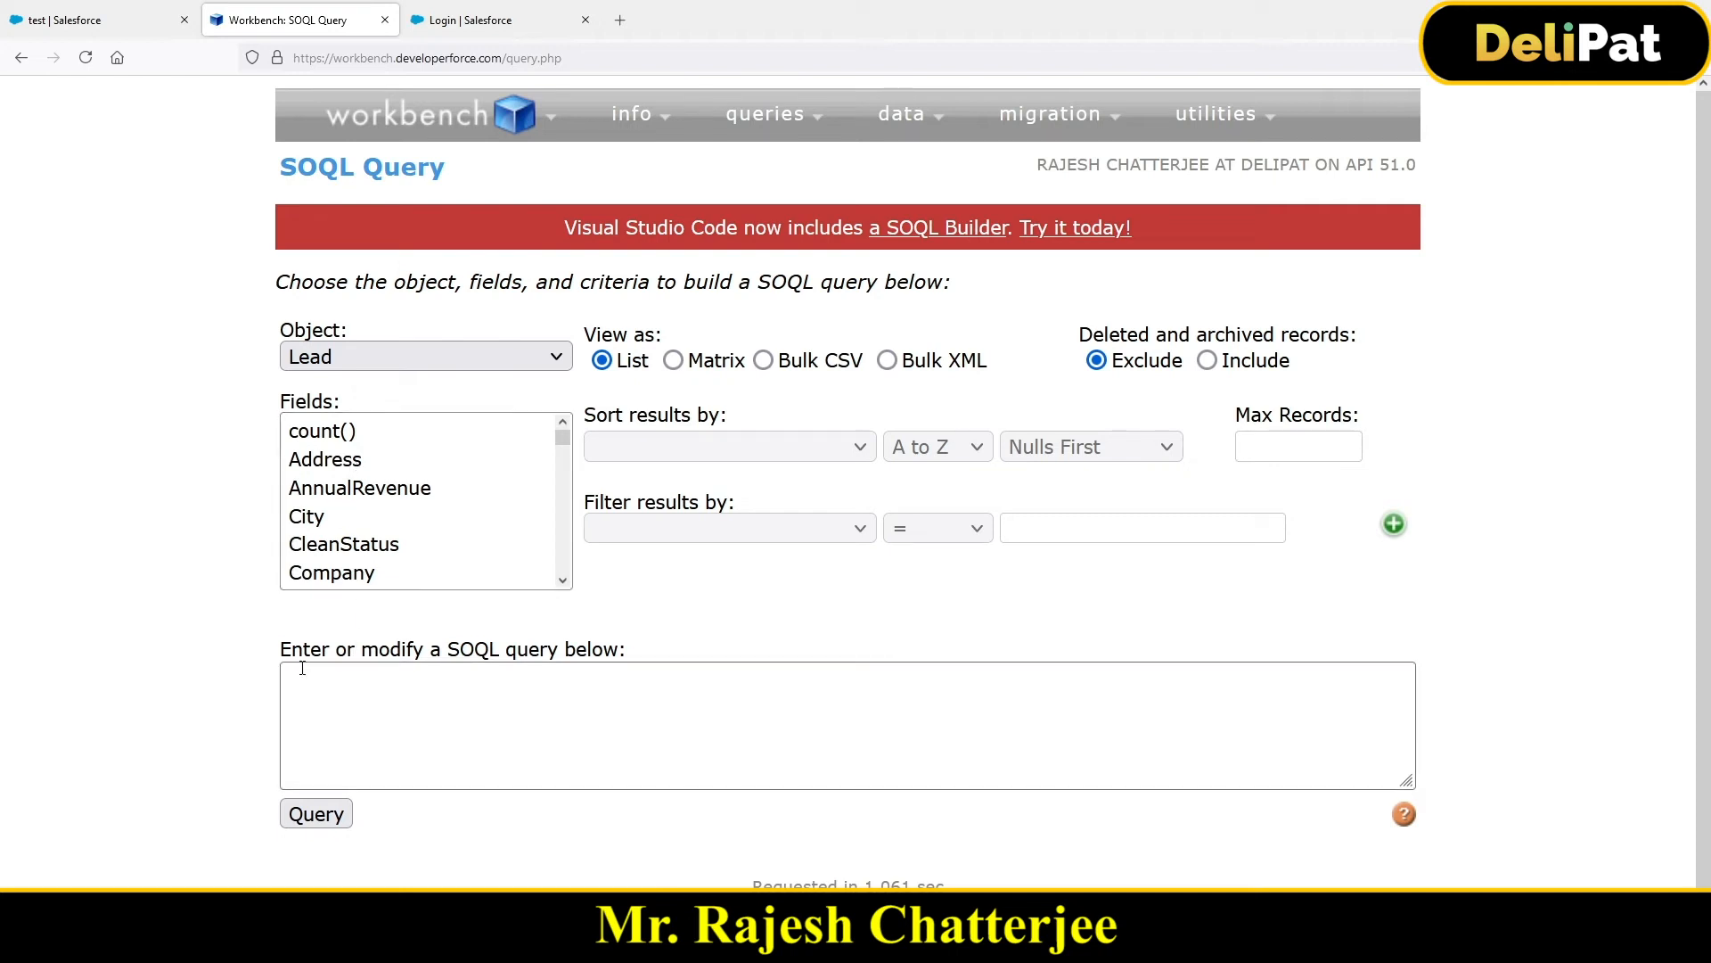
Step: Run 'select id, name from lead' and scroll through the 27 returned records
{"action": "left_click_drag", "start_coordinate": [279, 649], "coordinate": [656, 677]}
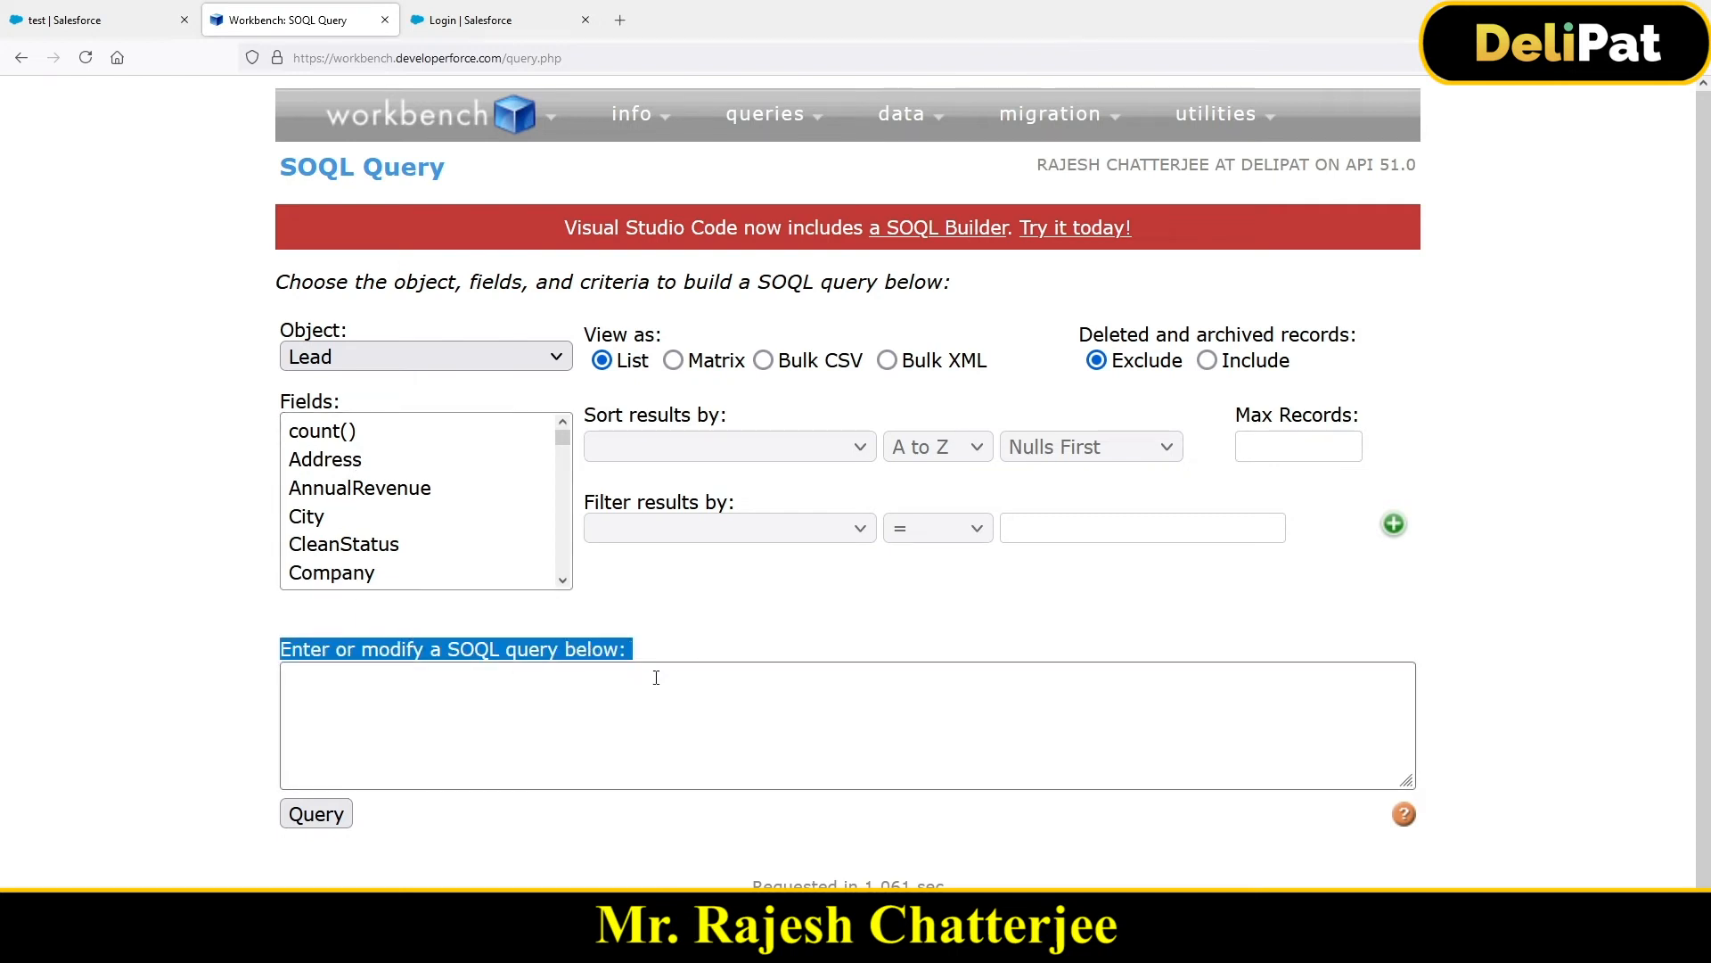
{"action": "left_click", "coordinate": [532, 704]}
{"action": "type", "text": "se"}
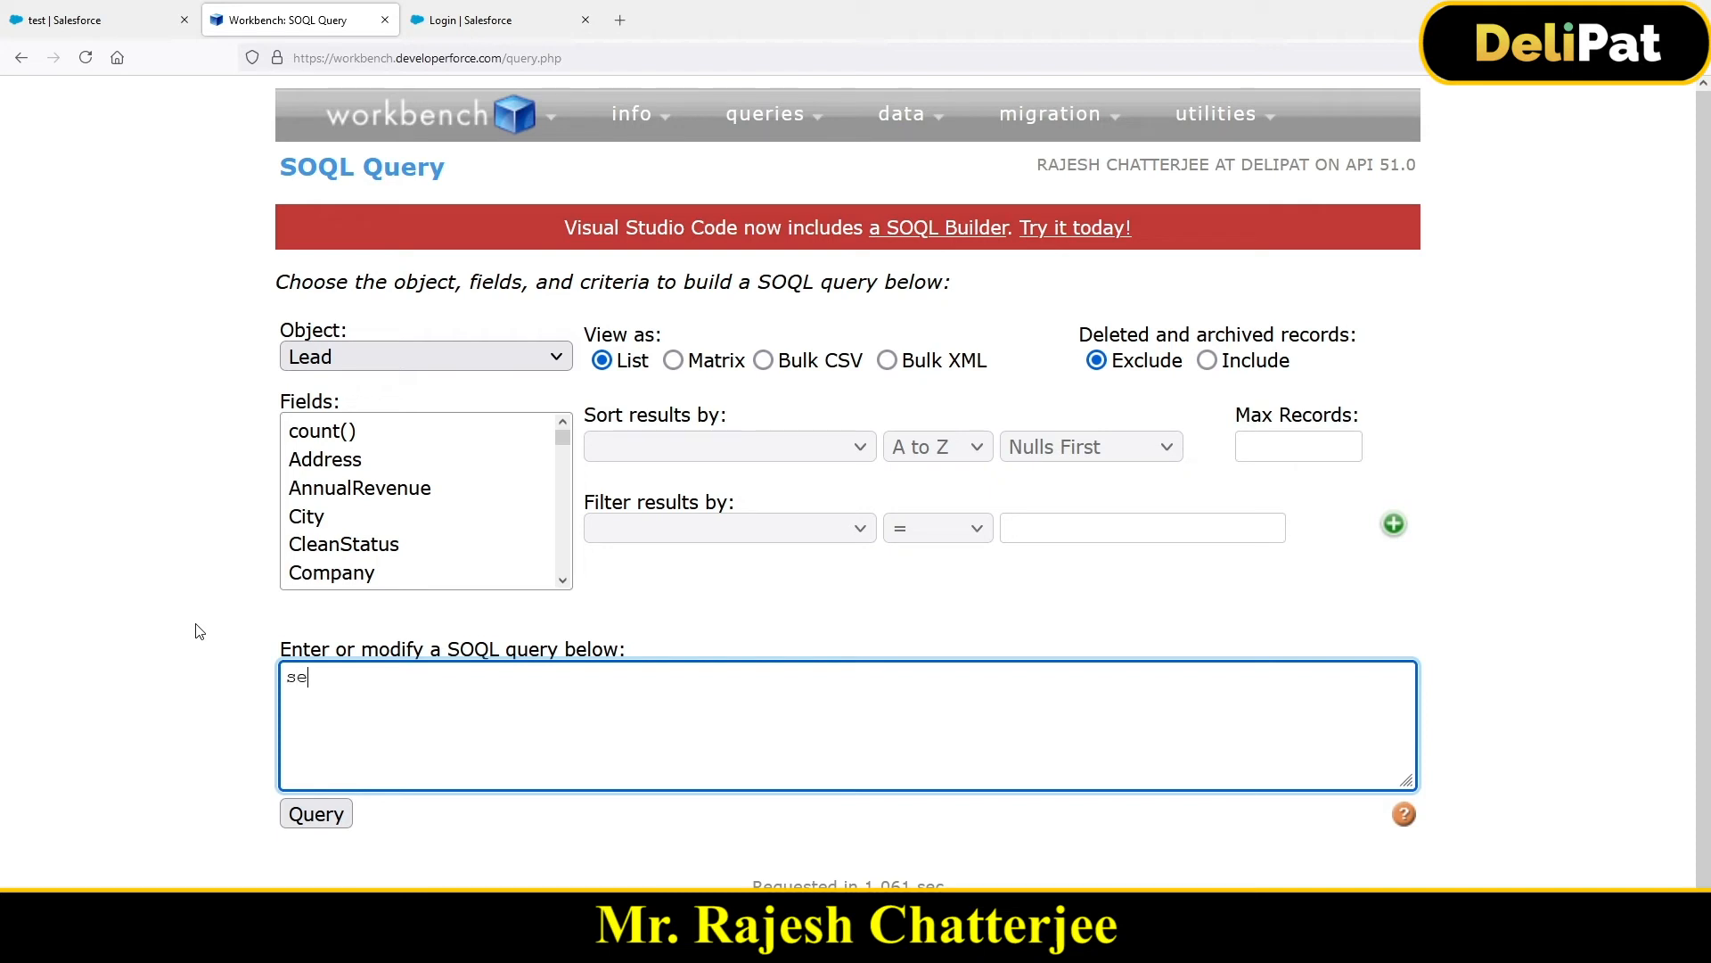
{"action": "type", "text": "lect id, name from lead"}
{"action": "left_click", "coordinate": [315, 813]}
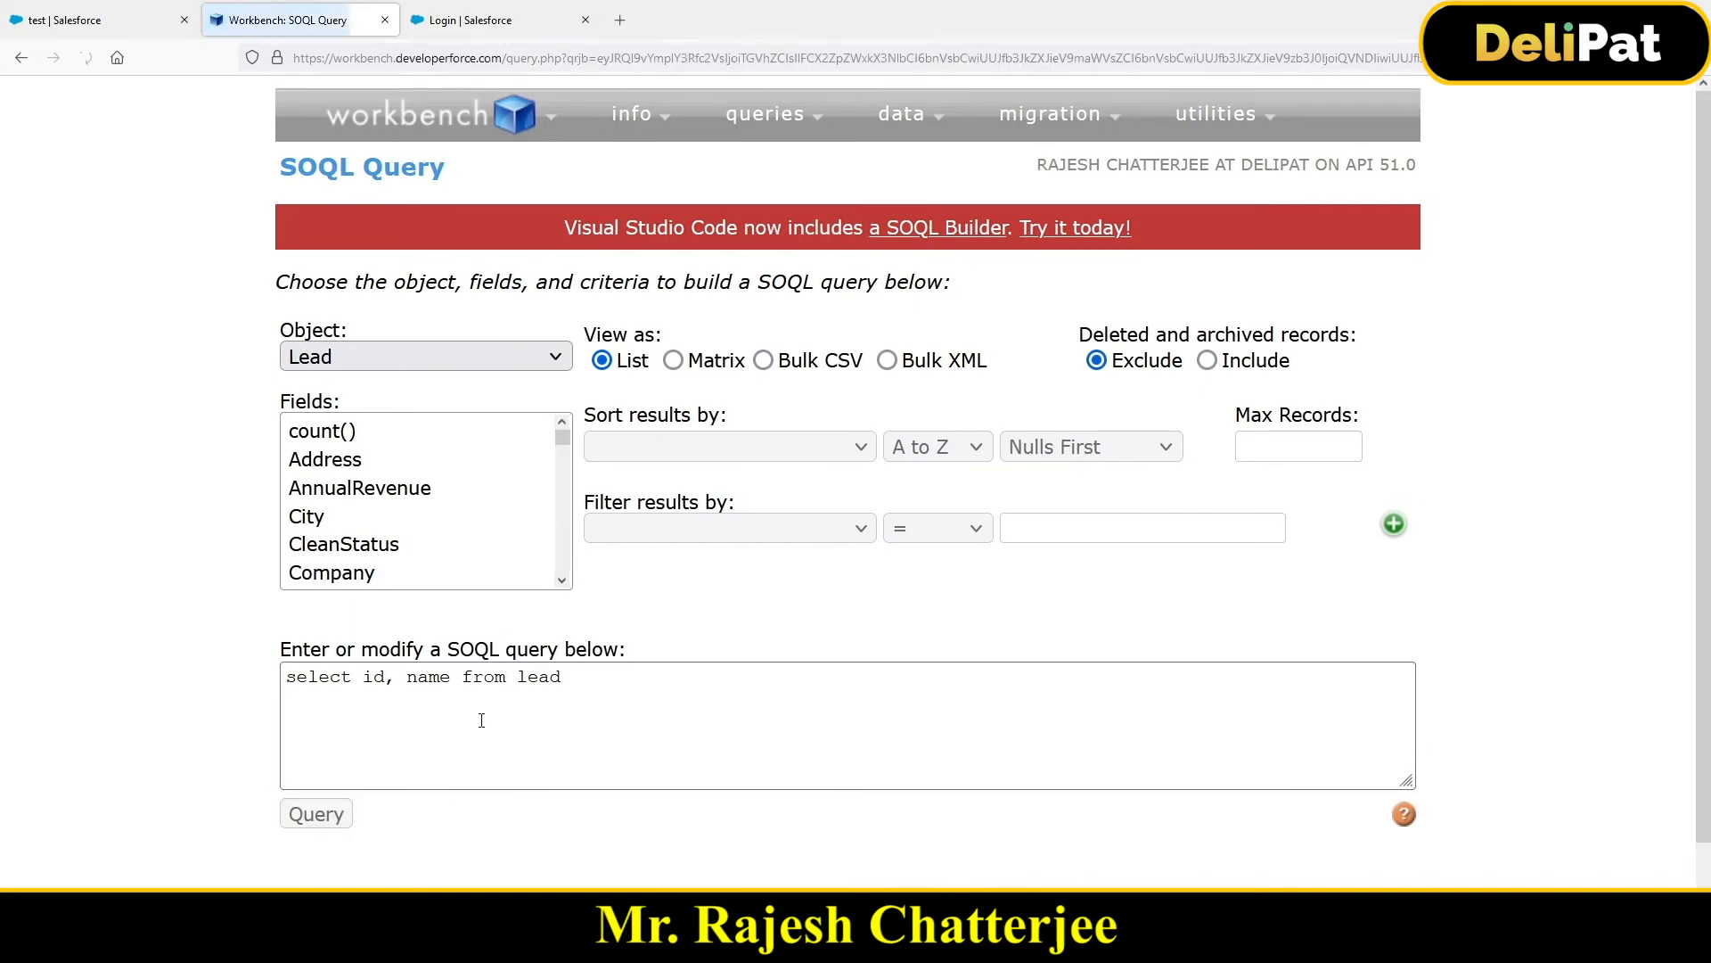
{"action": "scroll", "coordinate": [481, 722], "scroll_direction": "down", "scroll_amount": 4}
{"action": "scroll", "coordinate": [481, 726], "scroll_direction": "down", "scroll_amount": 2}
{"action": "key", "text": "ctrl+minus"}
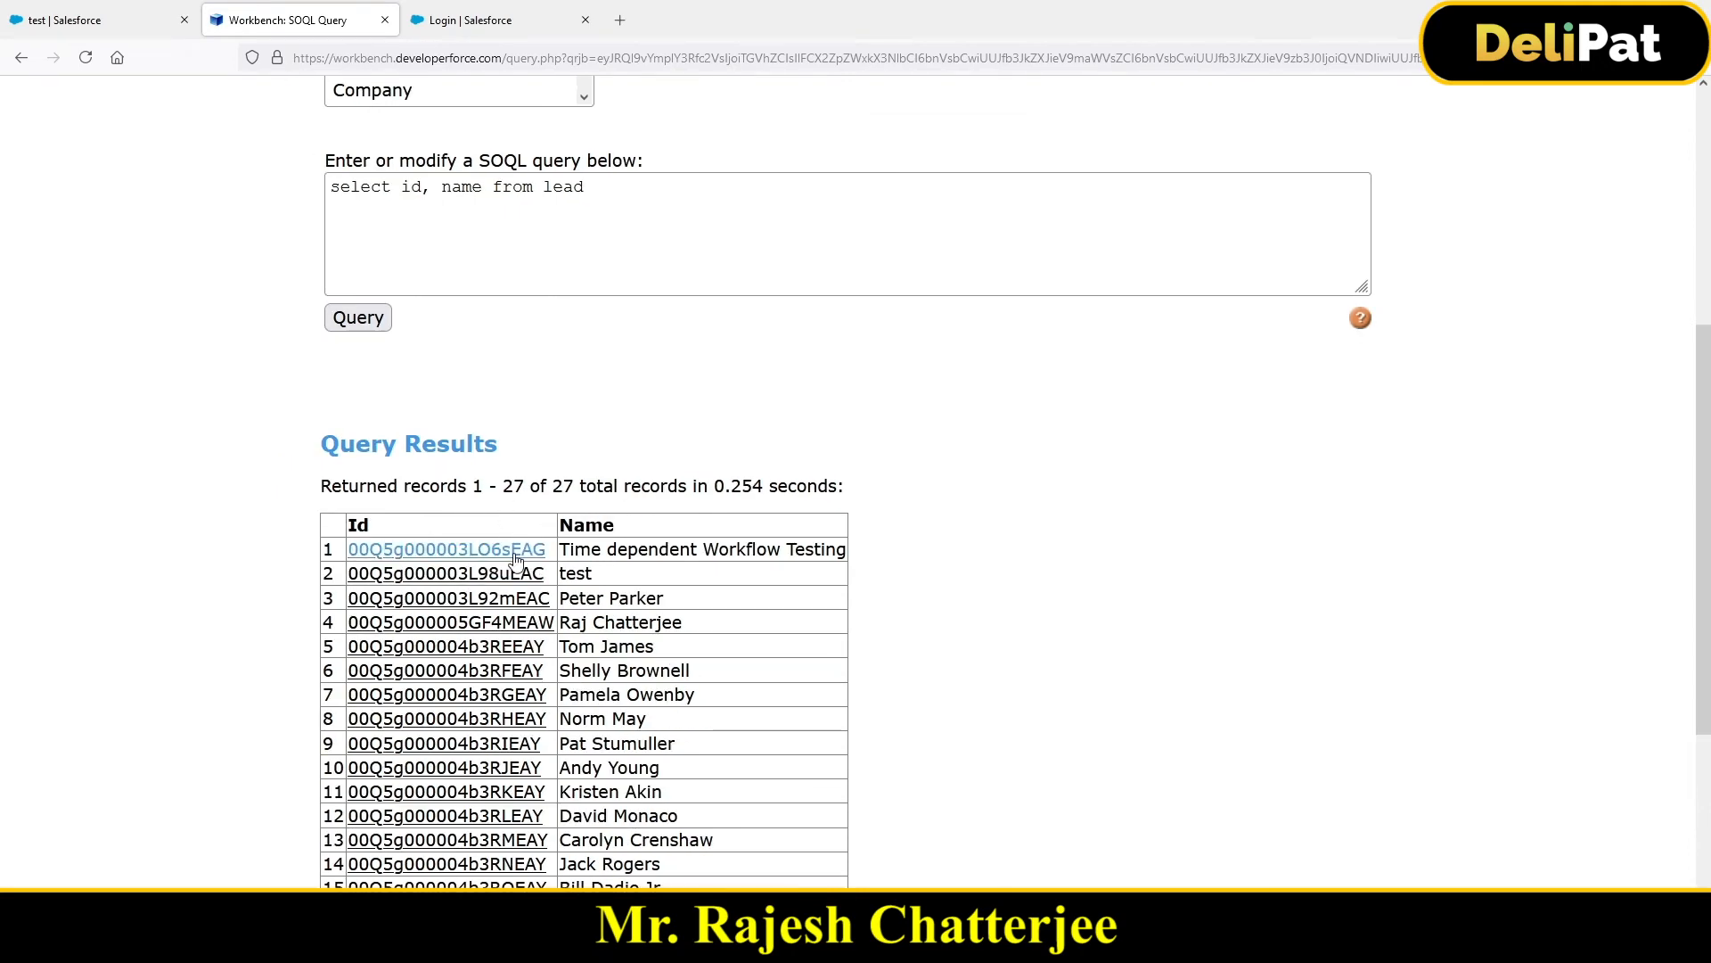
{"action": "scroll", "coordinate": [528, 552], "scroll_direction": "down", "scroll_amount": 4}
{"action": "scroll", "coordinate": [514, 571], "scroll_direction": "up", "scroll_amount": 10}
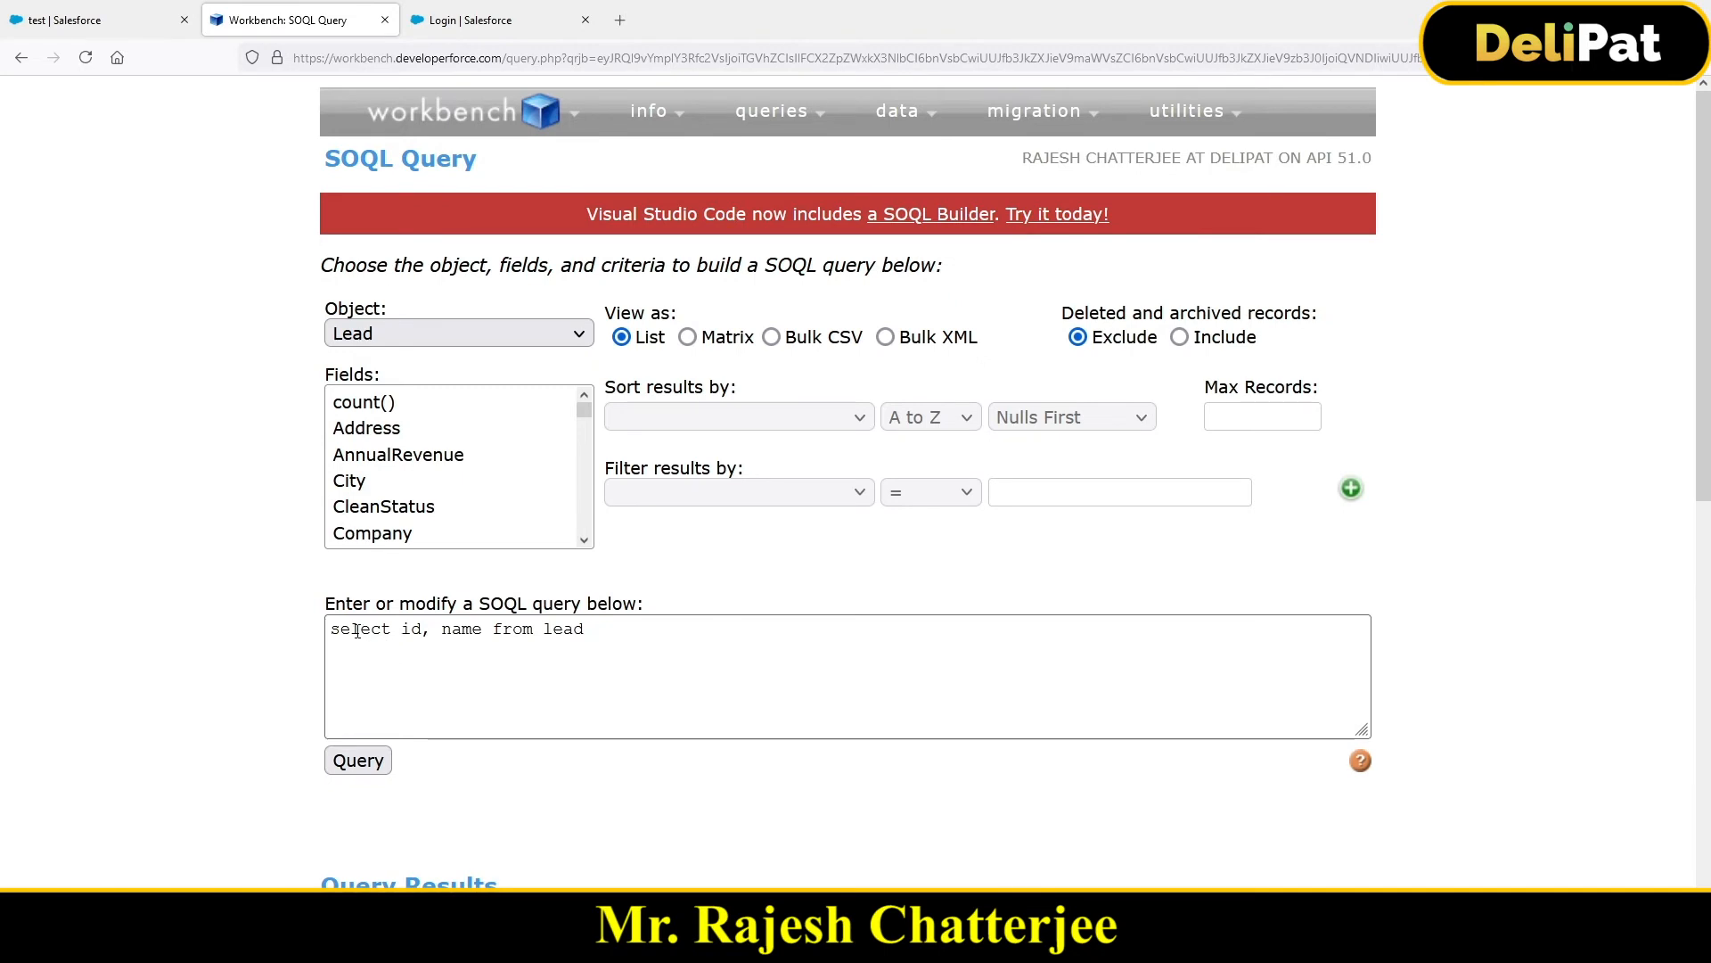
Step: Clear the old query and select the City, Country, Email, Id and FirstName fields
{"action": "left_click_drag", "start_coordinate": [357, 631], "coordinate": [581, 656]}
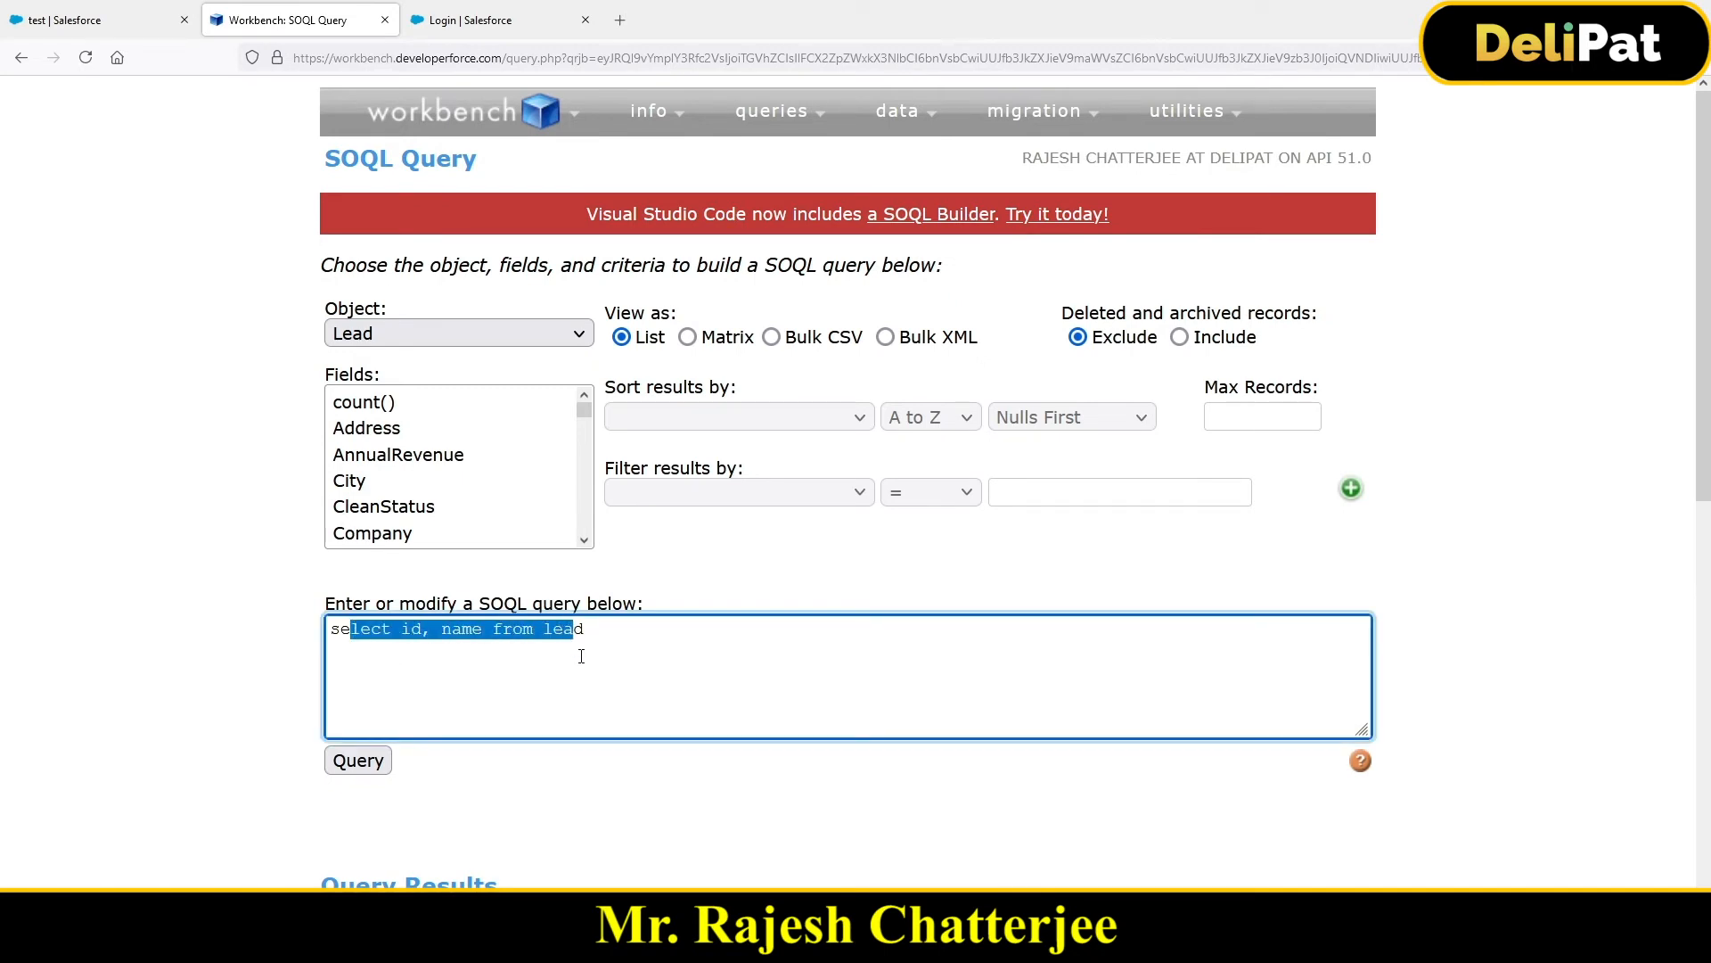
{"action": "key", "text": "ctrl+a"}
{"action": "key", "text": "BackSpace"}
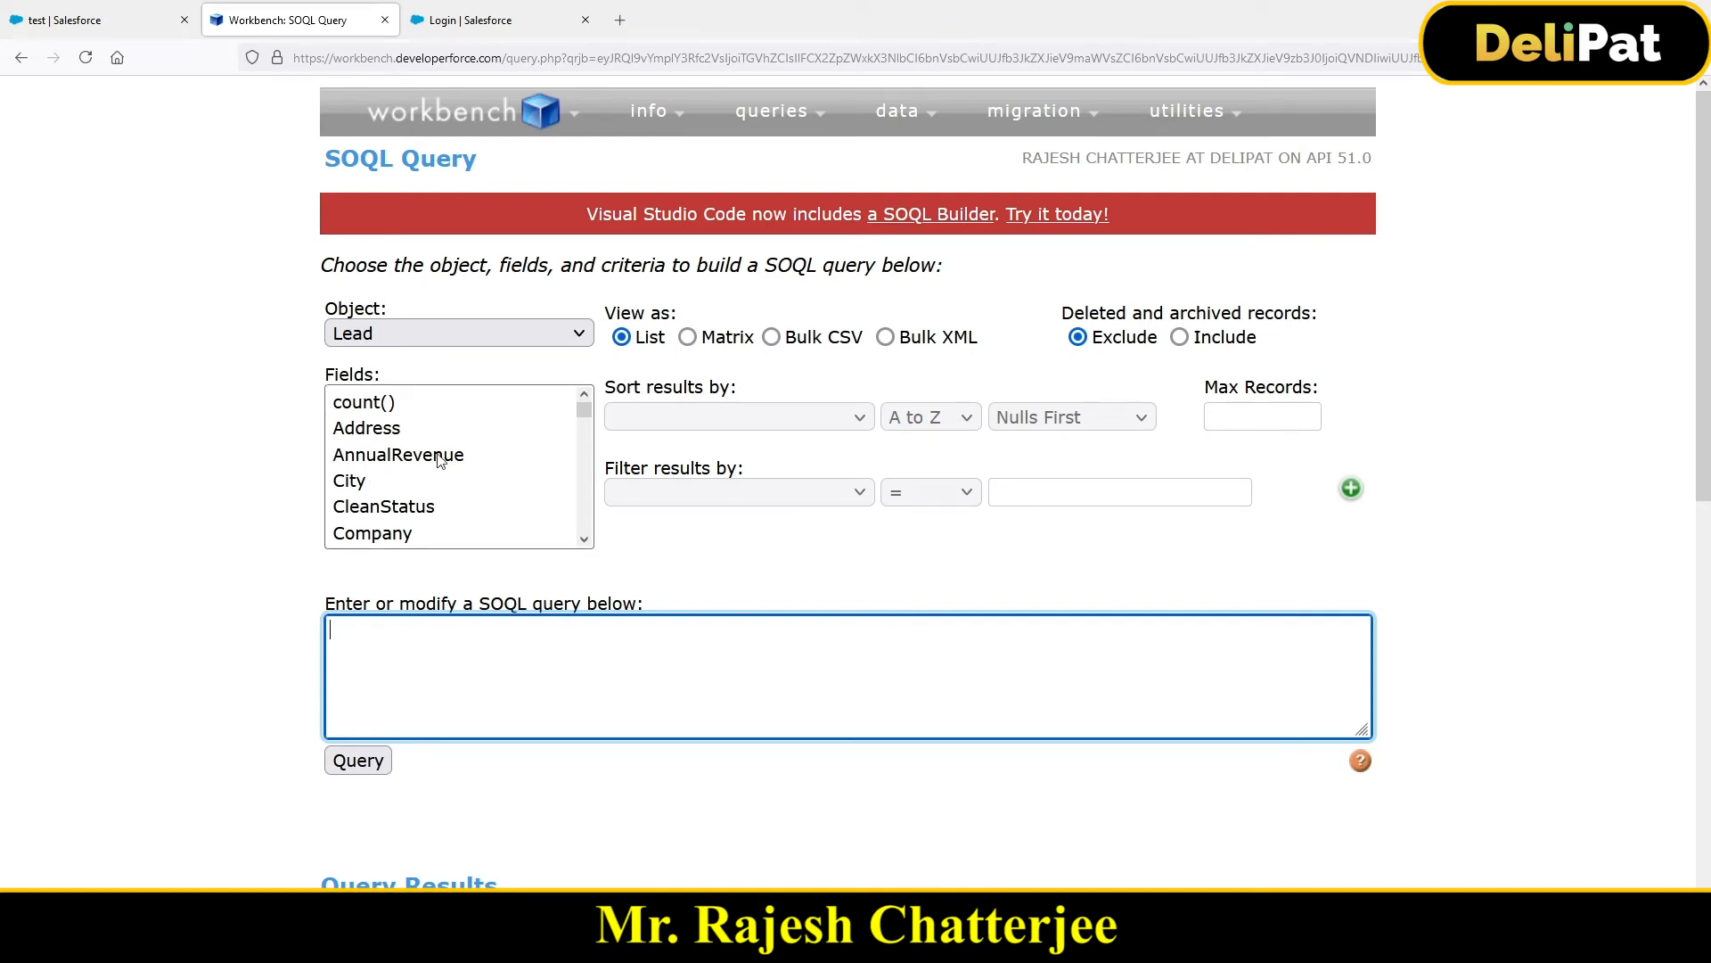
{"action": "left_click", "coordinate": [364, 486]}
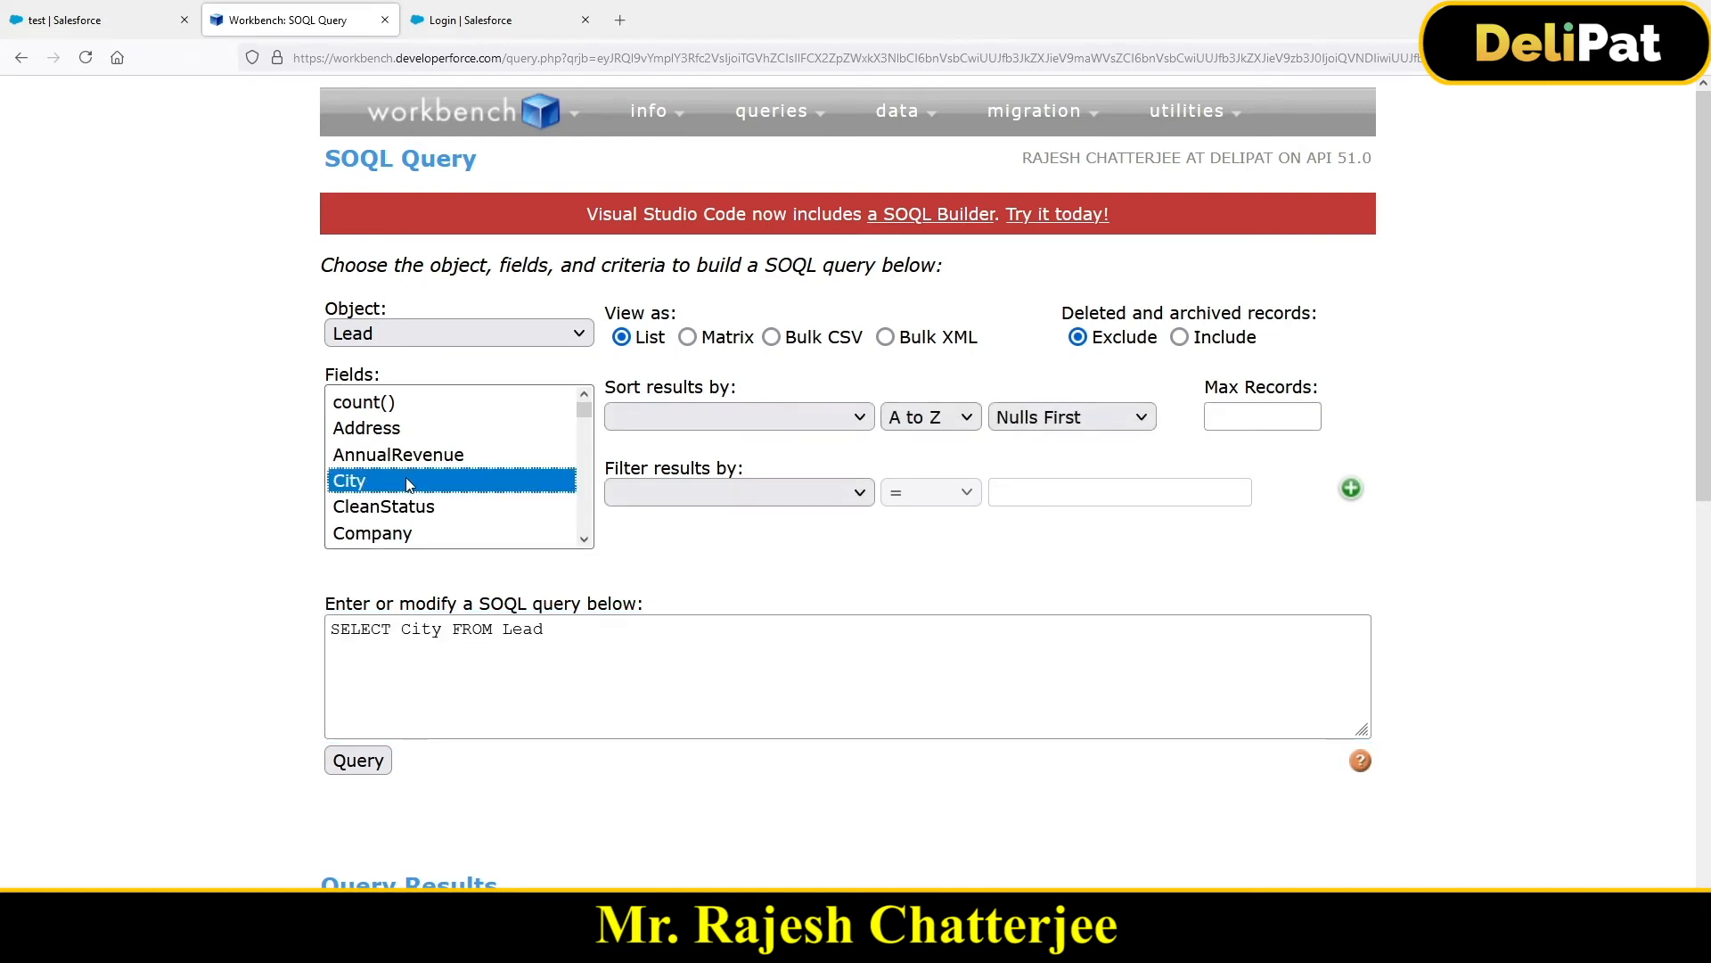
{"action": "scroll", "coordinate": [408, 484], "scroll_direction": "down", "scroll_amount": 2}
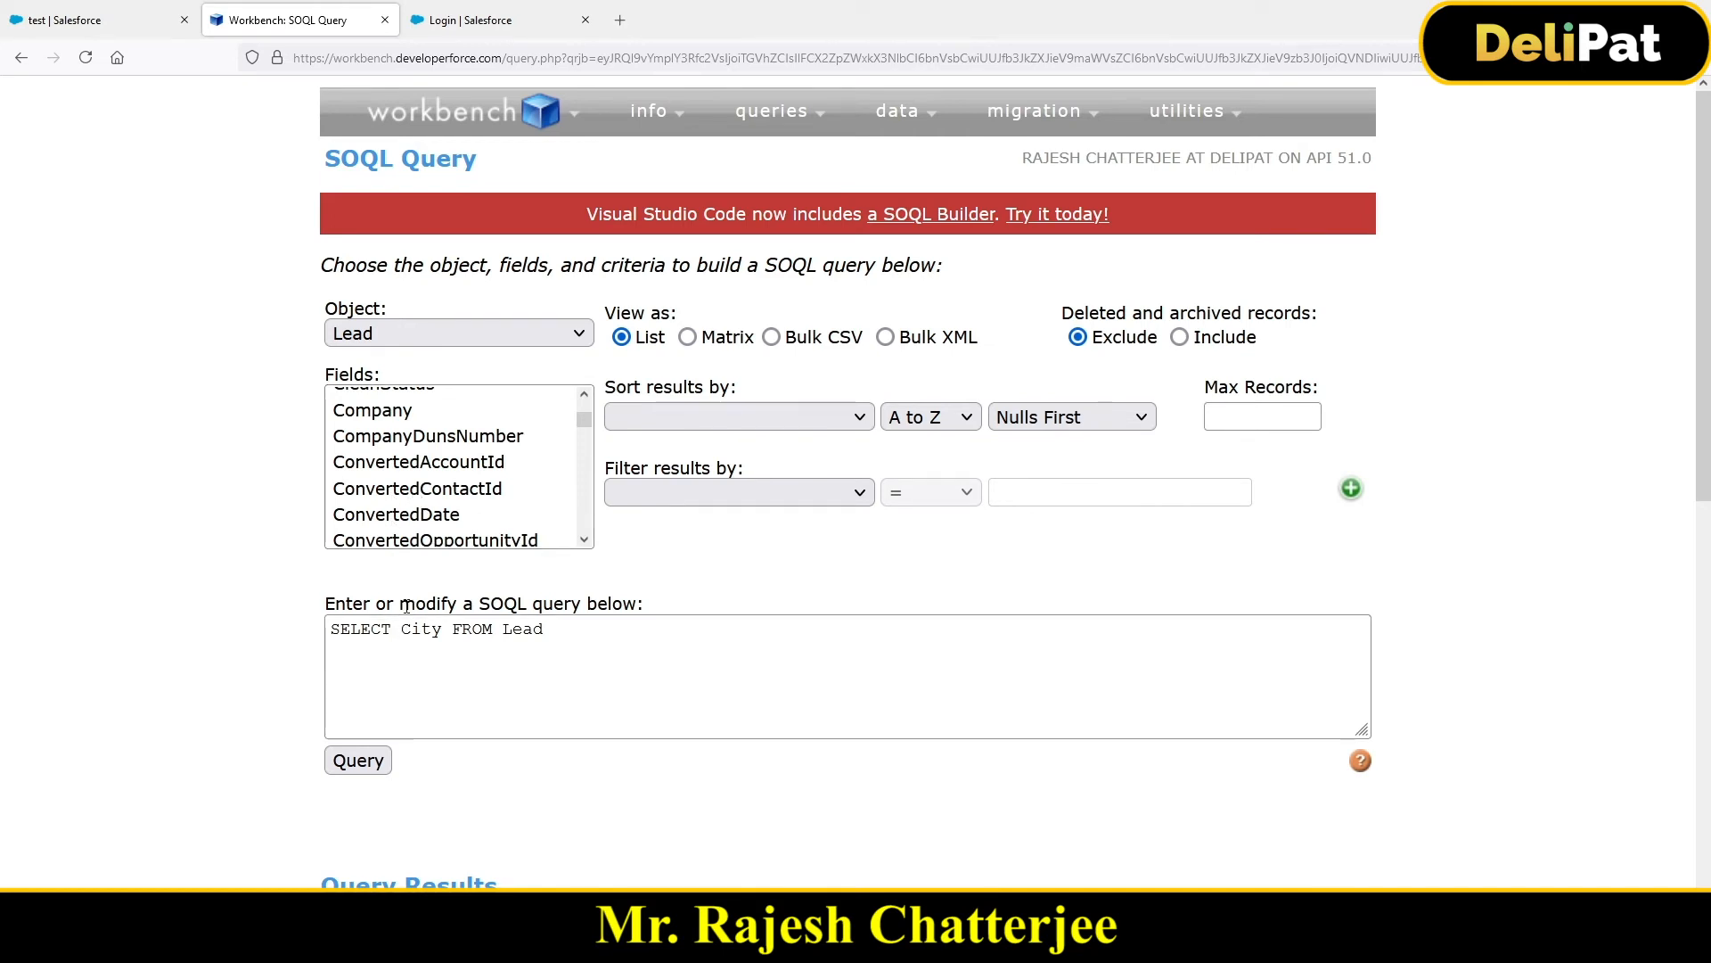
{"action": "scroll", "coordinate": [407, 524], "scroll_direction": "down", "scroll_amount": 2}
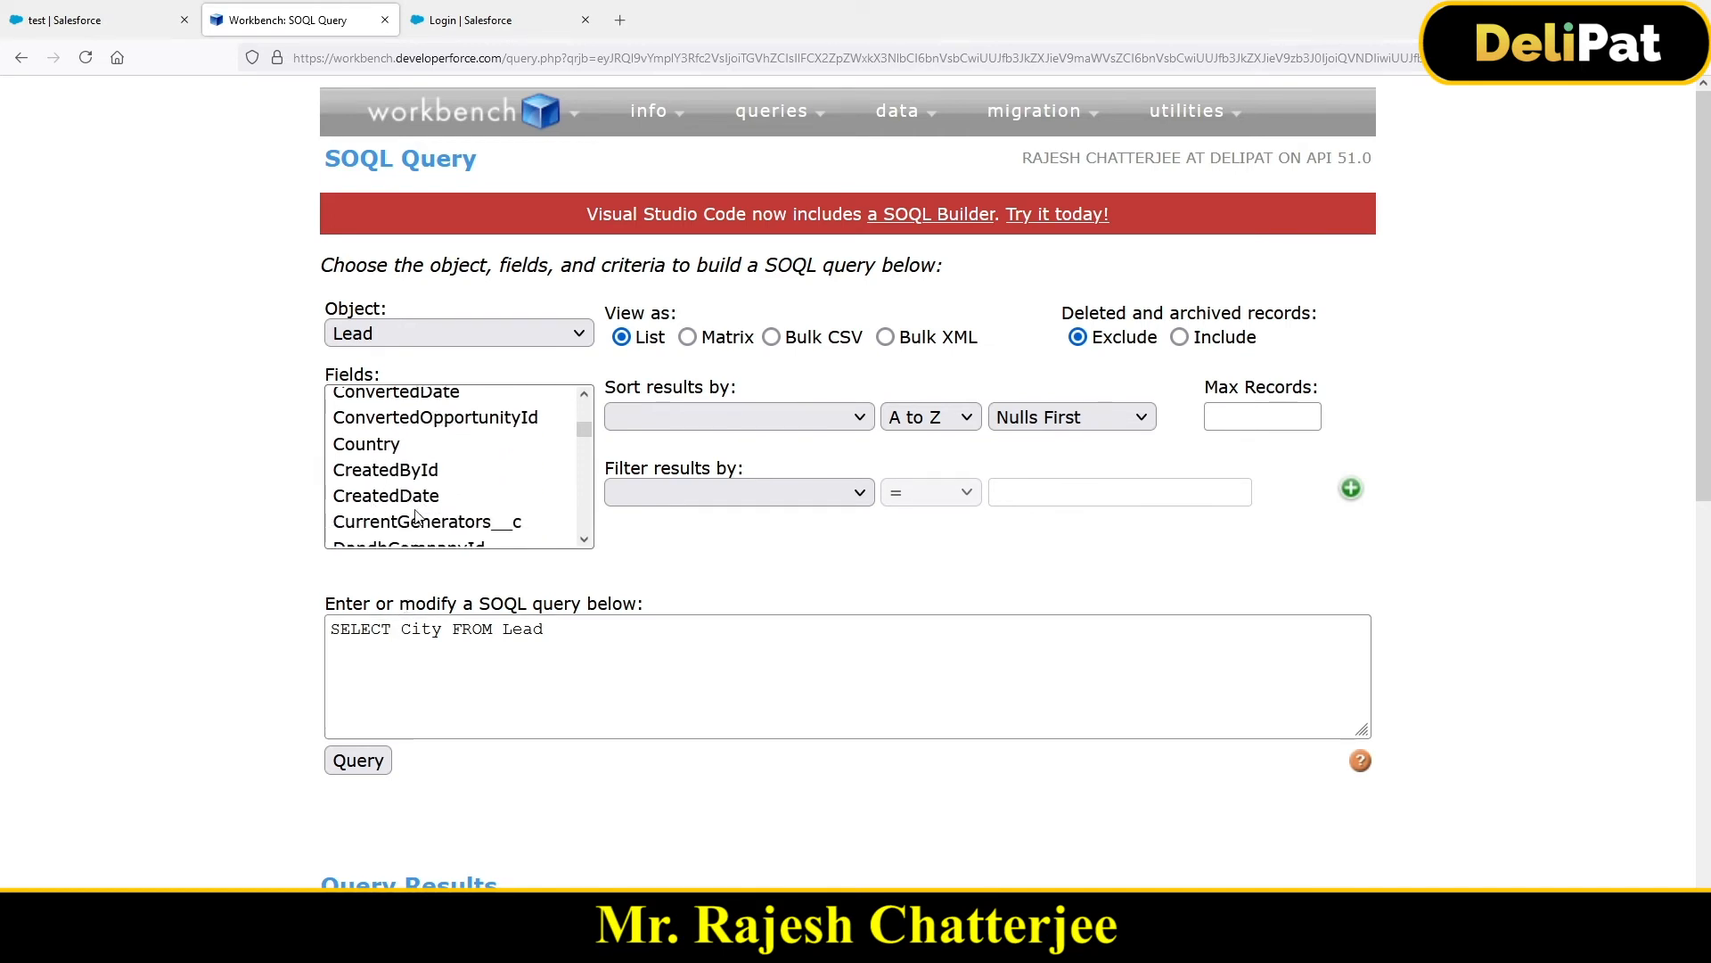
{"action": "left_click", "coordinate": [373, 452], "text": "ctrl"}
{"action": "scroll", "coordinate": [412, 514], "scroll_direction": "down", "scroll_amount": 2}
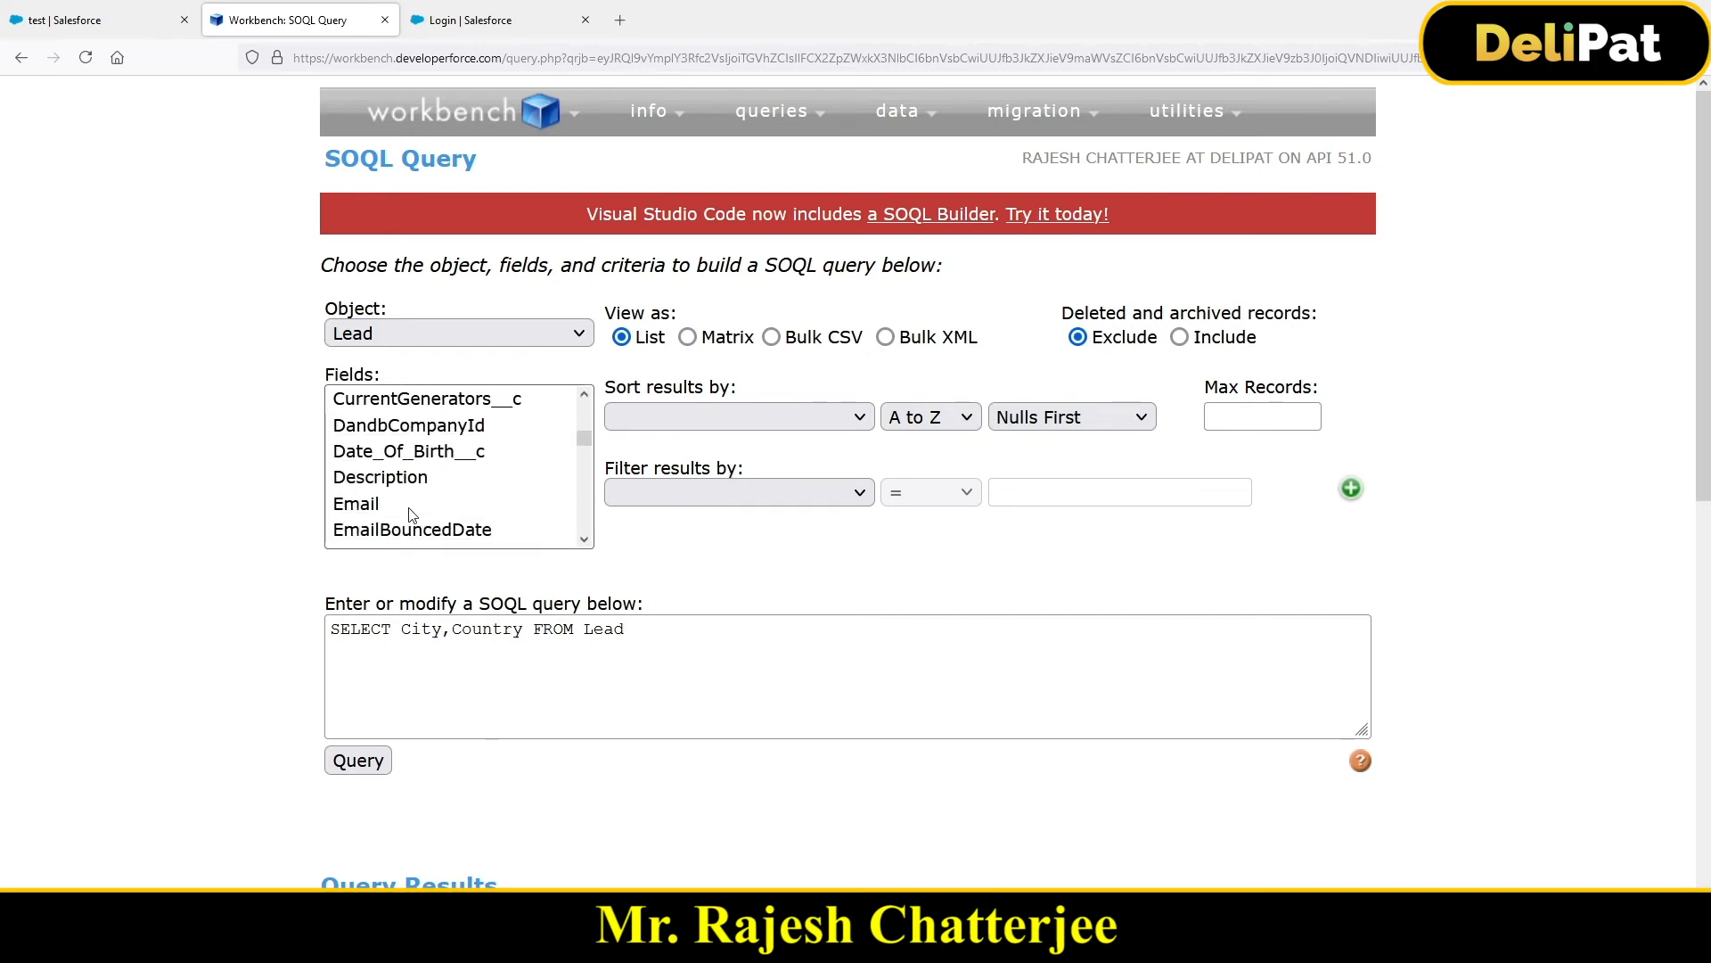
{"action": "left_click", "coordinate": [378, 504], "text": "ctrl"}
{"action": "scroll", "coordinate": [429, 496], "scroll_direction": "down", "scroll_amount": 2}
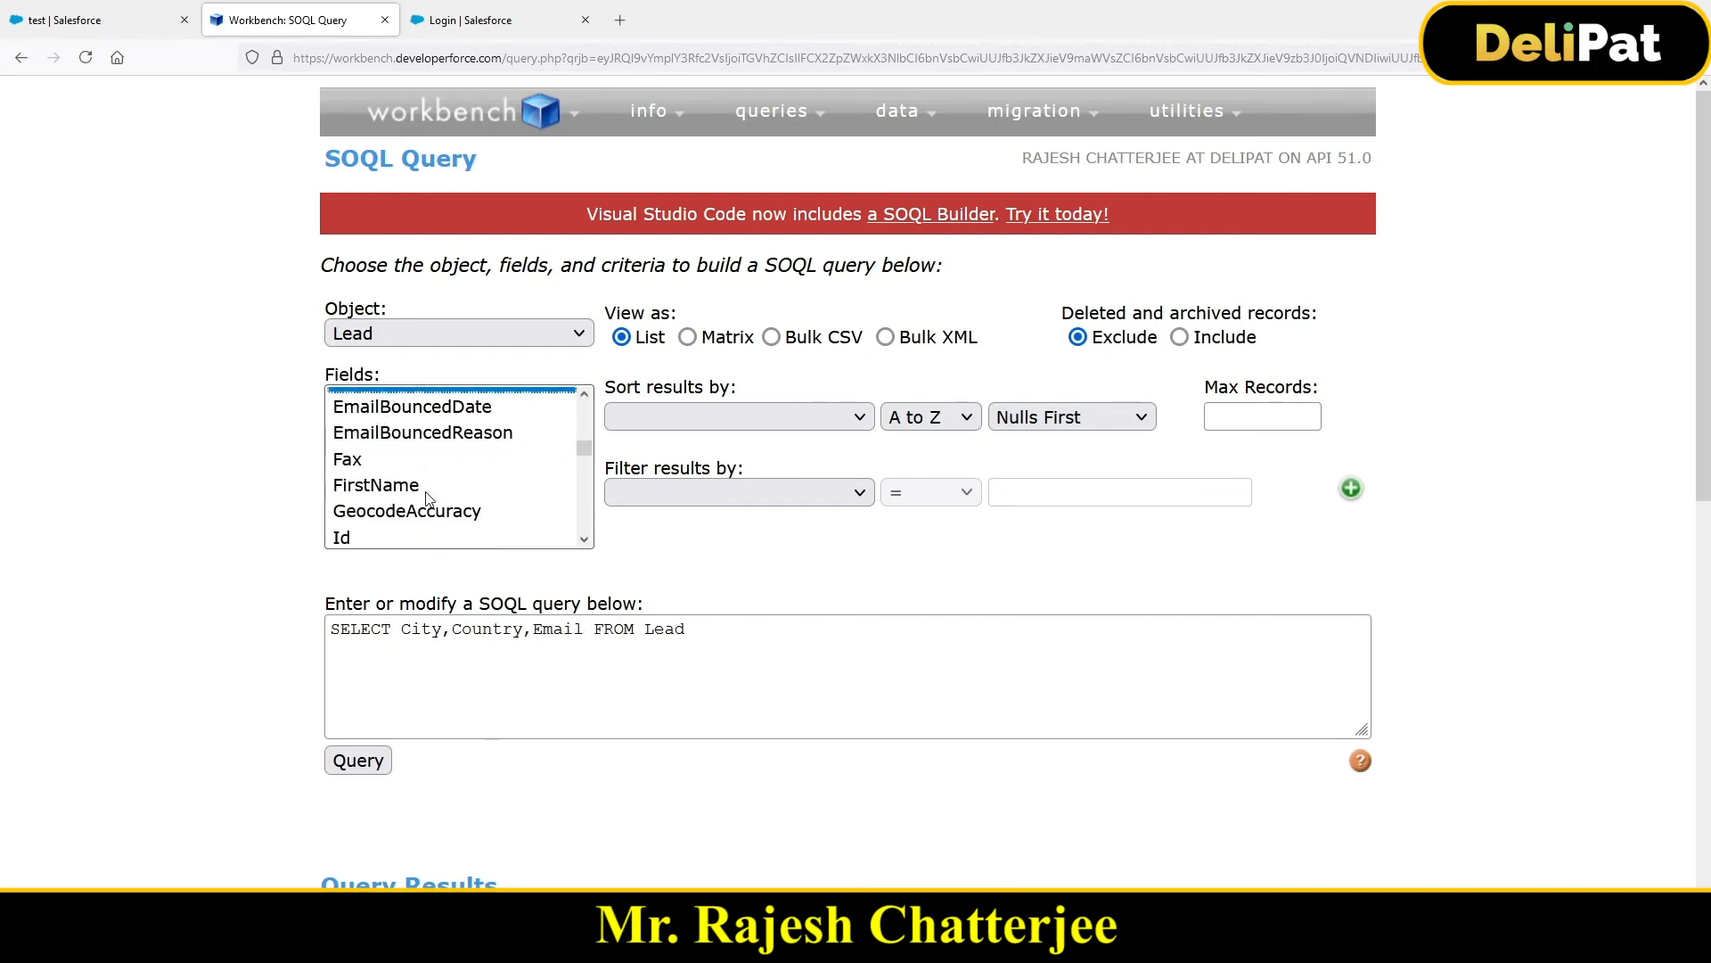
{"action": "left_click", "coordinate": [345, 536], "text": "ctrl"}
{"action": "left_click", "coordinate": [378, 484], "text": "ctrl"}
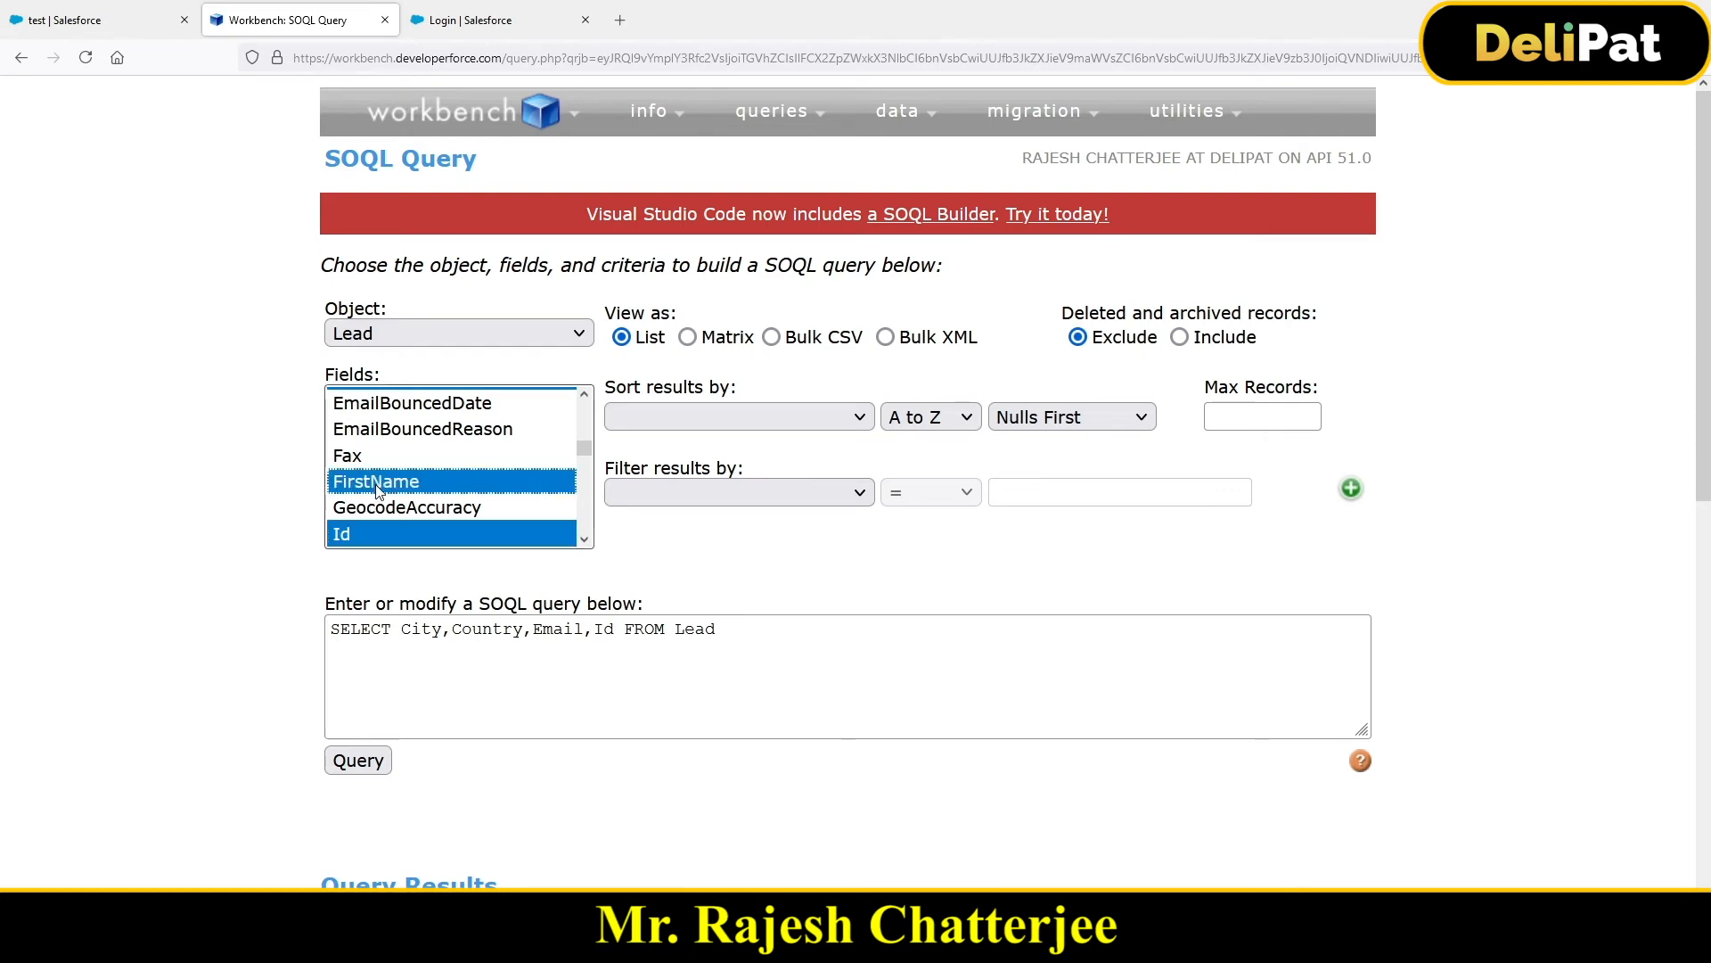
Step: Add the Name field and run 'SELECT City,Country,Email,FirstName,Id,Name FROM Lead'
{"action": "scroll", "coordinate": [396, 526], "scroll_direction": "down", "scroll_amount": 3}
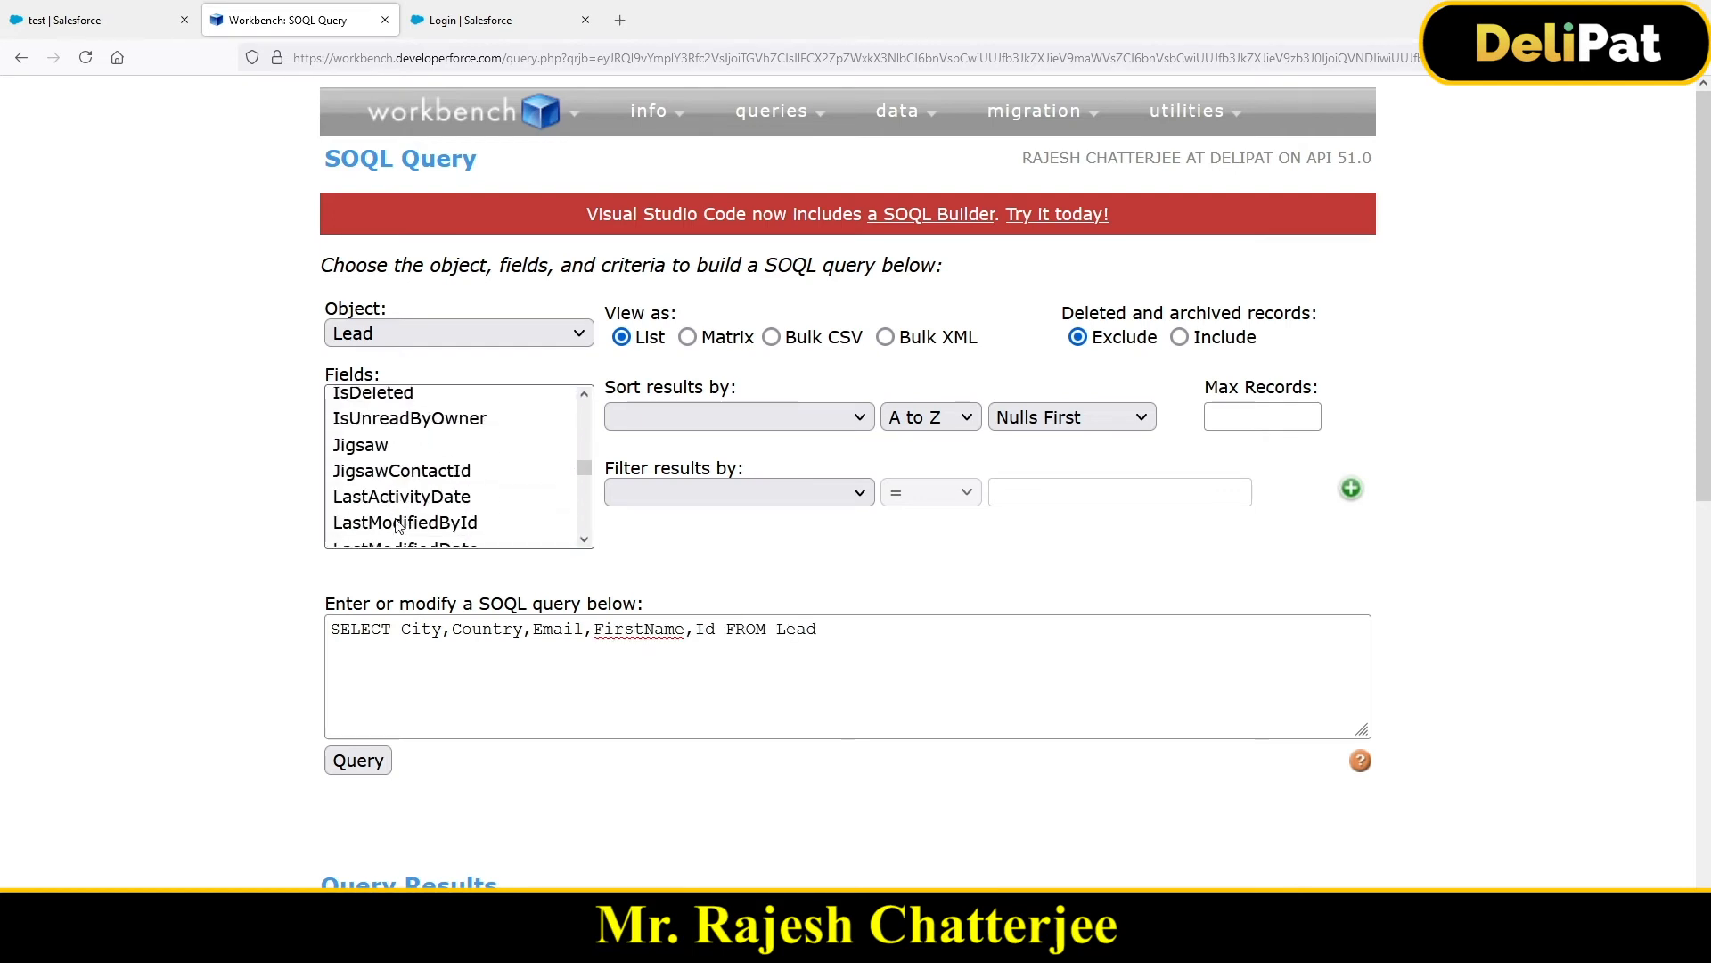
{"action": "scroll", "coordinate": [397, 525], "scroll_direction": "down", "scroll_amount": 2}
{"action": "scroll", "coordinate": [392, 529], "scroll_direction": "down", "scroll_amount": 2}
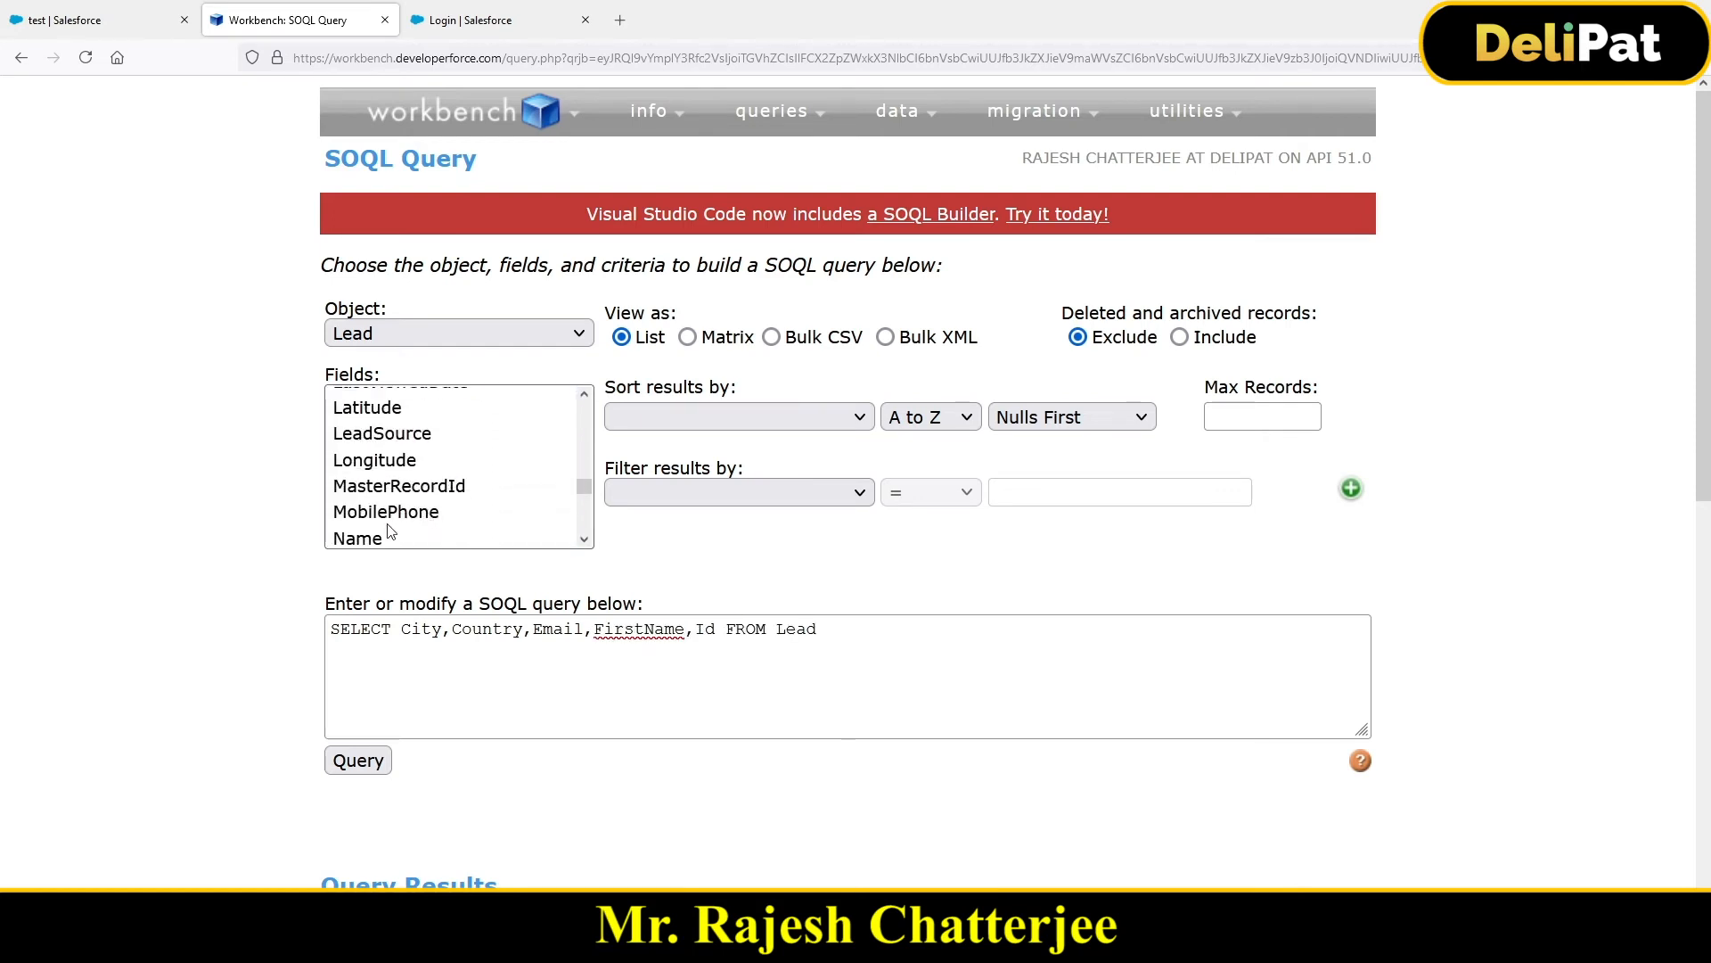
{"action": "scroll", "coordinate": [393, 533], "scroll_direction": "down", "scroll_amount": 2}
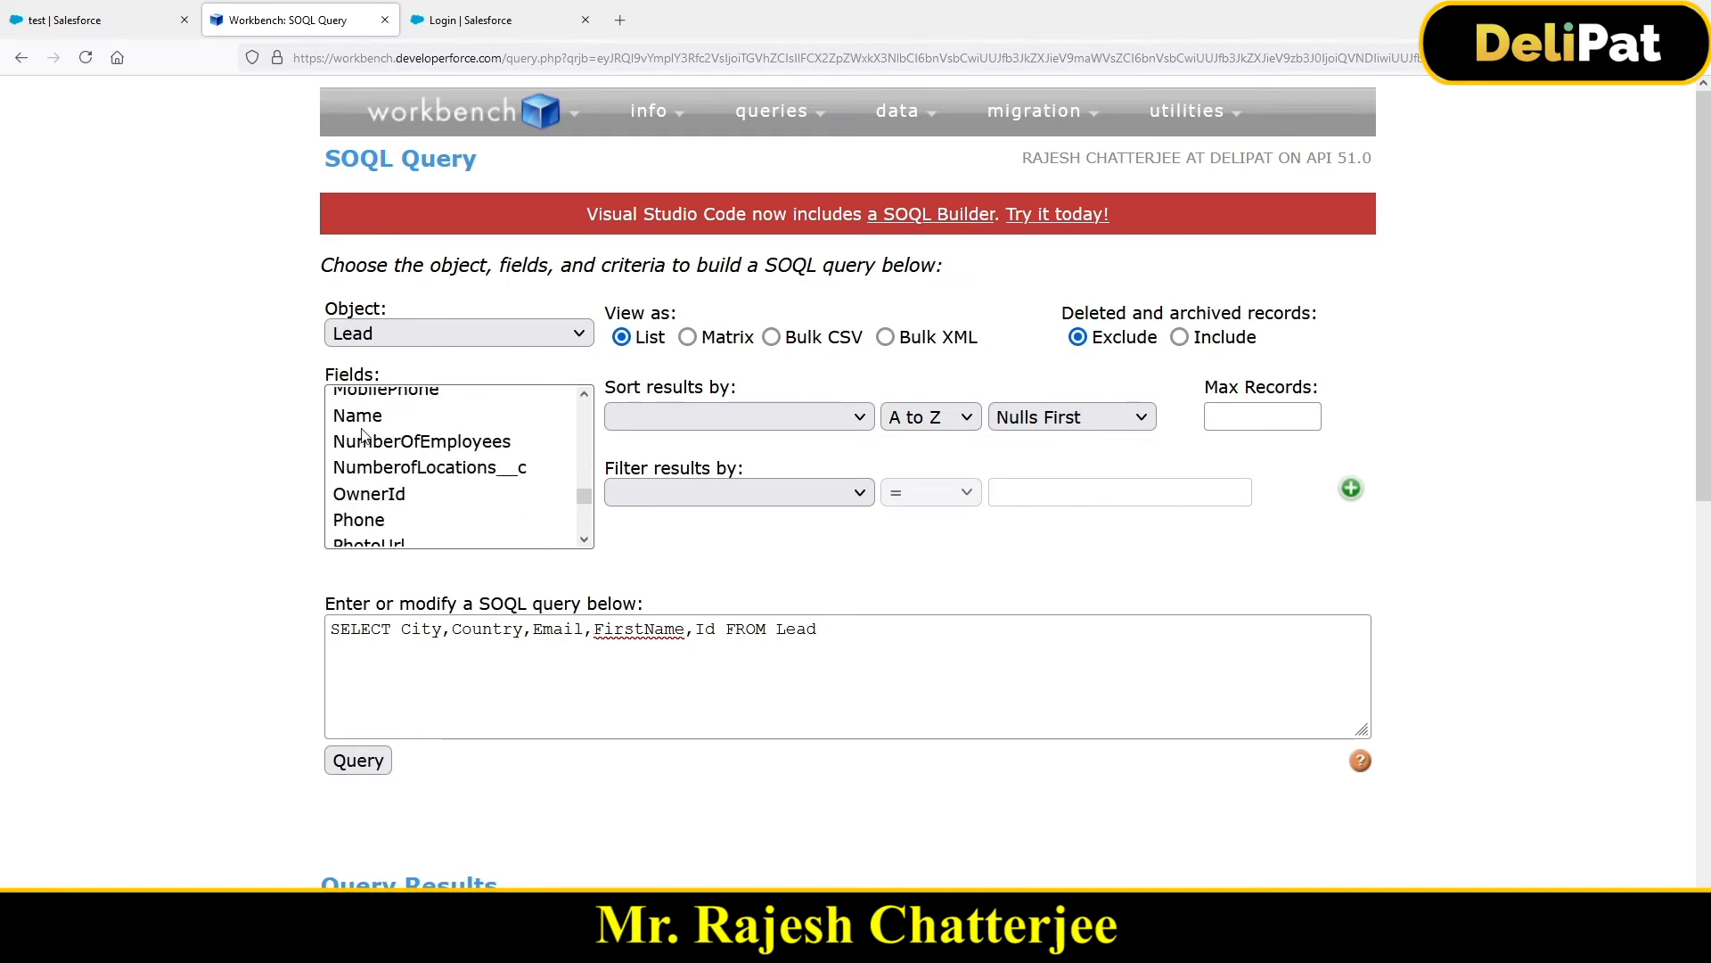
{"action": "scroll", "coordinate": [396, 479], "scroll_direction": "down", "scroll_amount": 2}
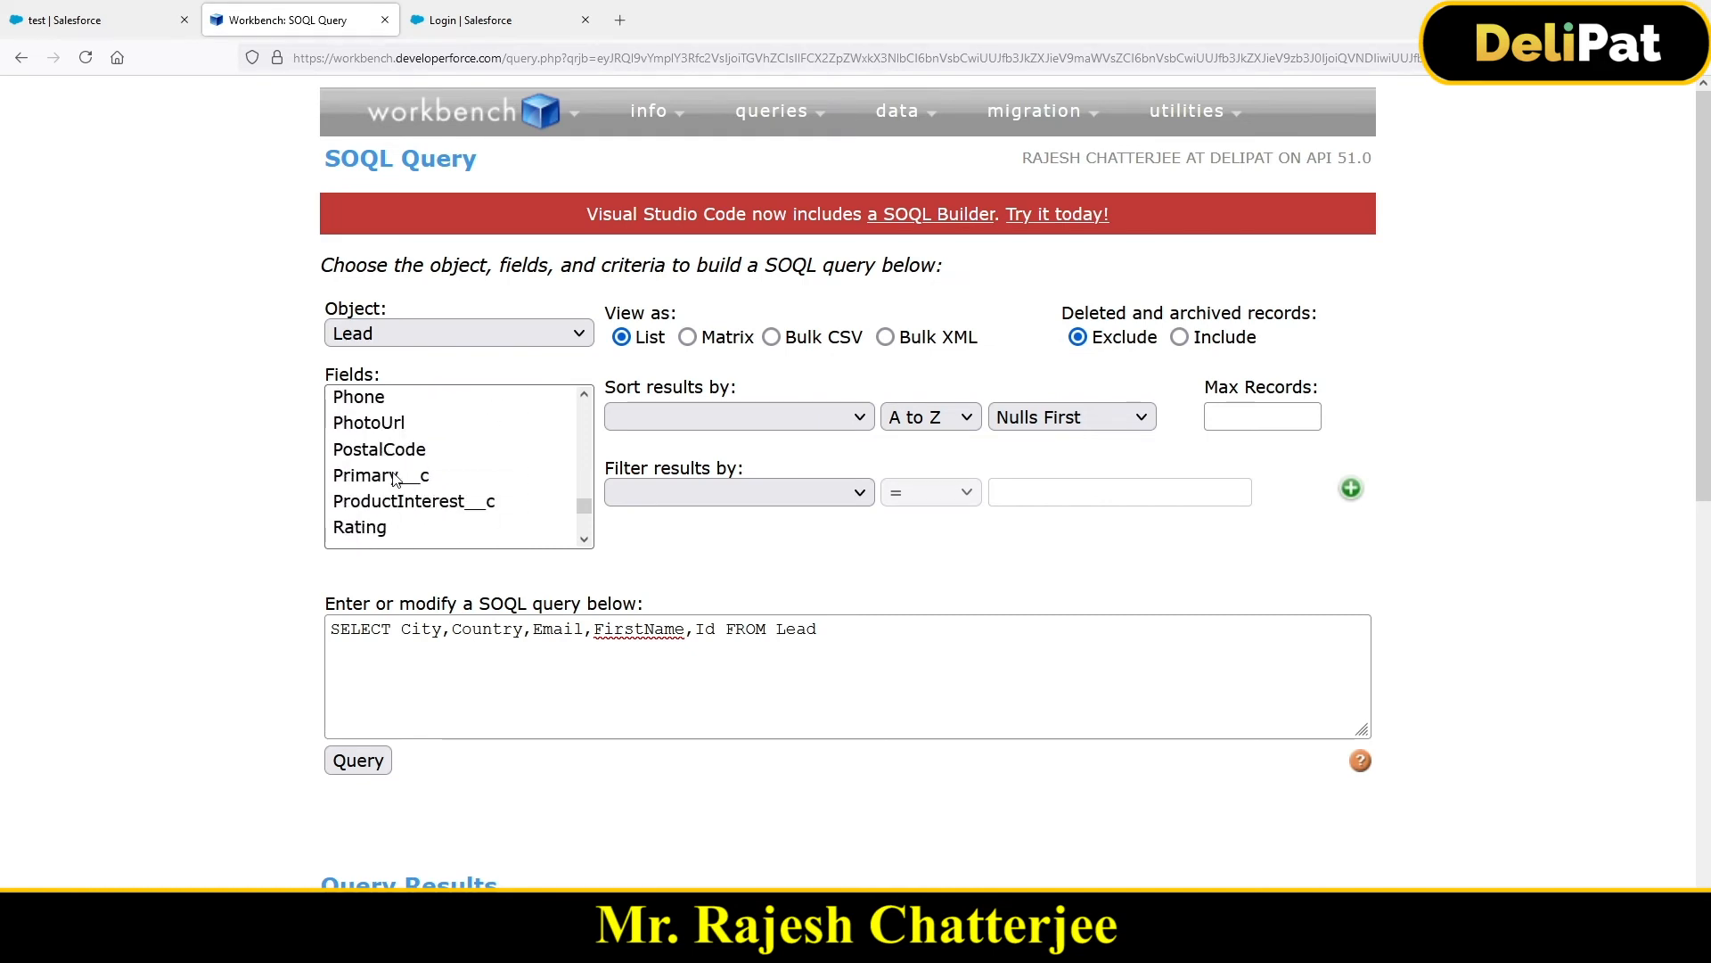
{"action": "scroll", "coordinate": [396, 479], "scroll_direction": "down", "scroll_amount": 2}
{"action": "scroll", "coordinate": [398, 480], "scroll_direction": "up", "scroll_amount": 9}
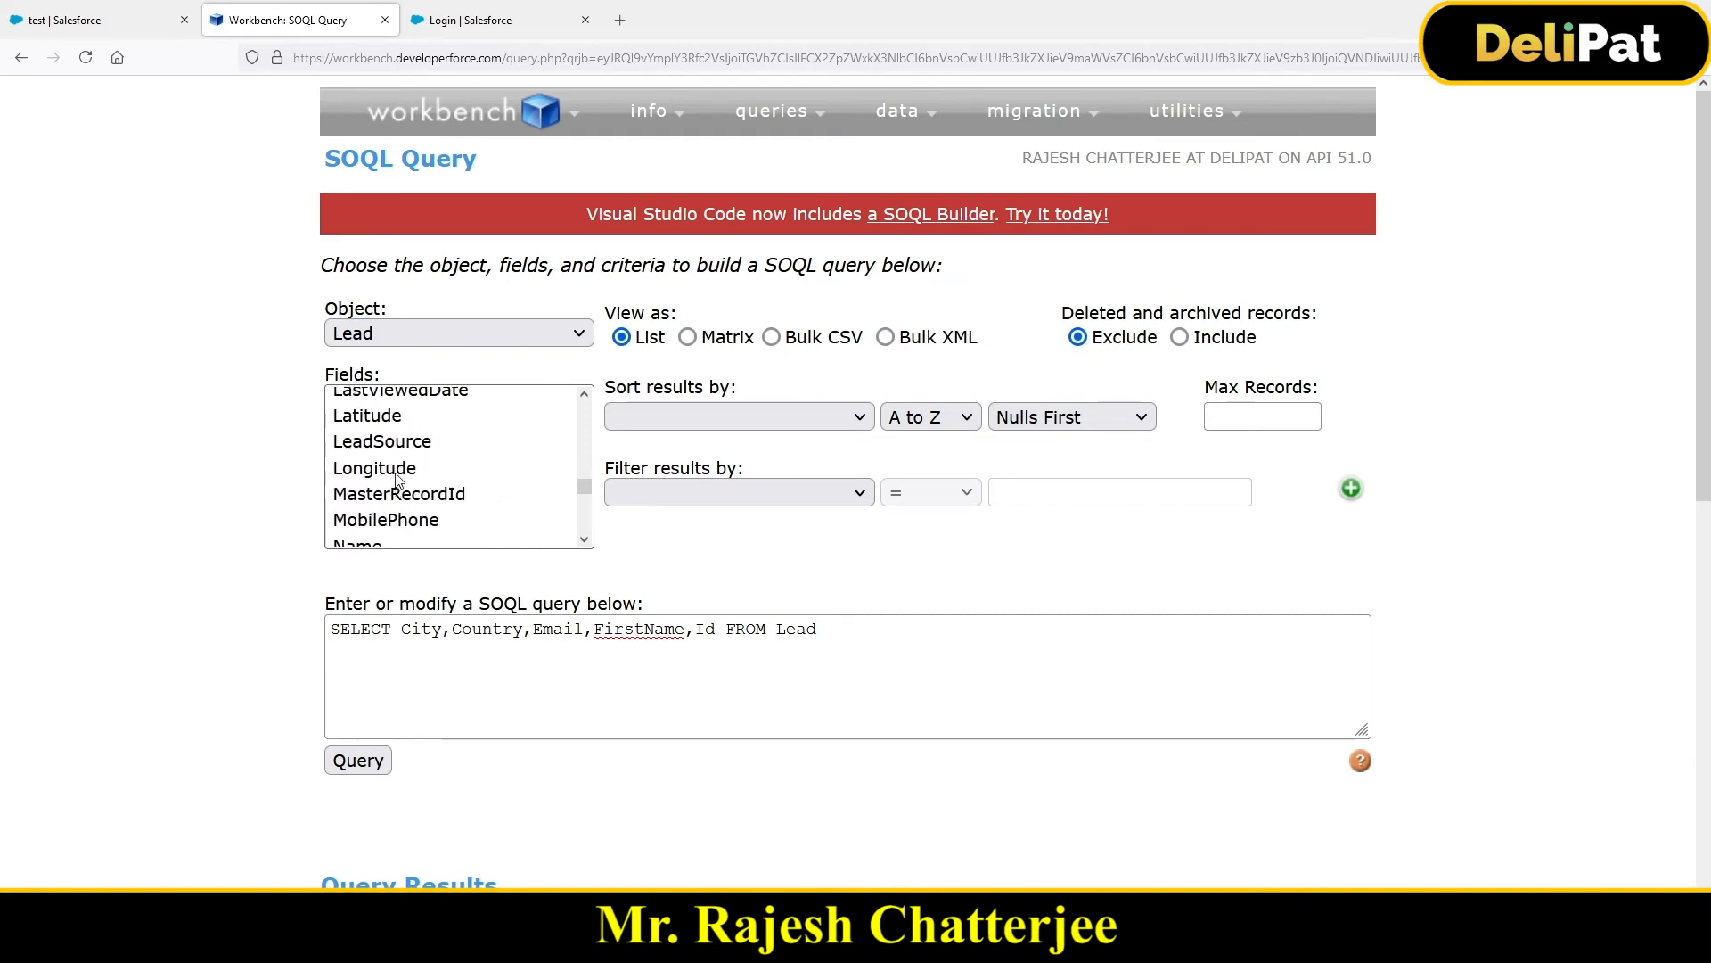
{"action": "scroll", "coordinate": [375, 485], "scroll_direction": "down", "scroll_amount": 4}
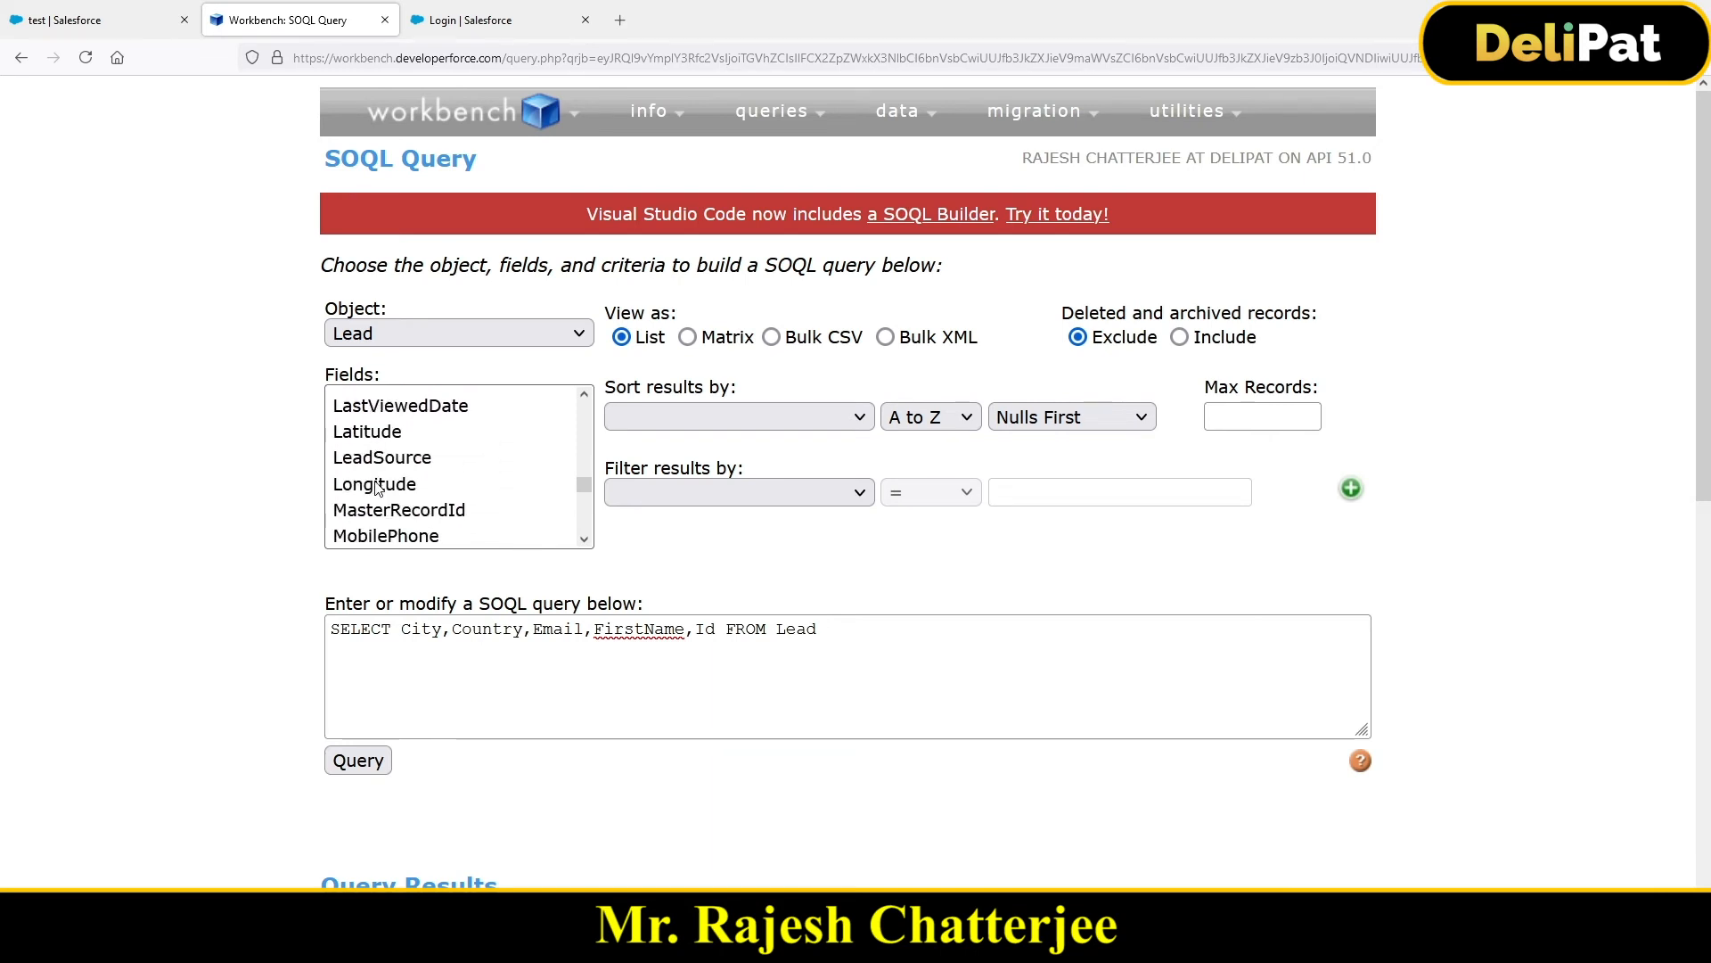
{"action": "left_click", "coordinate": [372, 539], "text": "ctrl"}
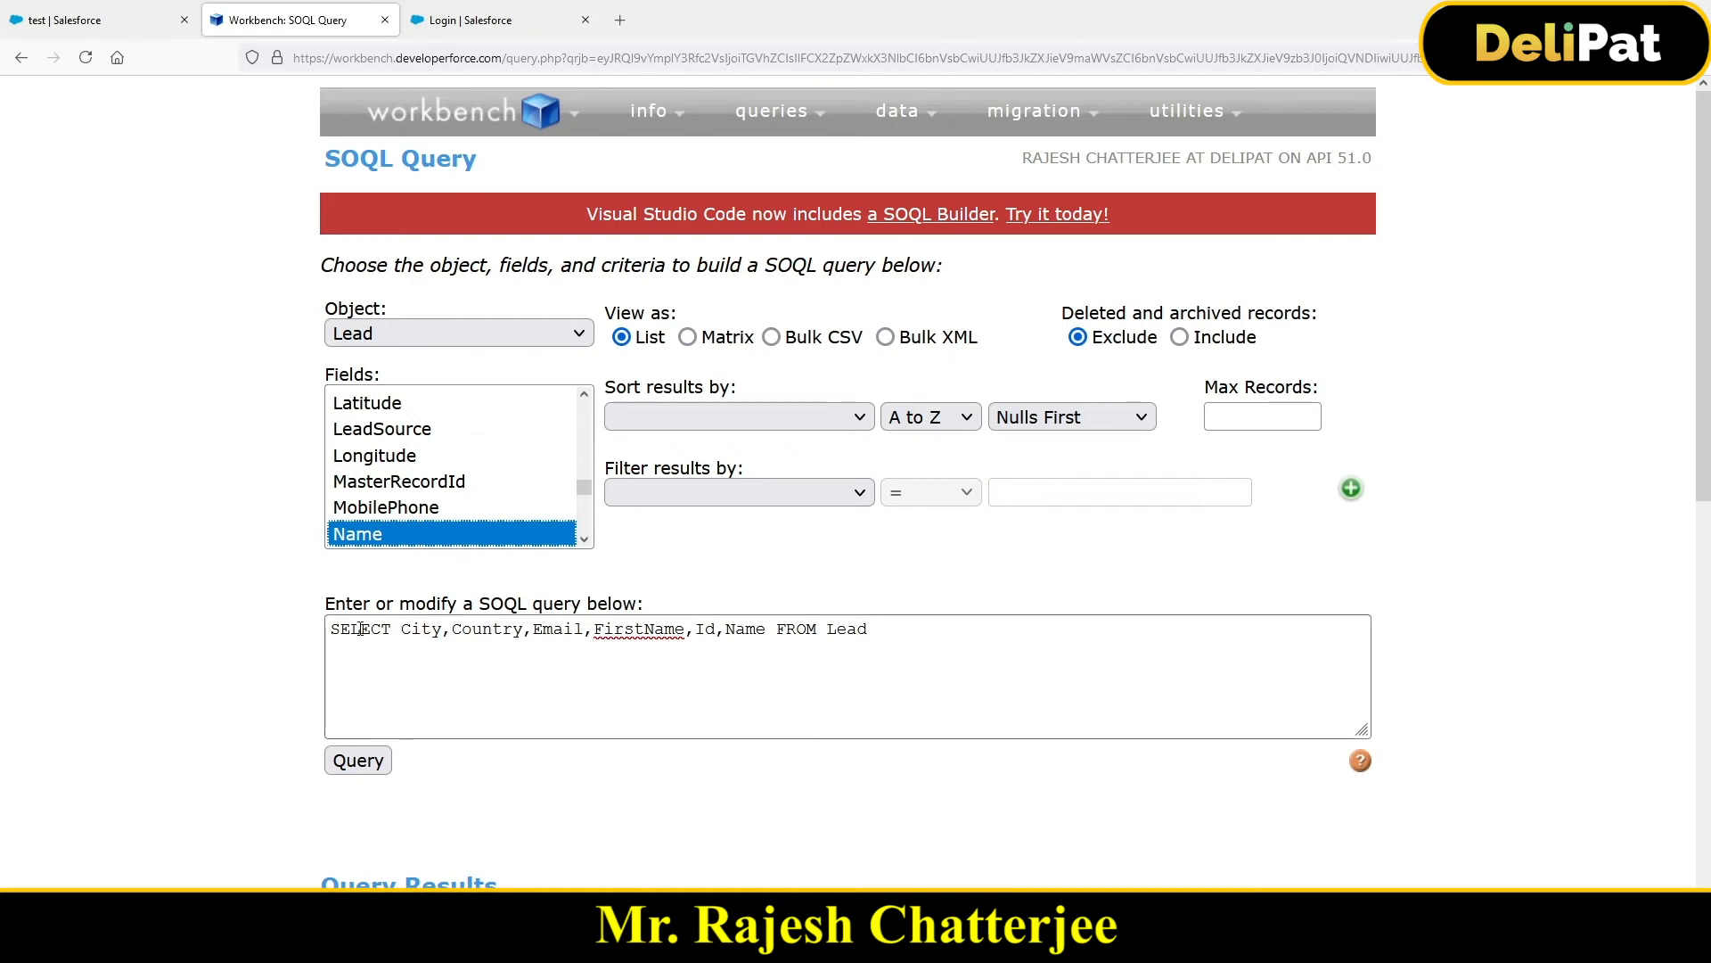
{"action": "left_click_drag", "start_coordinate": [355, 632], "coordinate": [803, 650]}
{"action": "left_click", "coordinate": [771, 677]}
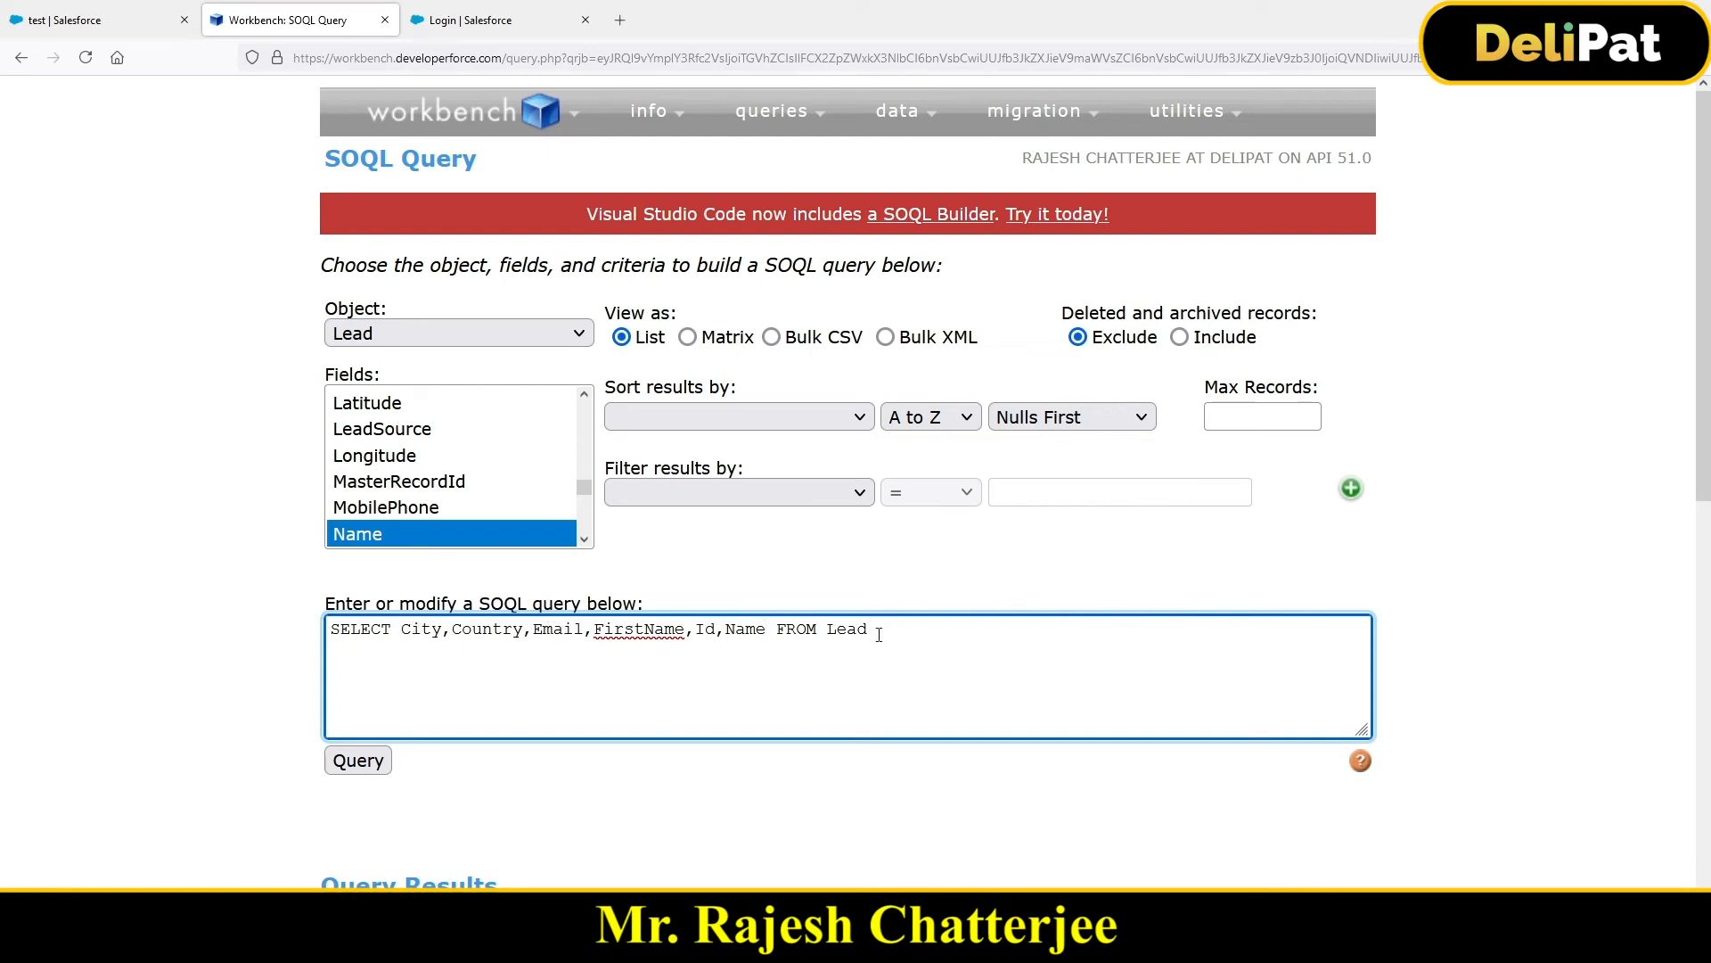
{"action": "left_click", "coordinate": [362, 767]}
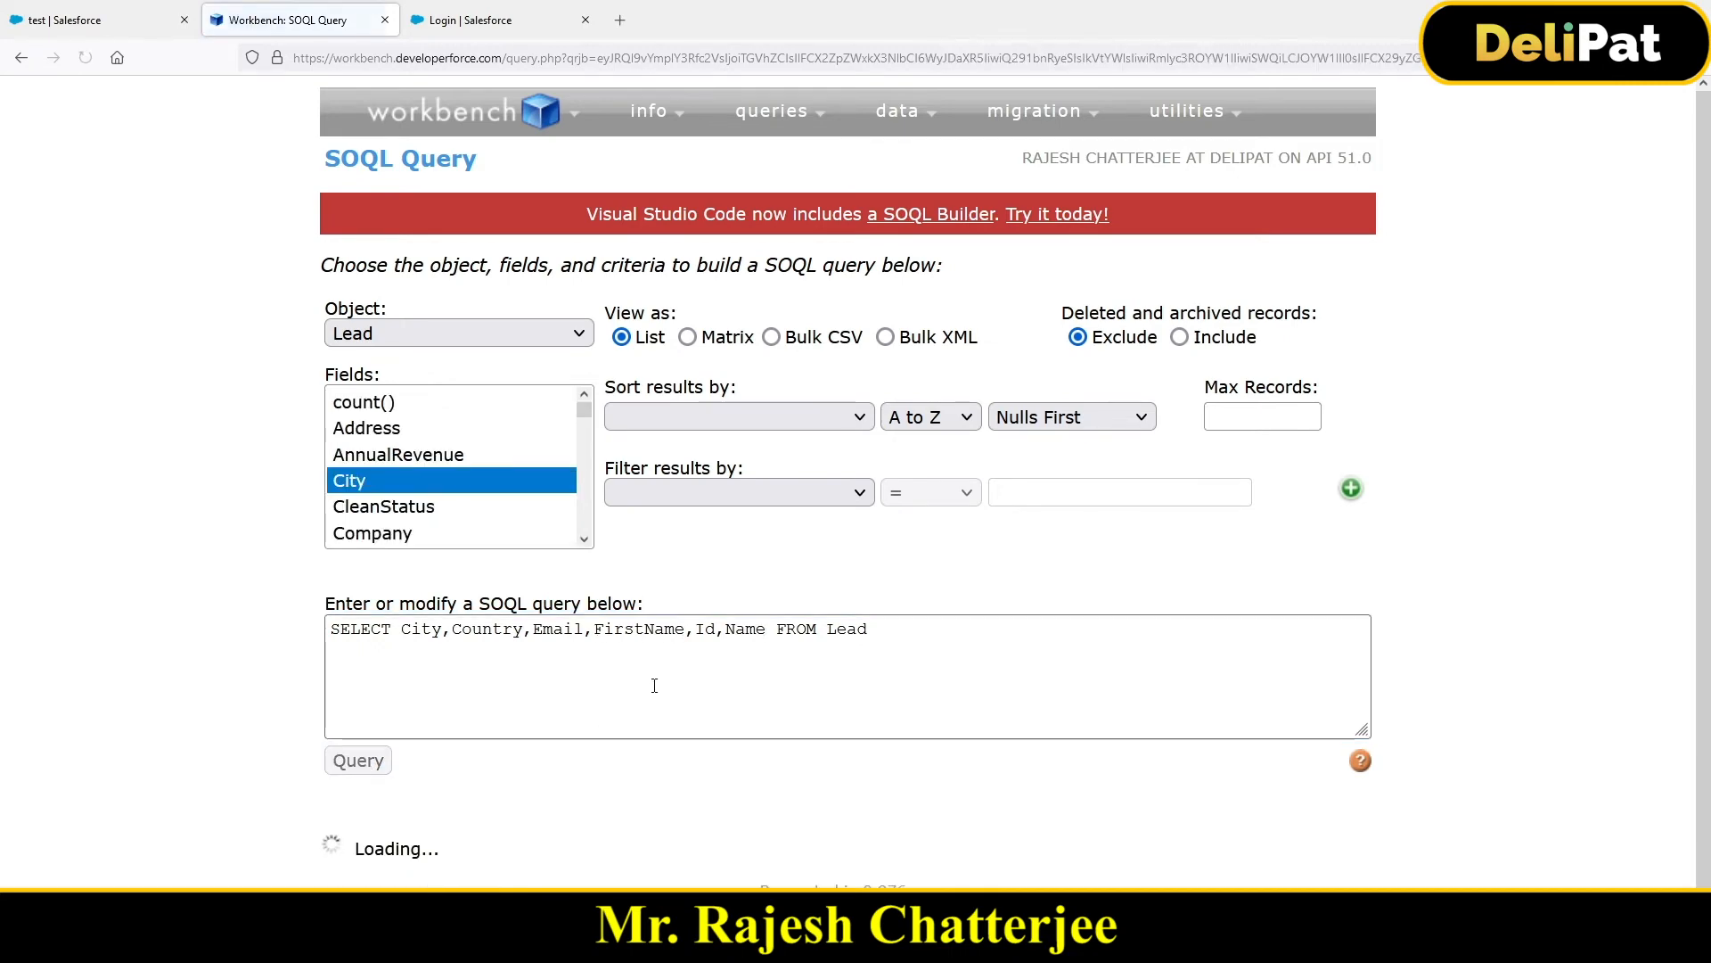
{"action": "scroll", "coordinate": [668, 657], "scroll_direction": "down", "scroll_amount": 2}
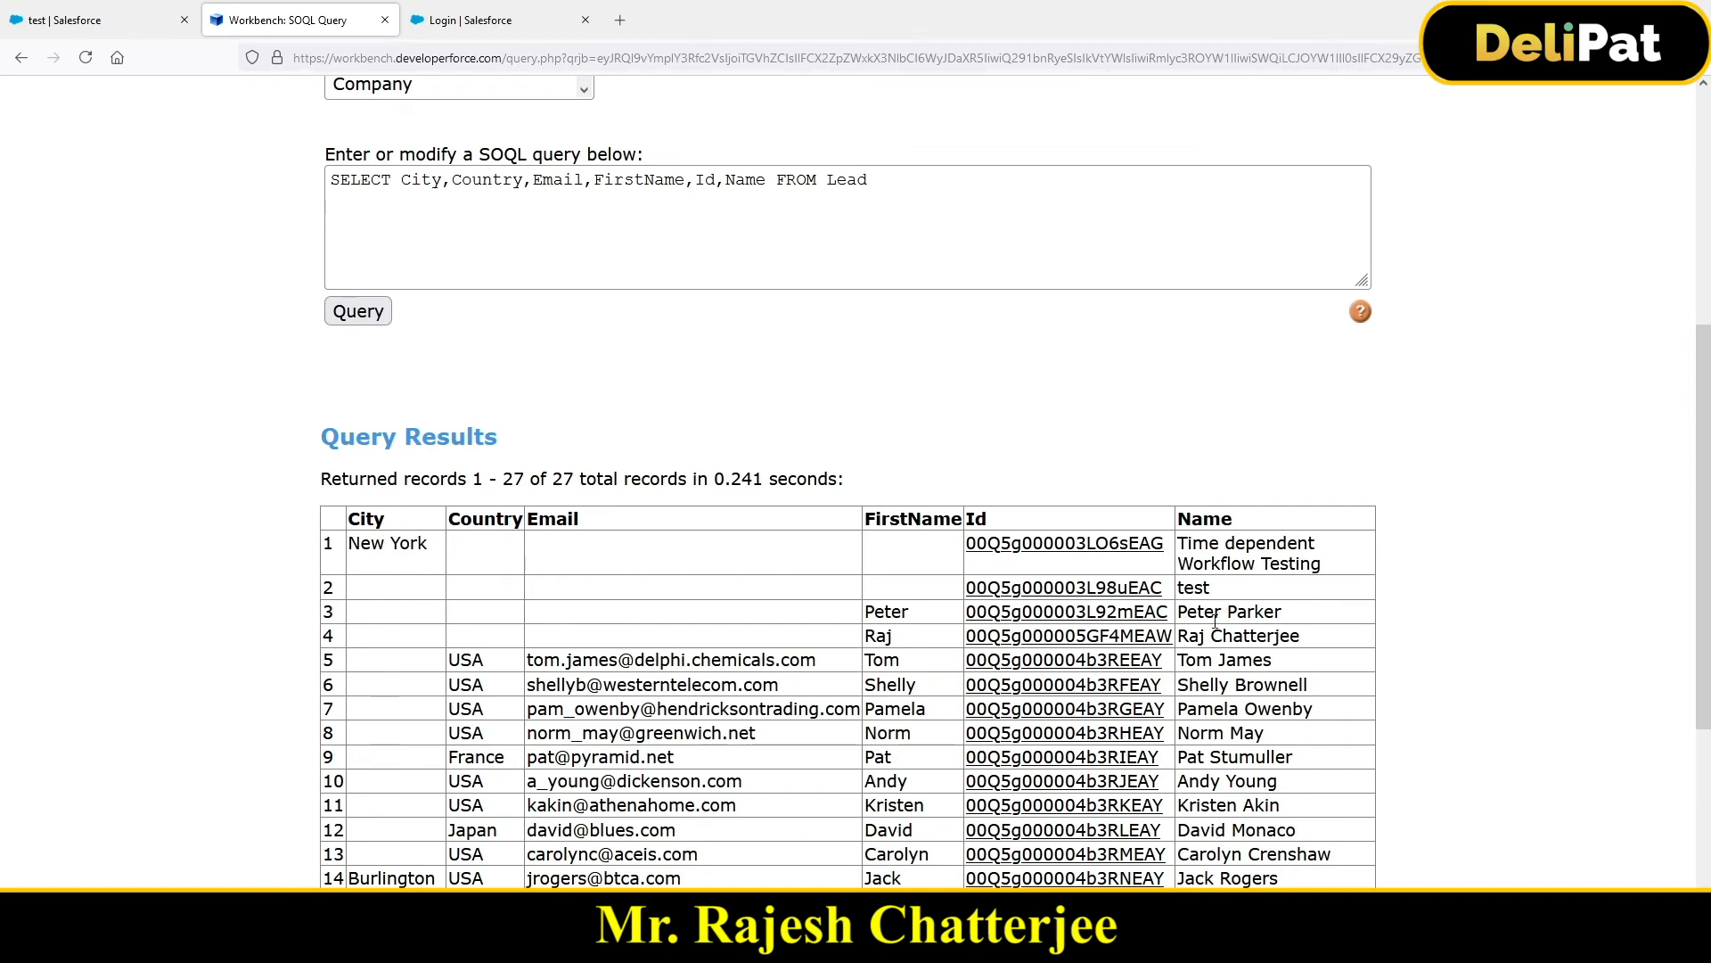
{"action": "scroll", "coordinate": [1070, 621], "scroll_direction": "down", "scroll_amount": 5}
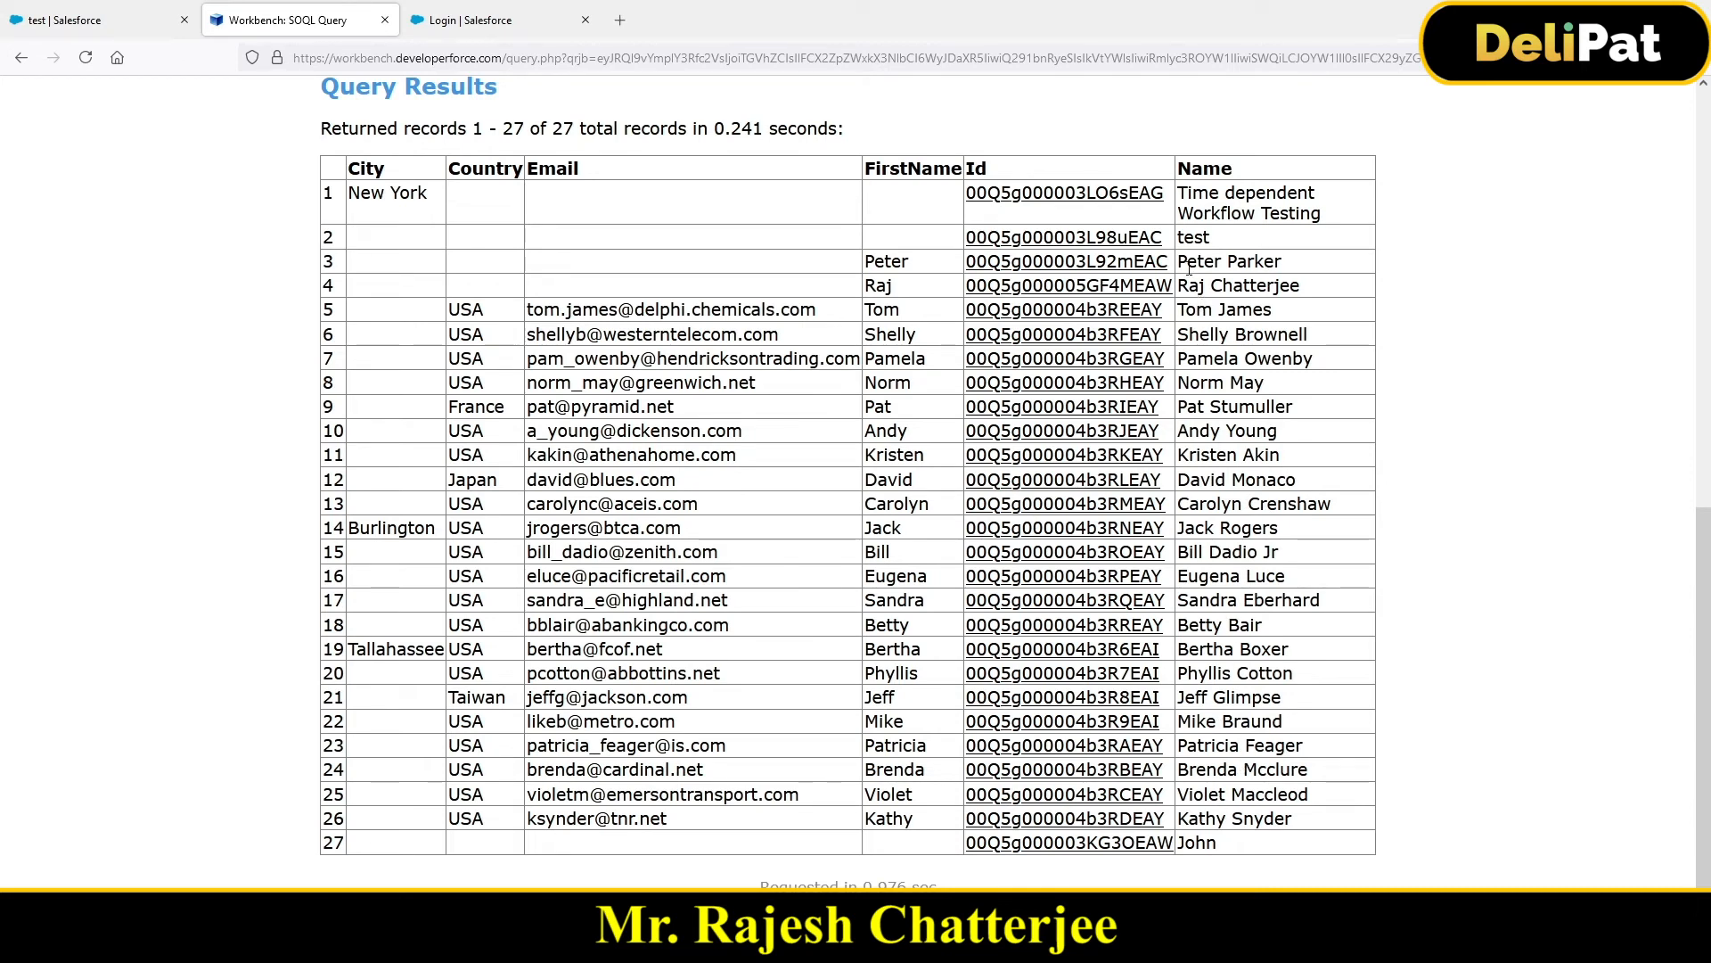
{"action": "left_click_drag", "start_coordinate": [1179, 268], "coordinate": [1281, 267]}
{"action": "key", "text": "ctrl+c"}
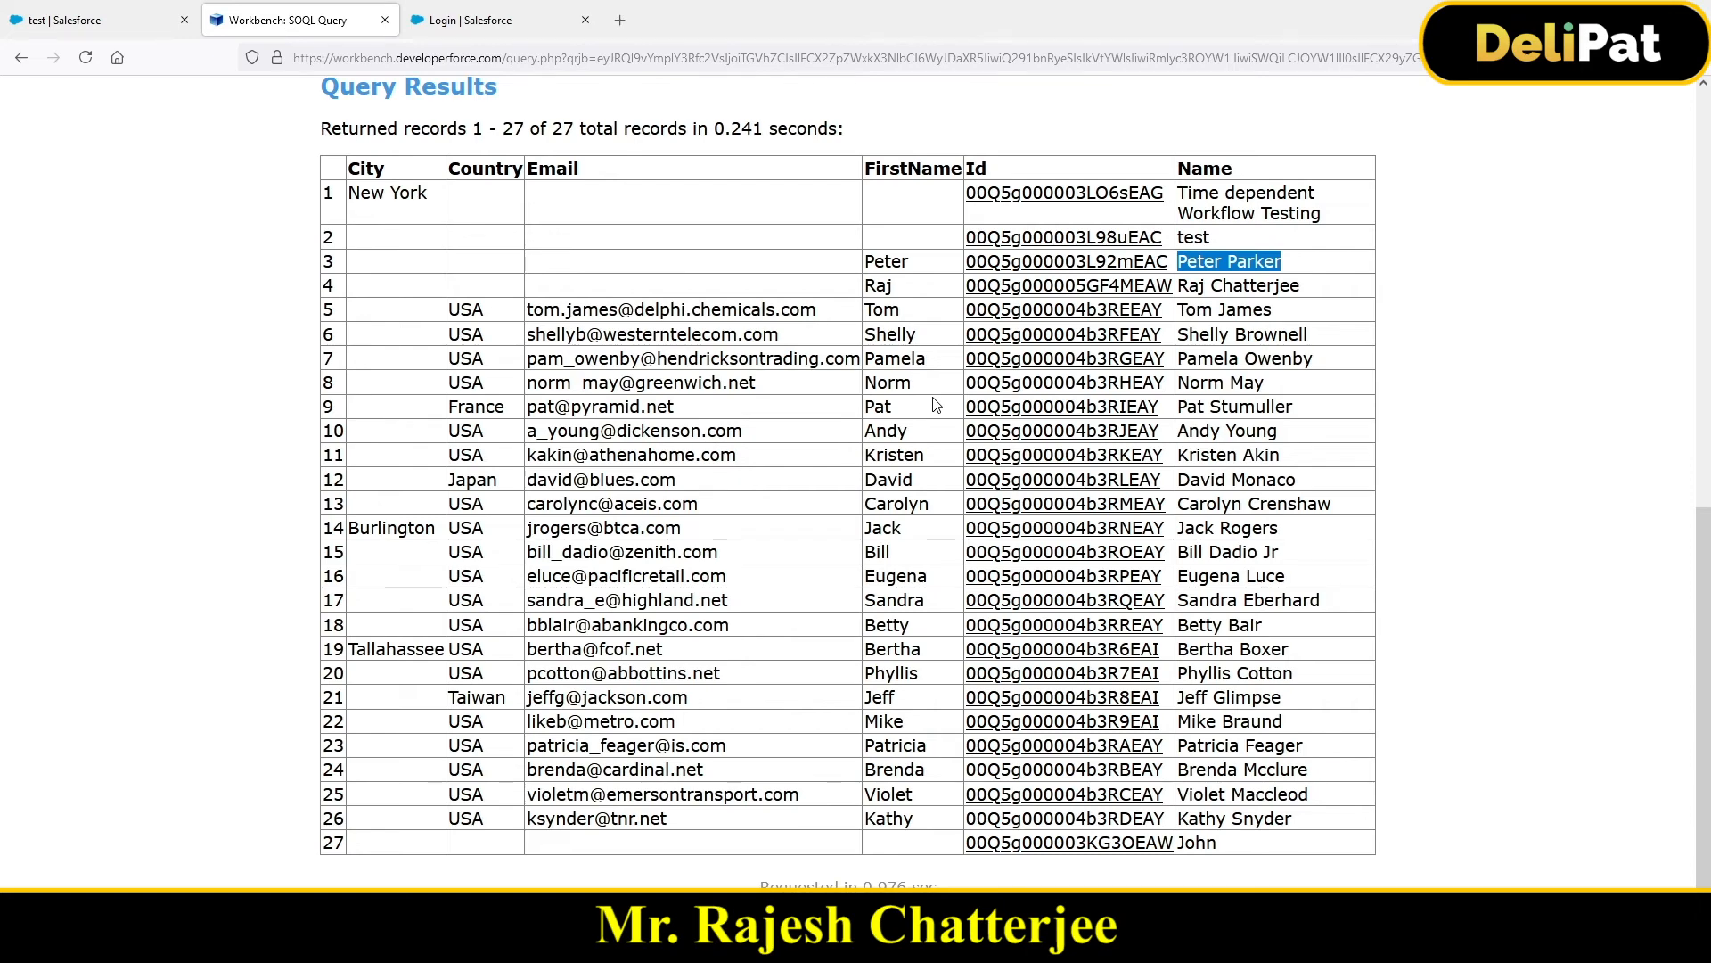
{"action": "scroll", "coordinate": [936, 406], "scroll_direction": "up", "scroll_amount": 6}
{"action": "scroll", "coordinate": [856, 499], "scroll_direction": "down", "scroll_amount": 3}
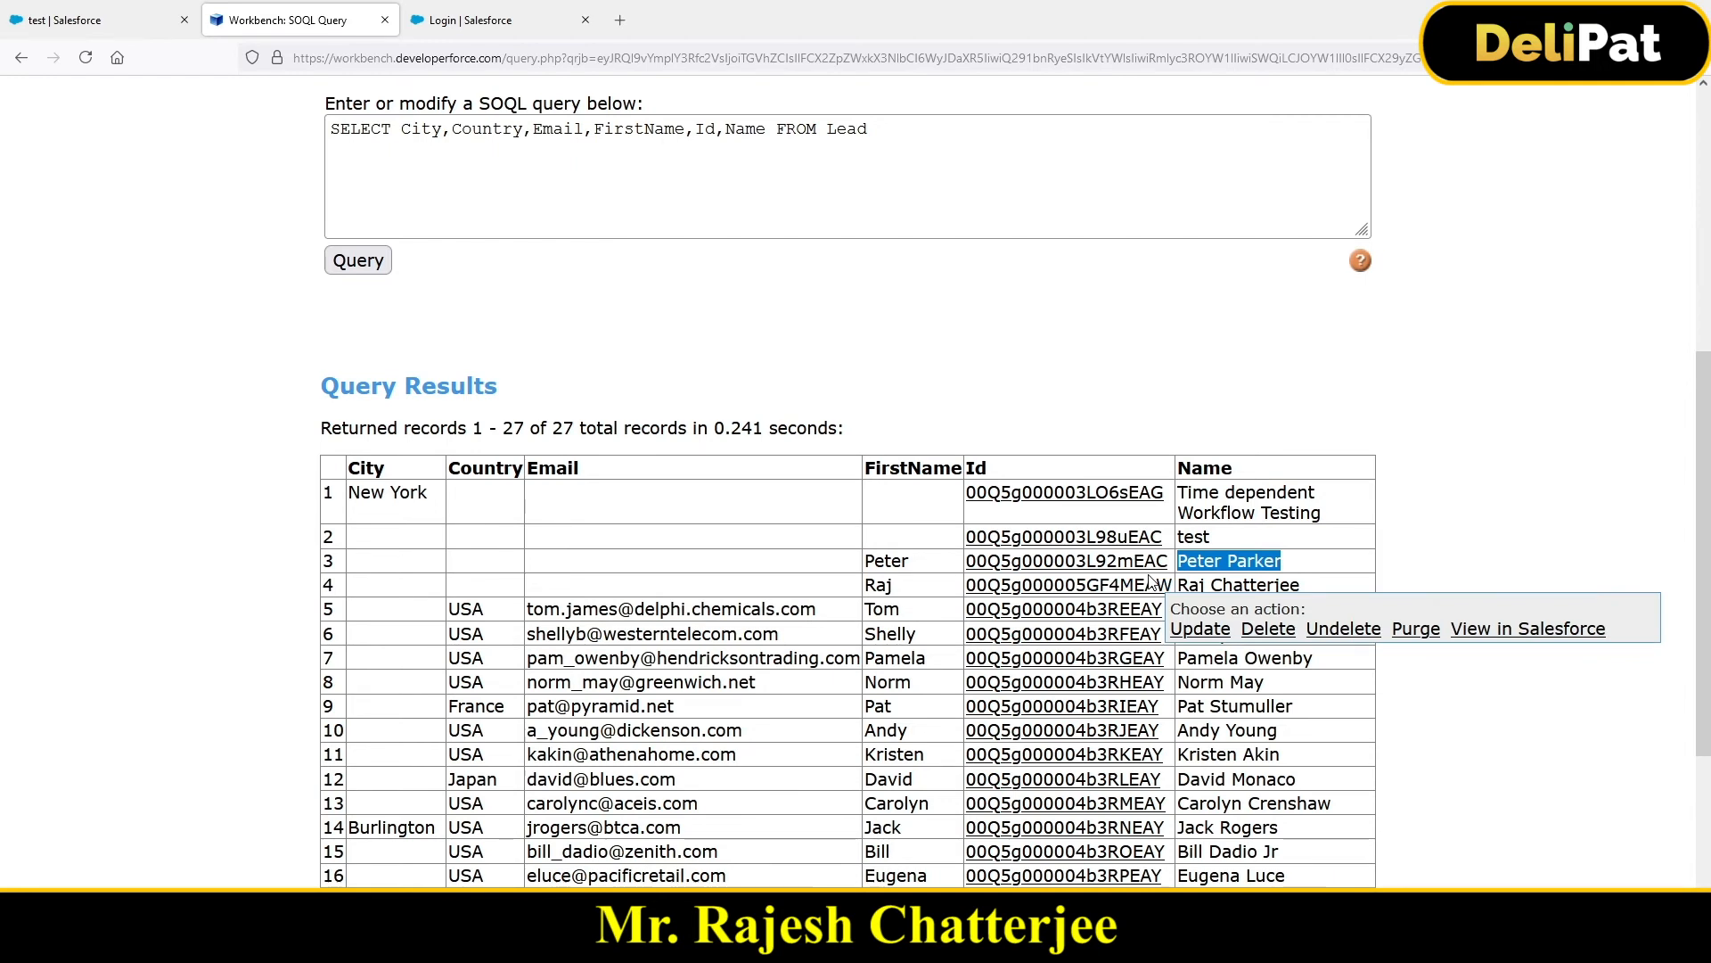
{"action": "mouse_move", "coordinate": [1026, 558]}
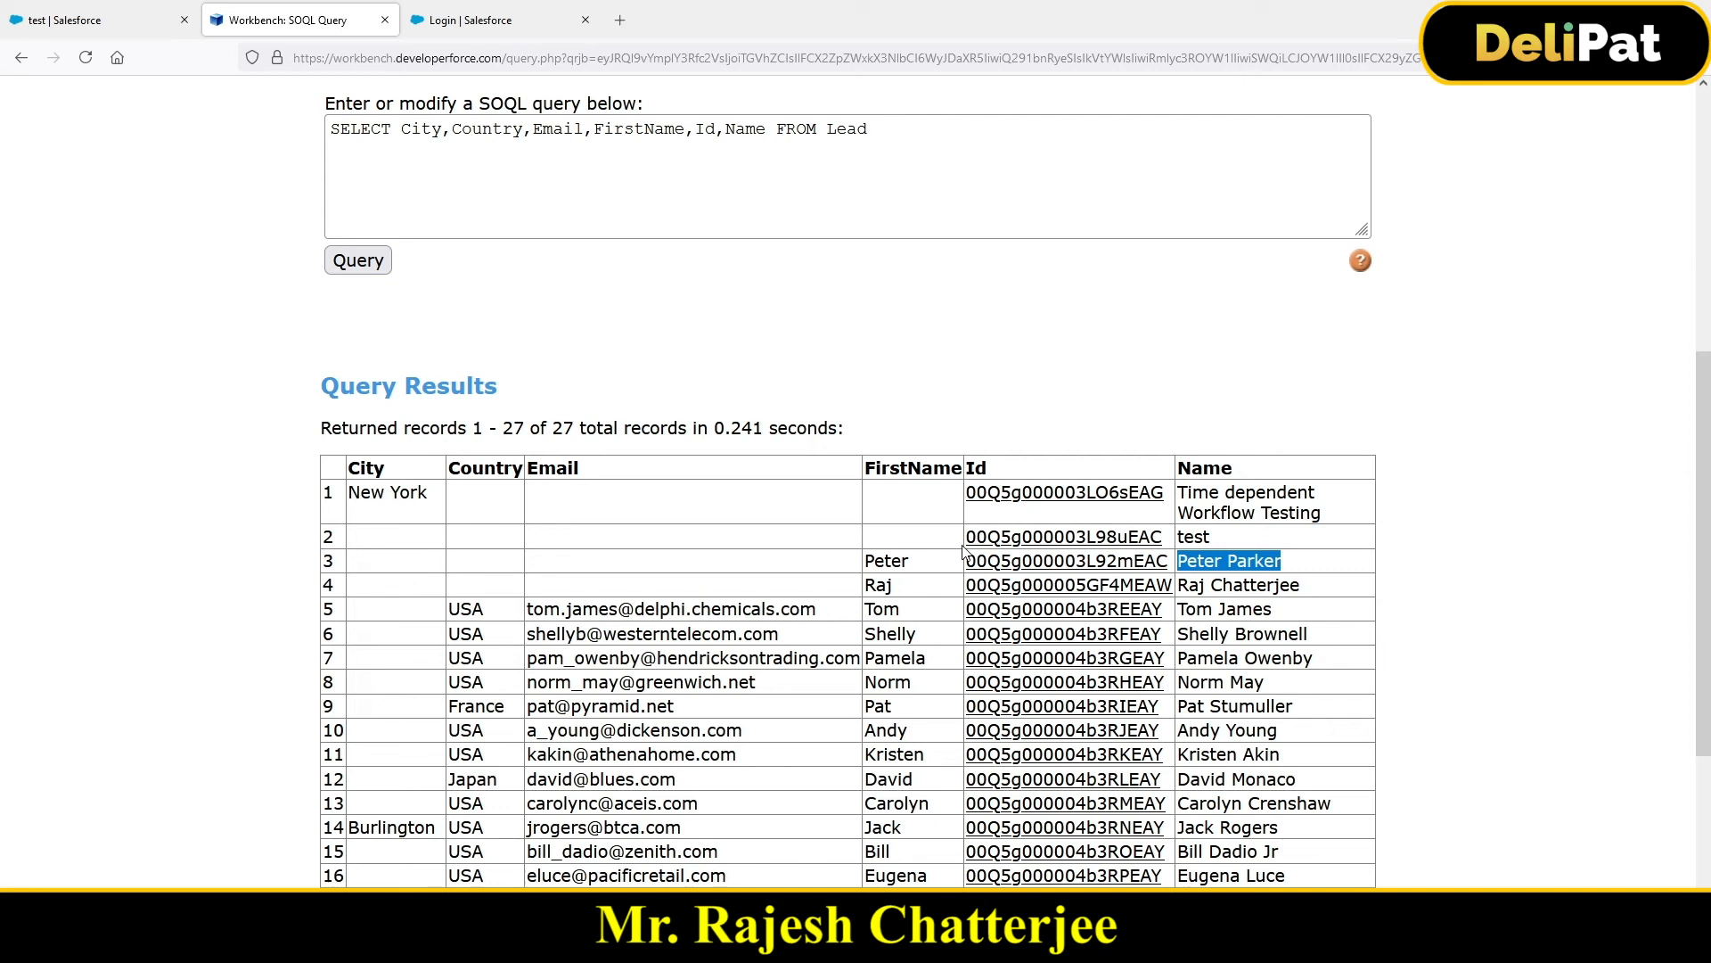
{"action": "scroll", "coordinate": [729, 304], "scroll_direction": "up", "scroll_amount": 3}
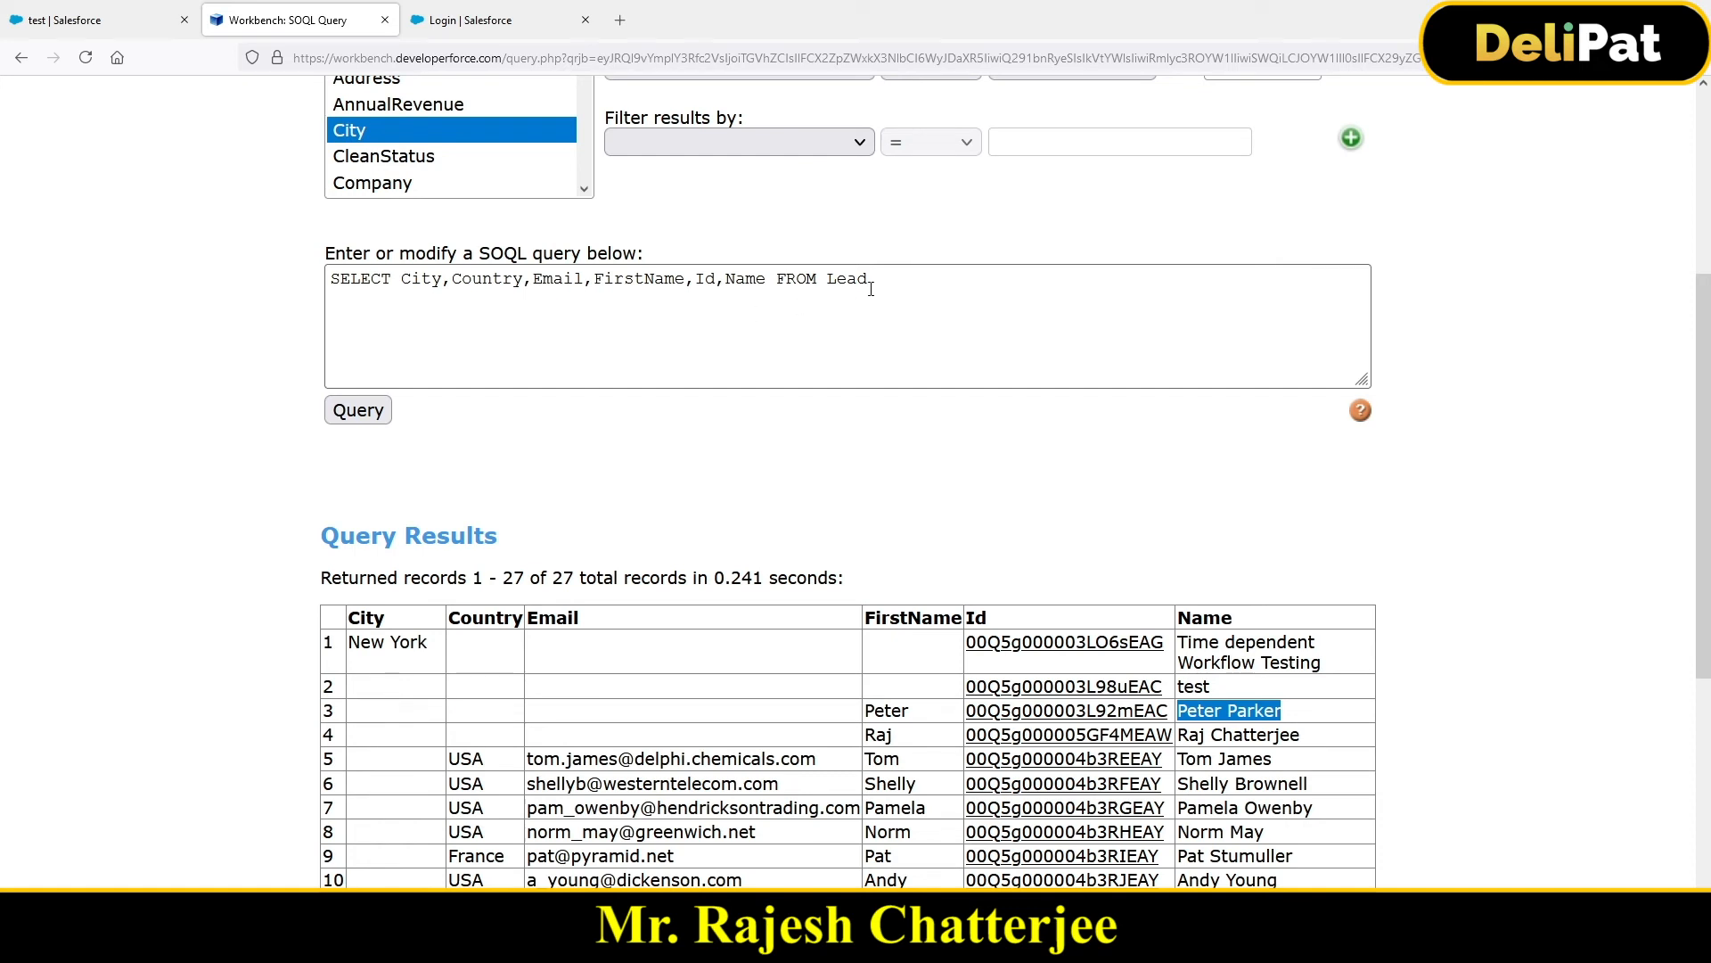
{"action": "scroll", "coordinate": [888, 310], "scroll_direction": "up", "scroll_amount": 3}
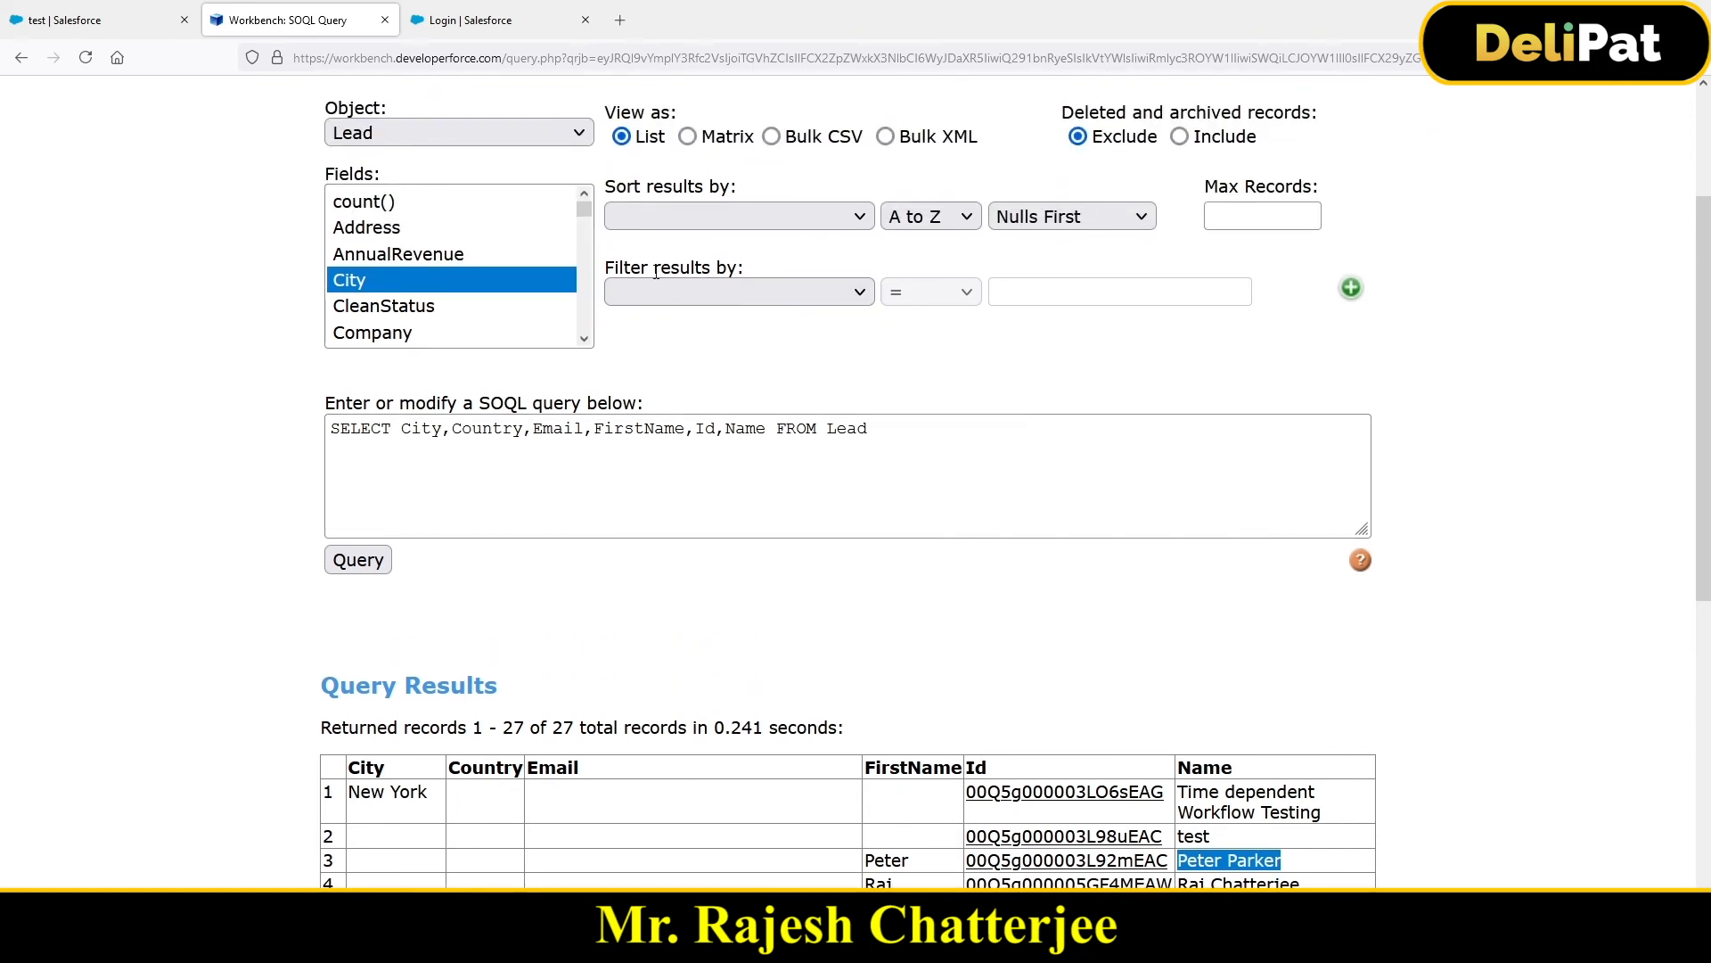
Step: Filter the Lead query to Name equals the lead's full name and run it
{"action": "left_click_drag", "start_coordinate": [606, 268], "coordinate": [744, 267]}
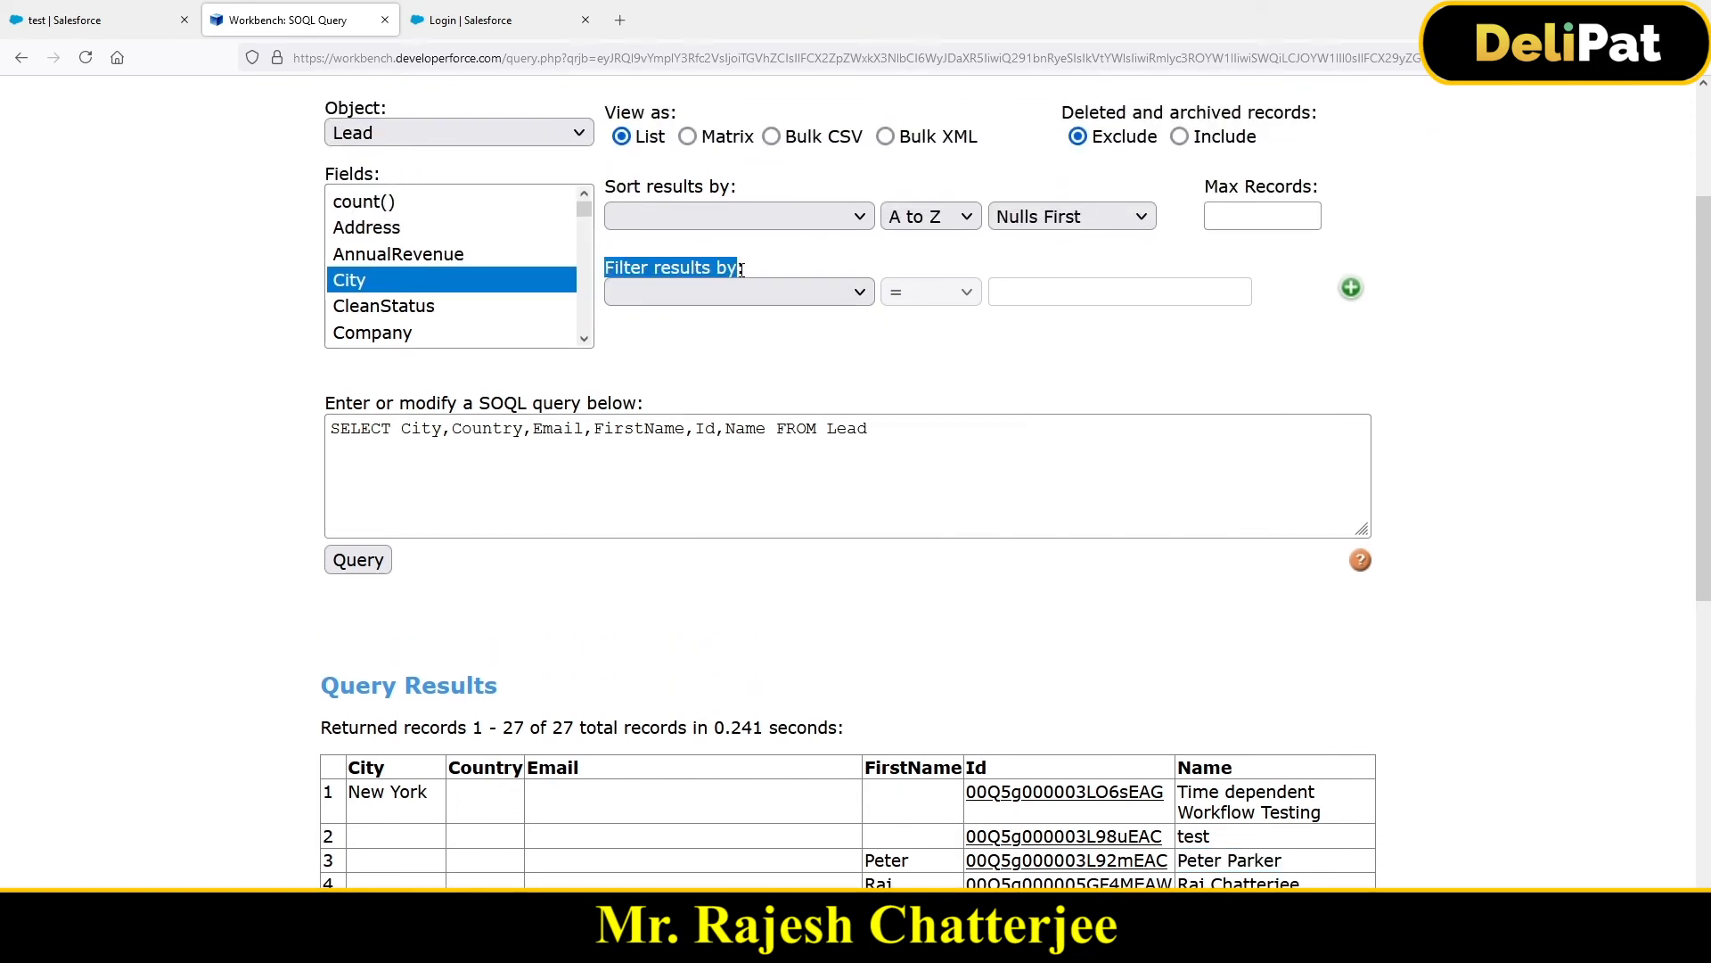
{"action": "left_click", "coordinate": [738, 291]}
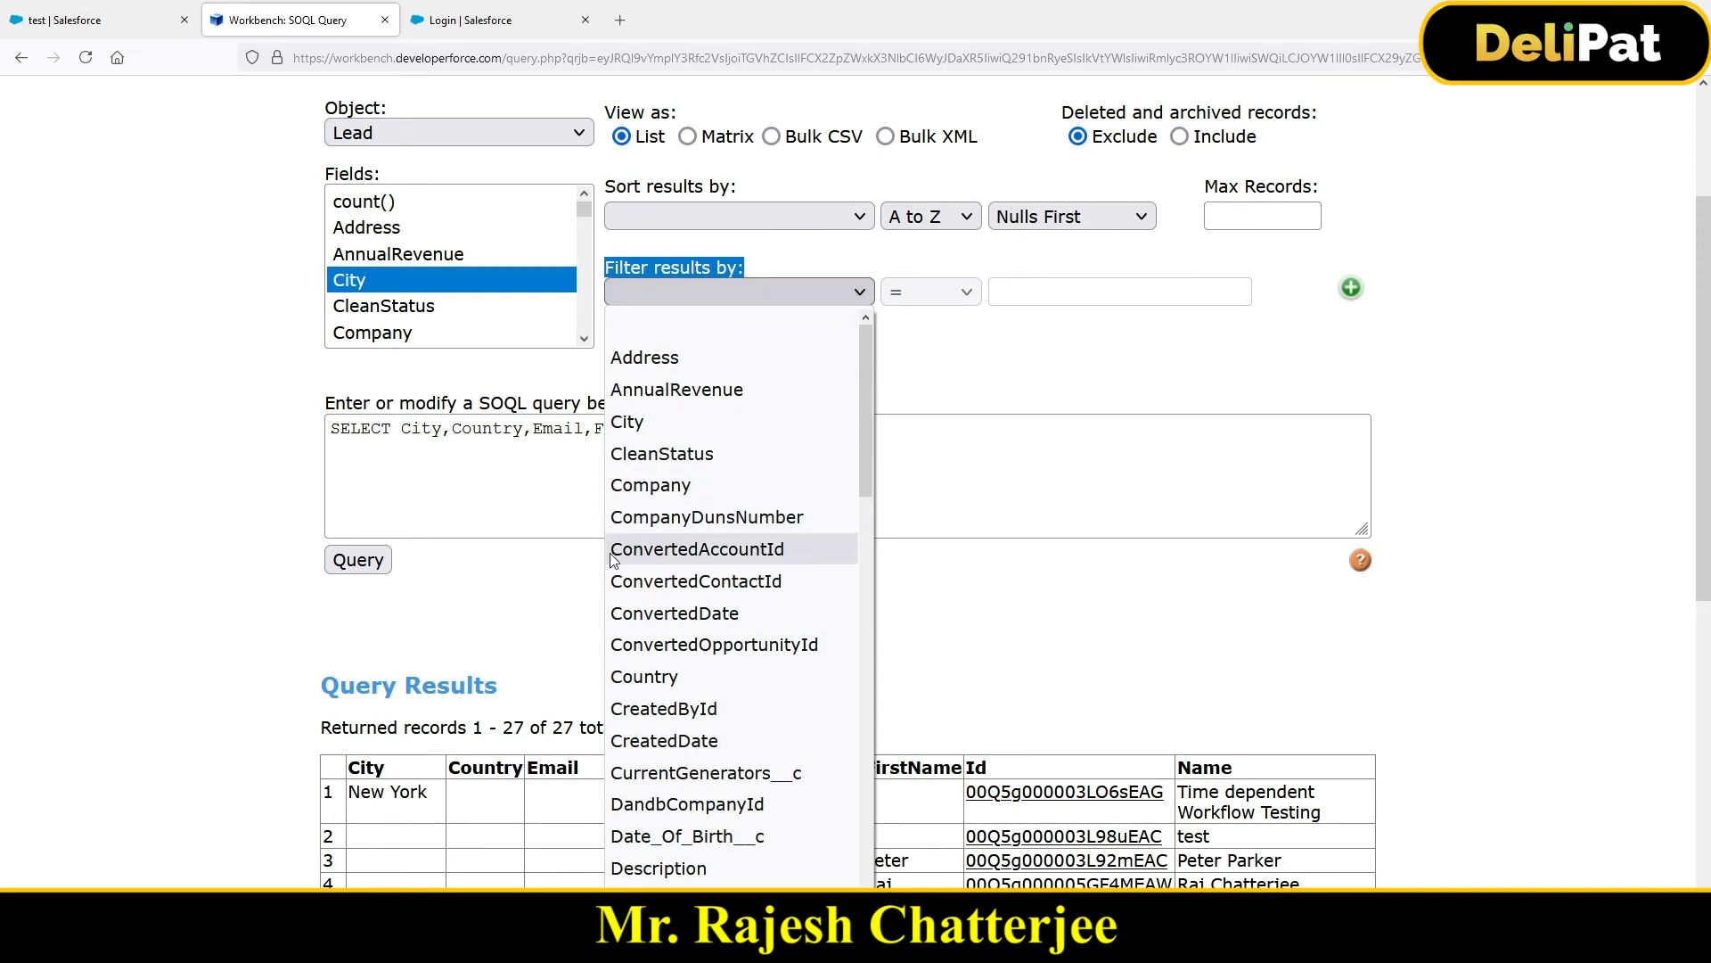
{"action": "key", "text": "n"}
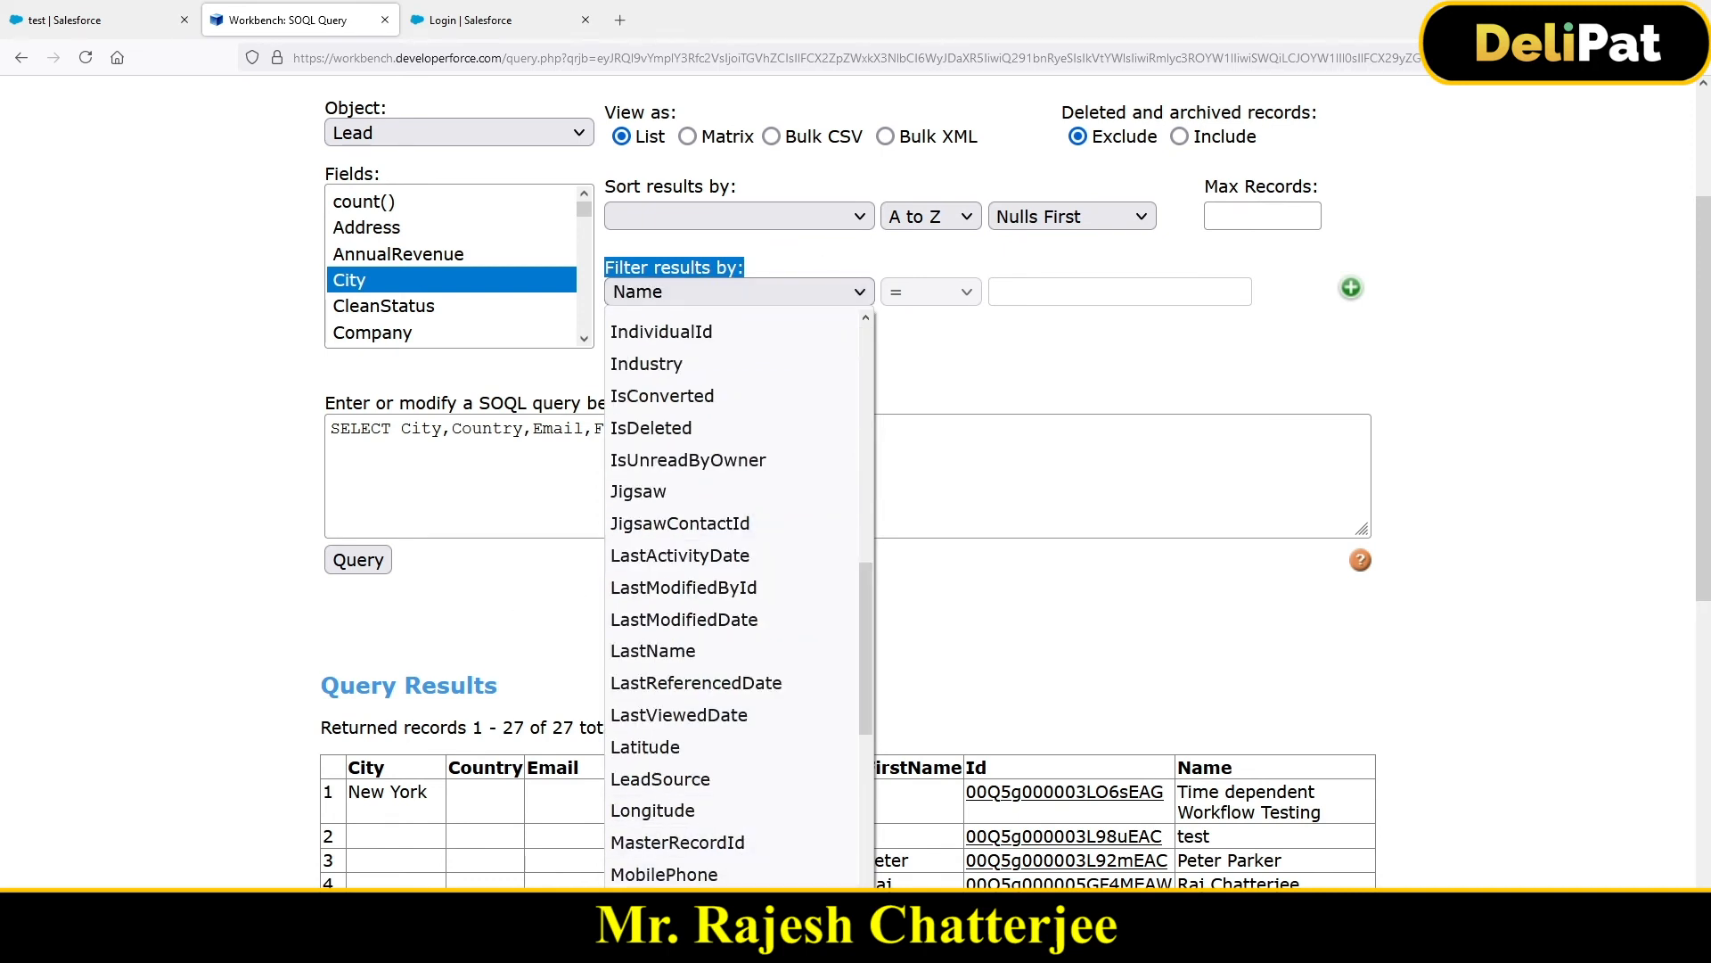
{"action": "key", "text": "Return"}
{"action": "left_click", "coordinate": [901, 296]}
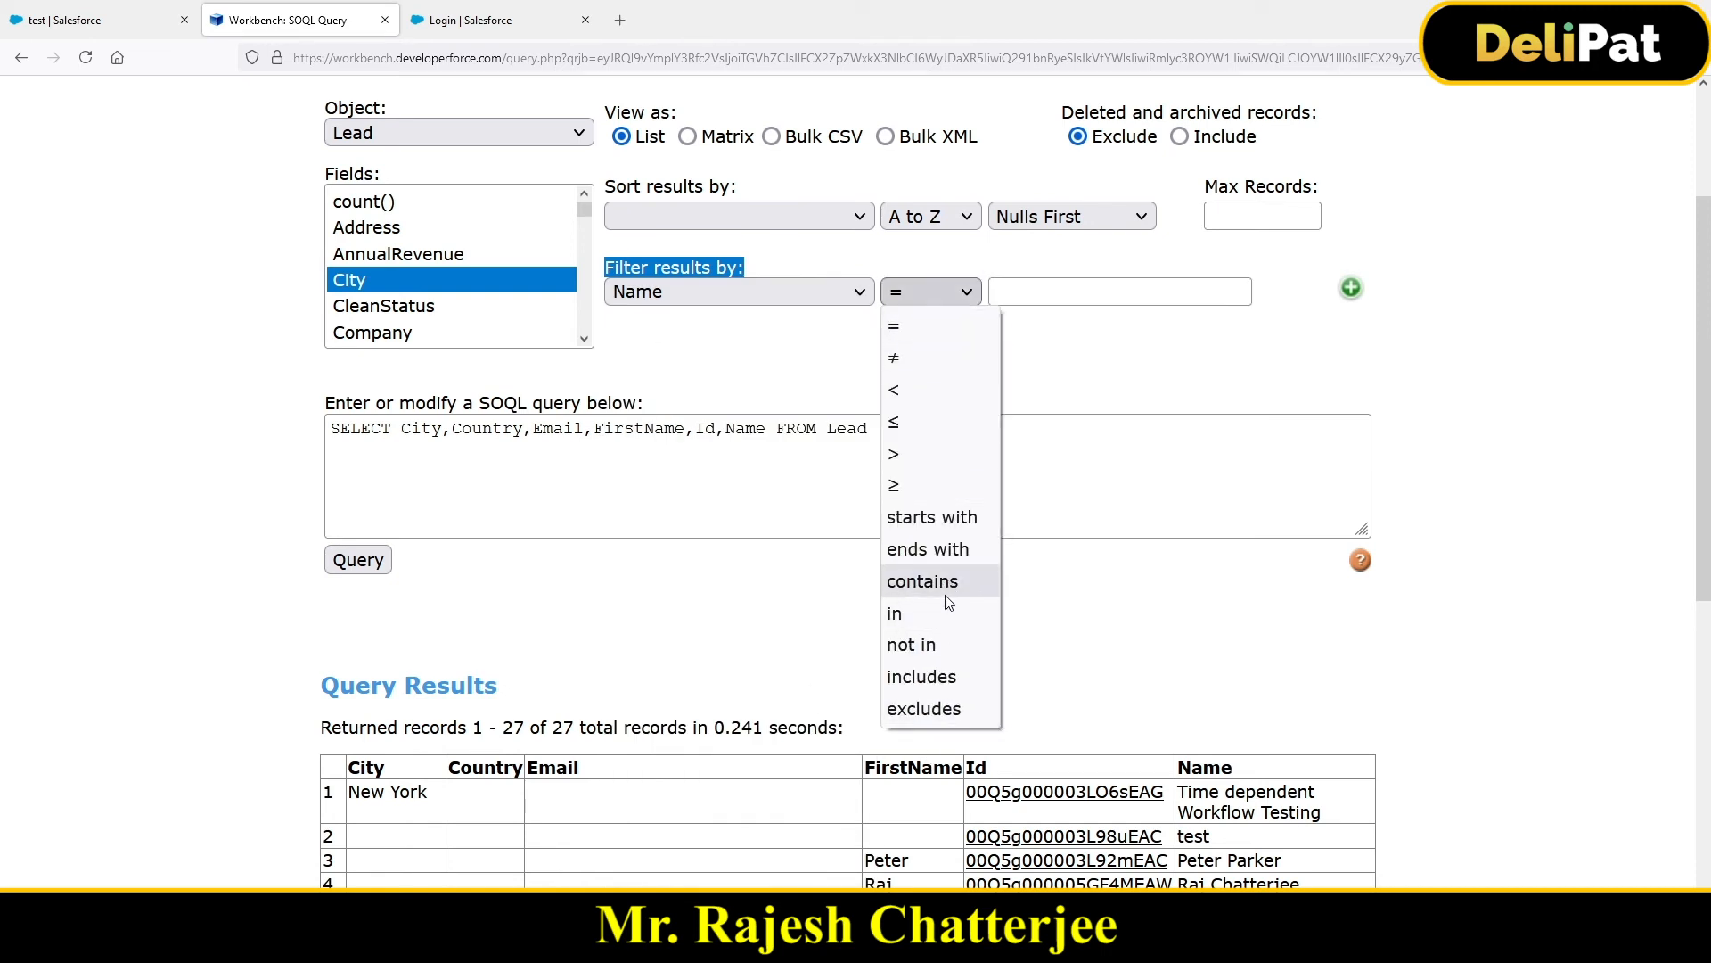
{"action": "left_click", "coordinate": [943, 327]}
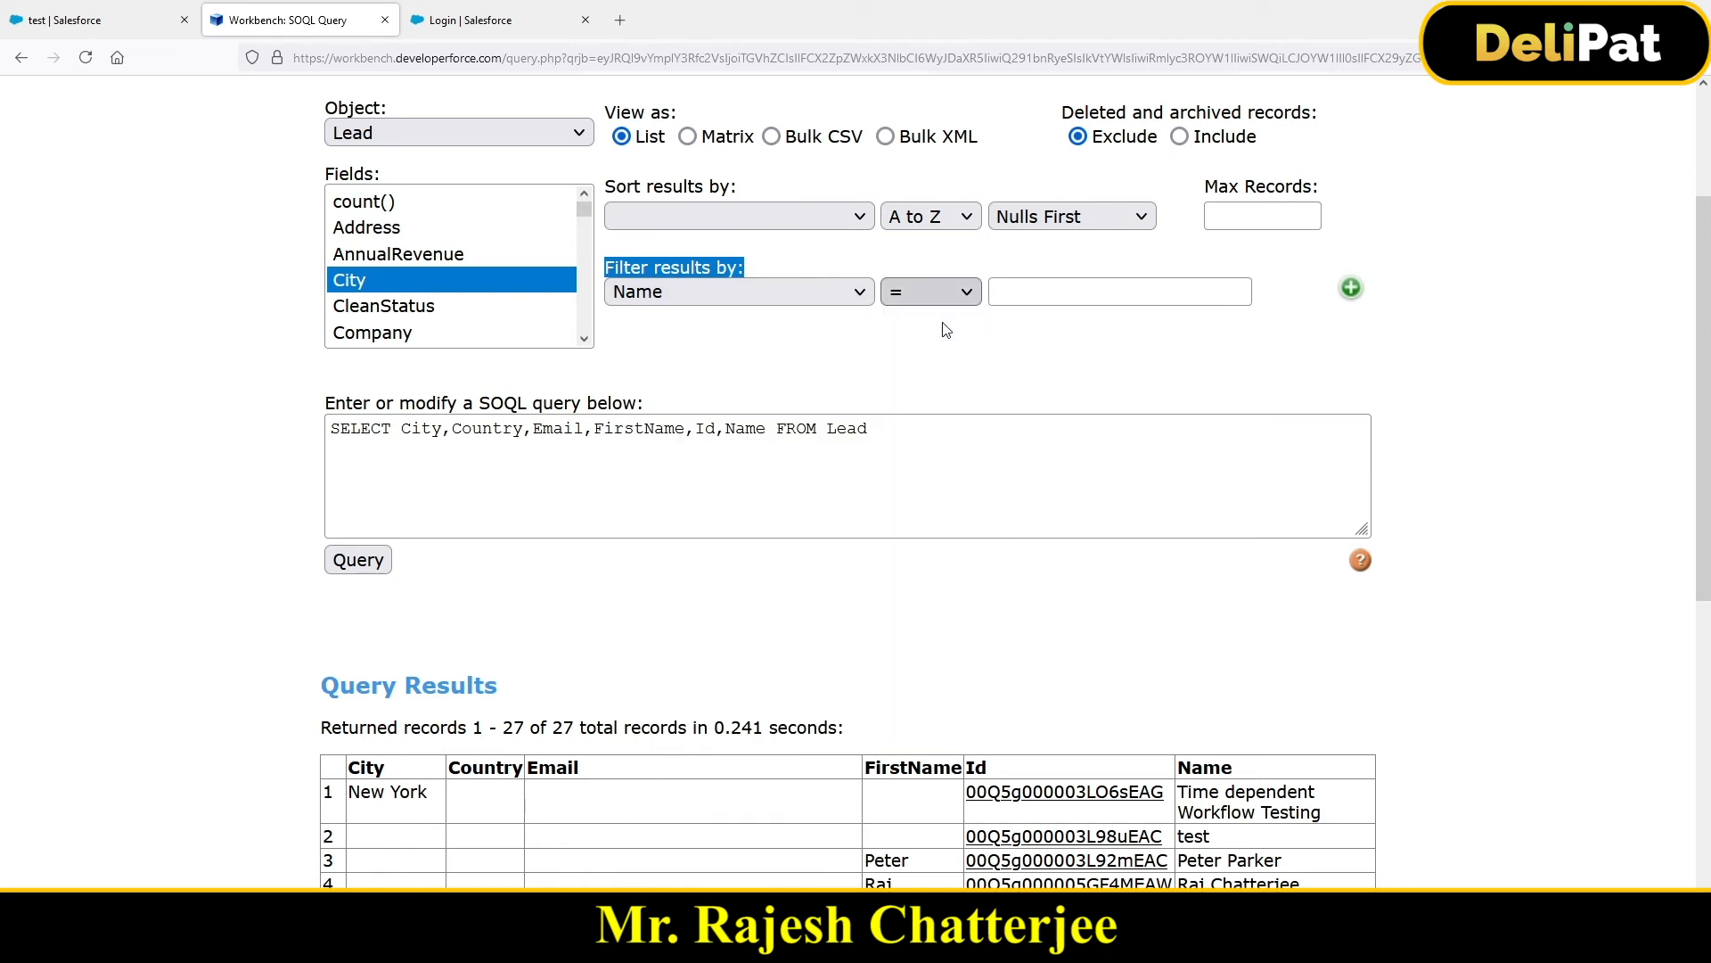
{"action": "left_click", "coordinate": [1025, 295]}
{"action": "key", "text": "ctrl+v"}
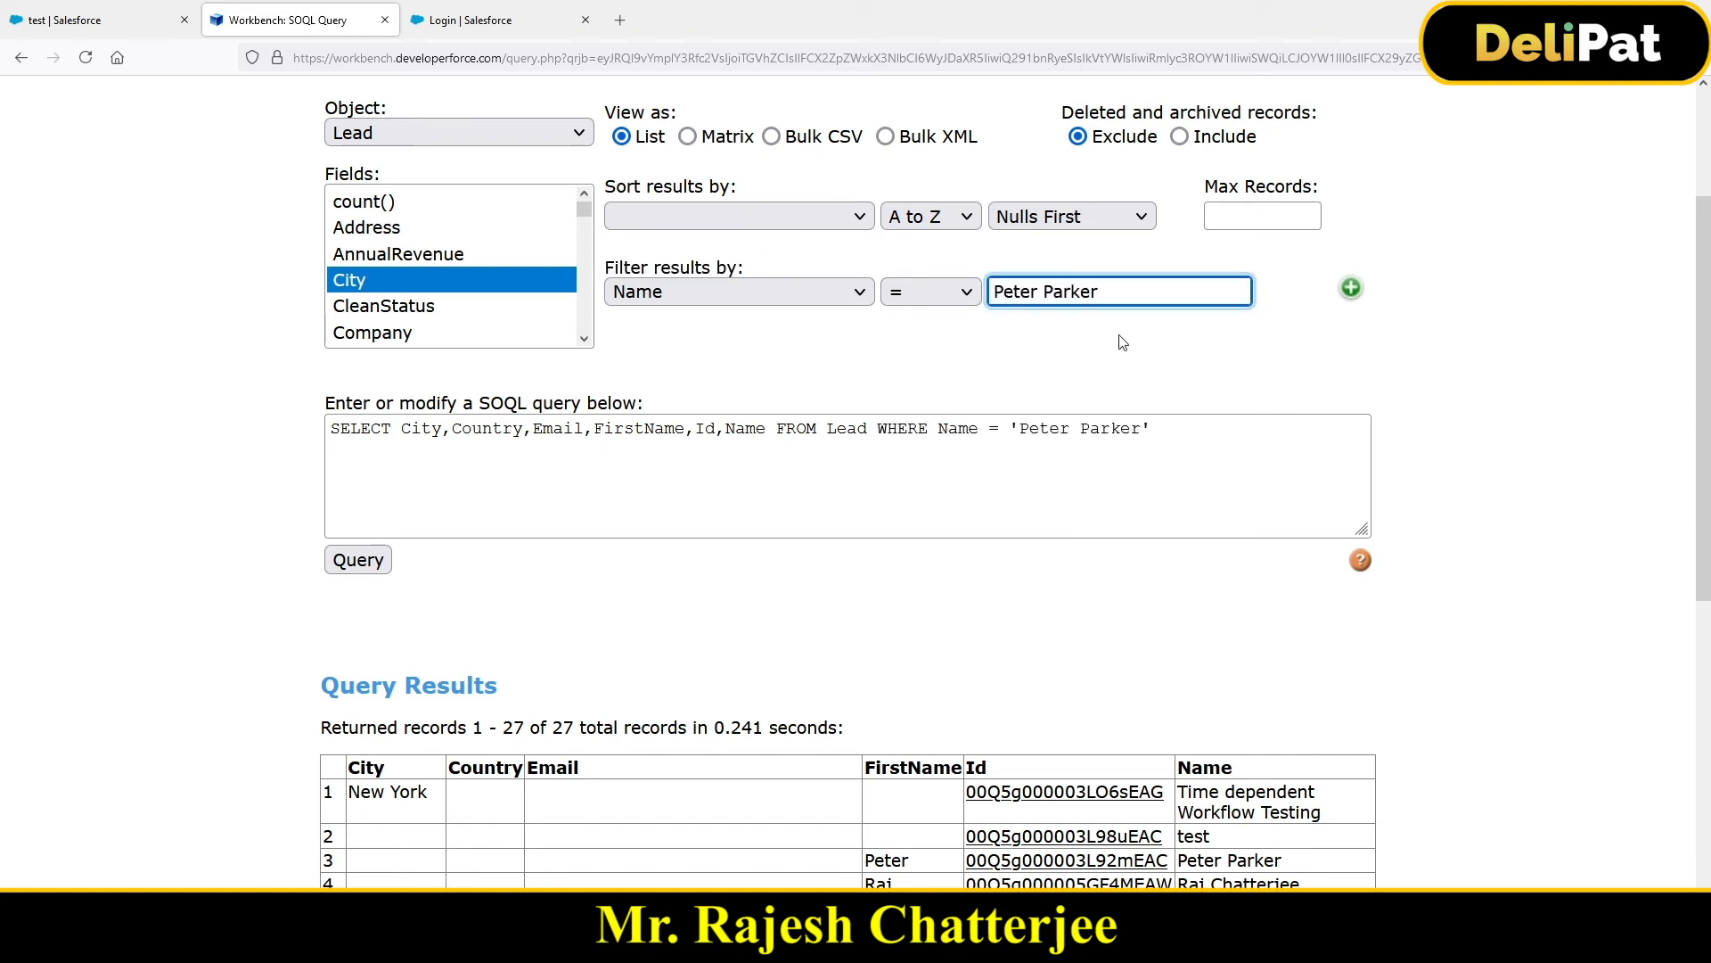
{"action": "left_click_drag", "start_coordinate": [877, 428], "coordinate": [1168, 428]}
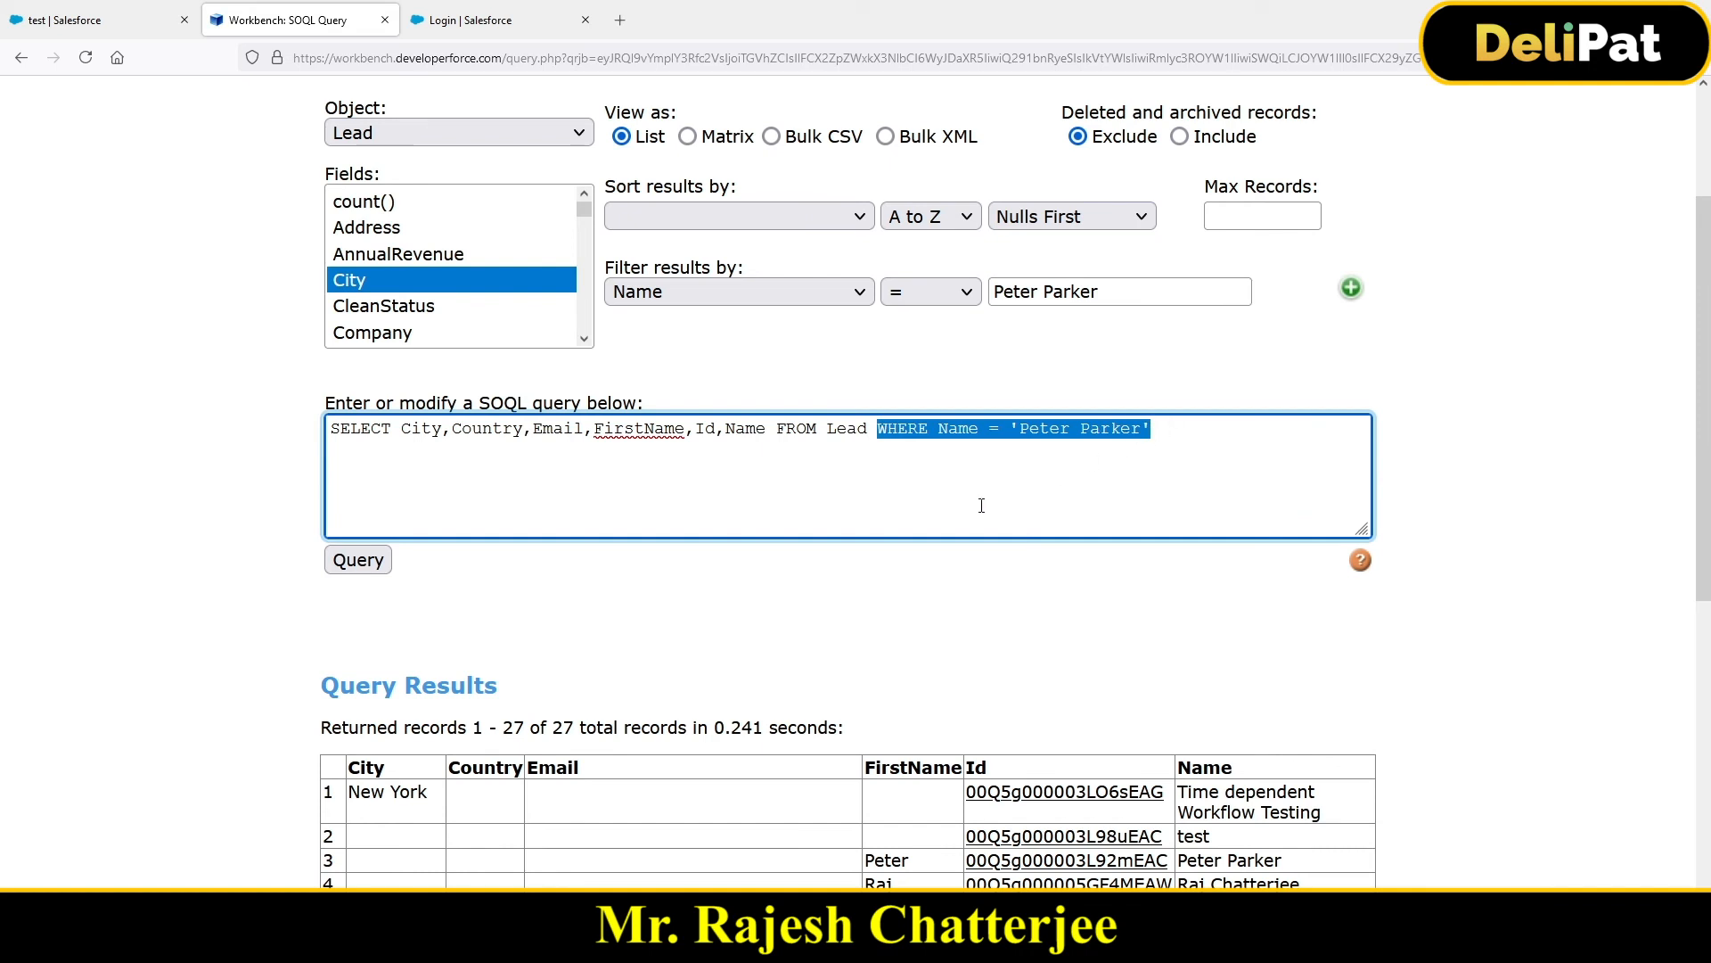
{"action": "left_click", "coordinate": [360, 558]}
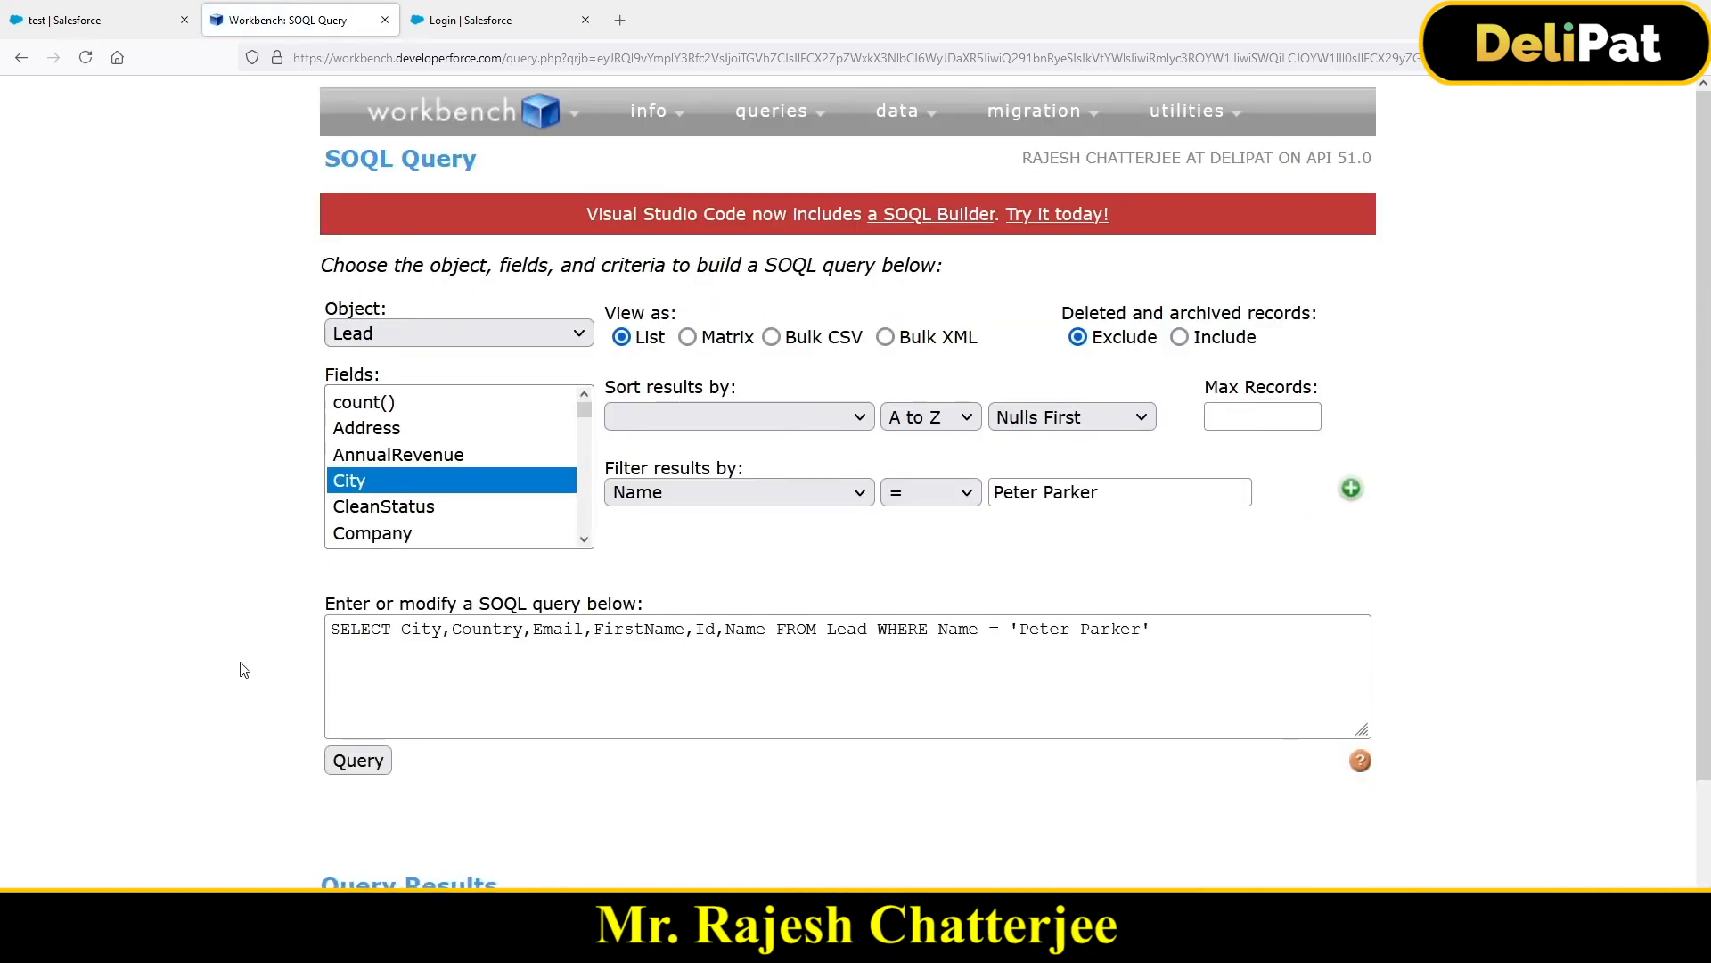
{"action": "scroll", "coordinate": [241, 669], "scroll_direction": "down", "scroll_amount": 2}
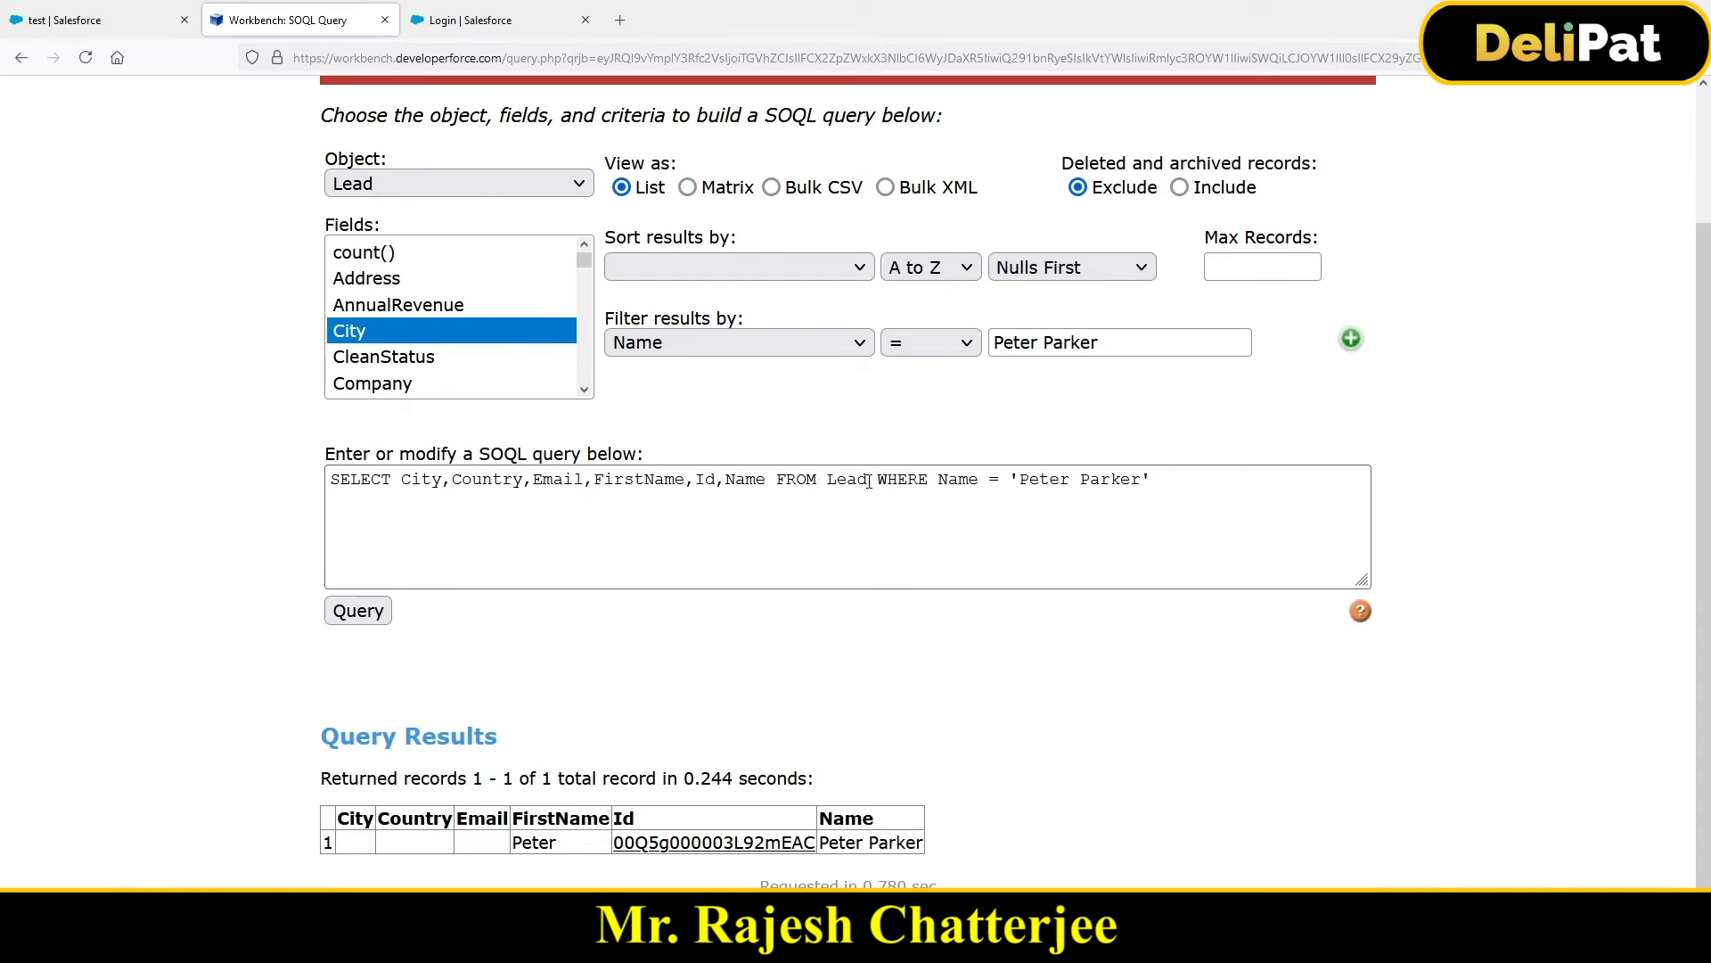
Step: Delete the WHERE name condition and rerun the six-field query
{"action": "left_click_drag", "start_coordinate": [869, 481], "coordinate": [1162, 495]}
{"action": "key", "text": "BackSpace"}
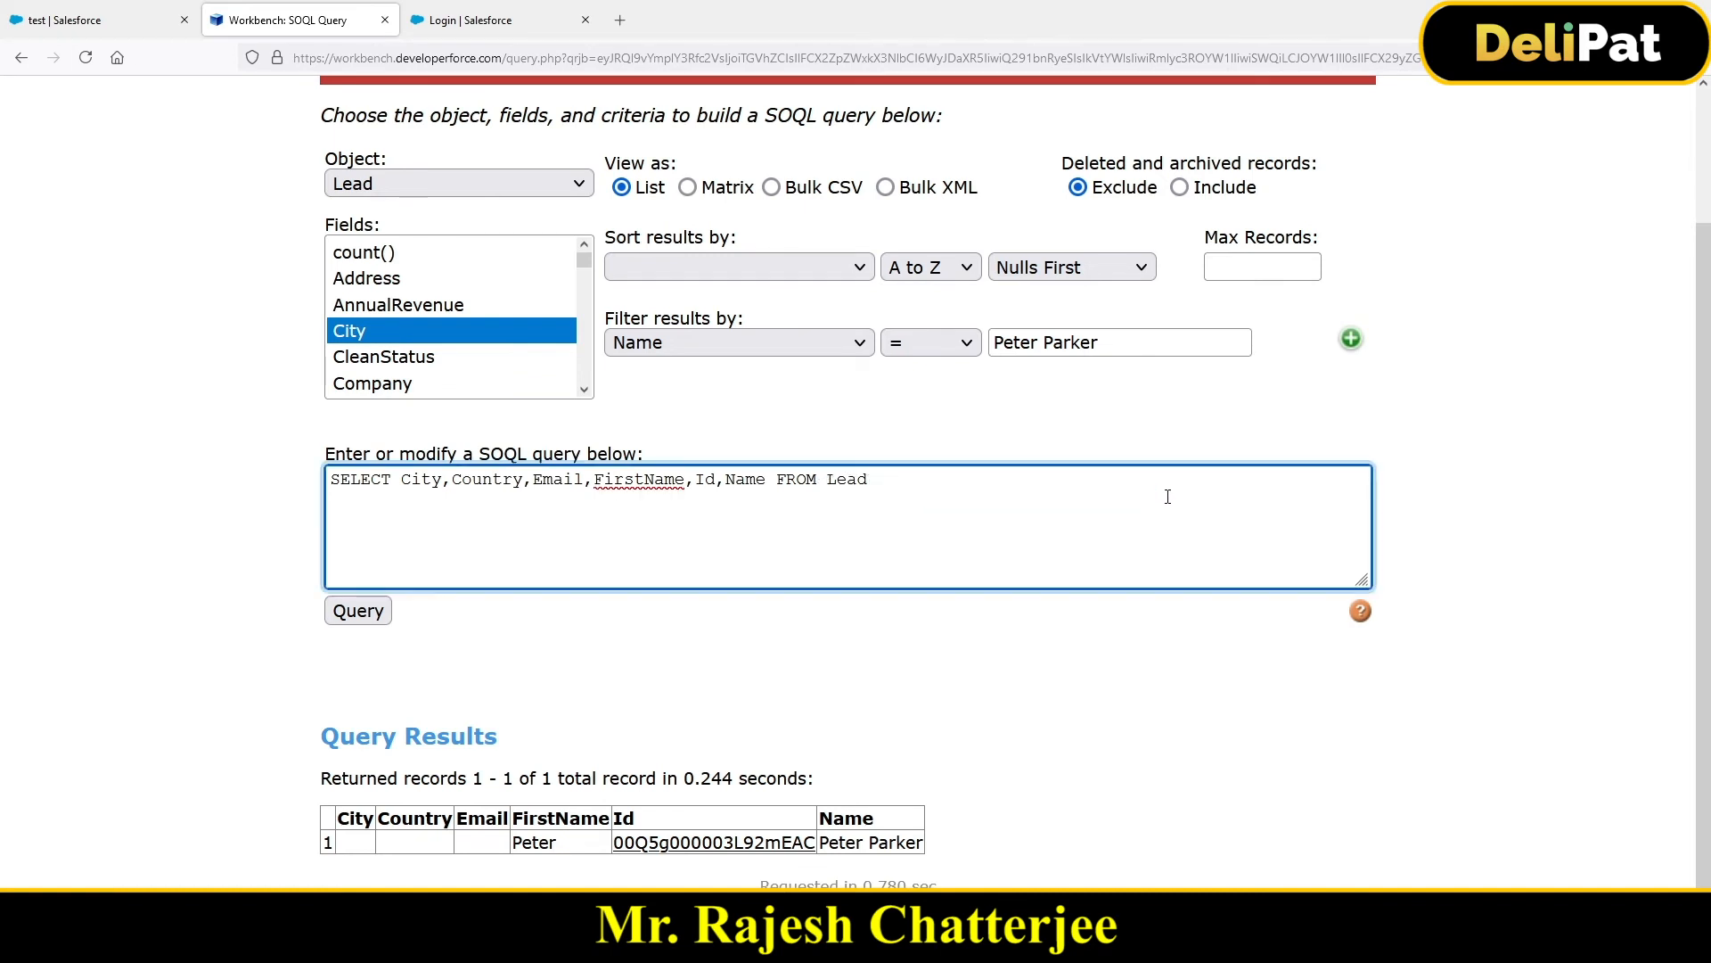
{"action": "left_click", "coordinate": [372, 614]}
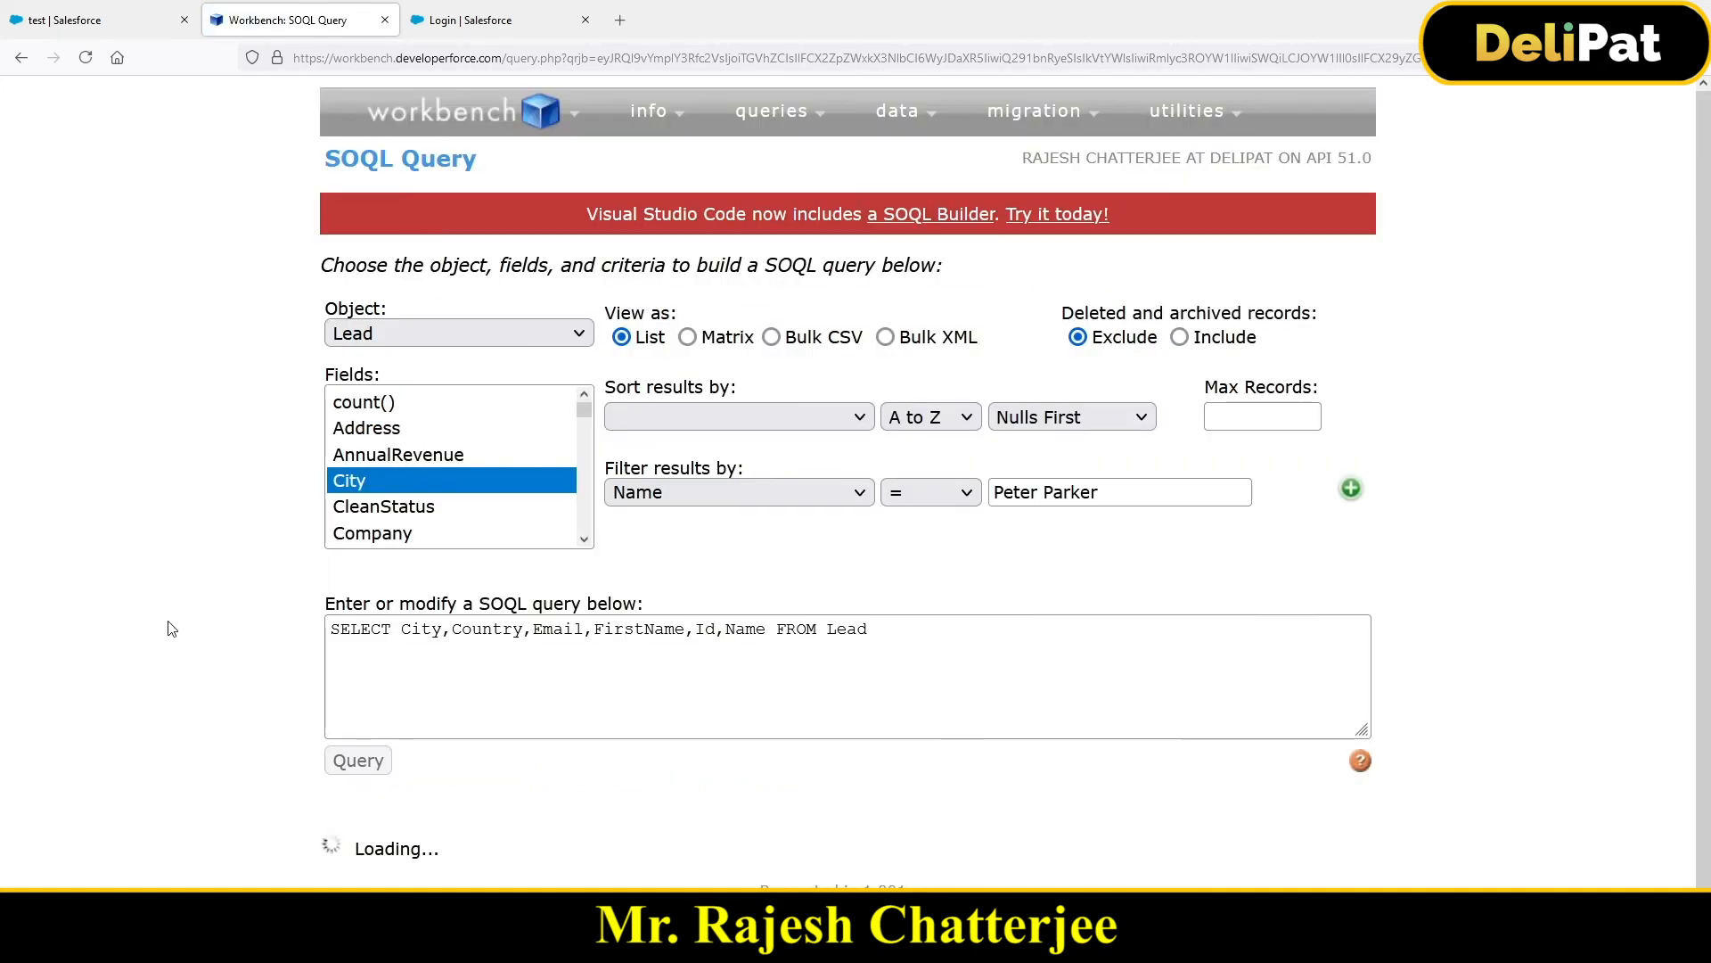
Step: Scroll through the 27 Lead records returned by the unfiltered query
{"action": "scroll", "coordinate": [172, 630], "scroll_direction": "down", "scroll_amount": 5}
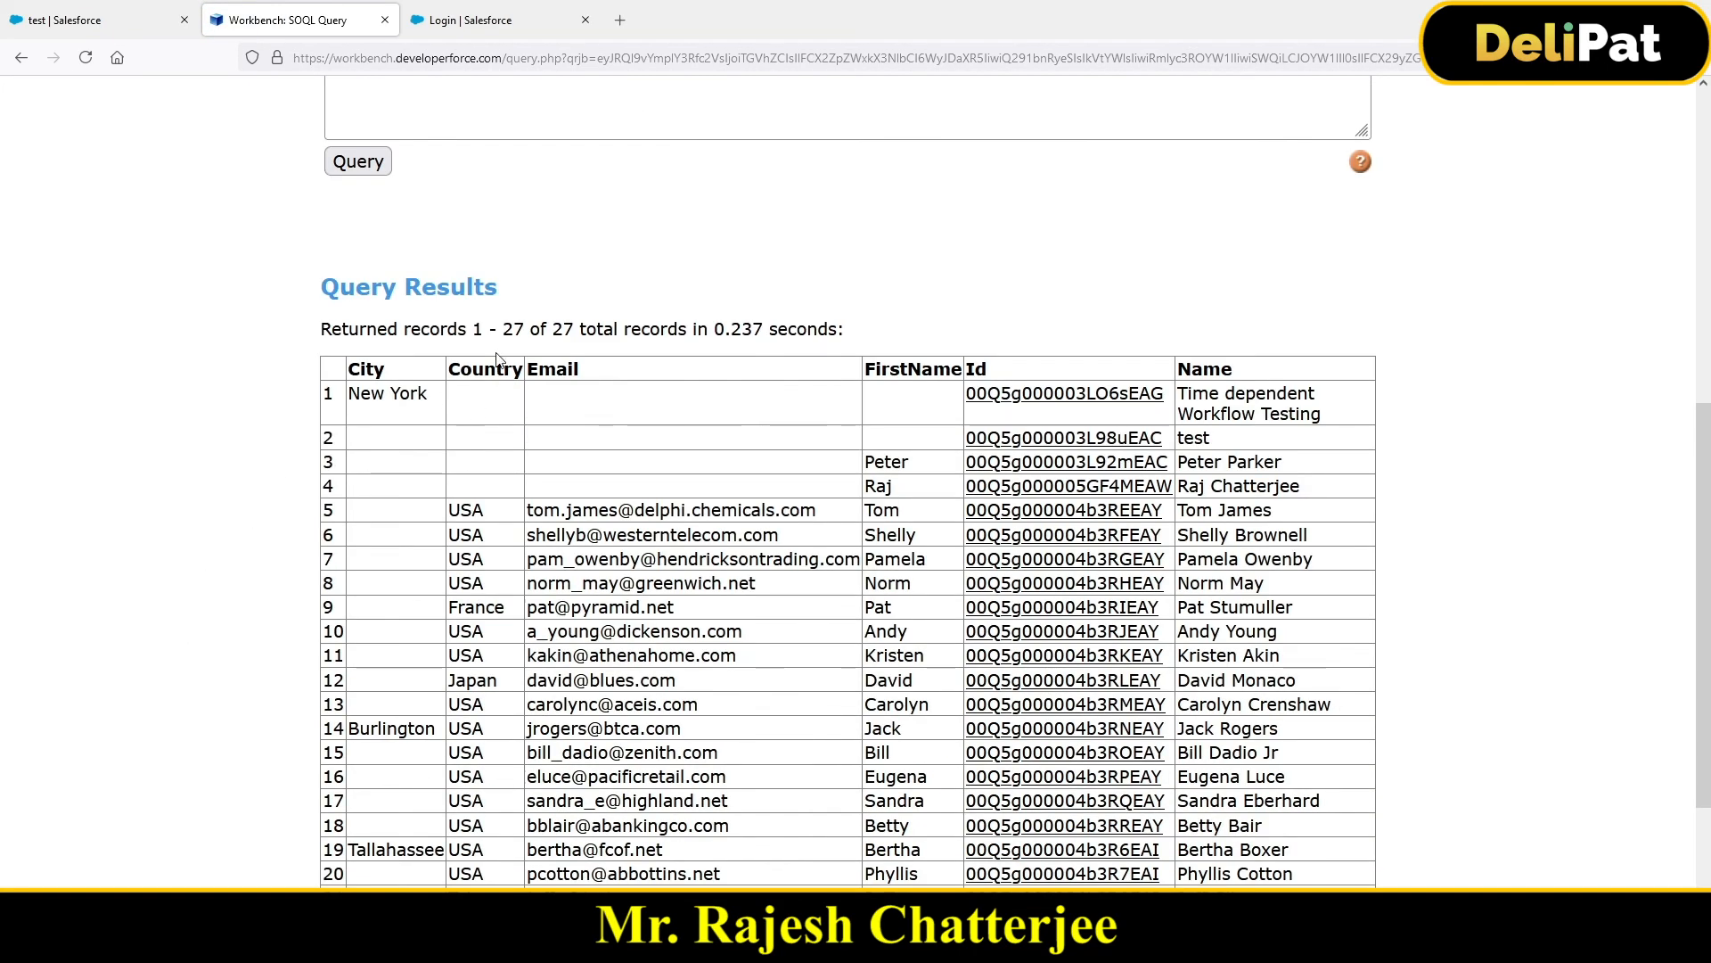
{"action": "scroll", "coordinate": [496, 366], "scroll_direction": "up", "scroll_amount": 5}
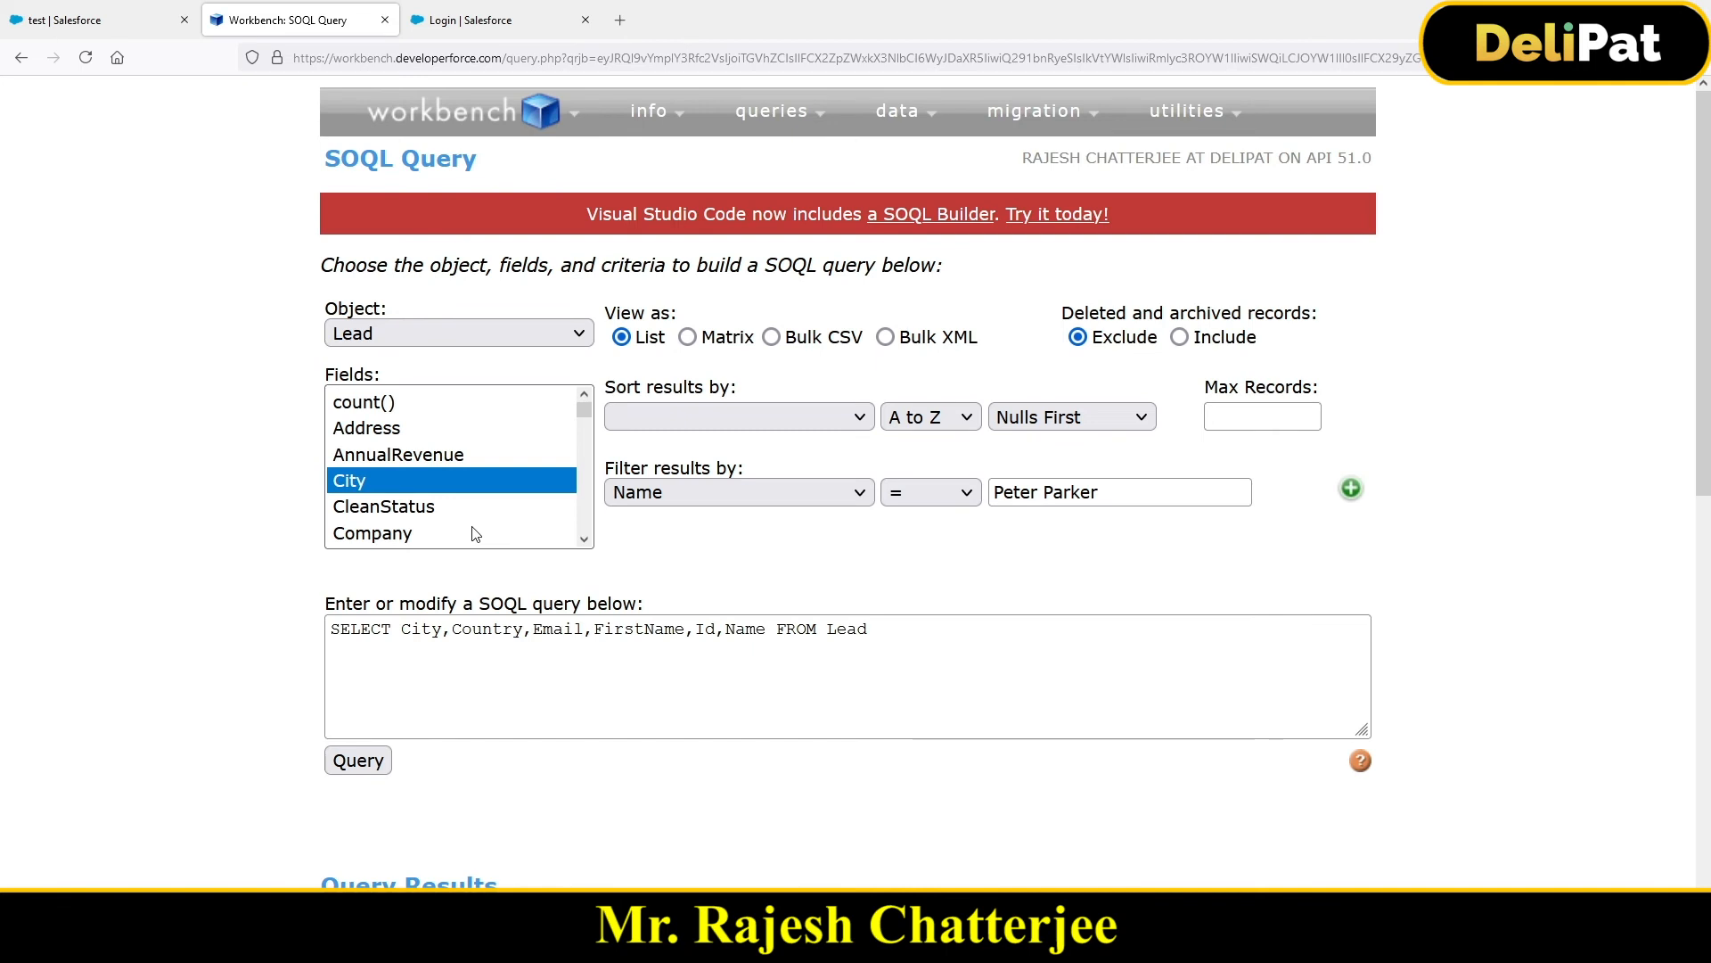
{"action": "scroll", "coordinate": [191, 566], "scroll_direction": "down", "scroll_amount": 1}
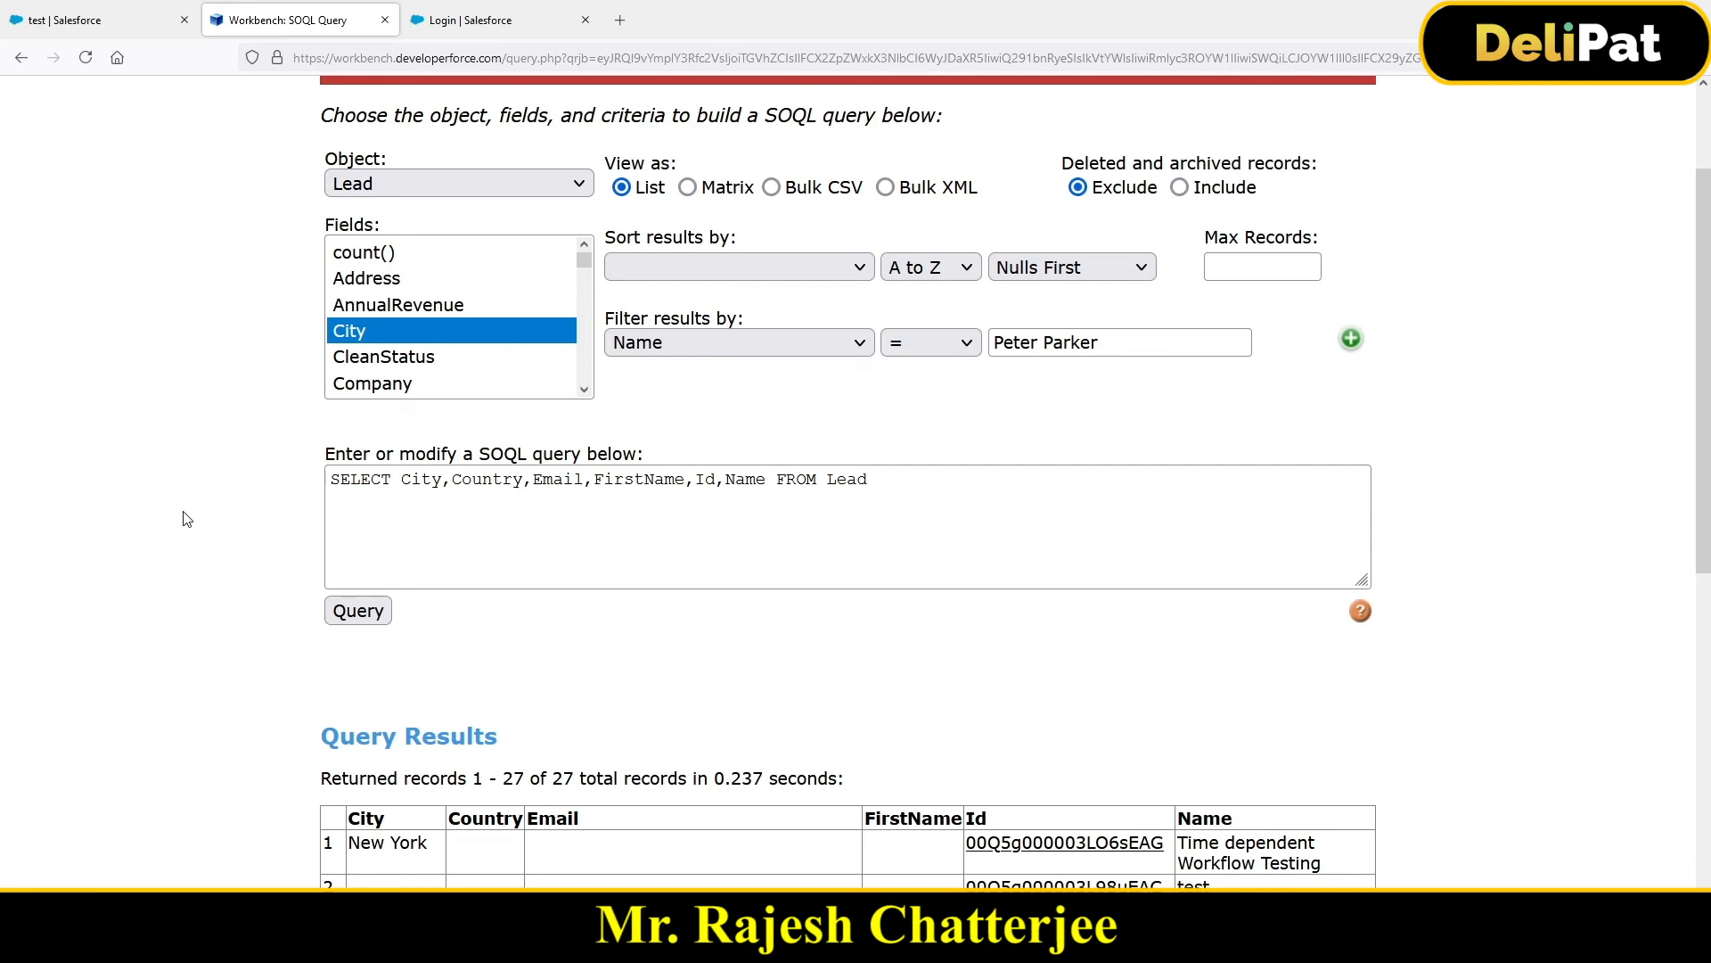
{"action": "scroll", "coordinate": [233, 521], "scroll_direction": "down", "scroll_amount": 5}
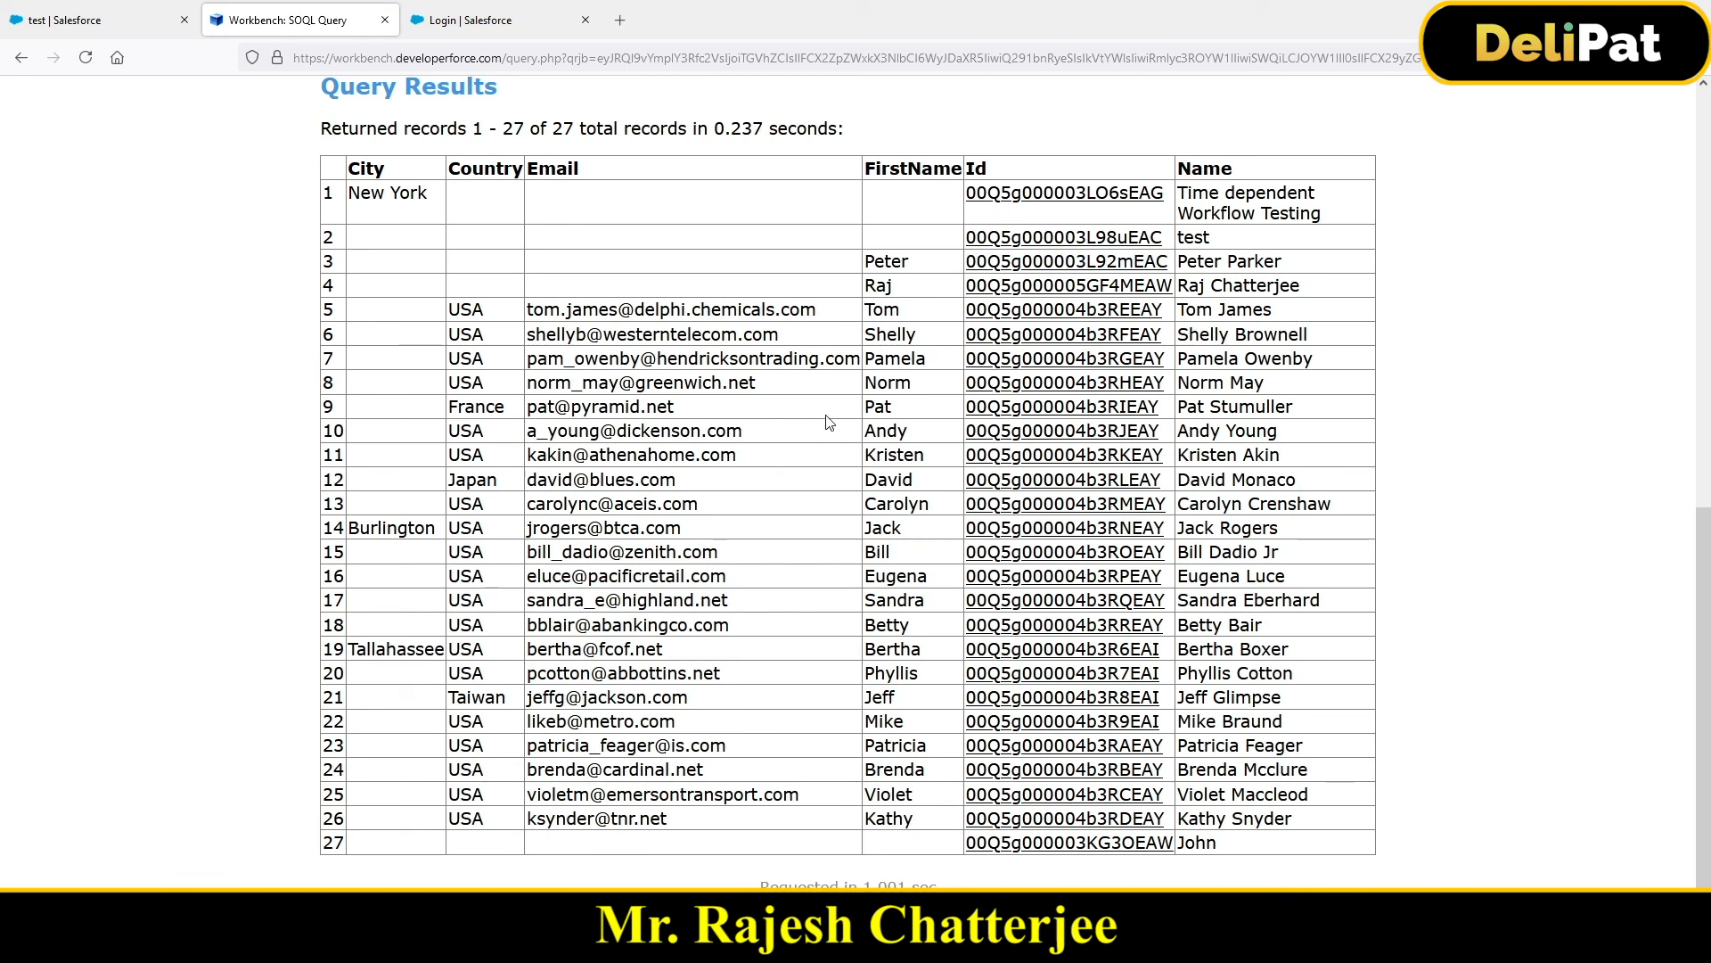
{"action": "scroll", "coordinate": [827, 422], "scroll_direction": "up", "scroll_amount": 6}
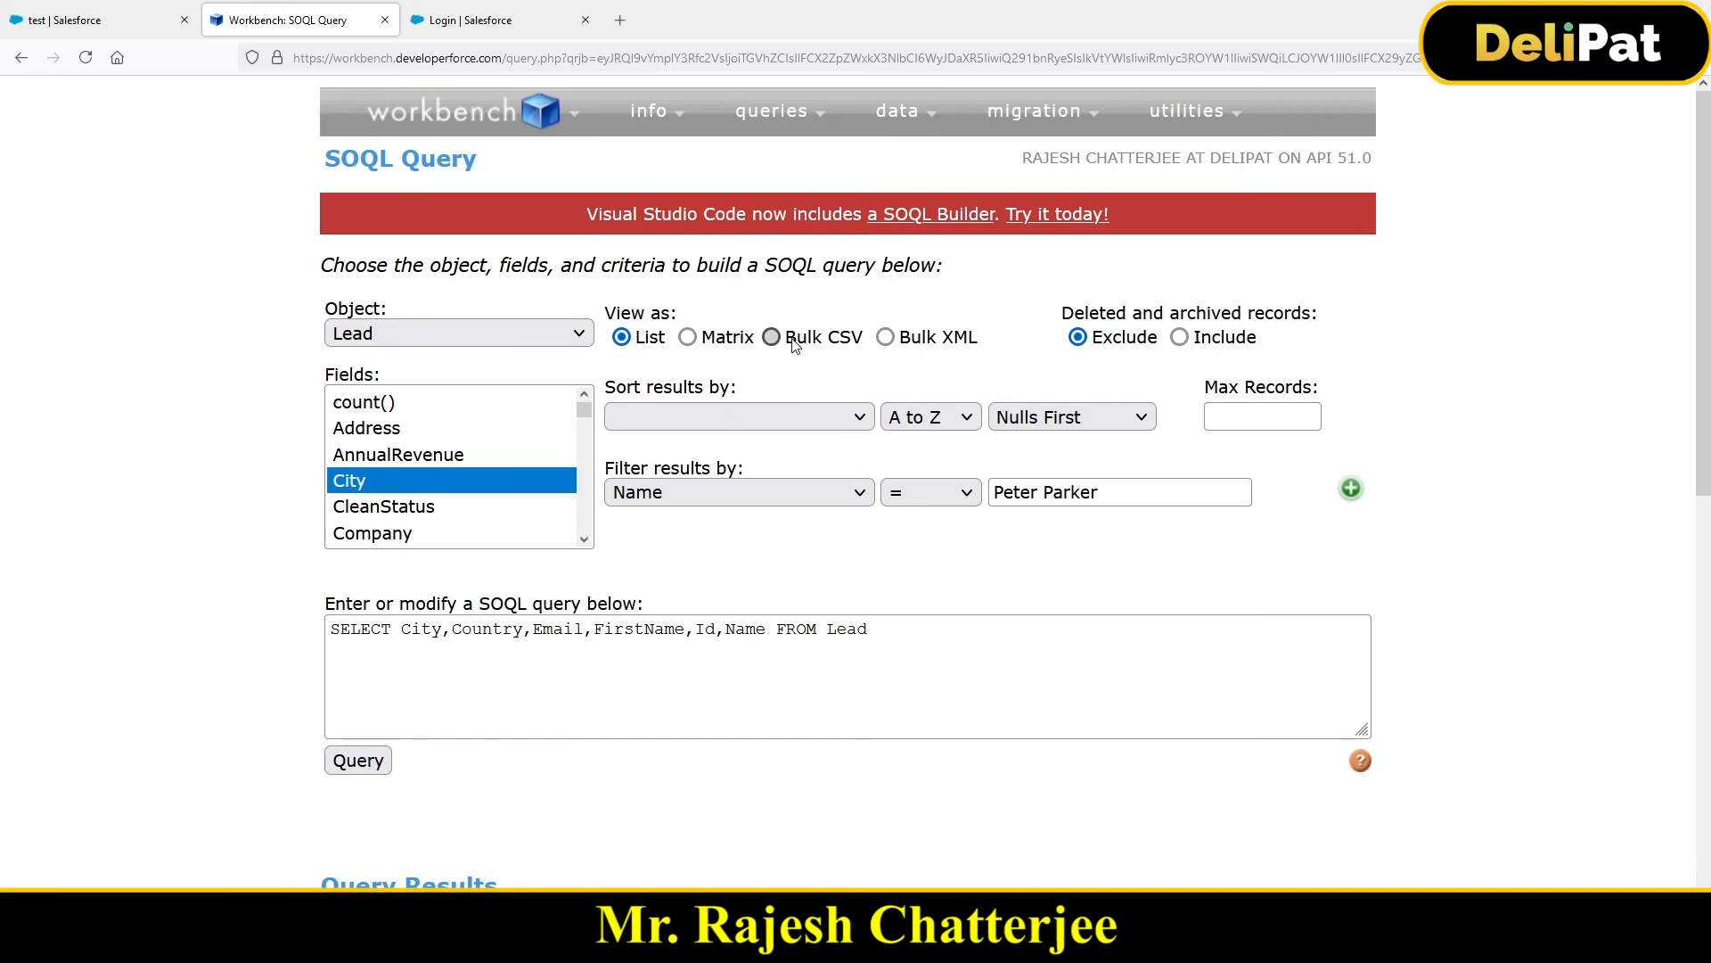
Step: Switch the output to Bulk CSV and run the Lead query as a bulk job
{"action": "left_click_drag", "start_coordinate": [796, 346], "coordinate": [864, 356]}
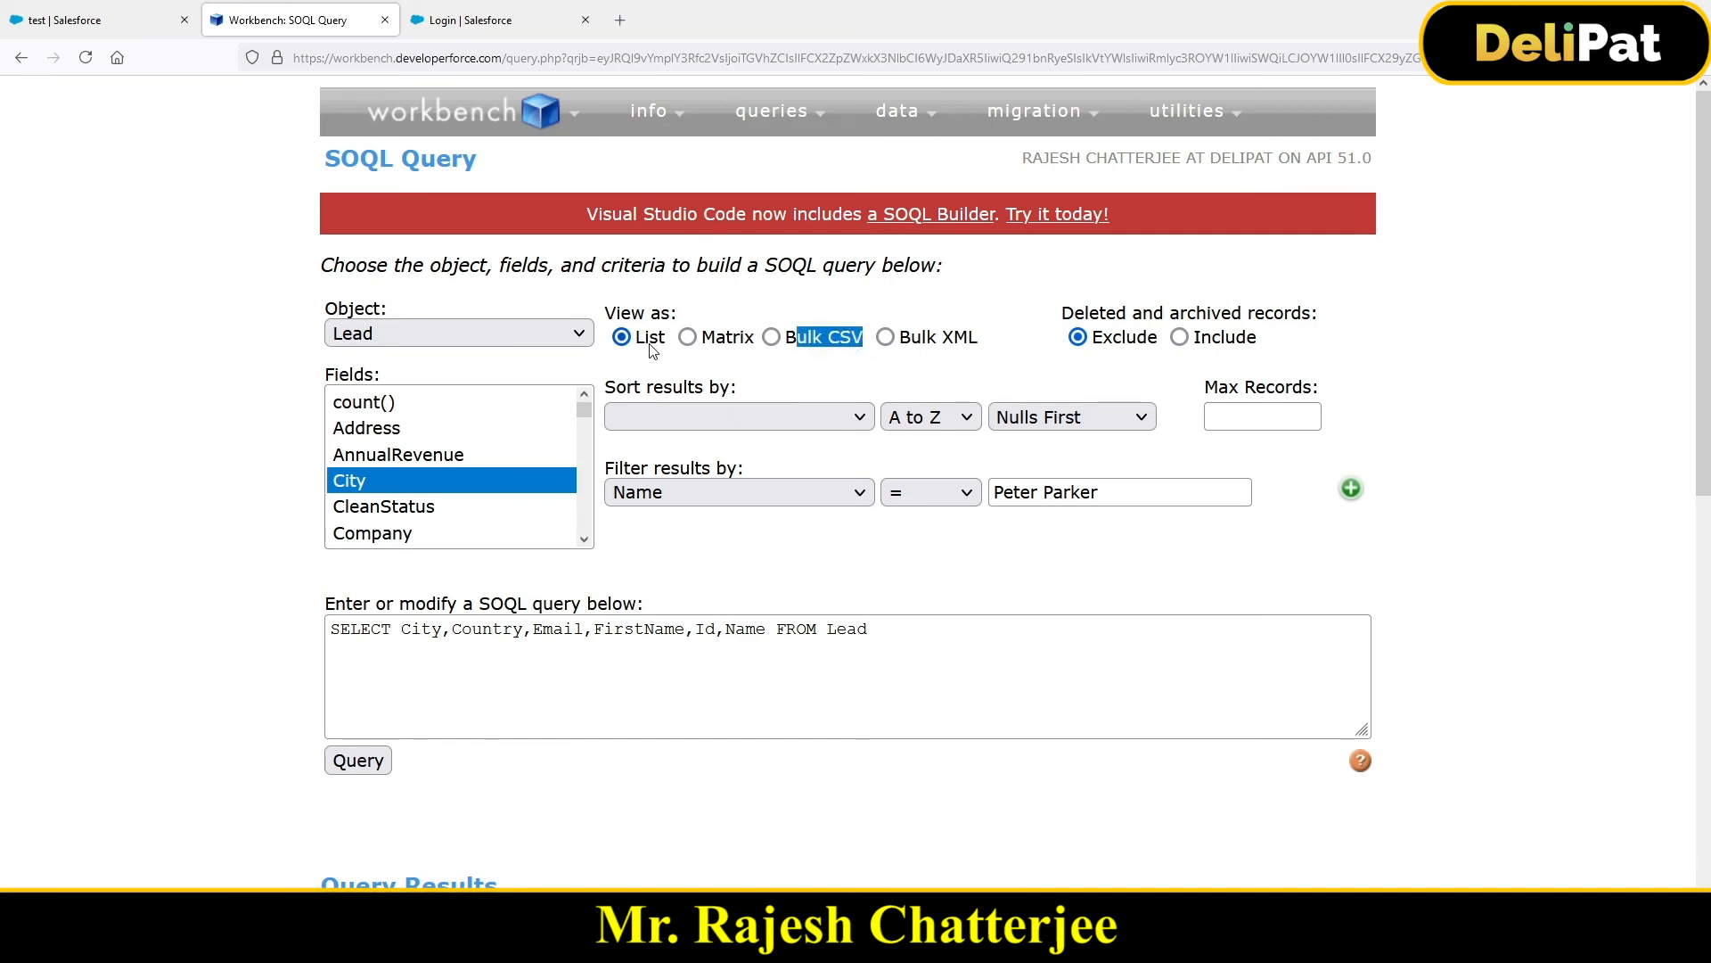
{"action": "scroll", "coordinate": [481, 419], "scroll_direction": "down", "scroll_amount": 6}
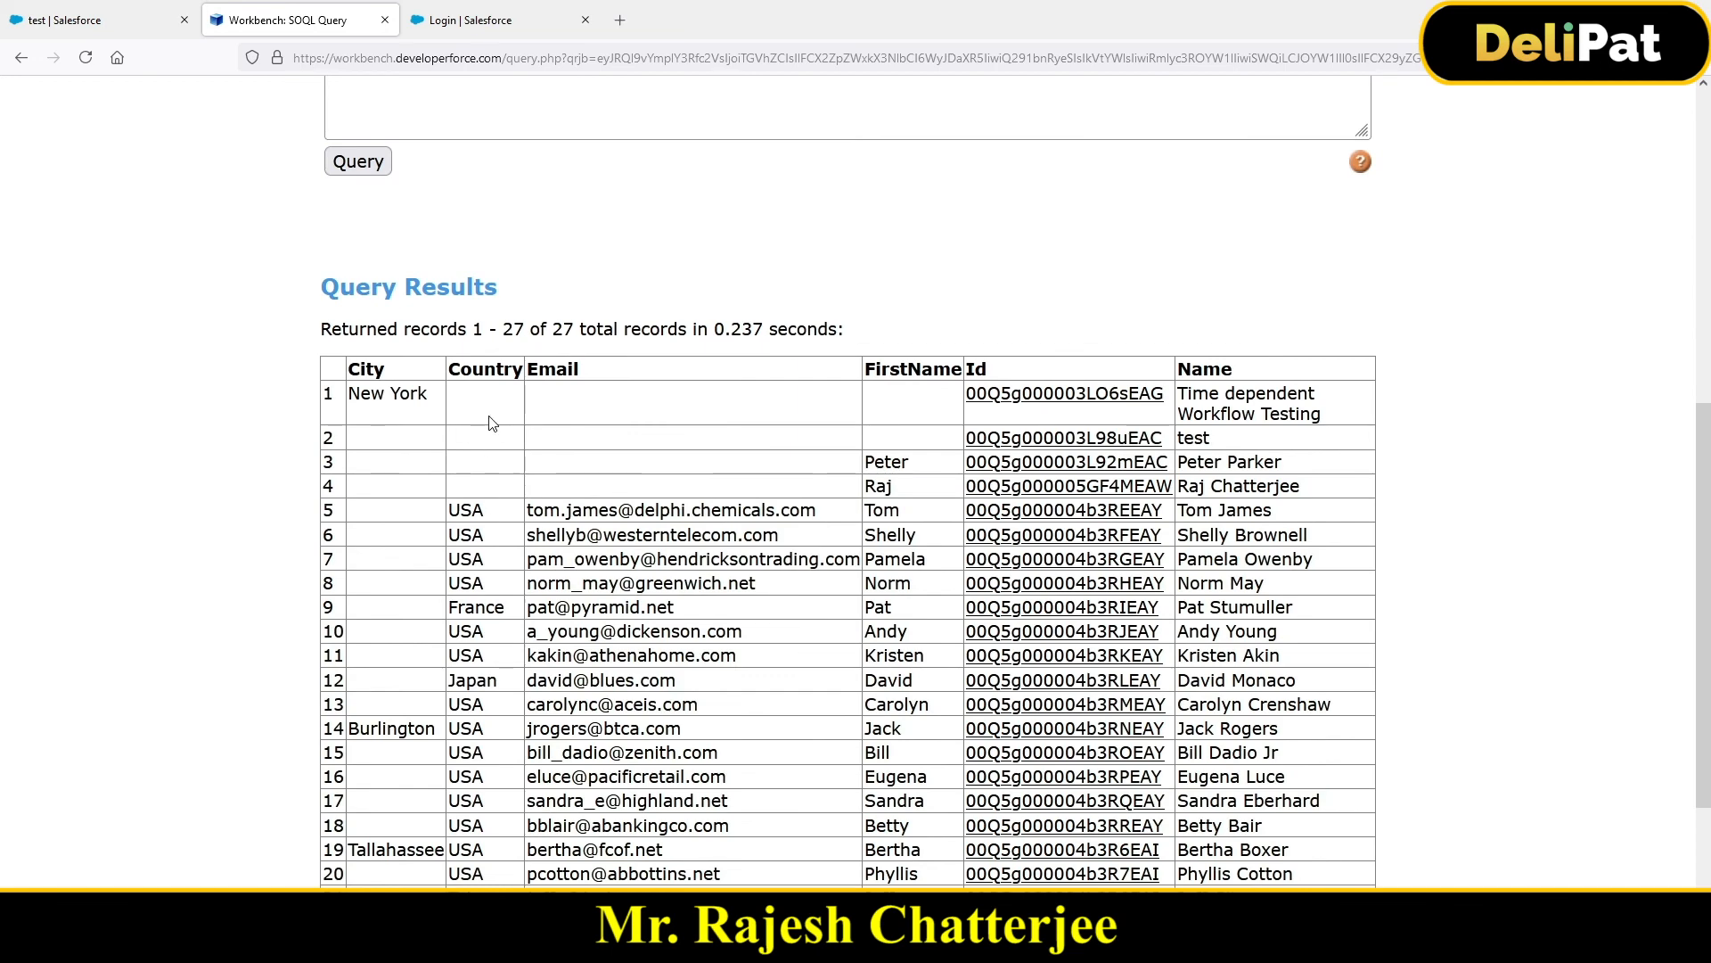
{"action": "scroll", "coordinate": [490, 428], "scroll_direction": "up", "scroll_amount": 6}
{"action": "left_click", "coordinate": [772, 337]}
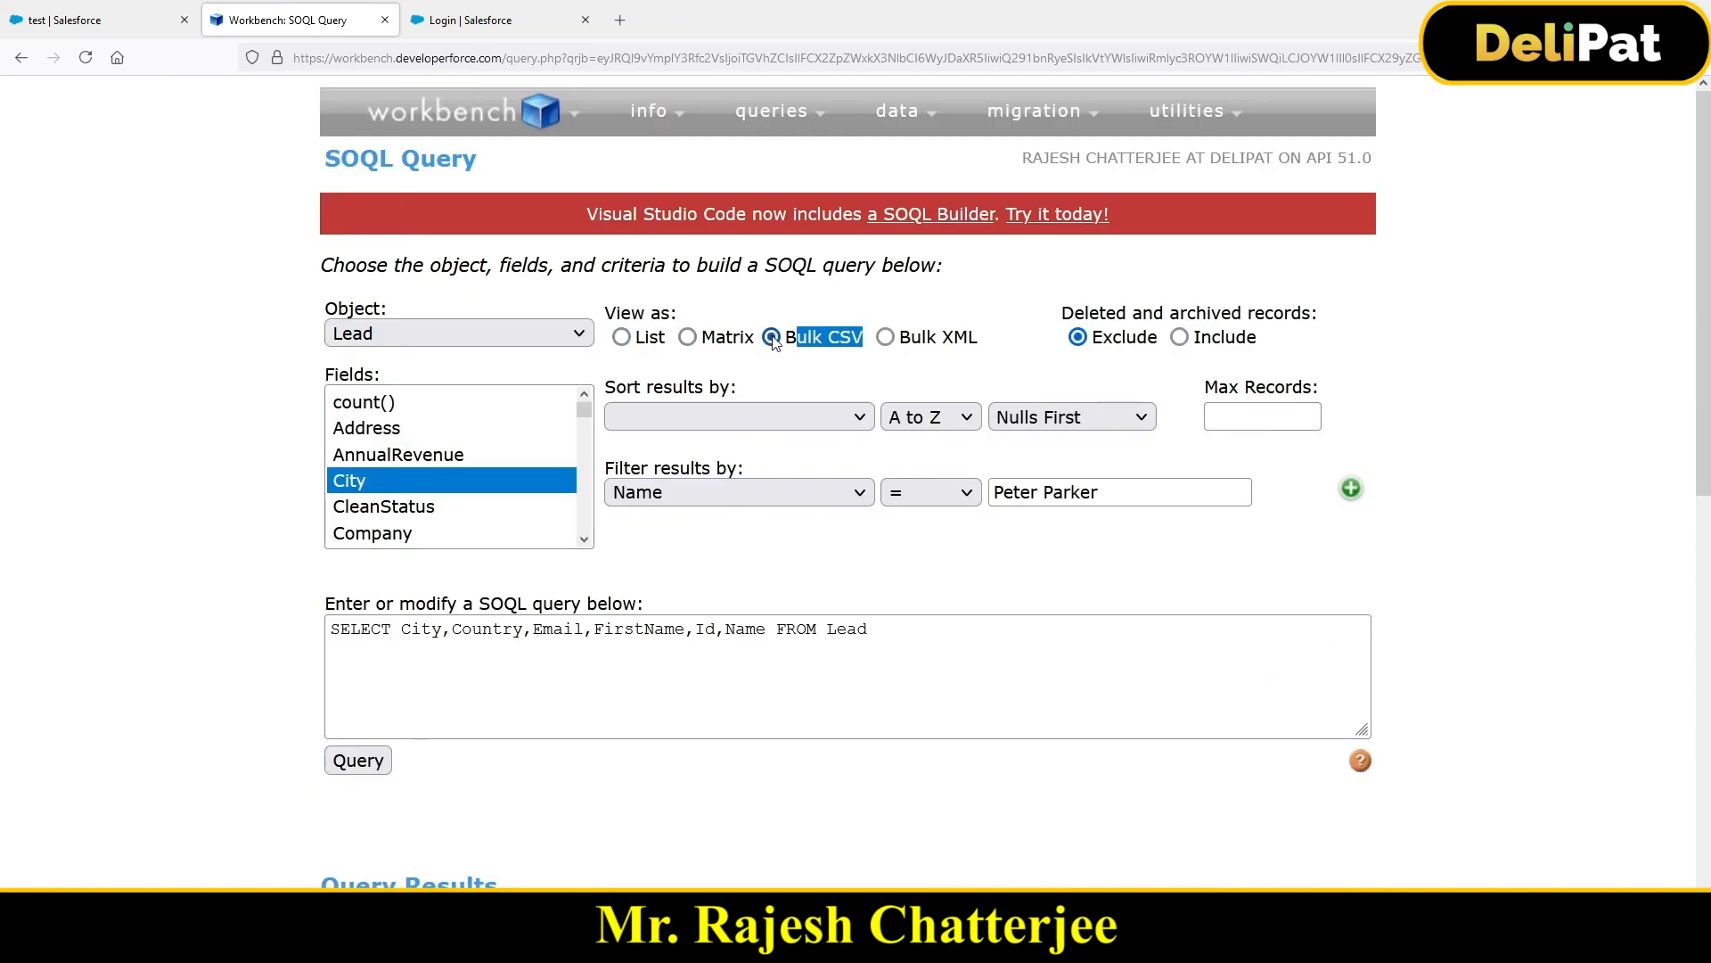
{"action": "left_click", "coordinate": [371, 765]}
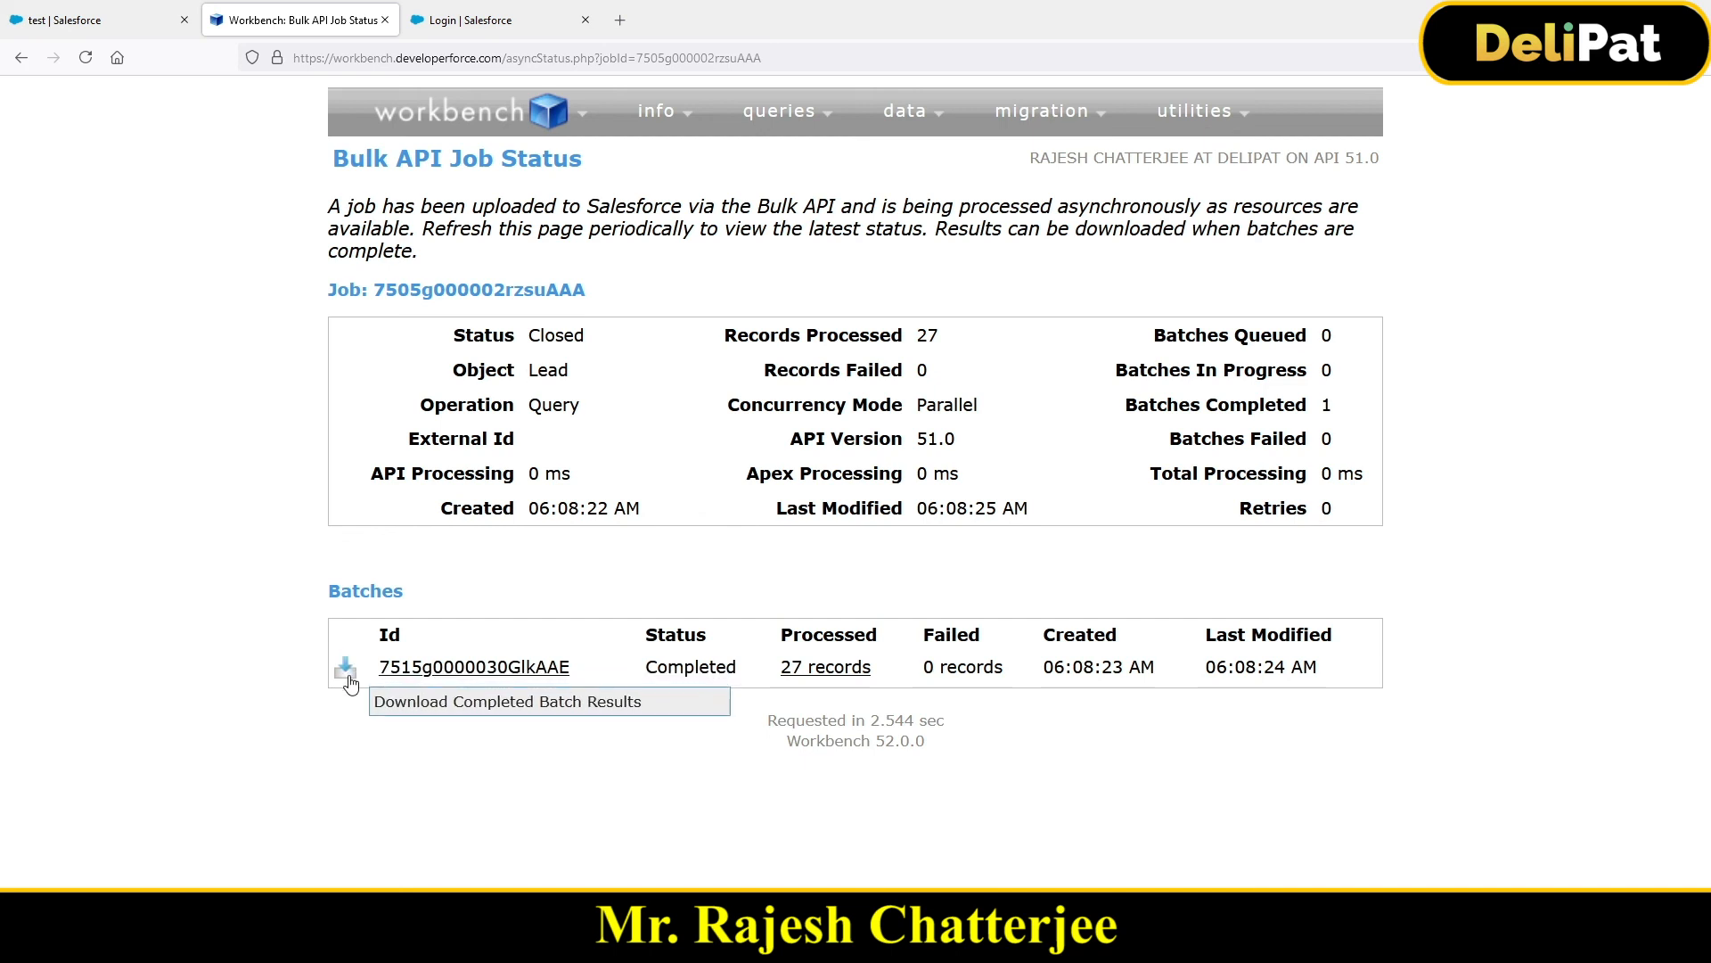
Step: Download the completed batch's CSV results and open them in Excel
{"action": "left_click", "coordinate": [347, 682]}
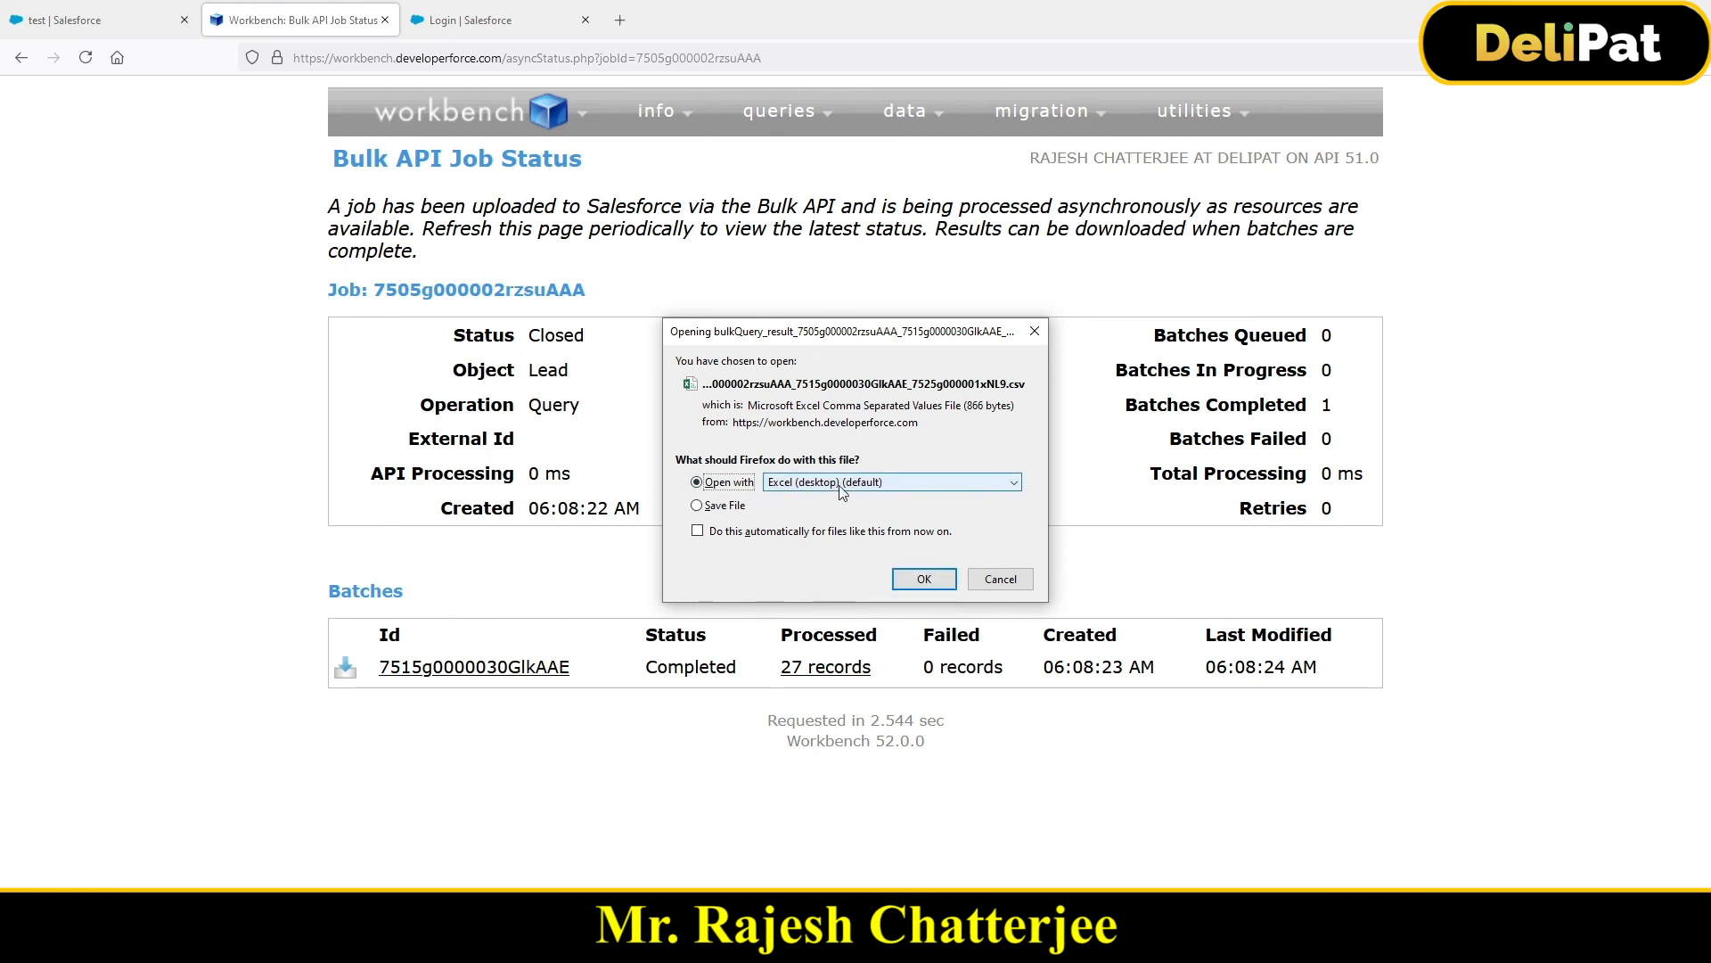
{"action": "left_click", "coordinate": [931, 580]}
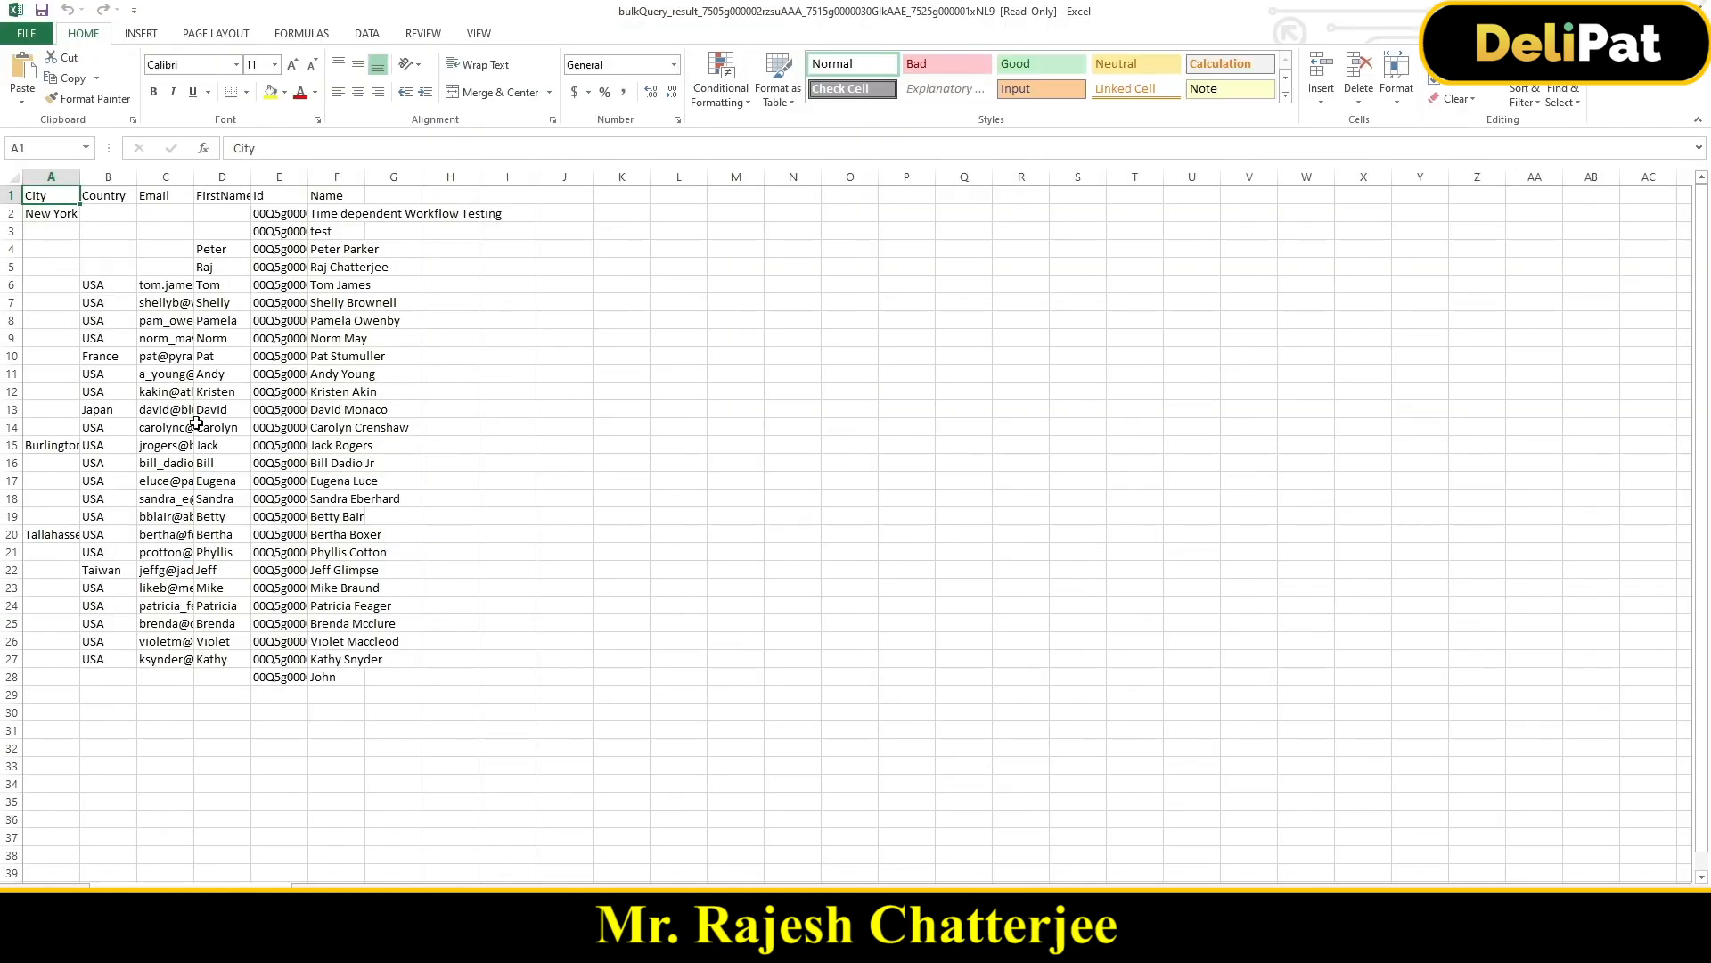
Step: Widen column A in Excel to show the city names, then return to the Workbench job status page
{"action": "left_click_drag", "start_coordinate": [80, 177], "coordinate": [1132, 187]}
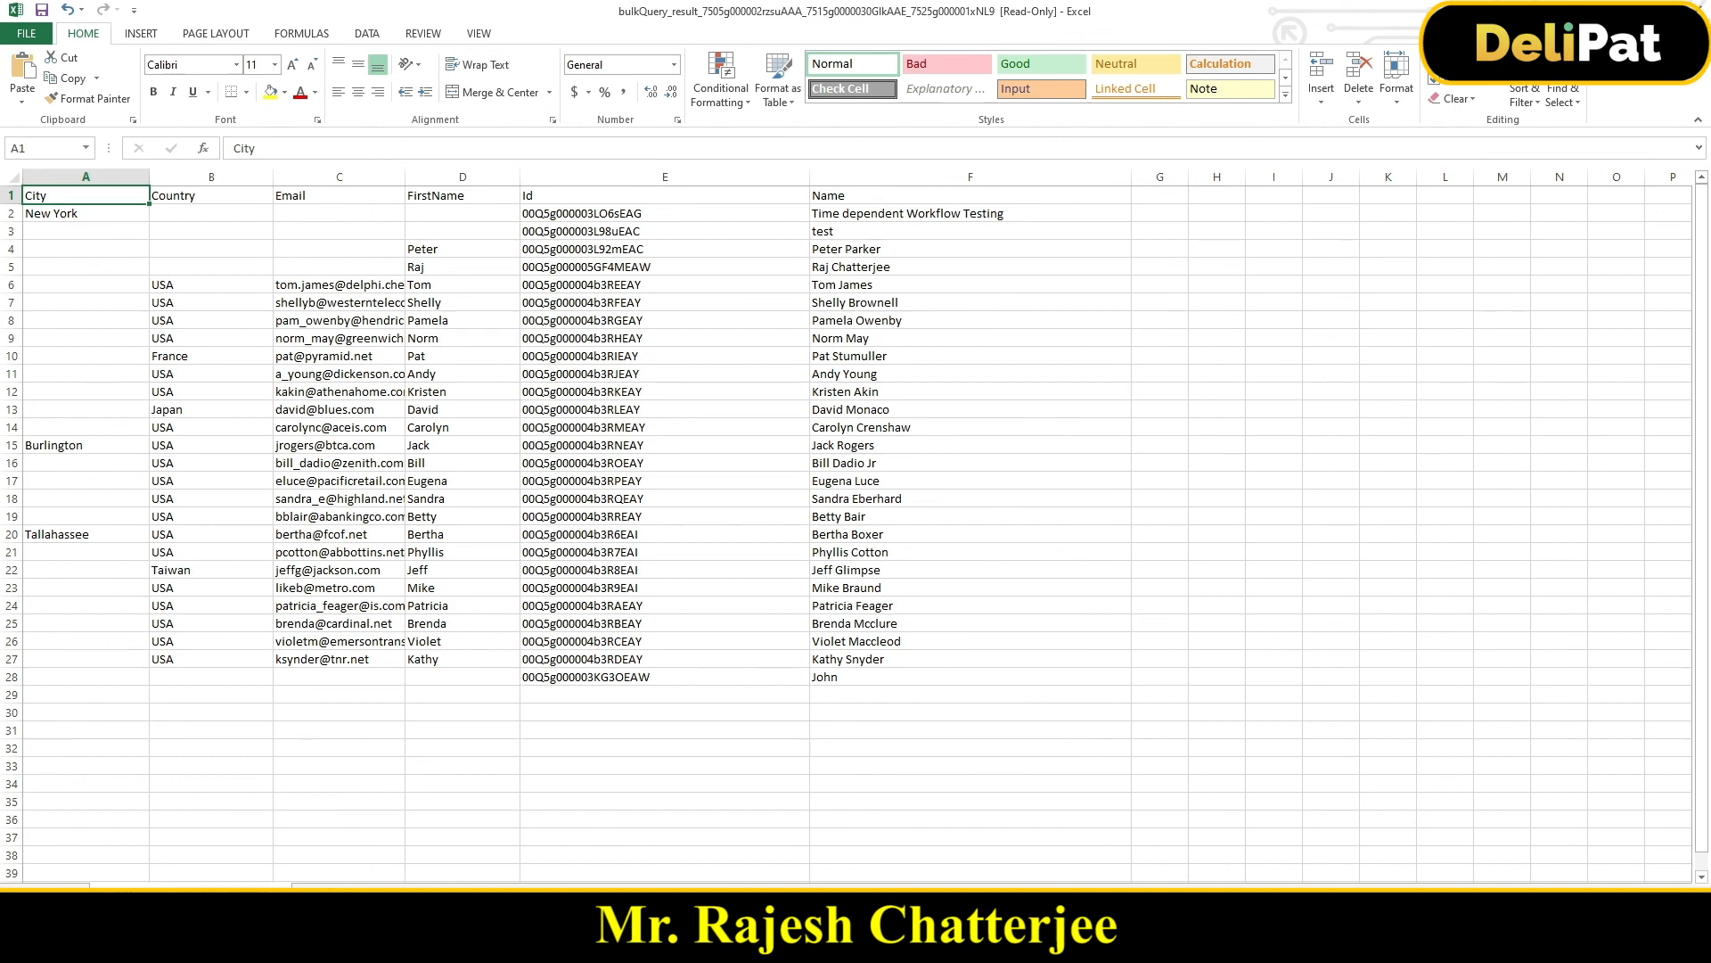
{"action": "key", "text": "alt+Tab"}
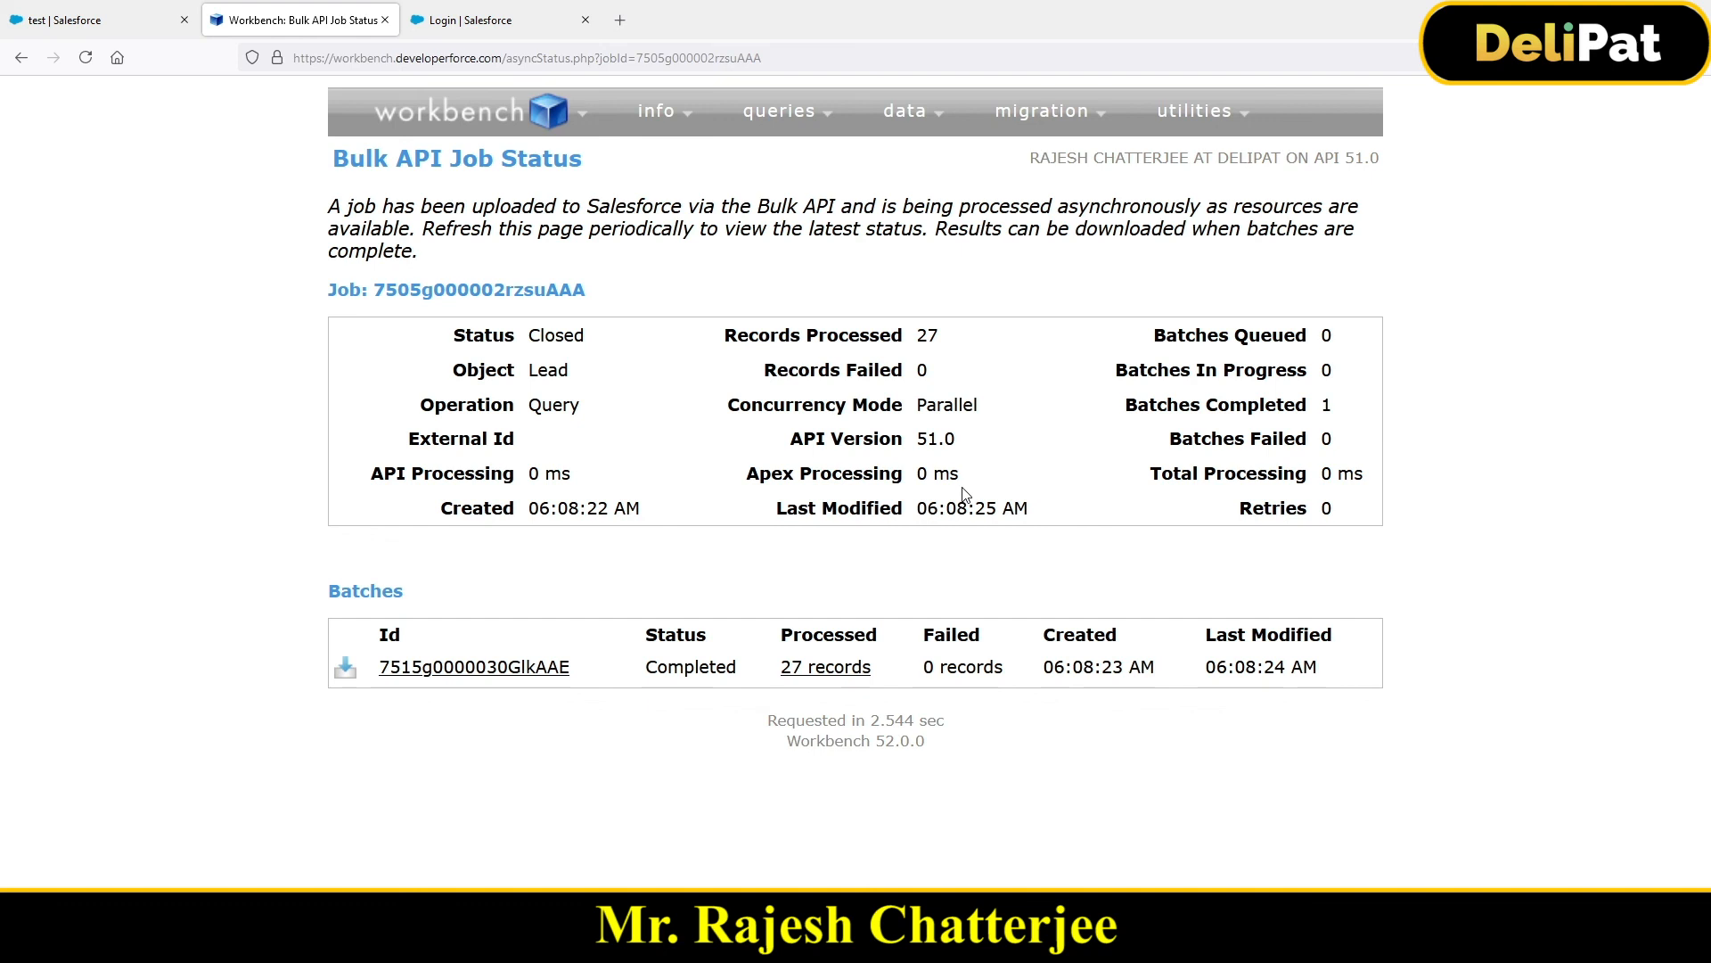
Step: Reopen the SOQL Query page from the queries menu, highlighting the Lead object and Bulk CSV output
{"action": "mouse_move", "coordinate": [422, 124]}
{"action": "mouse_move", "coordinate": [885, 131]}
{"action": "mouse_move", "coordinate": [793, 120]}
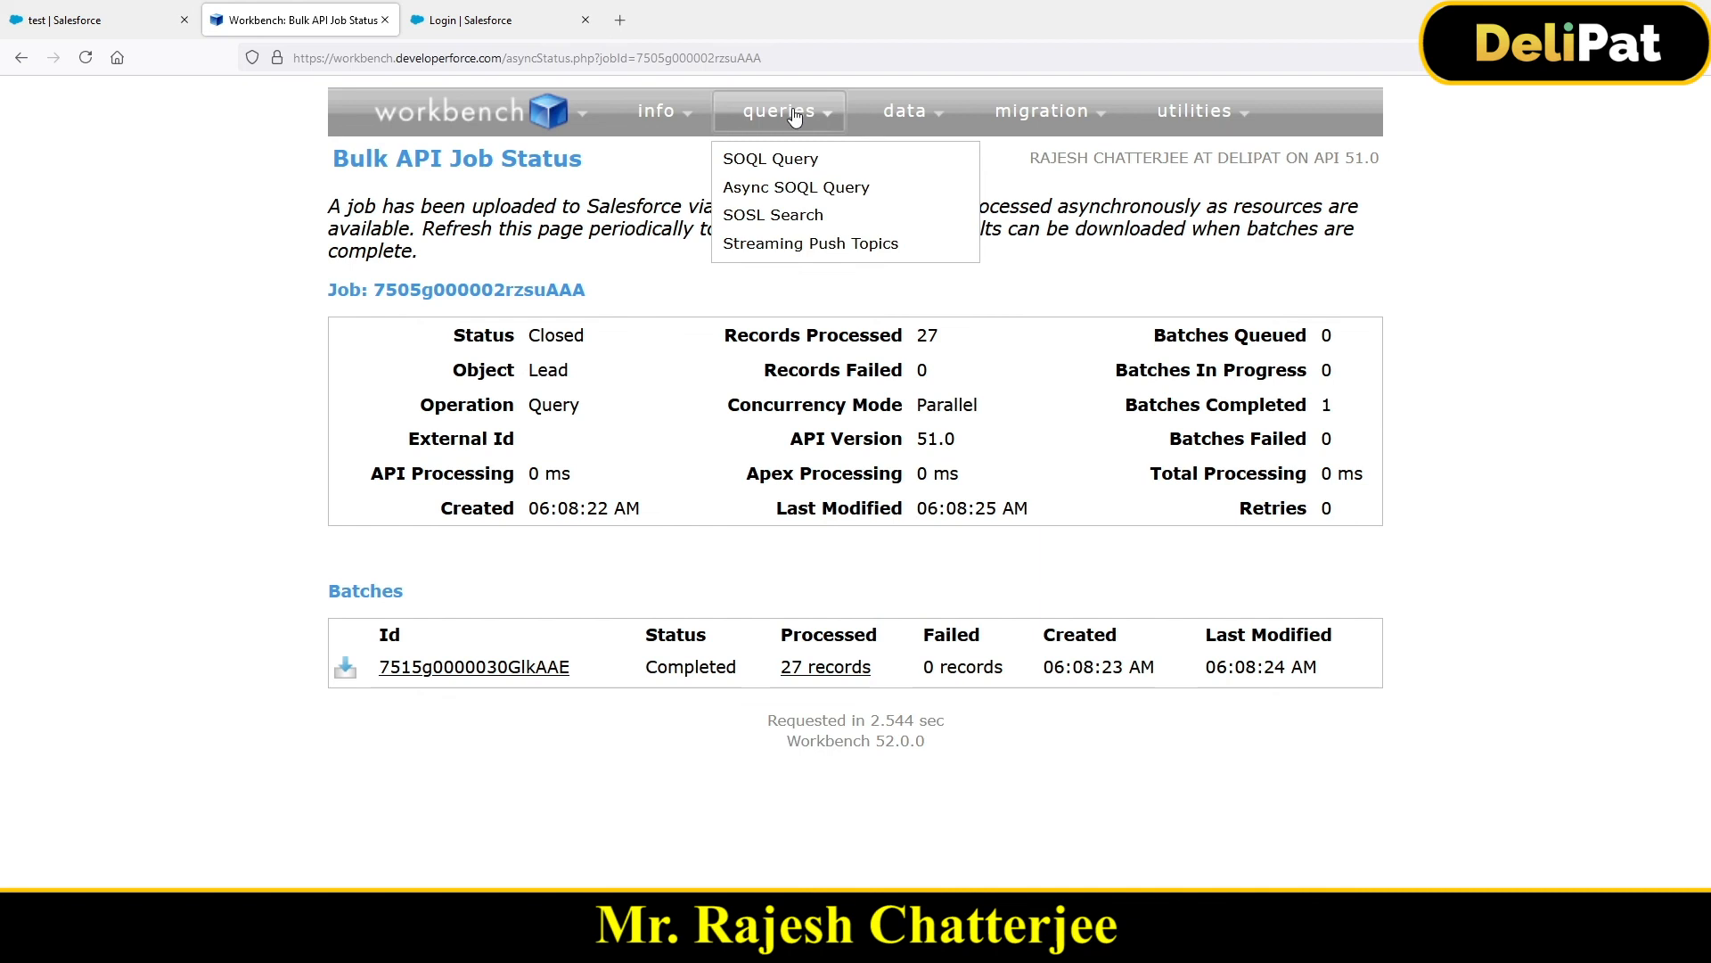
{"action": "left_click", "coordinate": [781, 168]}
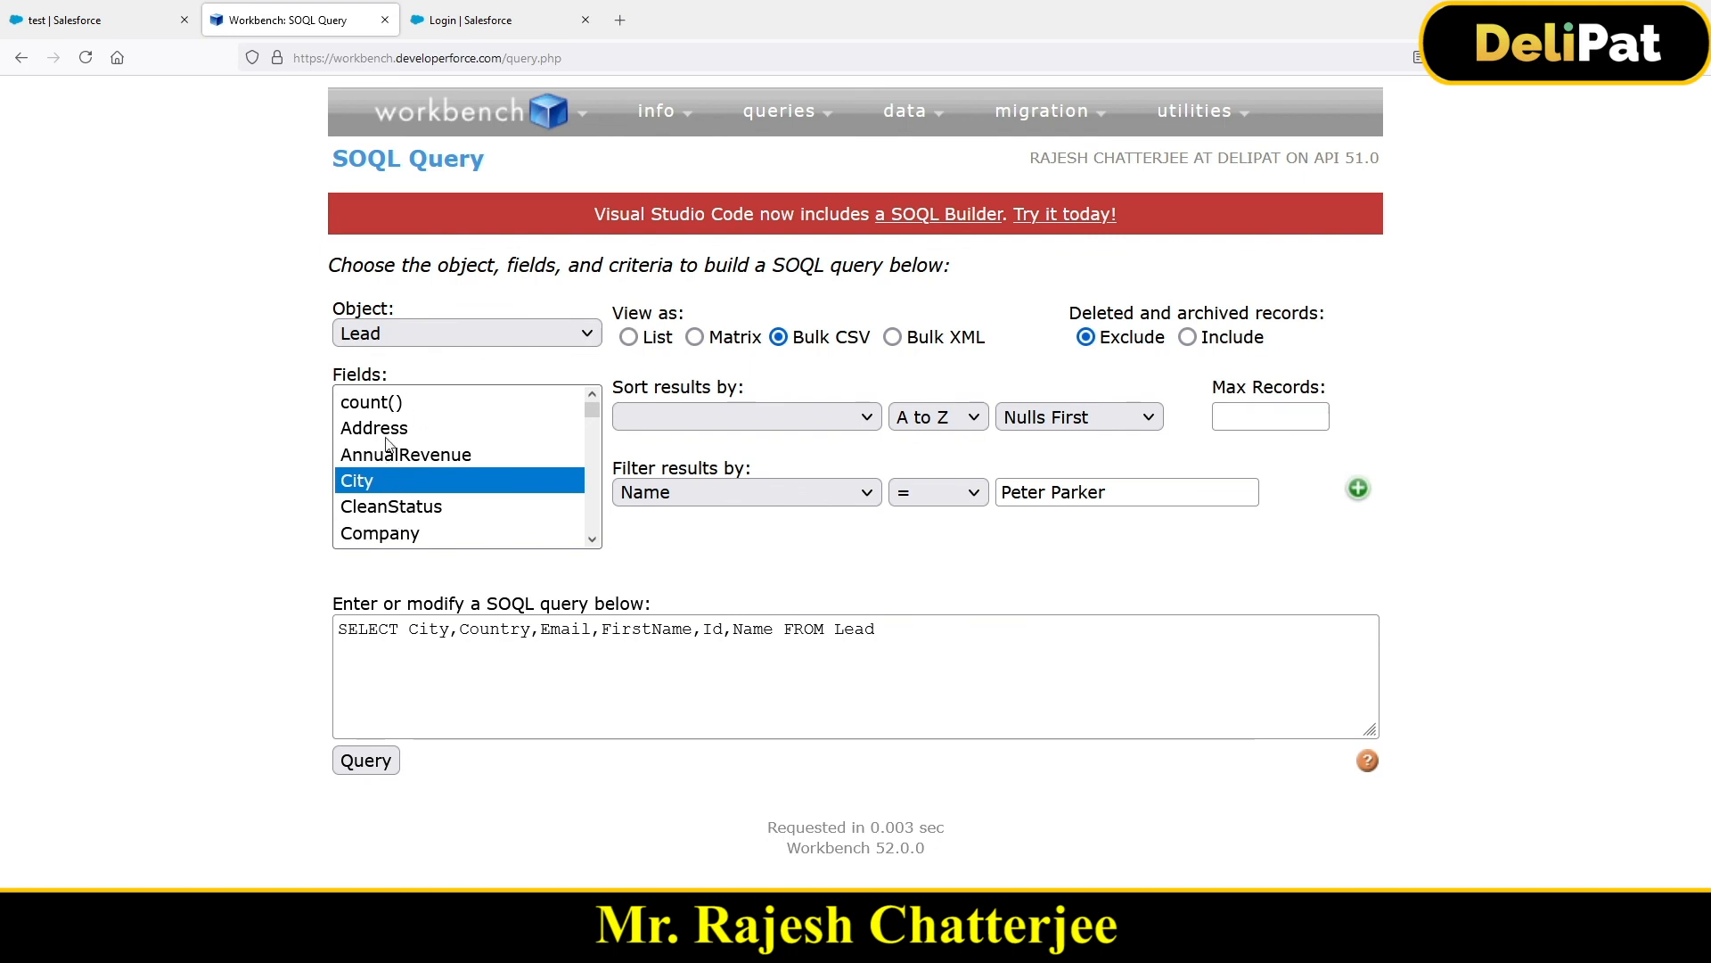
{"action": "left_click_drag", "start_coordinate": [330, 308], "coordinate": [390, 311]}
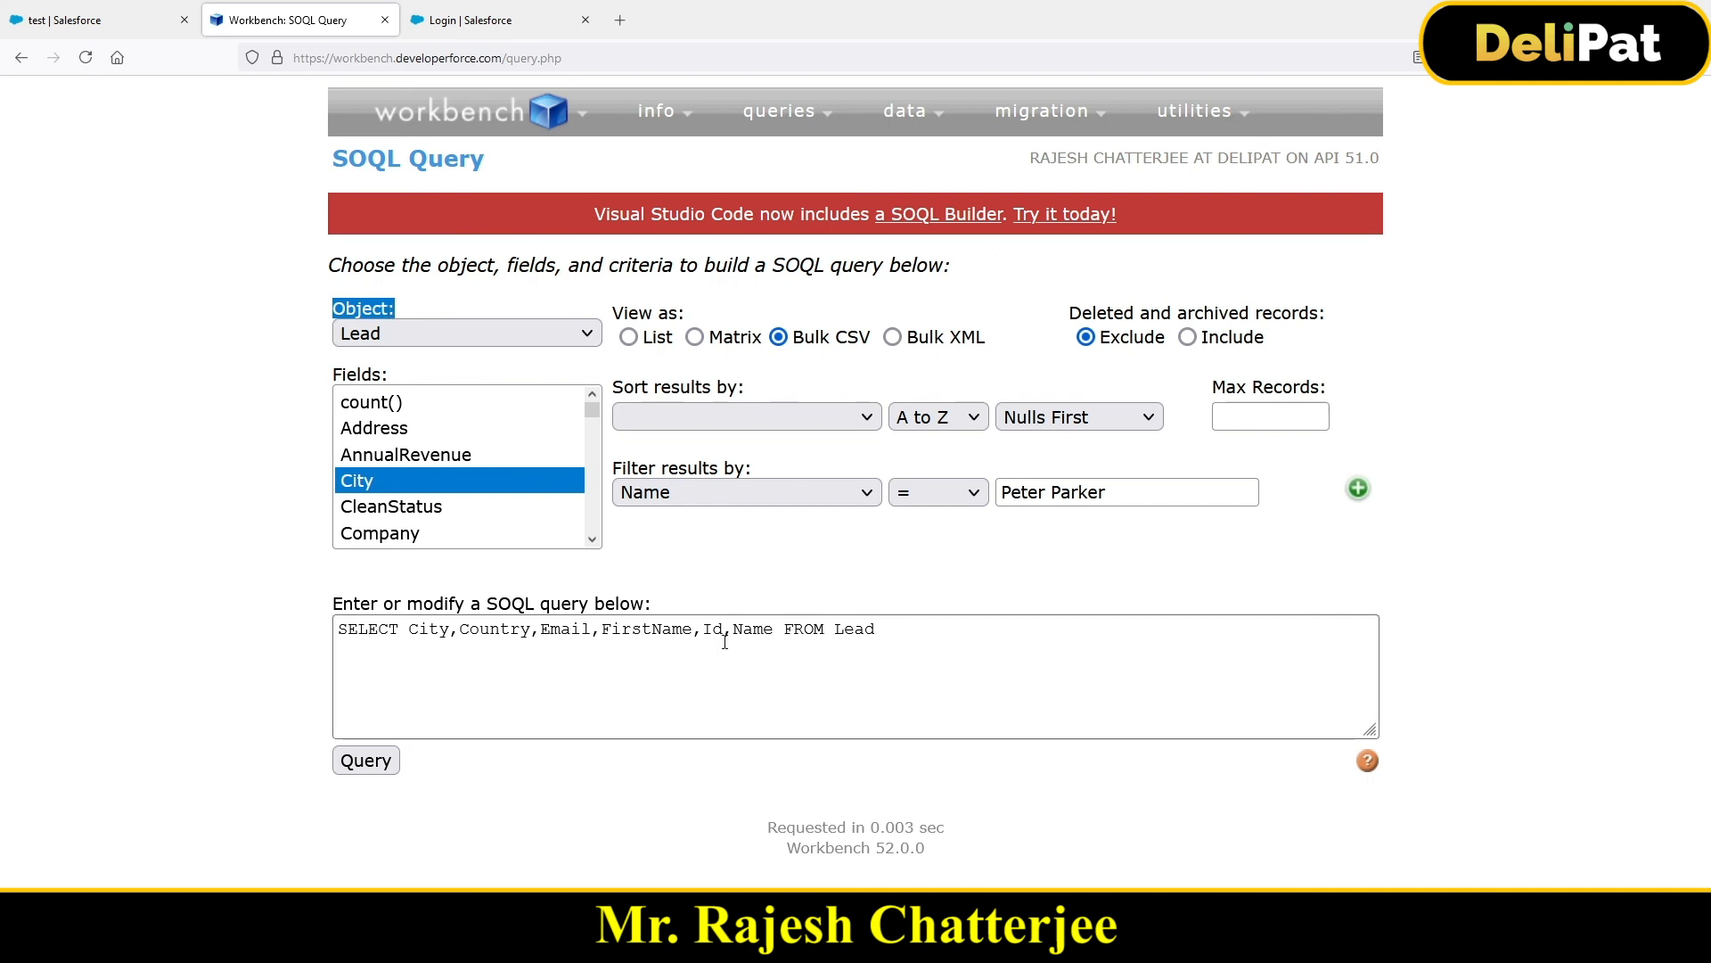
{"action": "left_click_drag", "start_coordinate": [793, 341], "coordinate": [872, 348]}
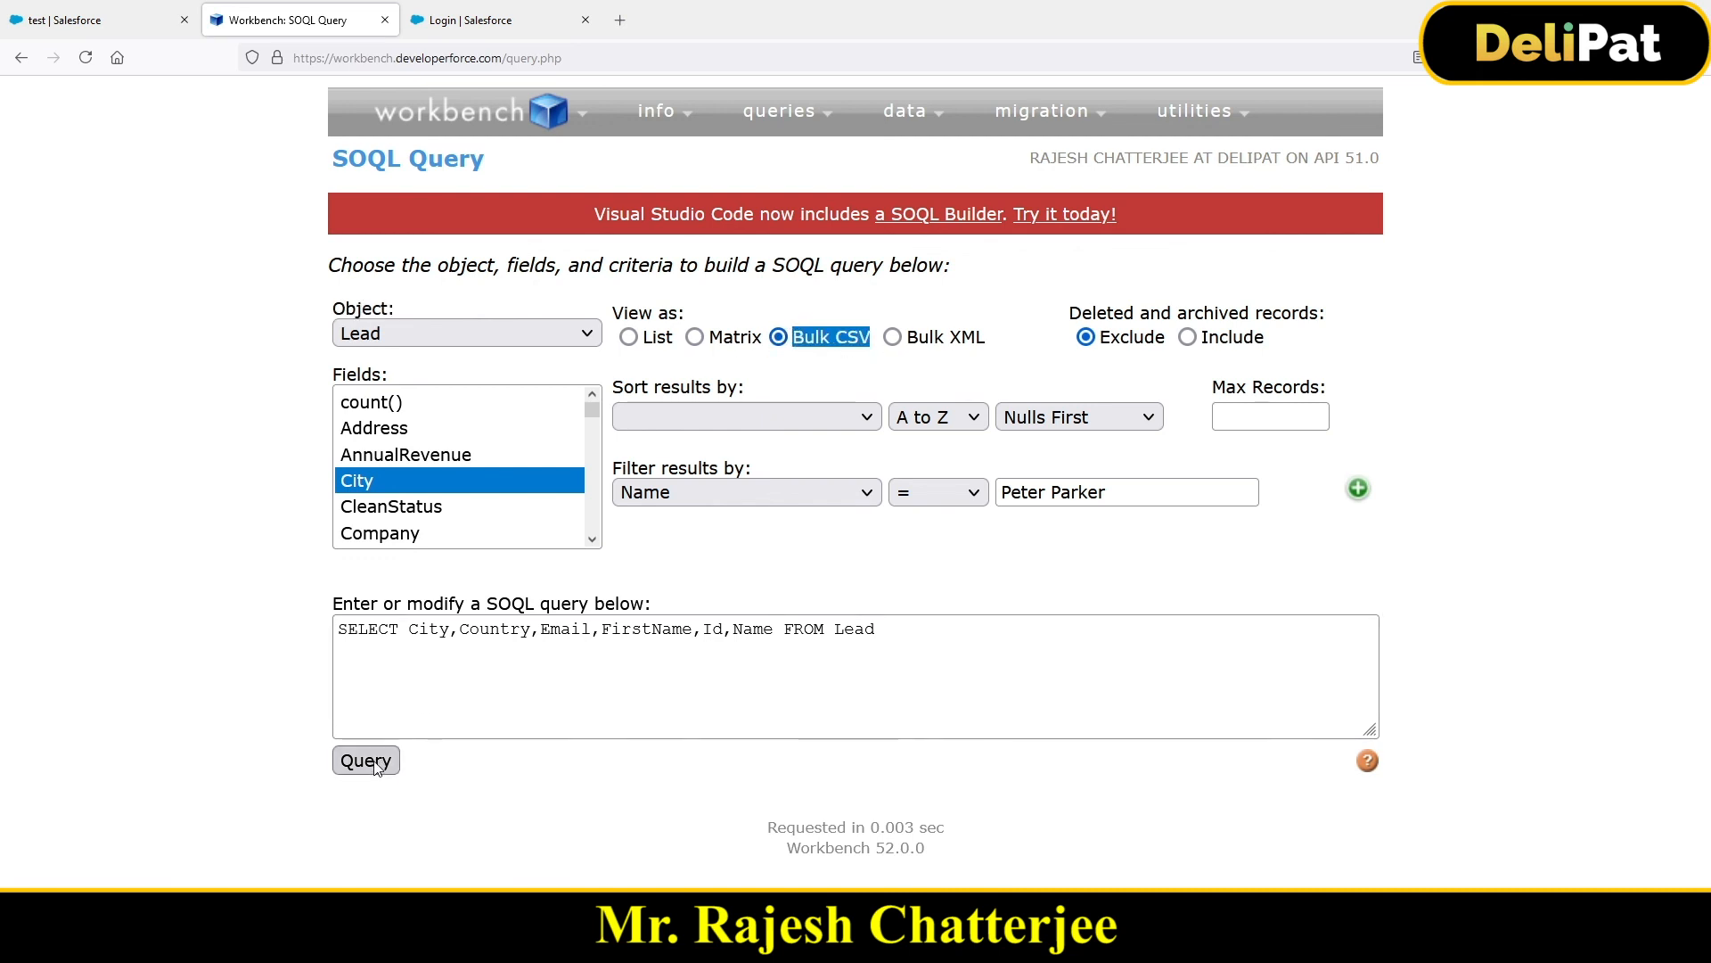